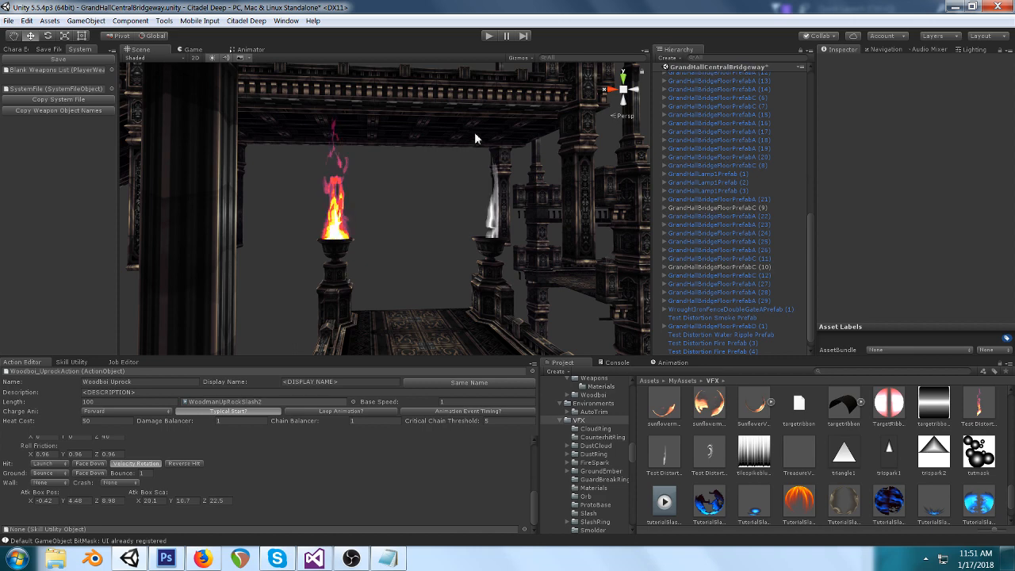
# Step: Switch to Firefox and examine the Breath of the Wild cooking images as a reference for the fire and smoke effects
pyautogui.moveTo(485, 124); pyautogui.dragTo(464, 208, button='right')
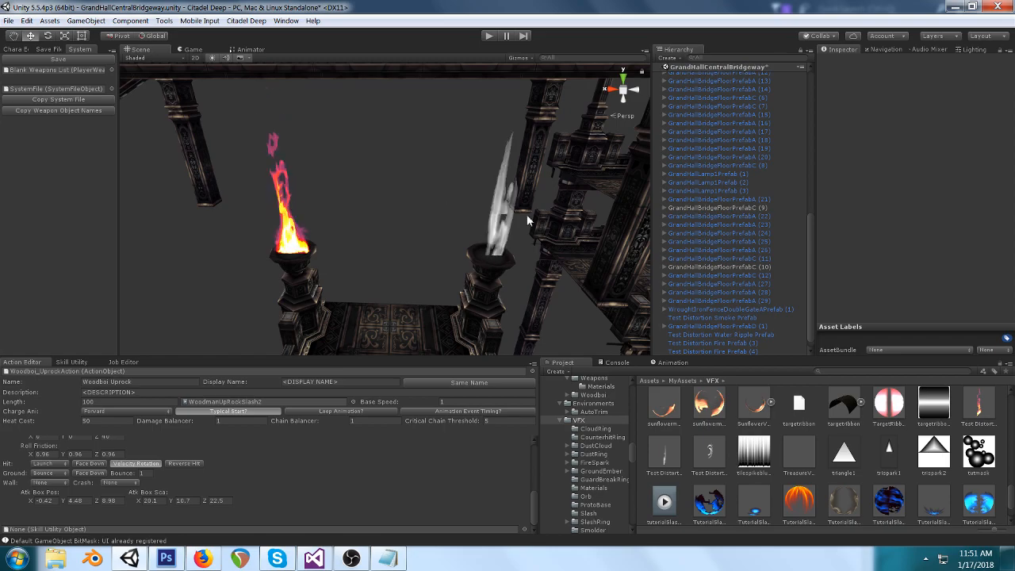
pyautogui.click(202, 558)
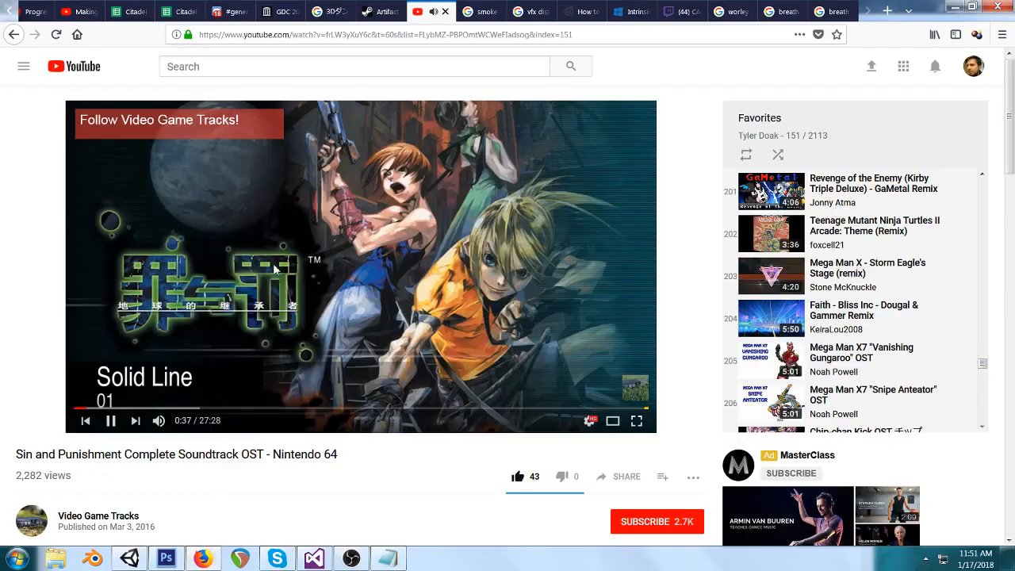
pyautogui.click(840, 16)
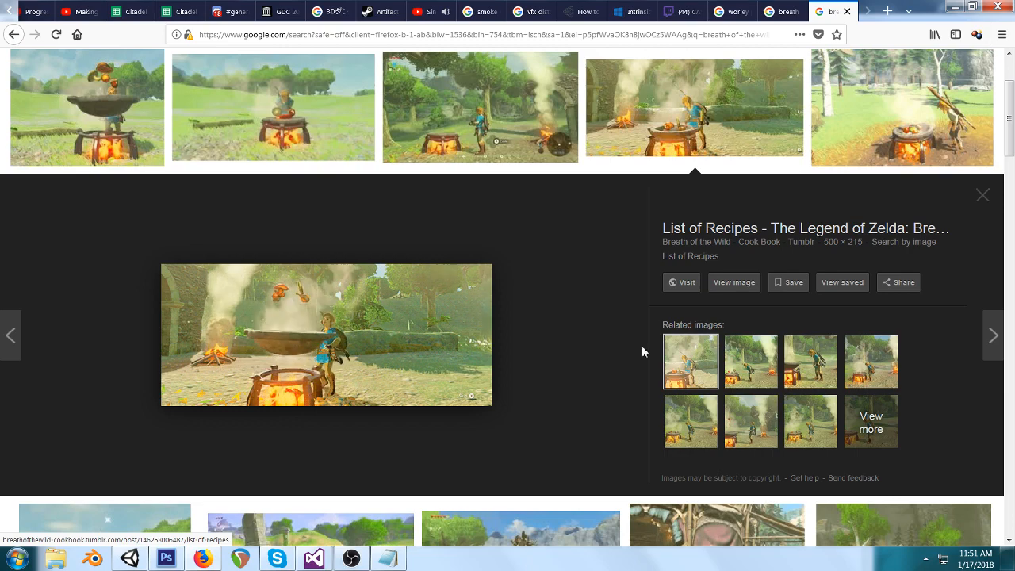
pyautogui.scroll(3, 567, 336)
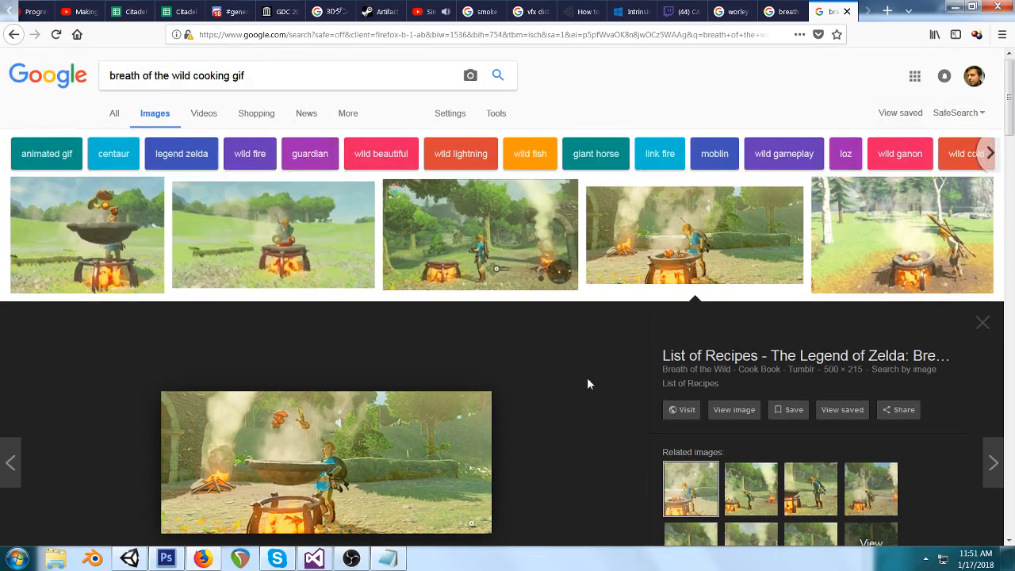
pyautogui.scroll(-3, 588, 381)
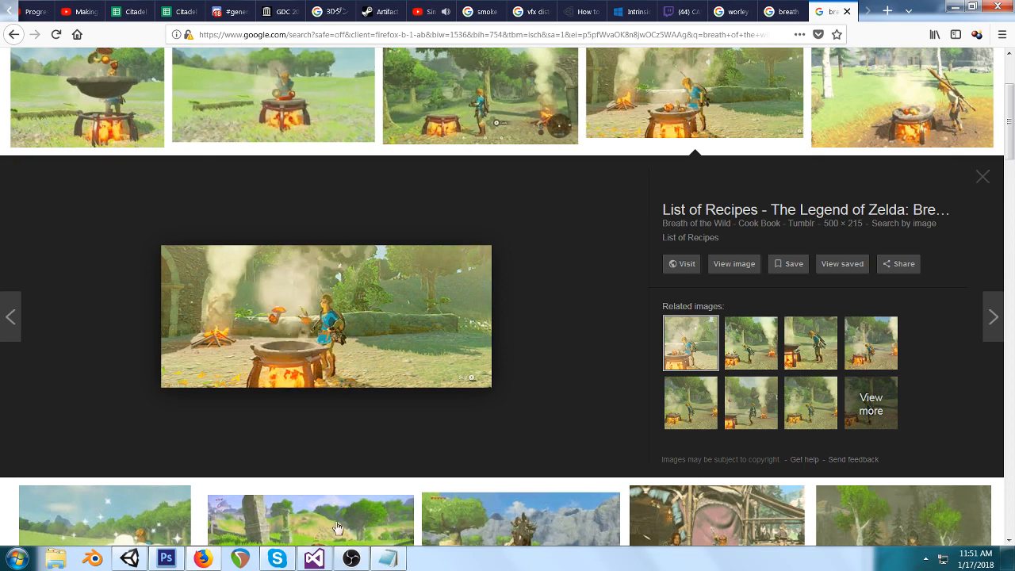
pyautogui.moveTo(322, 562)
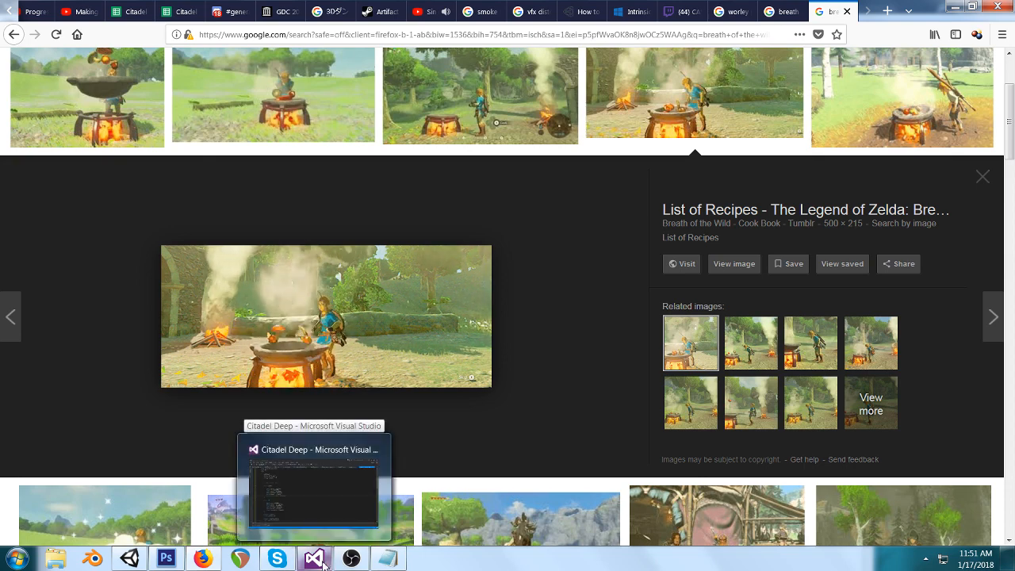
# Step: Switch back to Unity and select the fire effect's quad to inspect its DistortionTestMat material settings
pyautogui.click(144, 561)
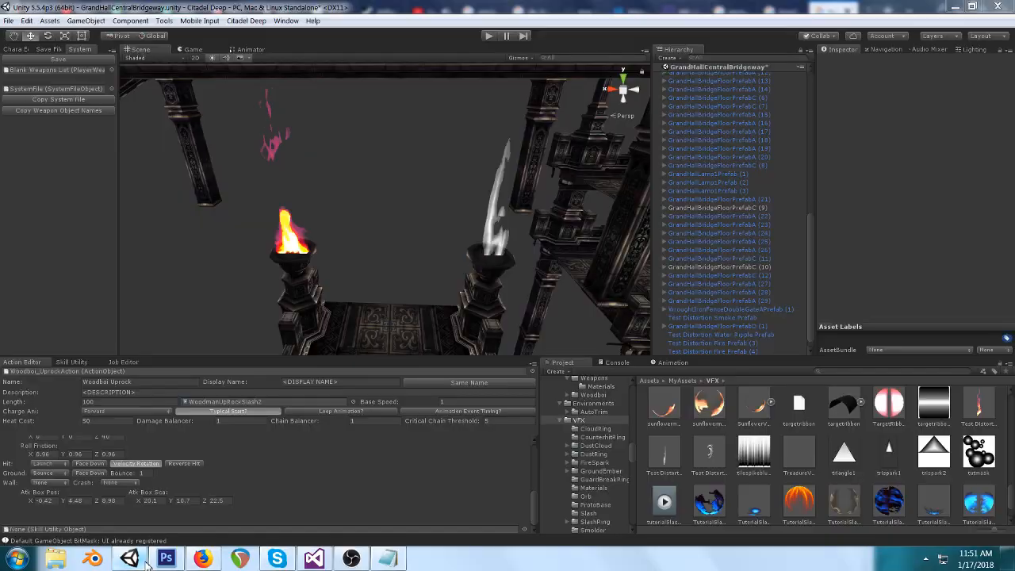
pyautogui.moveTo(380, 255); pyautogui.dragTo(414, 193, button='right')
pyautogui.moveTo(406, 238); pyautogui.dragTo(413, 186, button='middle')
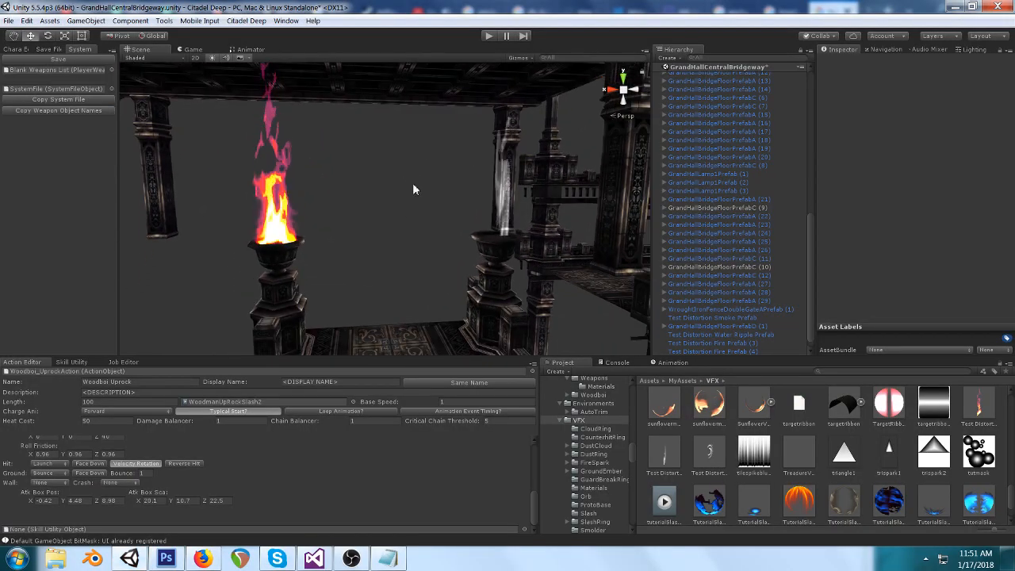
pyautogui.click(277, 223)
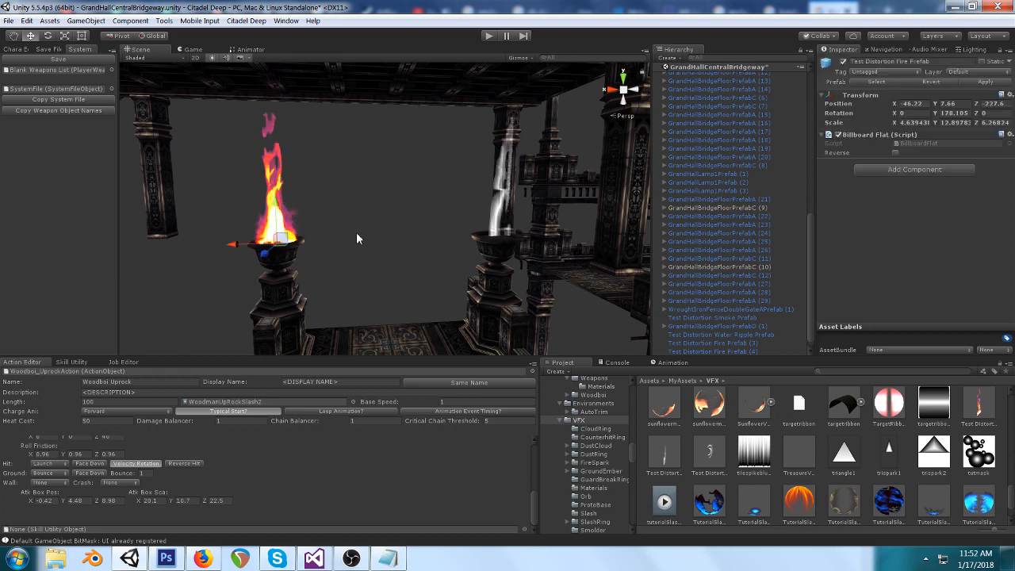
pyautogui.click(290, 183)
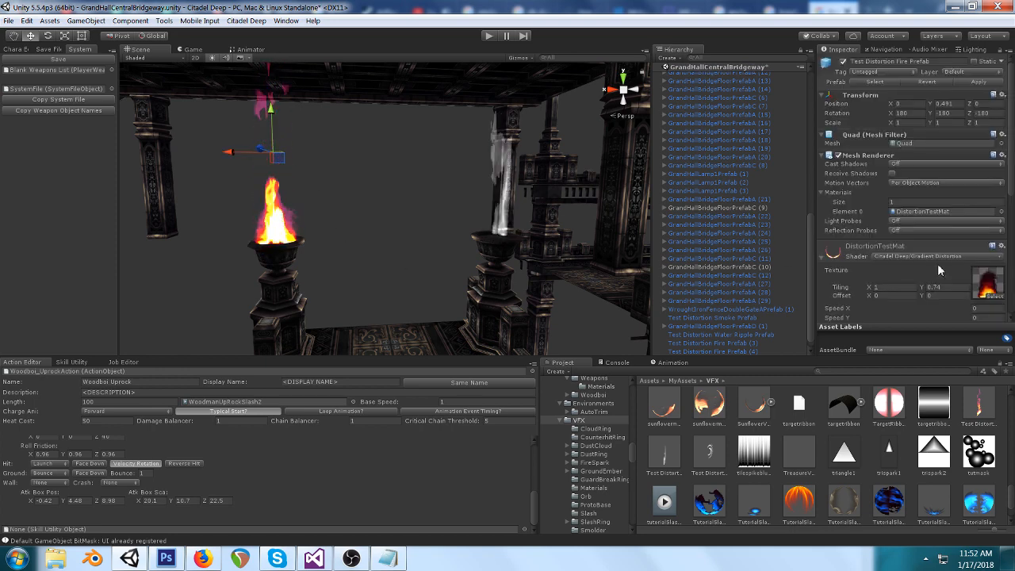
pyautogui.scroll(-4, 938, 263)
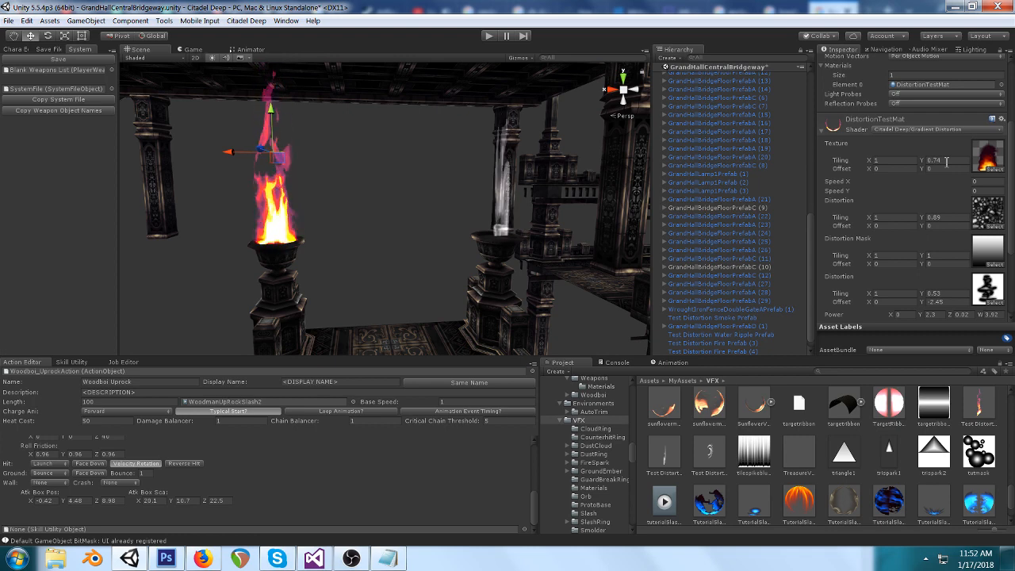
# Step: Try a Y tiling of 1 on the fire material's main texture and undo the change
pyautogui.click(946, 161)
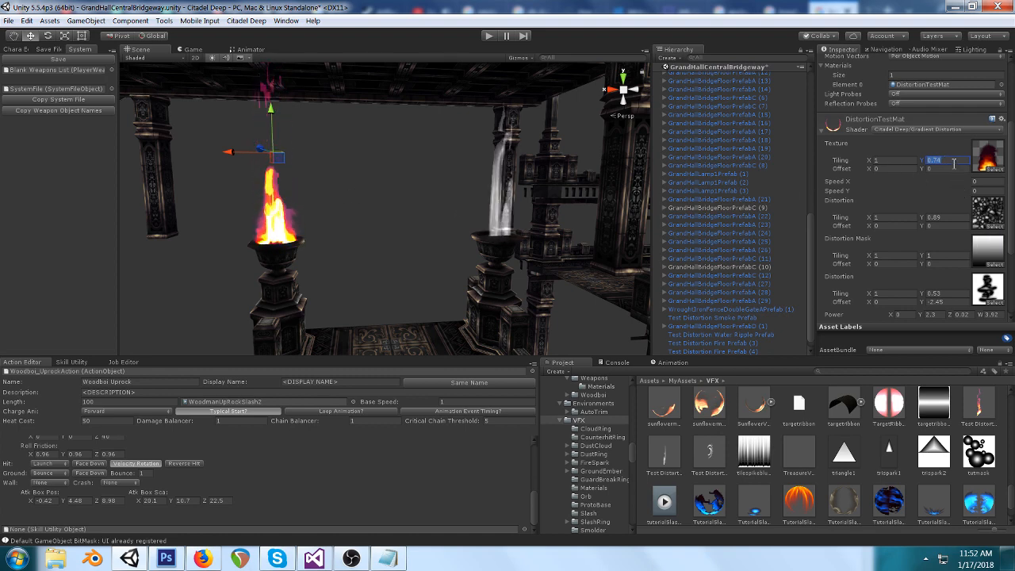
pyautogui.write('1')
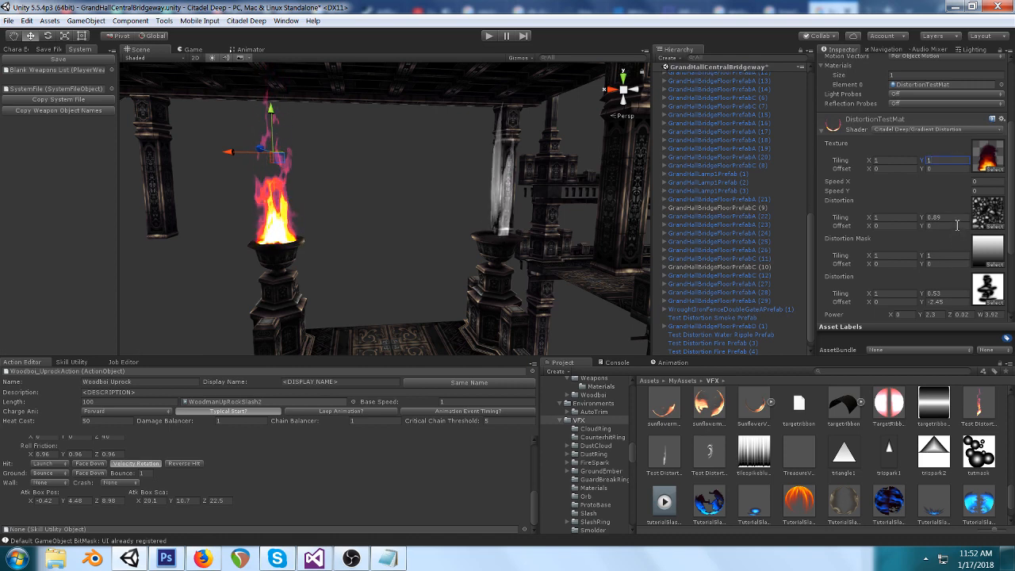
pyautogui.hotkey('ctrl', 'z')
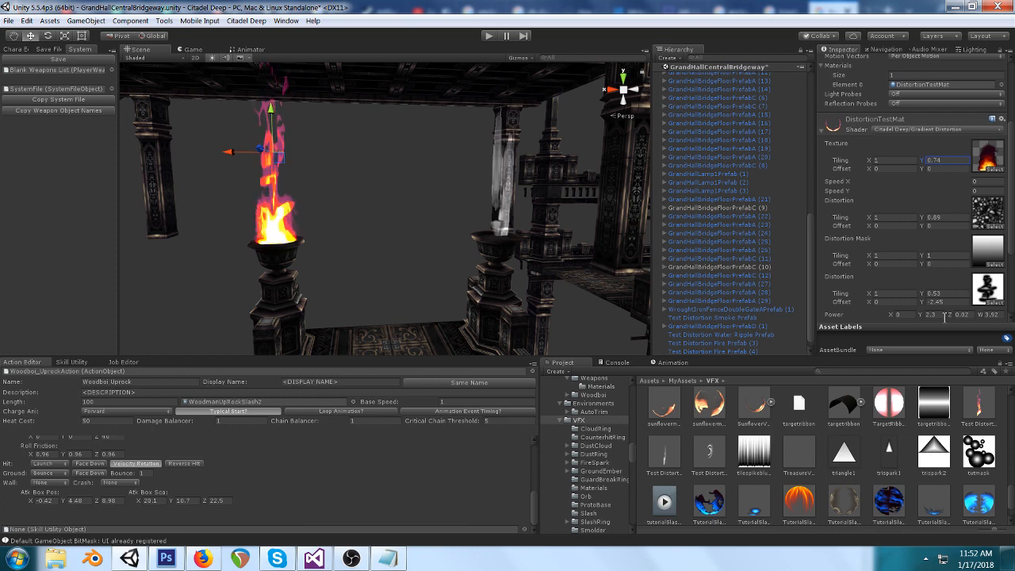
# Step: Set the Y, Z and W components of the fire material's distortion Power to 0 and deselect the quad
pyautogui.click(945, 317)
pyautogui.write('0')
pyautogui.press('Tab')
pyautogui.write('0')
pyautogui.press('Tab')
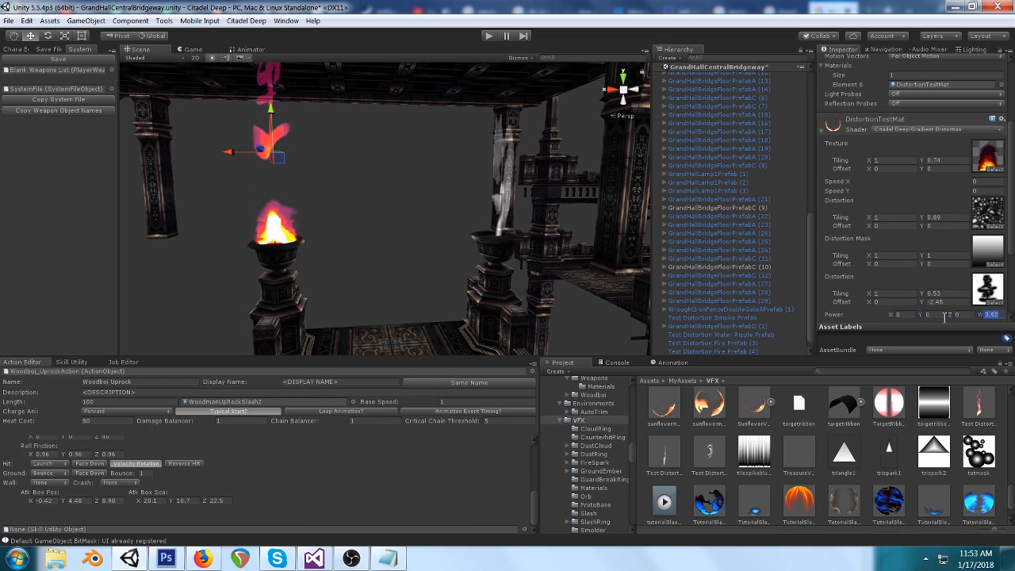
pyautogui.write('0')
pyautogui.click(428, 195)
# Step: Move the fire prefab off its pedestal into the open space between the two pedestals, to about X -51.37, Y 4.23
pyautogui.moveTo(429, 195); pyautogui.dragTo(397, 194, button='right')
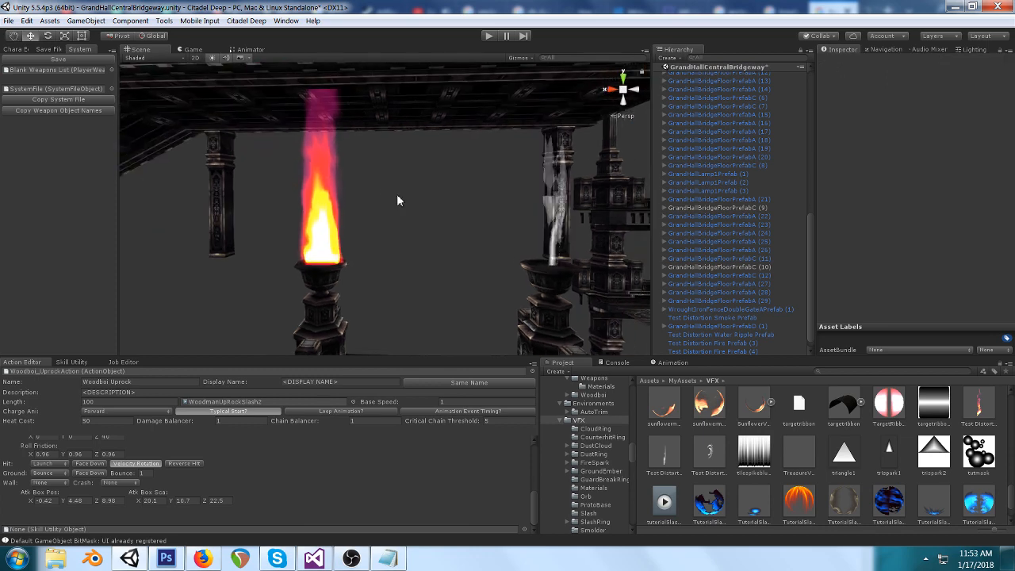
pyautogui.moveTo(398, 196); pyautogui.dragTo(404, 227, button='middle')
pyautogui.click(346, 206)
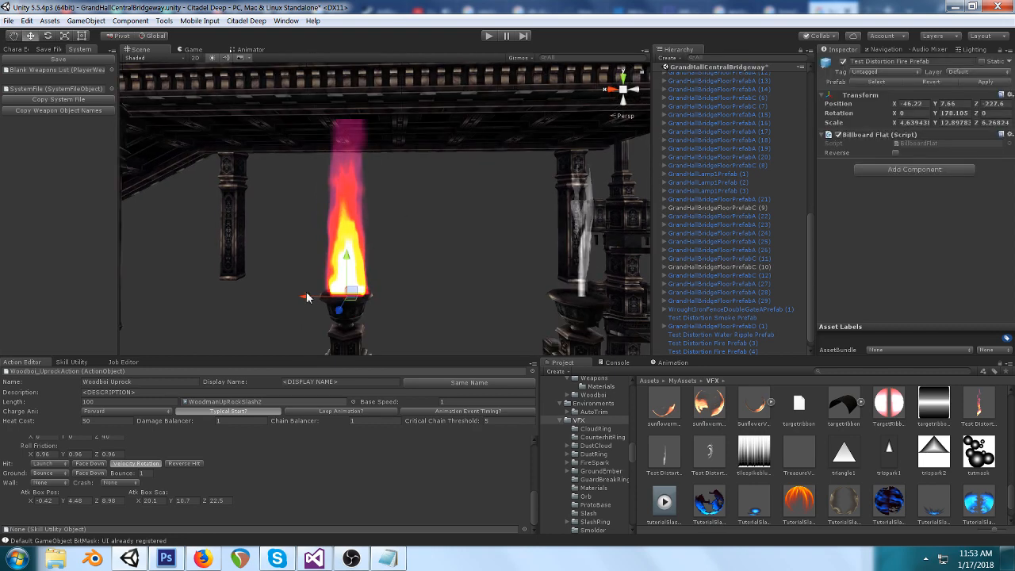
pyautogui.moveTo(308, 297); pyautogui.dragTo(347, 298)
pyautogui.moveTo(387, 259); pyautogui.dragTo(387, 308)
pyautogui.moveTo(437, 281); pyautogui.dragTo(452, 295, button='right')
pyautogui.moveTo(329, 273); pyautogui.dragTo(359, 272)
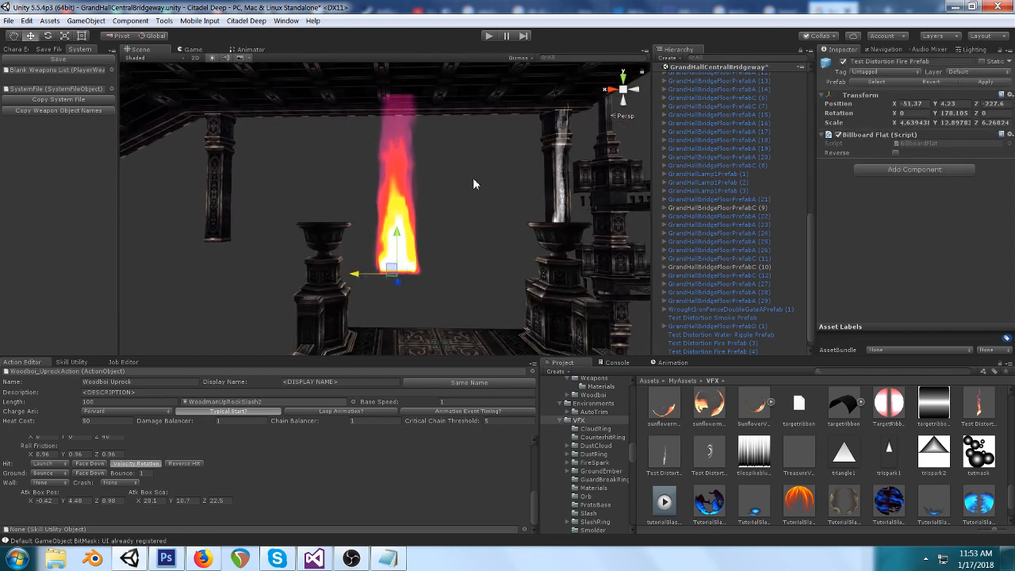
pyautogui.moveTo(475, 177); pyautogui.dragTo(475, 191, button='middle')
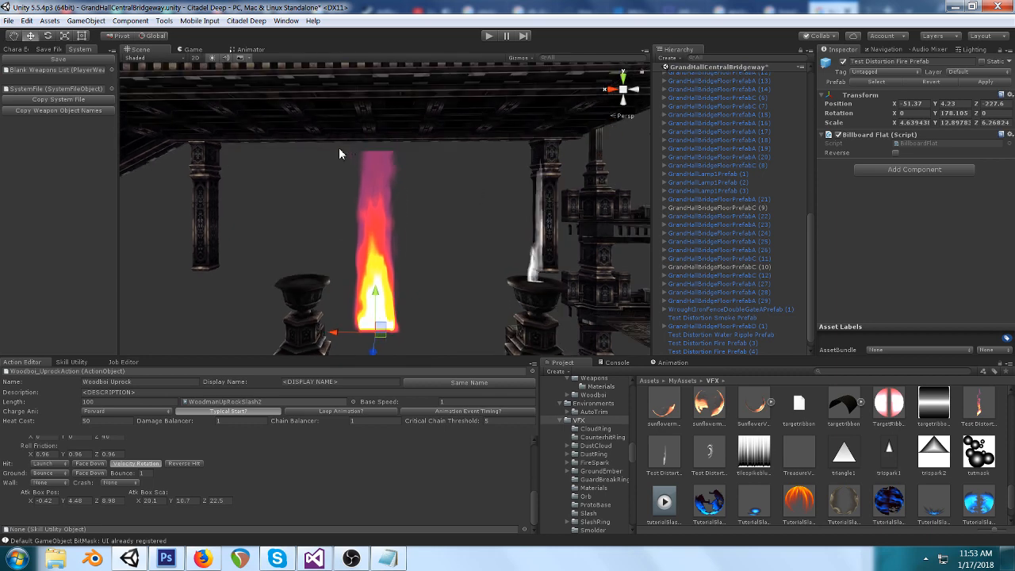
# Step: Select the fire effect's quad and open its material's main texture asset, shunTexCol, to view the import settings
pyautogui.click(373, 181)
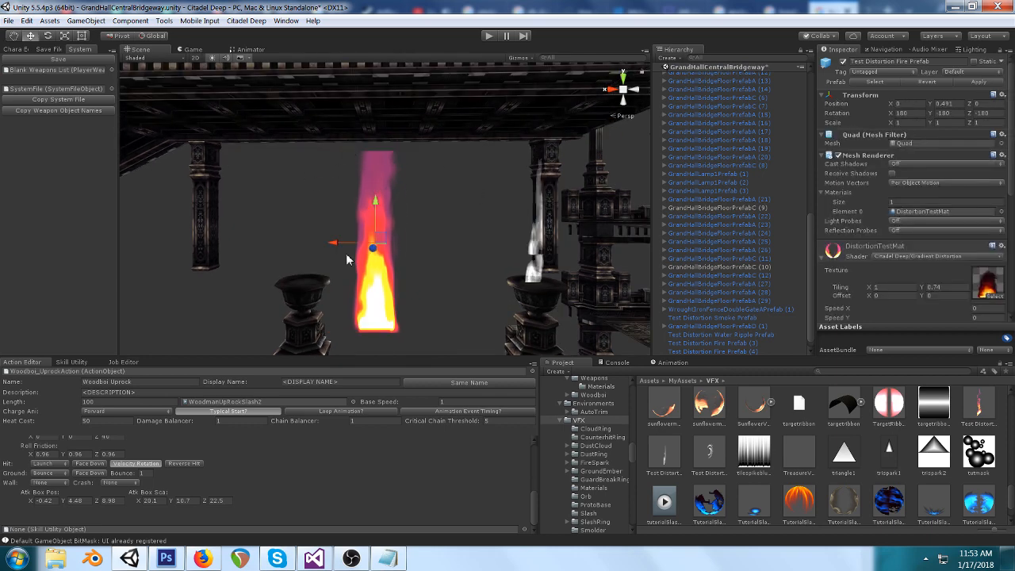
pyautogui.click(648, 381)
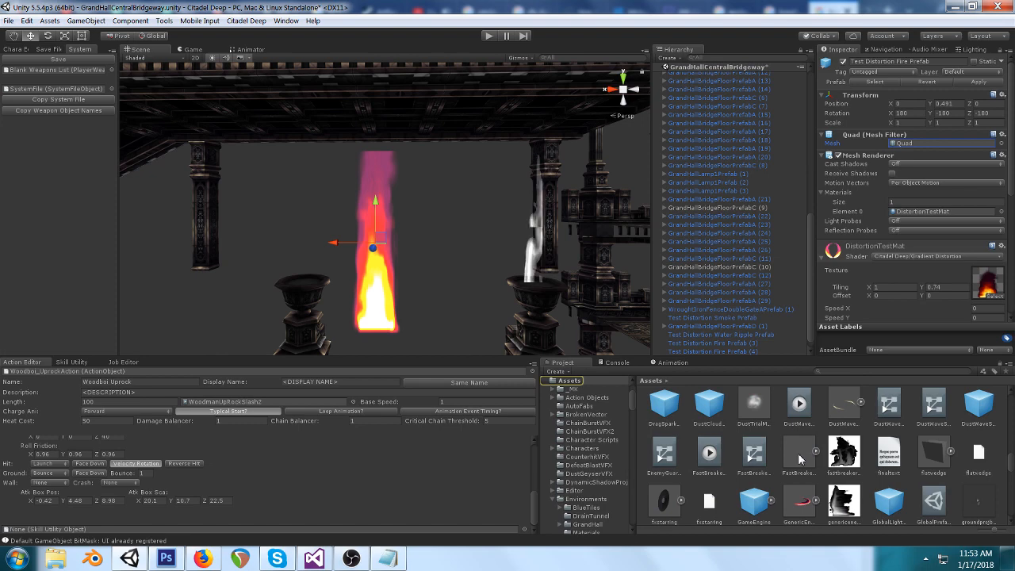
pyautogui.click(363, 138)
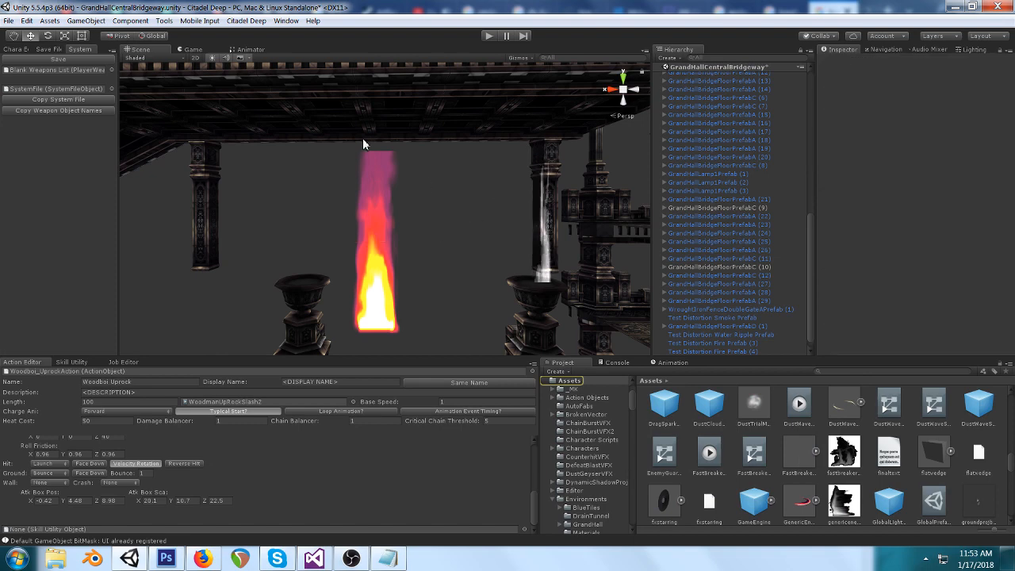
pyautogui.click(370, 204)
pyautogui.click(368, 227)
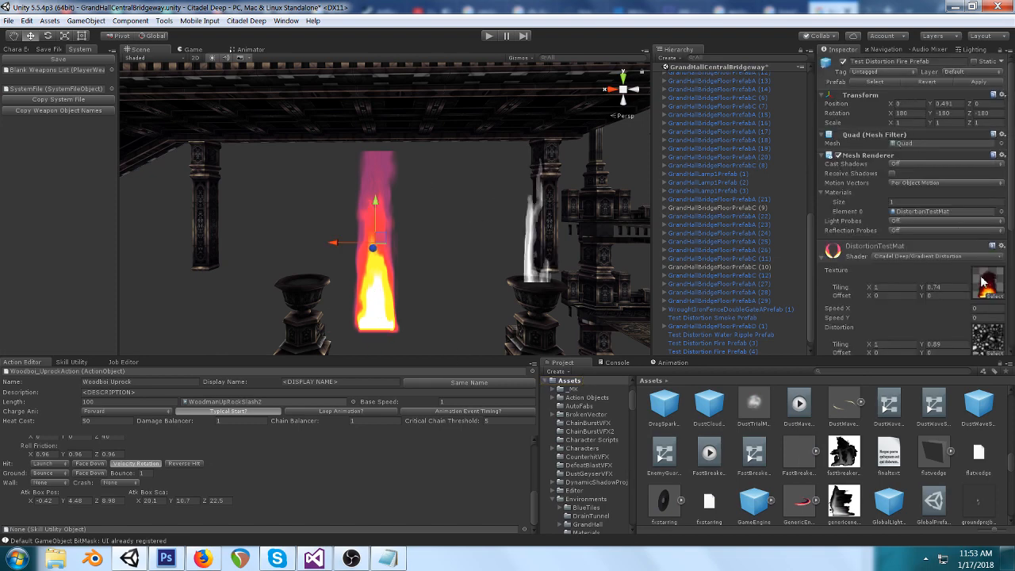
pyautogui.doubleClick(984, 281)
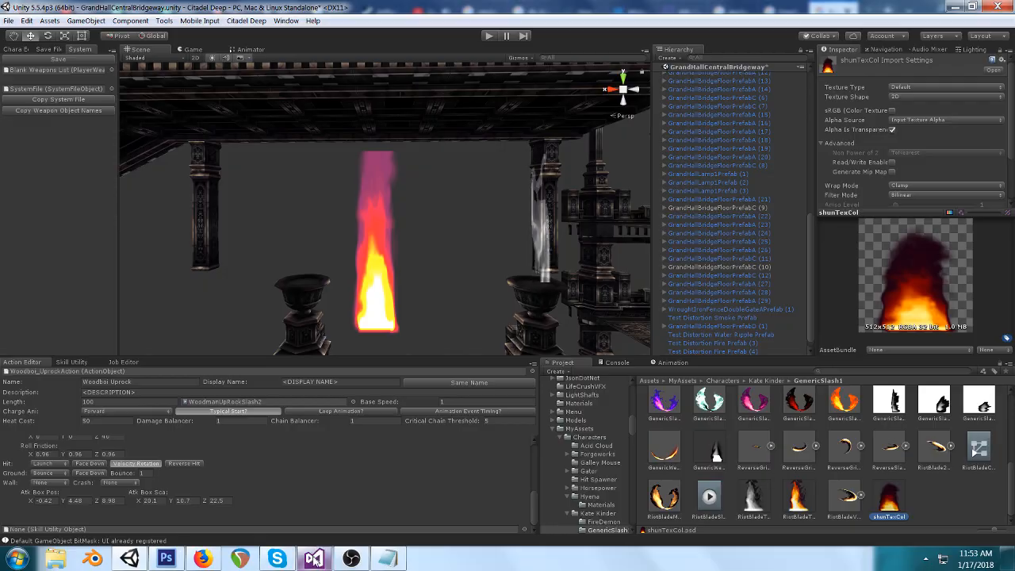
# Step: Switch to Visual Studio and examine GradientDistortion.shader from its properties and structs down to the vert function
pyautogui.click(314, 559)
pyautogui.scroll(9, 426, 227)
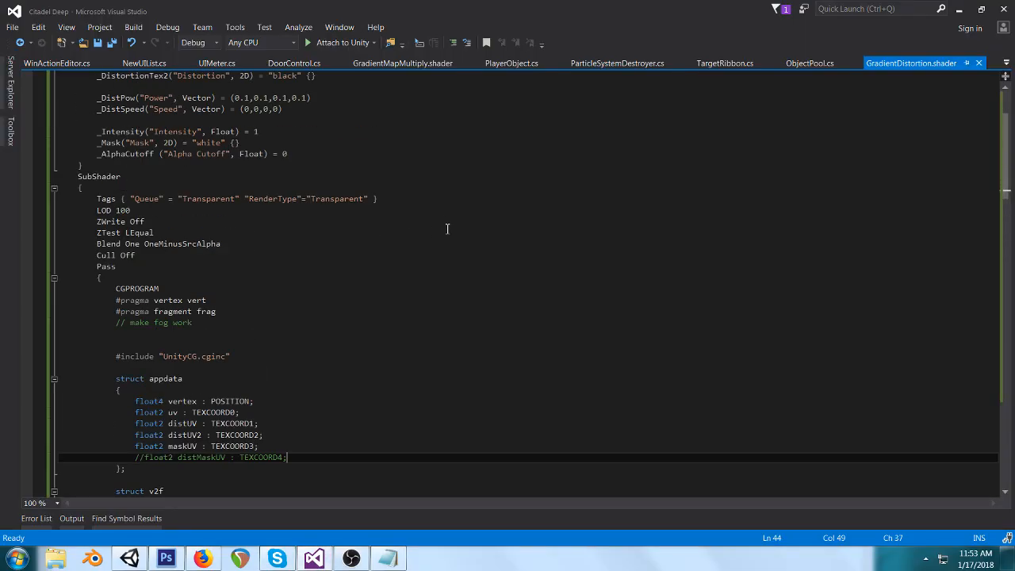
pyautogui.scroll(-14, 494, 235)
pyautogui.scroll(3, 496, 240)
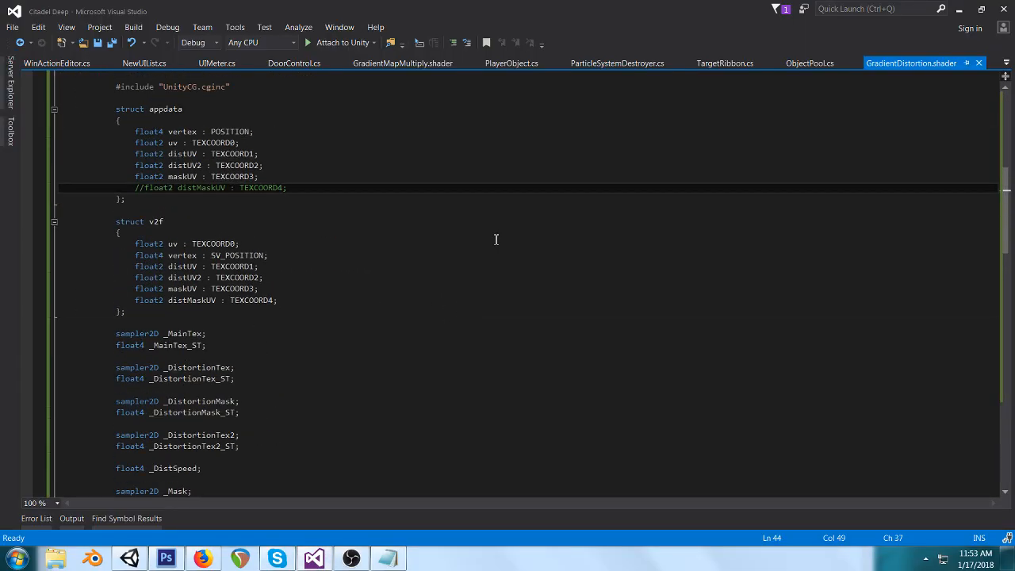
pyautogui.scroll(-12, 476, 238)
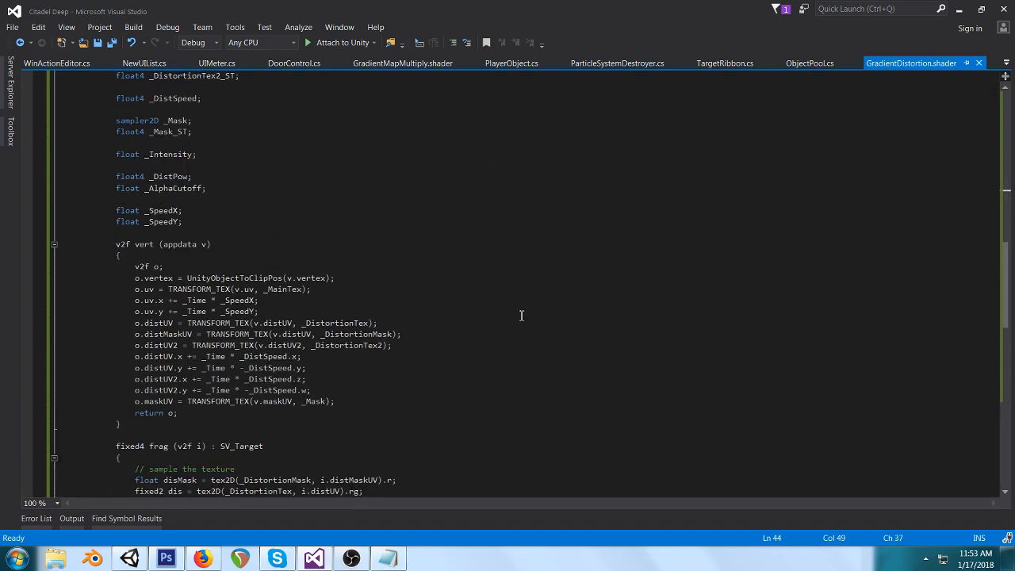
pyautogui.click(402, 391)
pyautogui.scroll(-1, 412, 378)
pyautogui.click(256, 389)
pyautogui.scroll(-1, 478, 343)
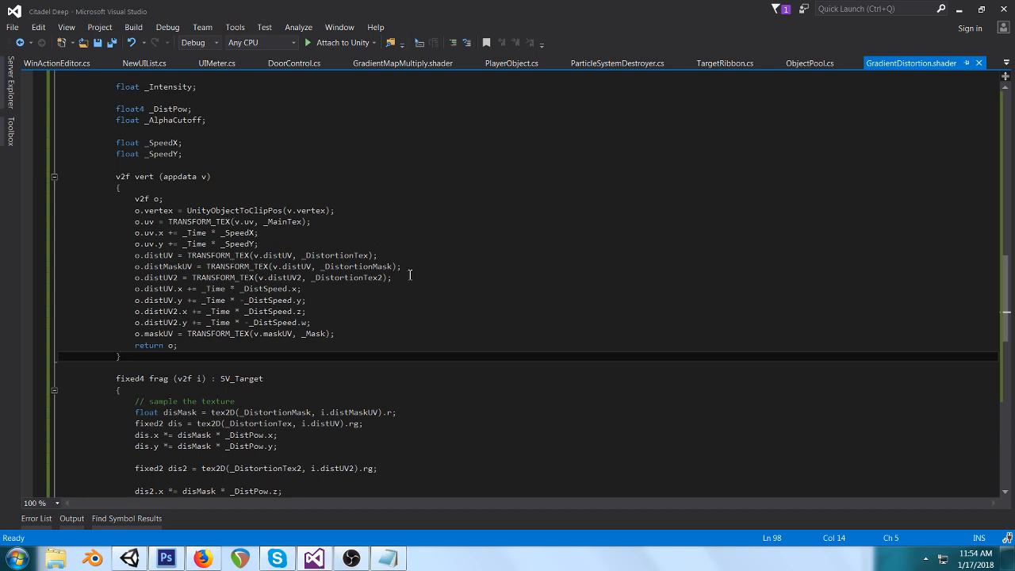
# Step: Examine how the shader's vert function scrolls the UVs and its frag function applies the masked distortion textures
pyautogui.scroll(-1, 411, 275)
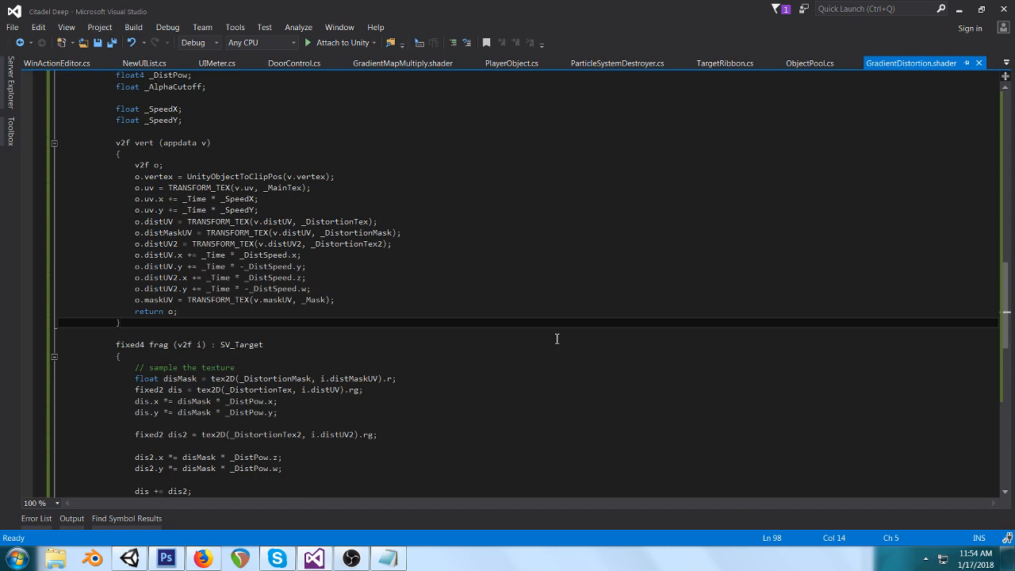
pyautogui.scroll(-5, 531, 353)
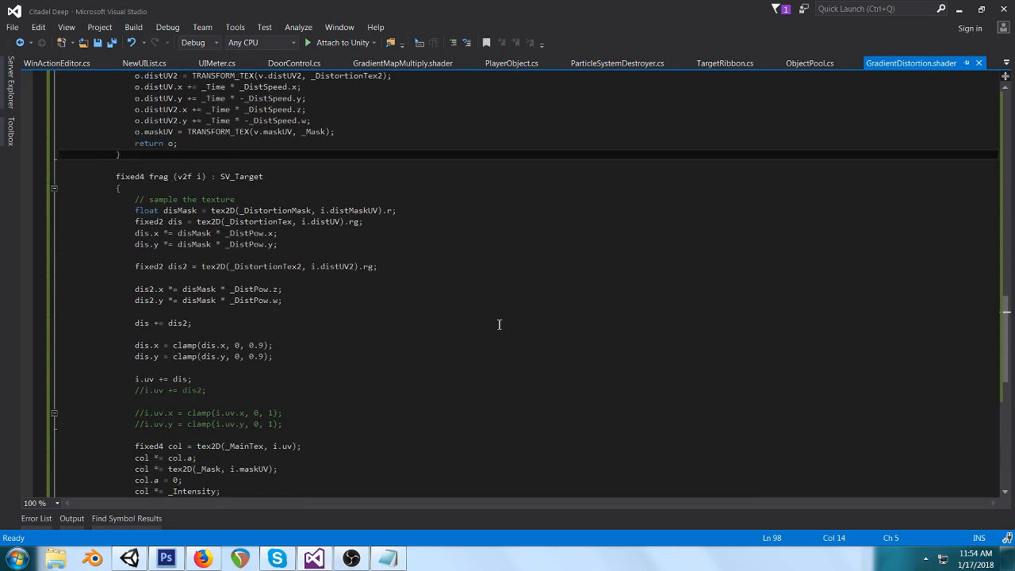
pyautogui.scroll(-2, 498, 322)
pyautogui.scroll(12, 494, 346)
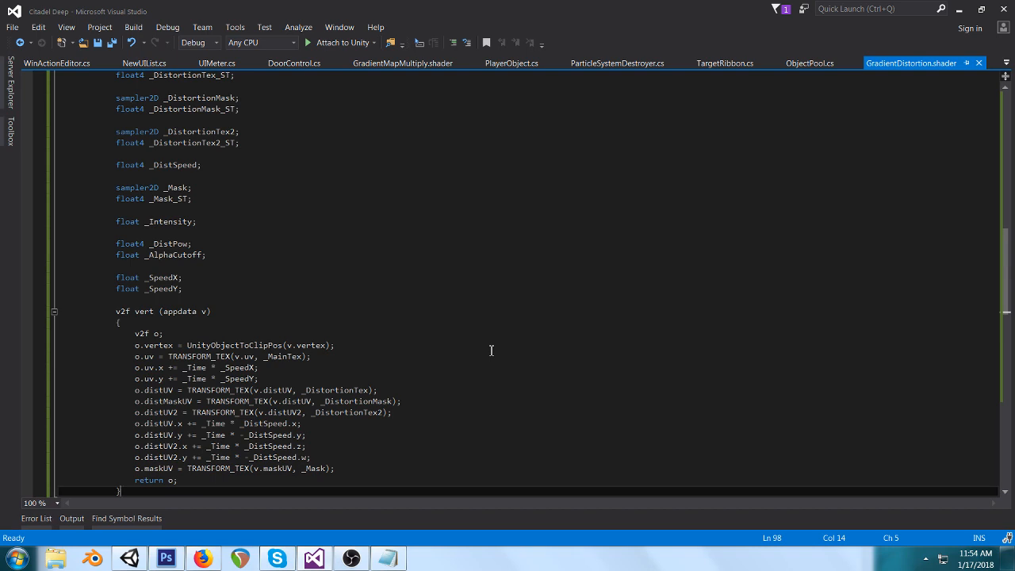
pyautogui.scroll(-2, 491, 351)
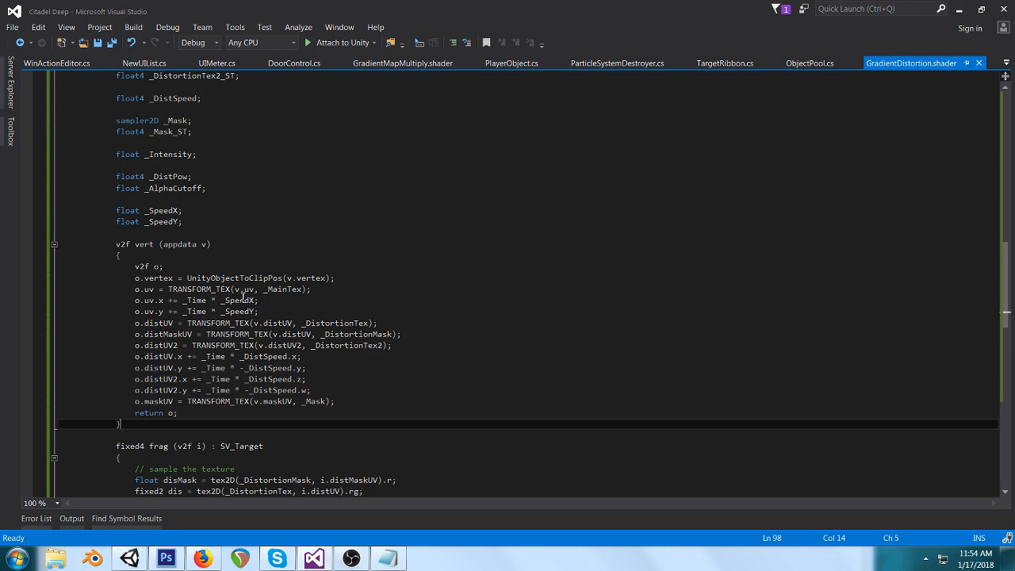
pyautogui.scroll(6, 325, 310)
pyautogui.scroll(1, 444, 368)
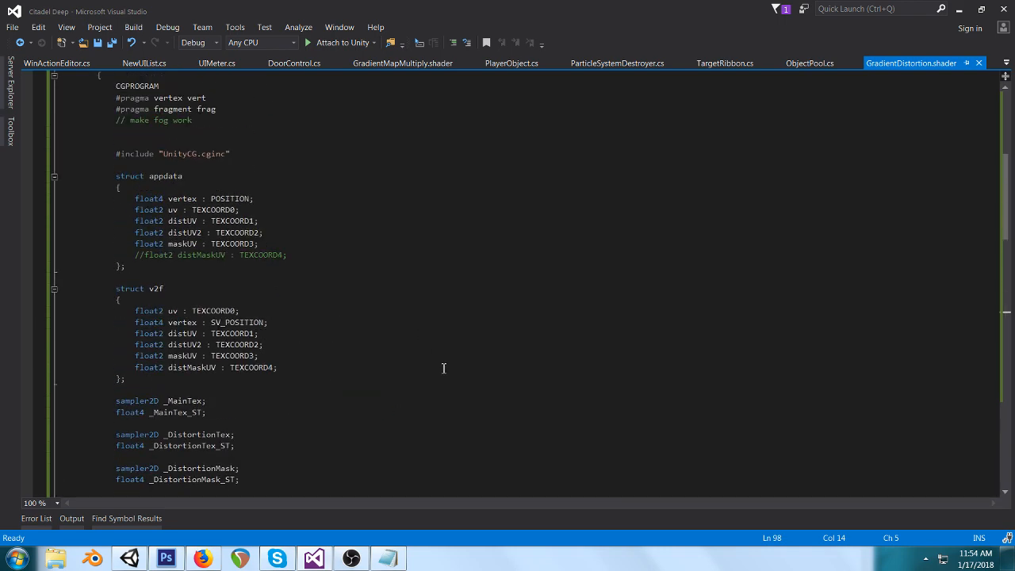
pyautogui.scroll(-12, 443, 368)
pyautogui.scroll(-4, 452, 364)
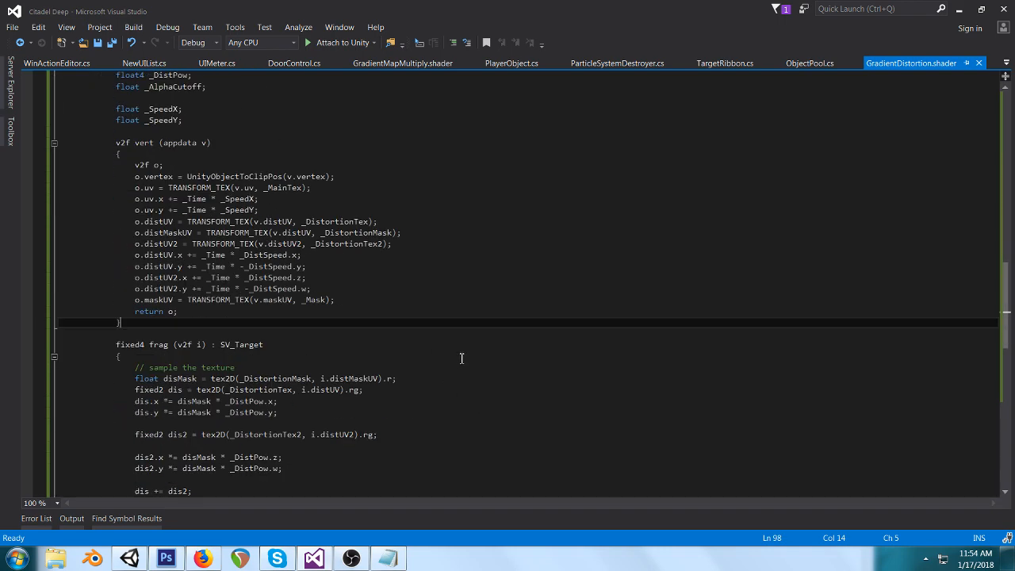
pyautogui.scroll(-3, 457, 311)
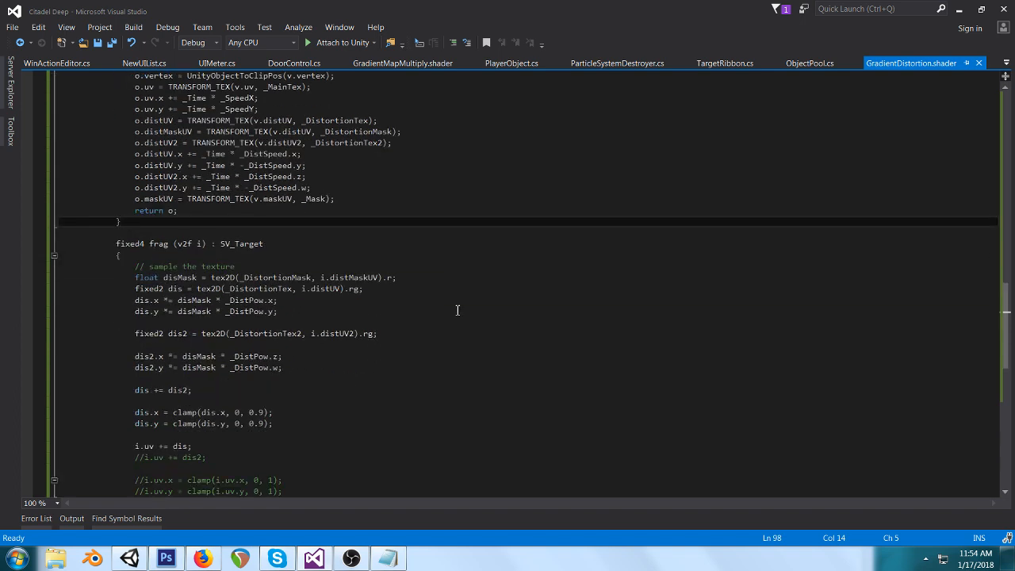
# Step: Examine how the frag function clamps the combined distortion, offsets the UVs and samples _MainTex into the final colour
pyautogui.scroll(-2, 458, 310)
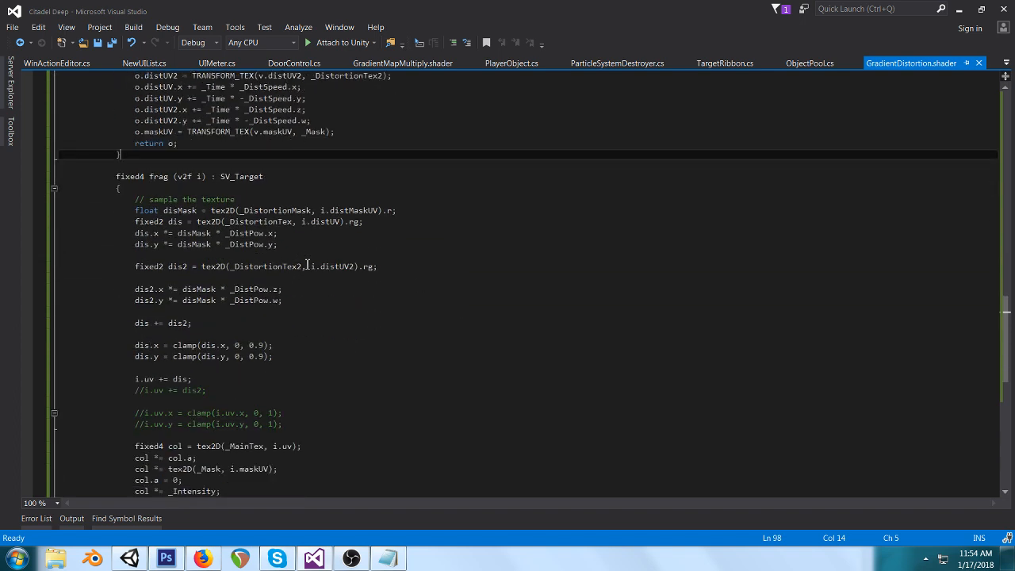
pyautogui.scroll(-1, 328, 307)
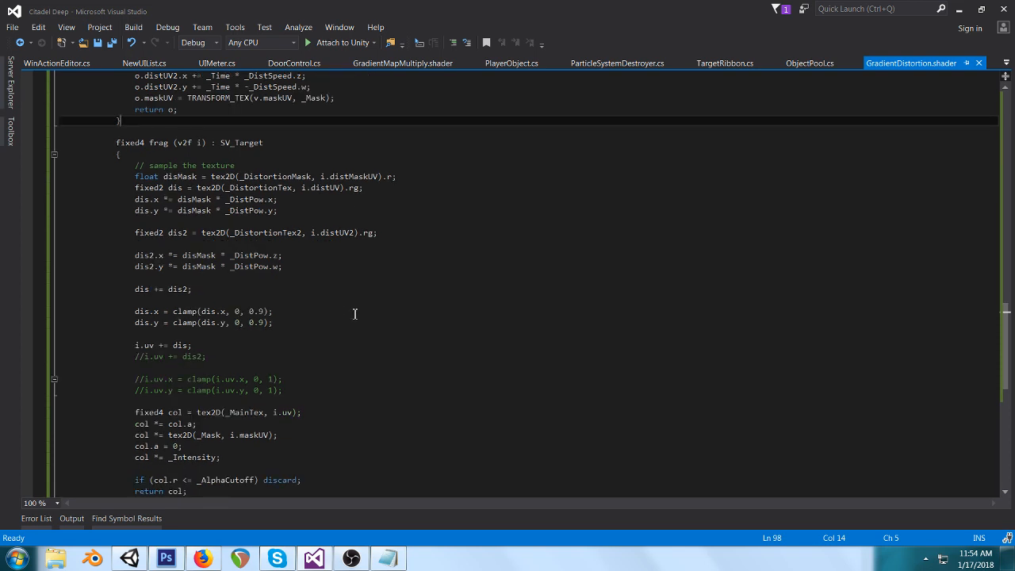
pyautogui.scroll(-1, 369, 311)
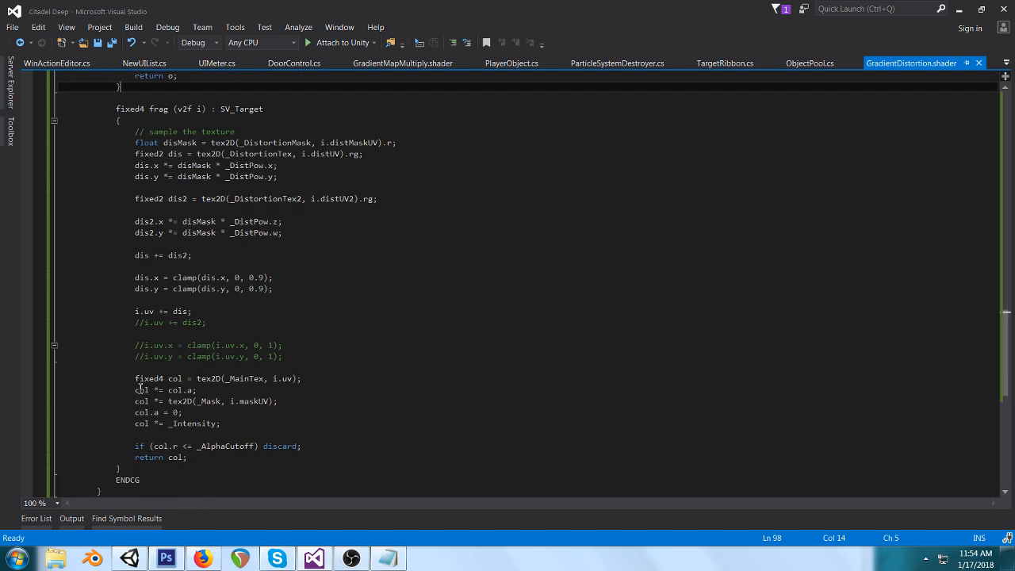
pyautogui.moveTo(135, 379); pyautogui.dragTo(248, 371)
pyautogui.moveTo(344, 372); pyautogui.dragTo(322, 376)
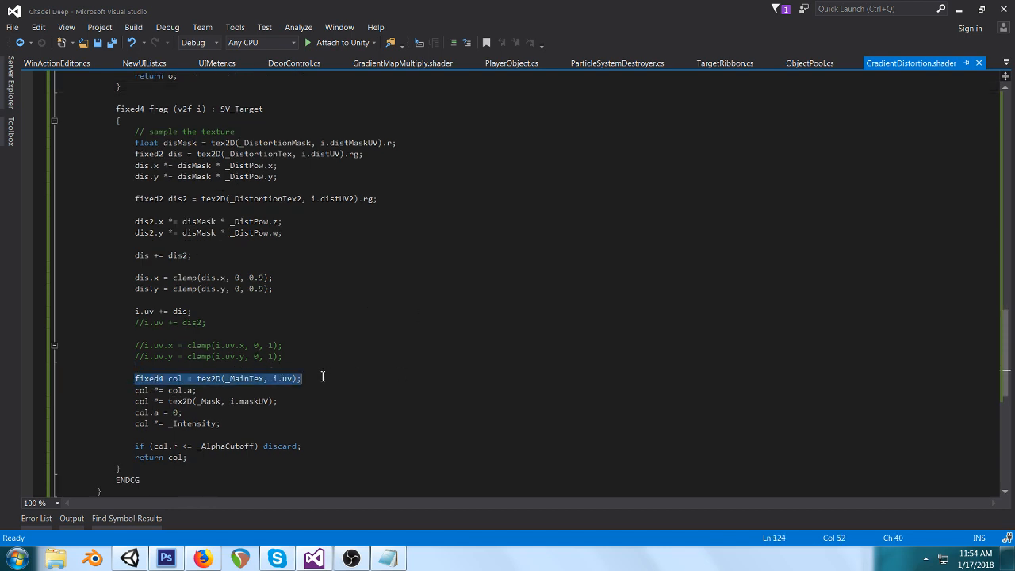
pyautogui.click(321, 376)
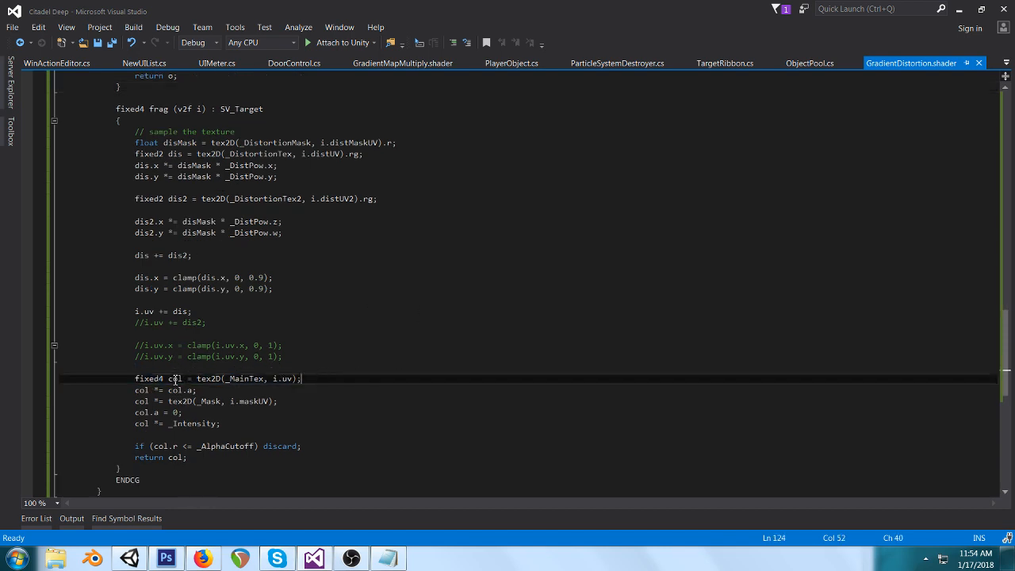
pyautogui.click(247, 379)
pyautogui.moveTo(272, 379); pyautogui.dragTo(294, 380)
pyautogui.click(315, 386)
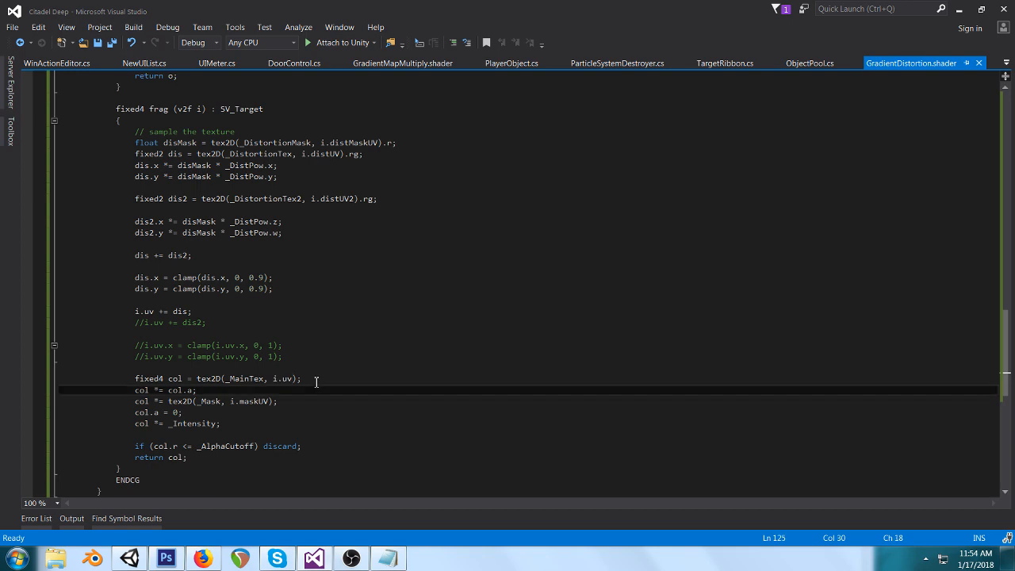
# Step: Review the shader's variable declarations and vert function again, continuing into the distortion calculations in the frag function
pyautogui.scroll(3, 240, 346)
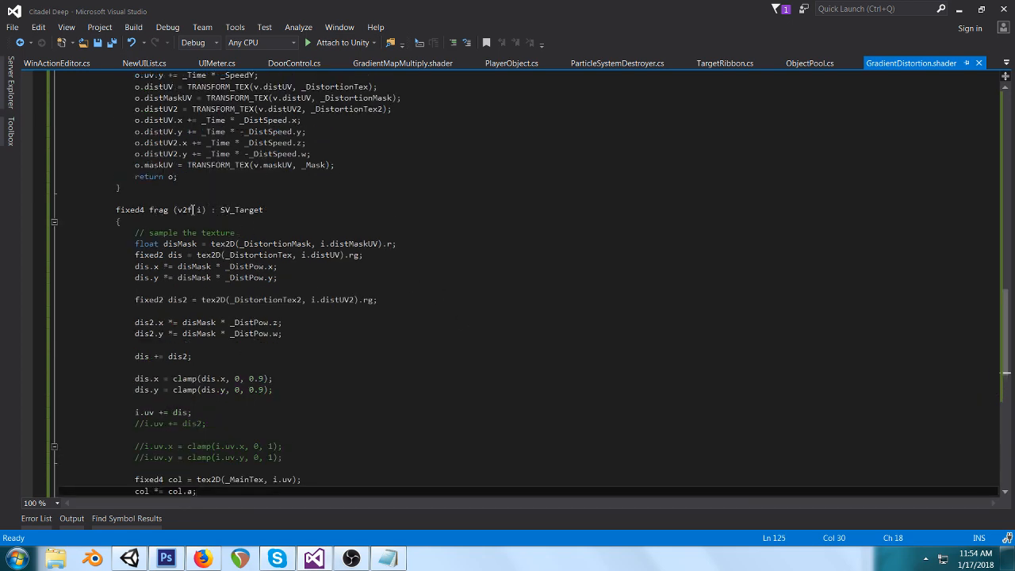
pyautogui.scroll(1, 393, 294)
pyautogui.scroll(4, 460, 316)
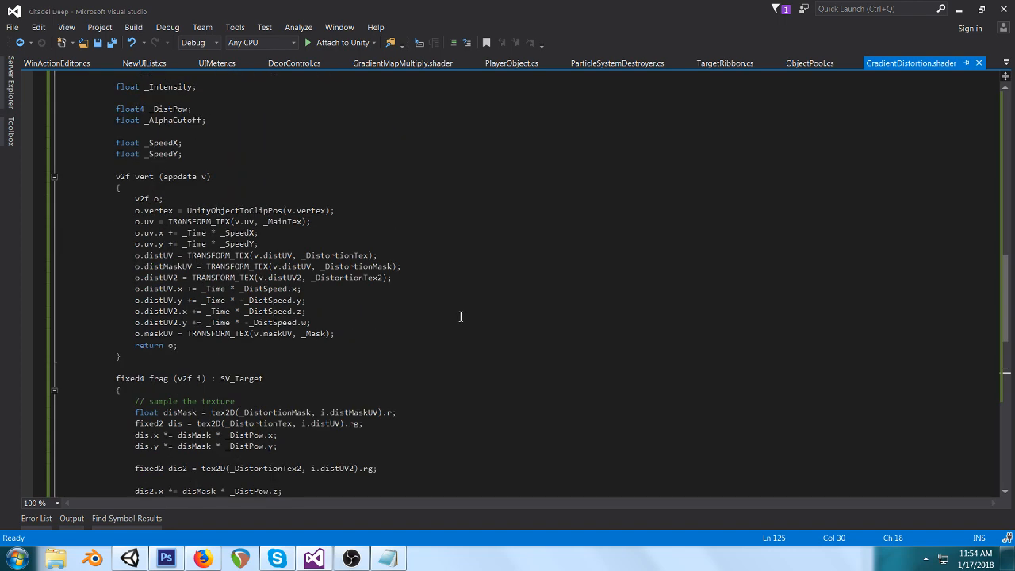
pyautogui.scroll(6, 460, 317)
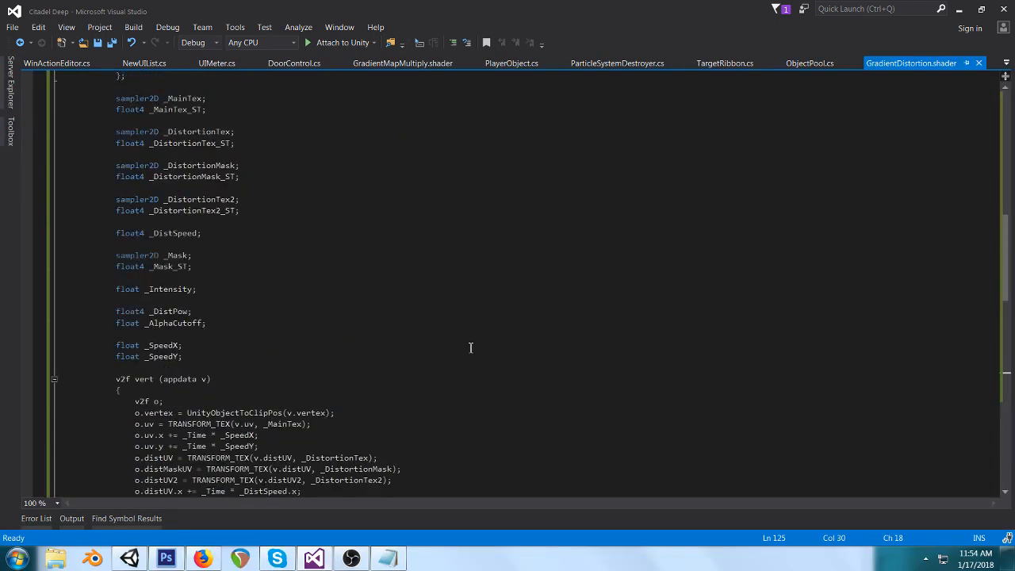
pyautogui.scroll(-2, 470, 348)
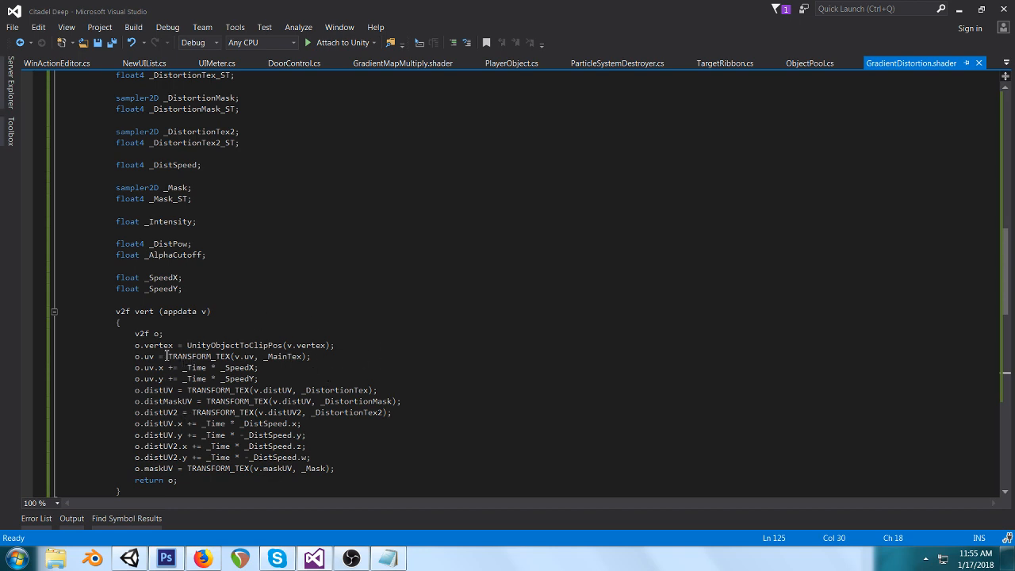
pyautogui.scroll(-1, 411, 358)
pyautogui.scroll(-1, 411, 359)
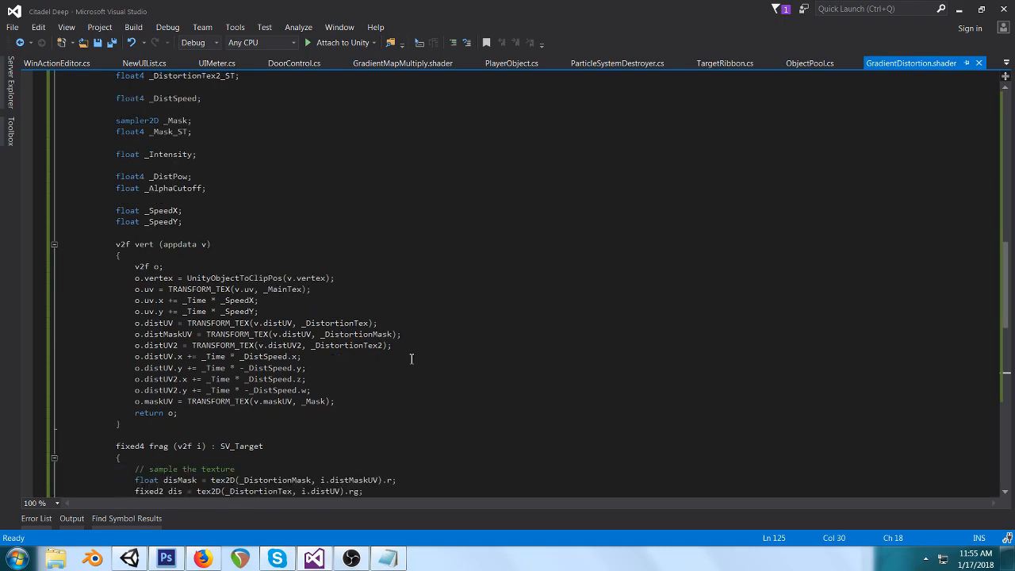
pyautogui.scroll(-3, 398, 346)
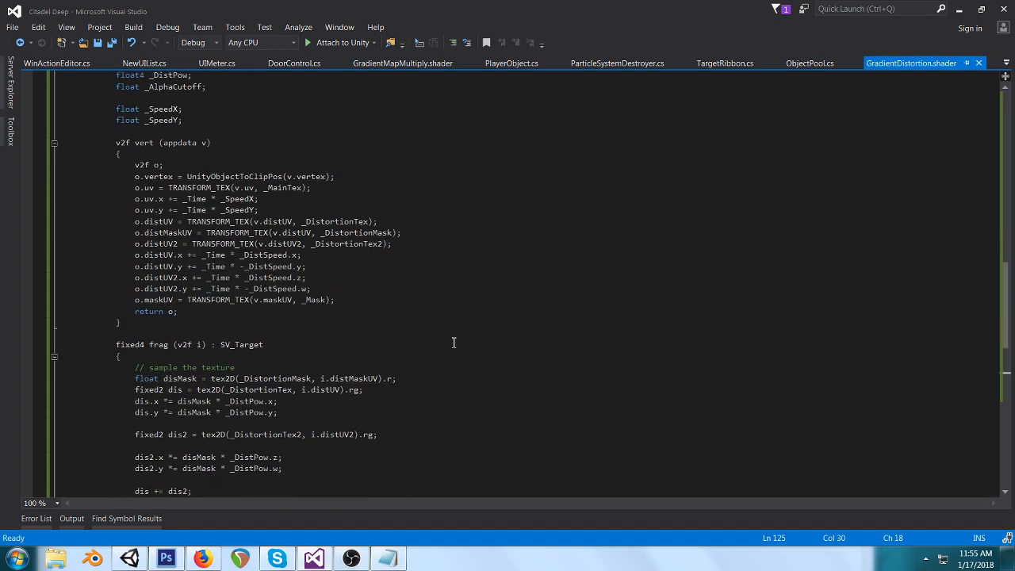
pyautogui.scroll(-2, 454, 343)
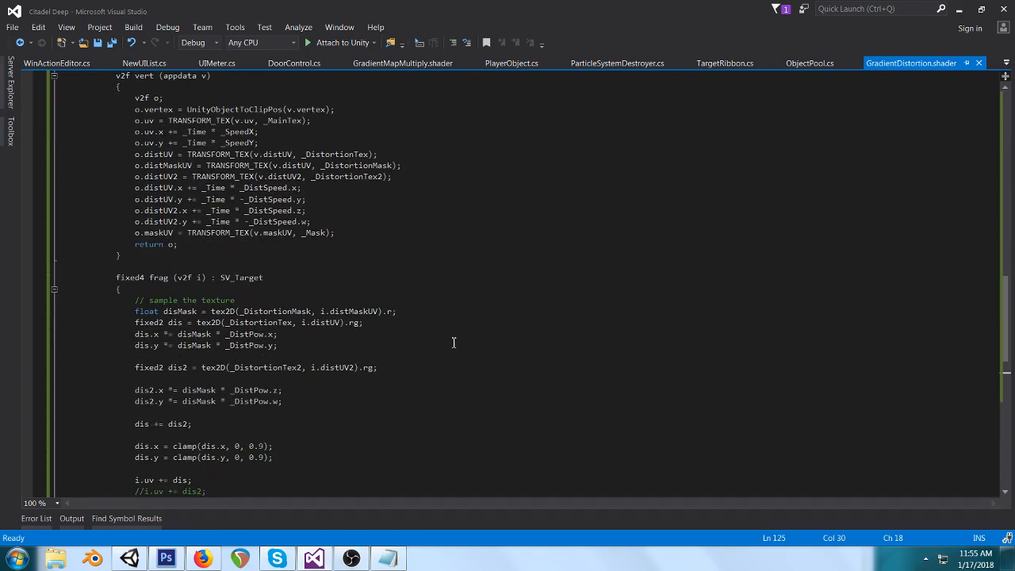
pyautogui.scroll(-1, 454, 343)
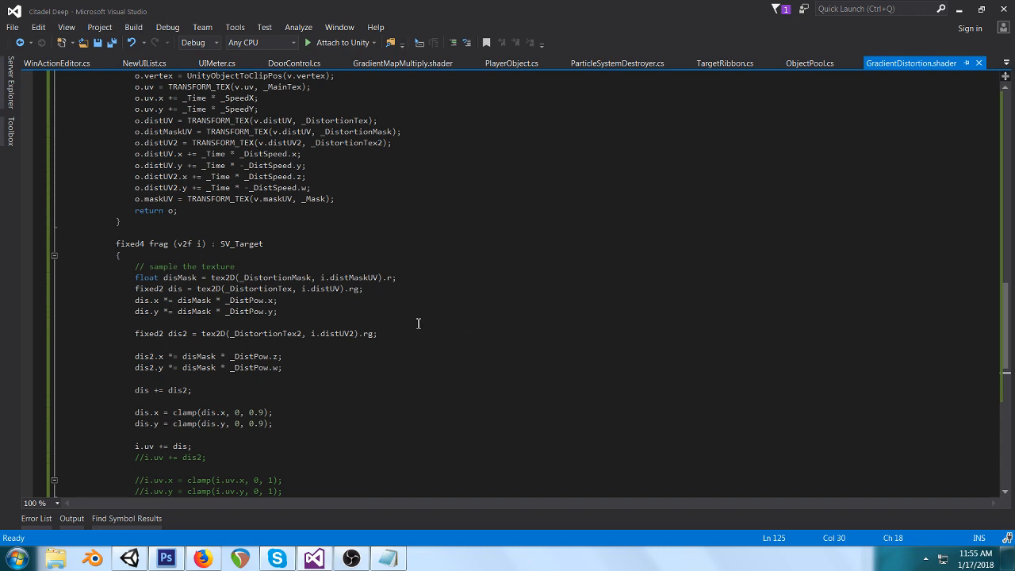
pyautogui.scroll(-1, 419, 323)
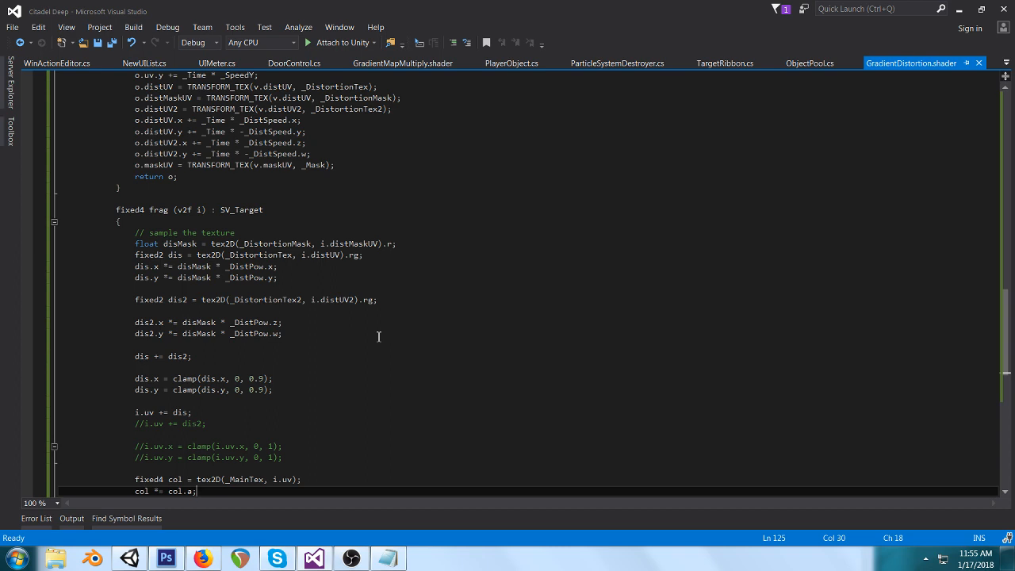
# Step: Switch to Unity, select the fire effect's quad and locate its material's first distortion texture in the project assets
pyautogui.click(130, 559)
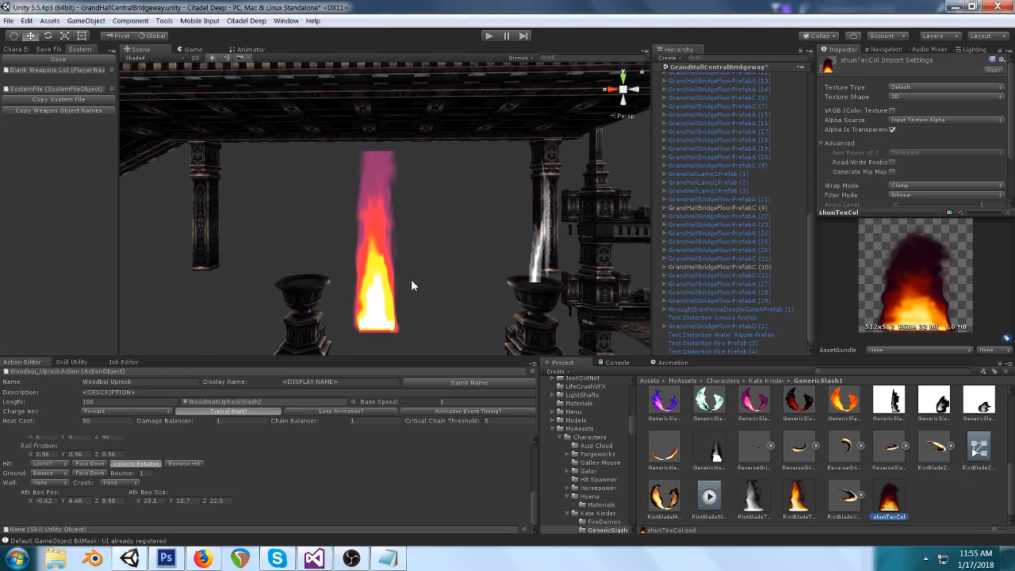
pyautogui.click(373, 251)
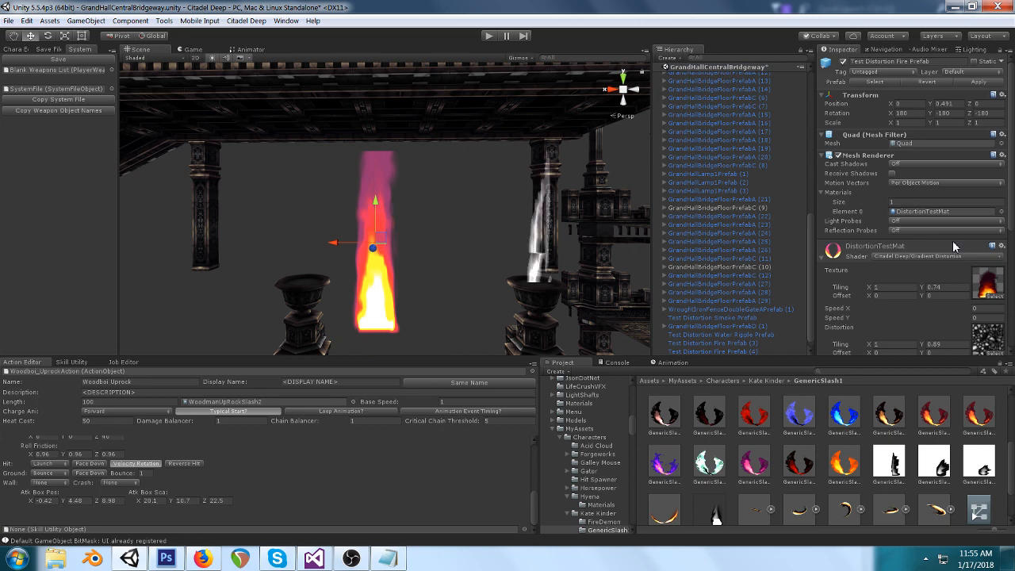
pyautogui.scroll(-3, 918, 229)
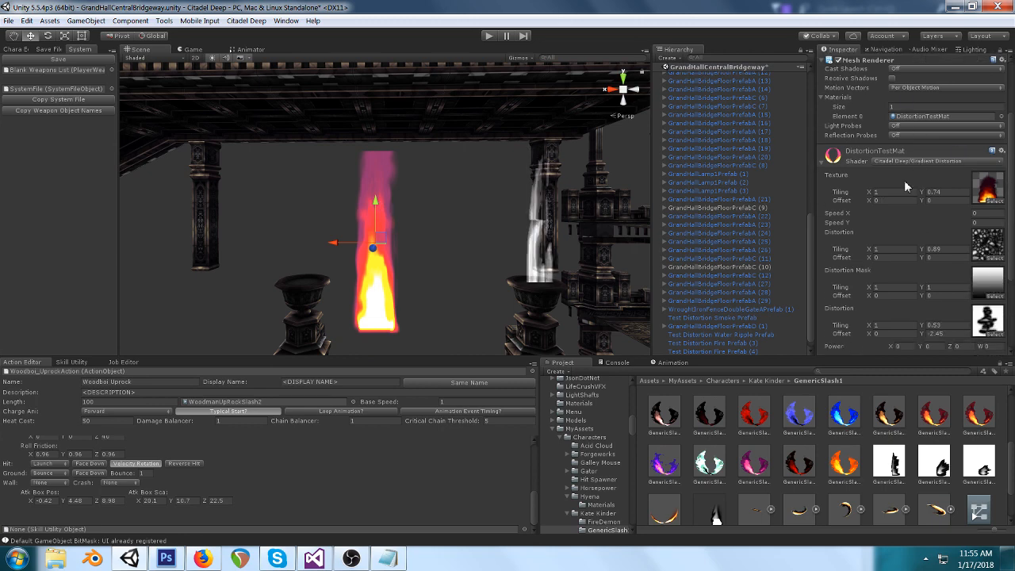
pyautogui.click(990, 246)
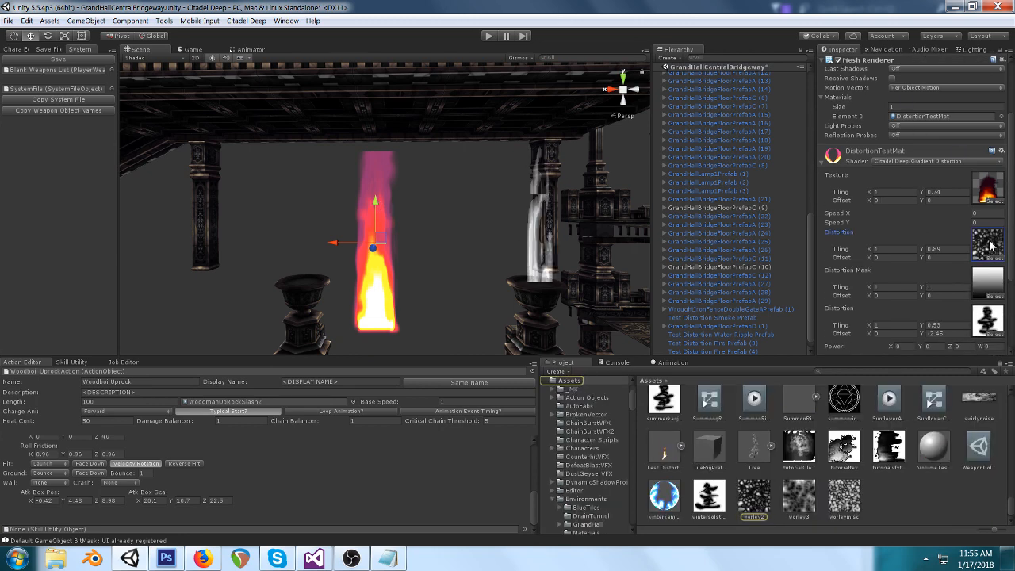
# Step: Switch to Firefox and examine the Worley noise image results, followed by the introduction of the Wikipedia article on Worley noise
pyautogui.click(203, 559)
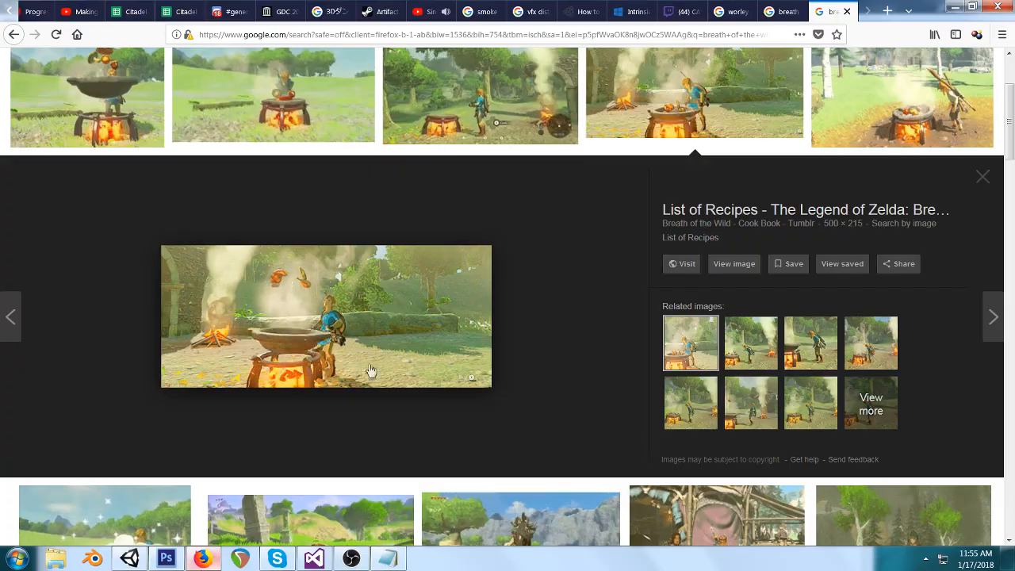
pyautogui.click(737, 11)
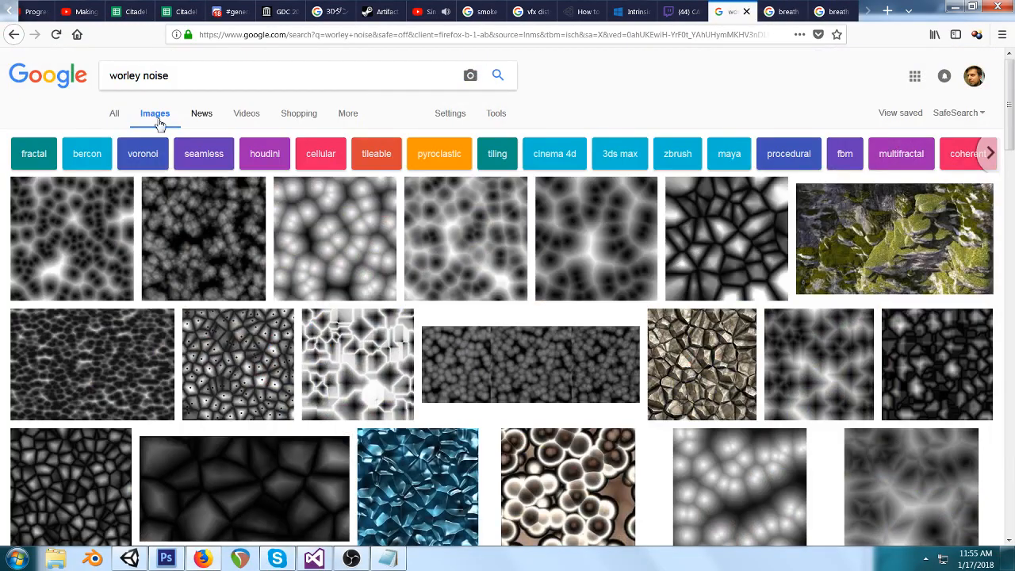
pyautogui.click(13, 34)
pyautogui.click(164, 172)
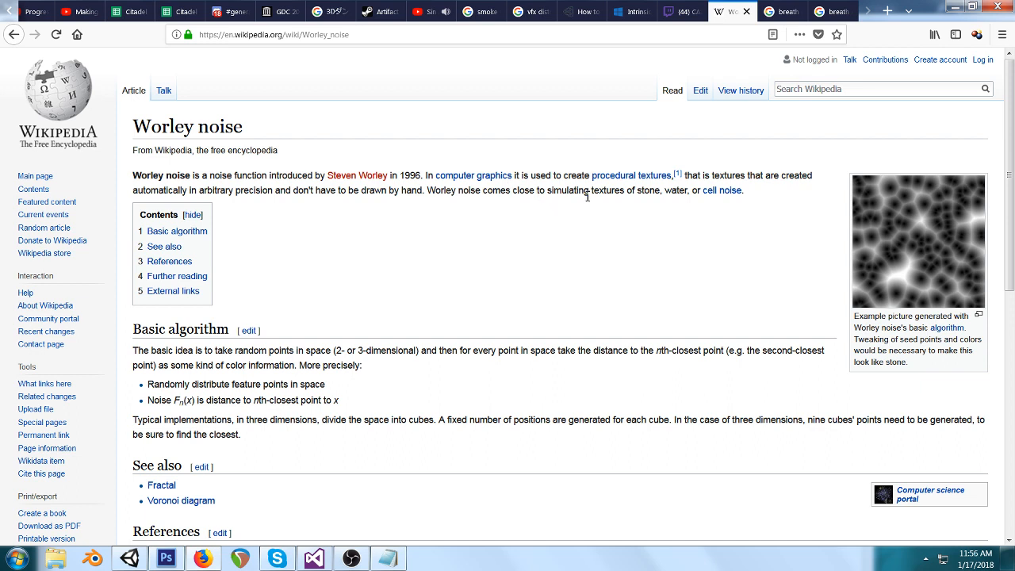
pyautogui.moveTo(588, 193); pyautogui.dragTo(734, 198)
pyautogui.click(718, 221)
# Step: Switch back to Unity and choose worley2 as the fire material's first distortion texture
pyautogui.click(129, 559)
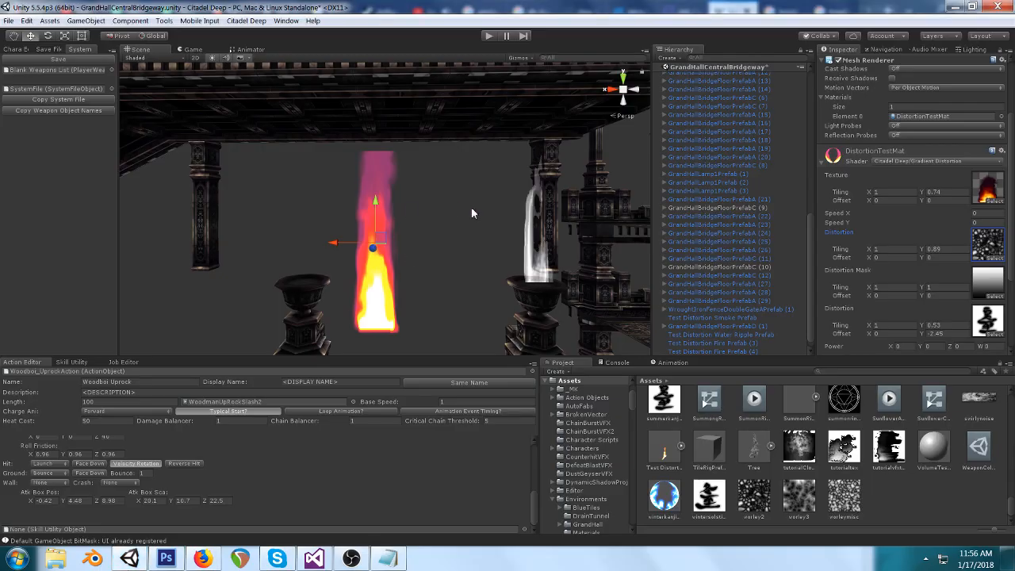
pyautogui.click(1001, 262)
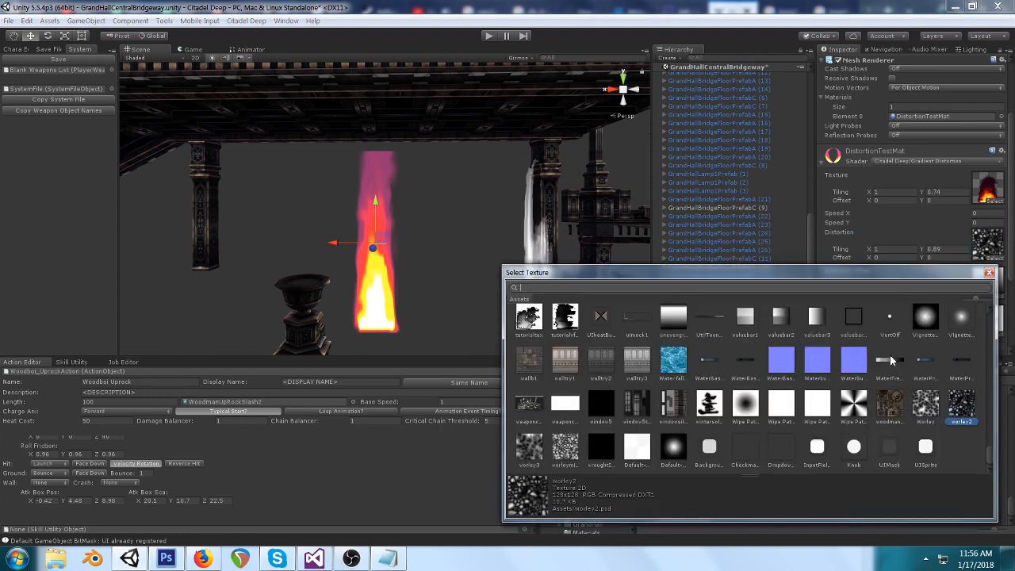
pyautogui.doubleClick(952, 406)
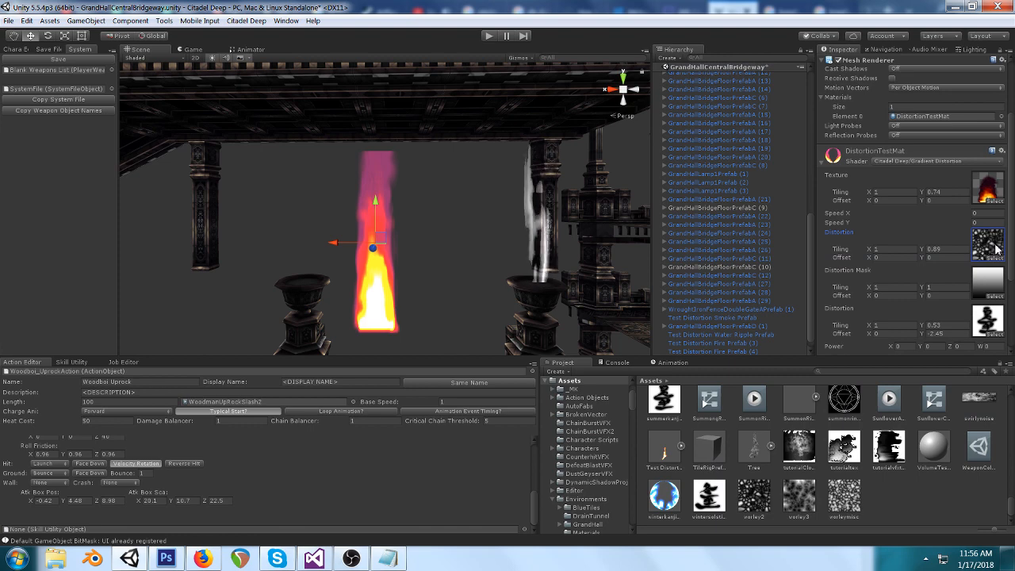
# Step: Clear the fire material's Distortion Mask texture by setting it to None
pyautogui.scroll(-2, 965, 242)
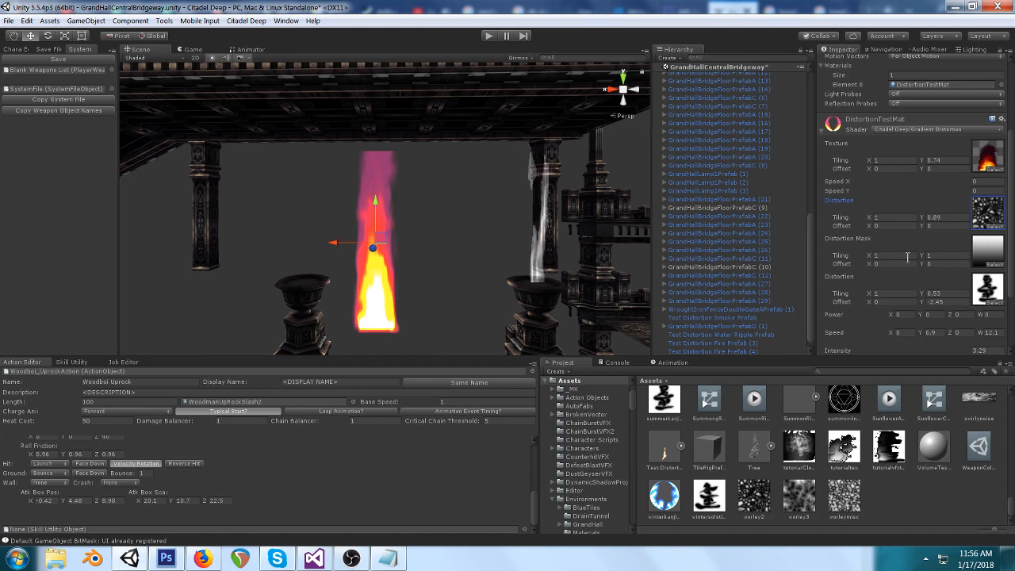
pyautogui.click(995, 264)
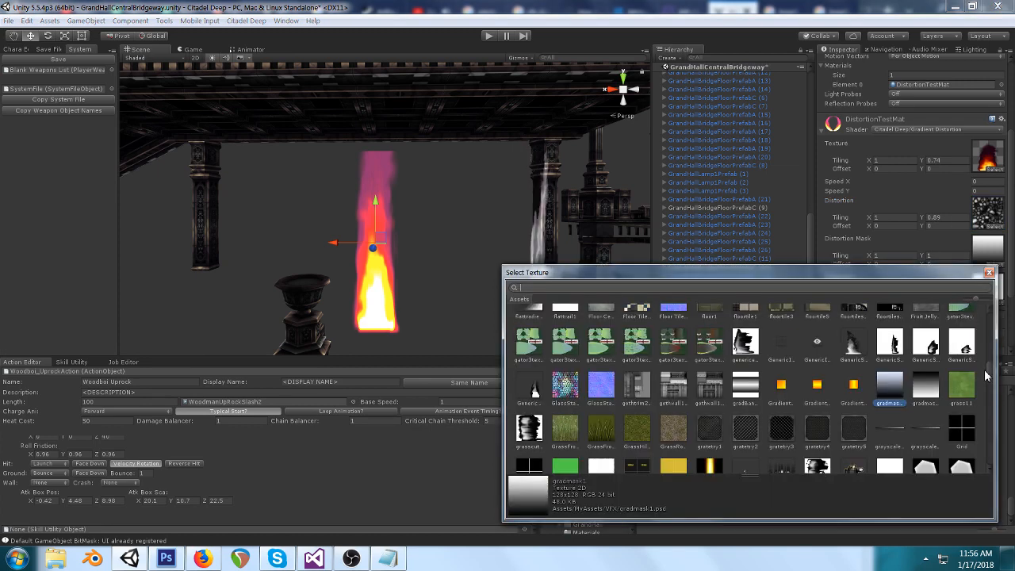
pyautogui.moveTo(989, 375); pyautogui.dragTo(987, 298)
pyautogui.doubleClick(532, 325)
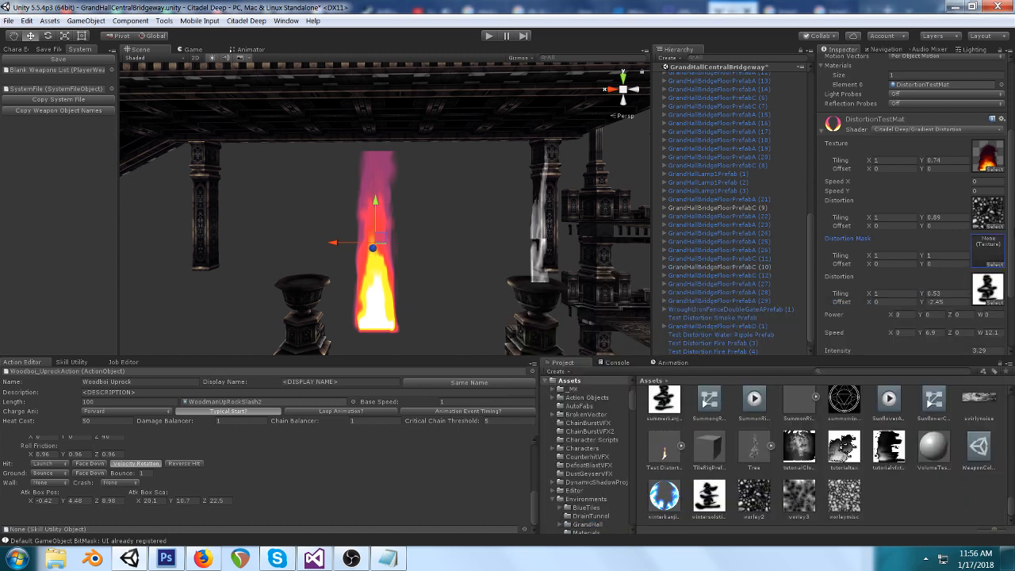
# Step: Set the Y tiling of both the first distortion texture and the main texture to 1
pyautogui.click(964, 217)
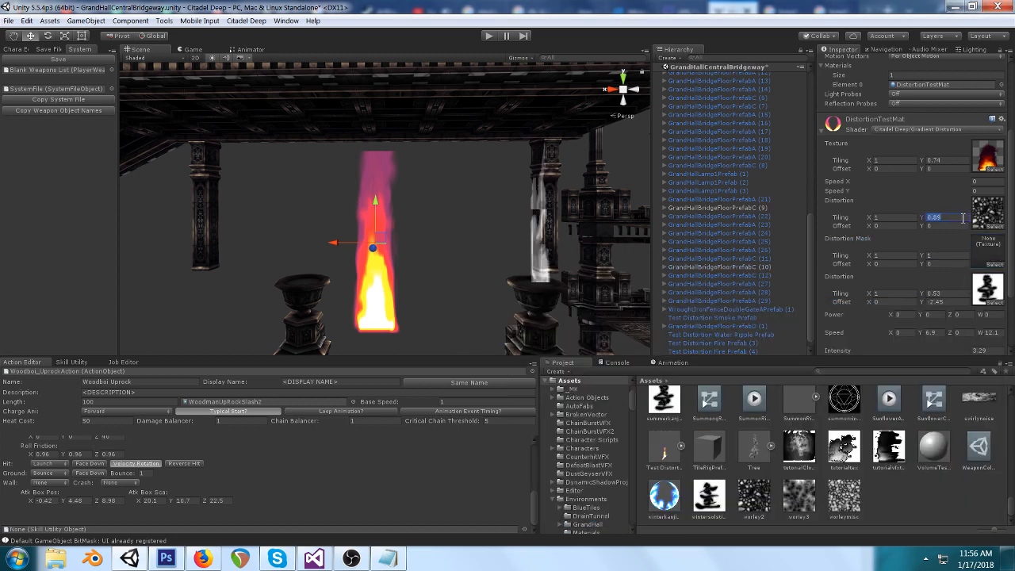
pyautogui.click(956, 161)
pyautogui.write('1')
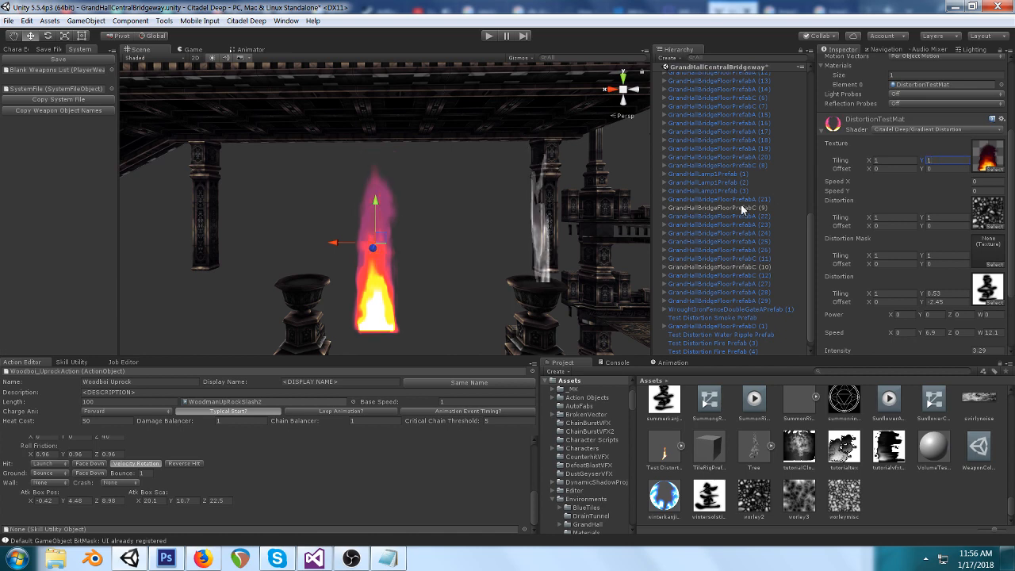
# Step: Set the Y and W components of the fire material's distortion Speed to 0
pyautogui.click(943, 332)
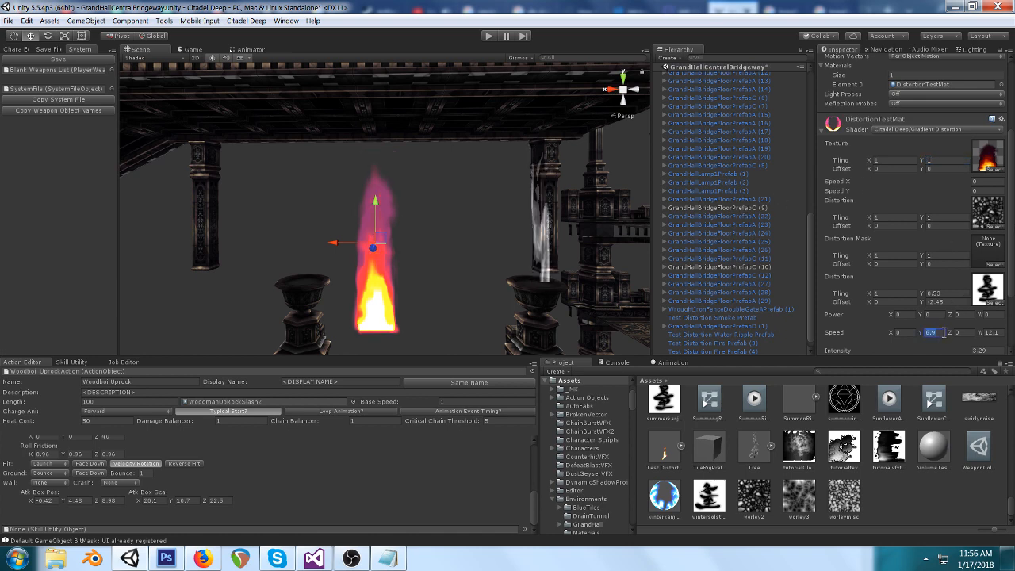
pyautogui.click(994, 333)
pyautogui.write('0')
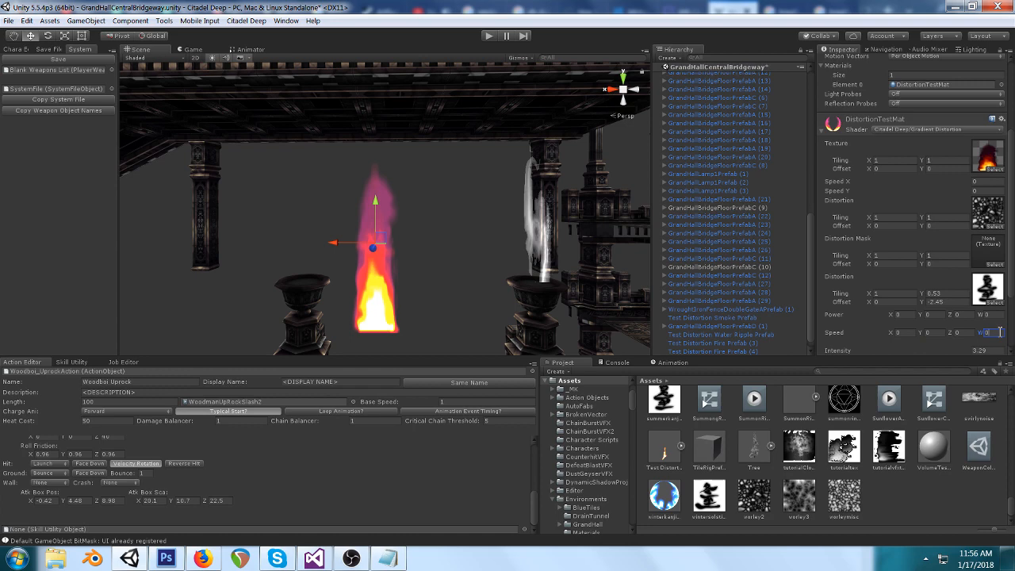
# Step: Set the second distortion texture's Y tiling to 1 and Y offset to 0, and locate the first distortion texture's asset
pyautogui.click(954, 295)
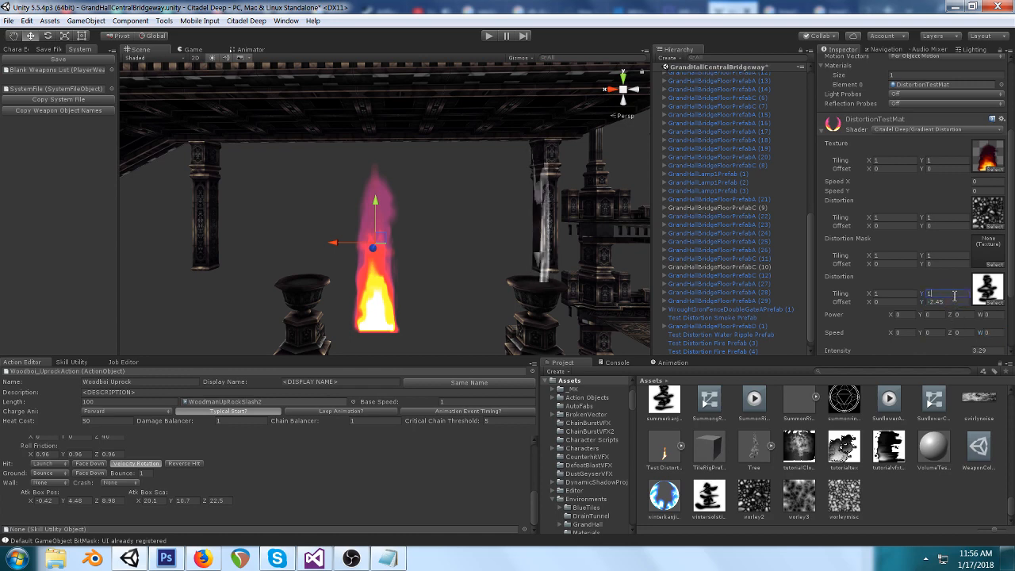
pyautogui.click(945, 303)
pyautogui.write('0')
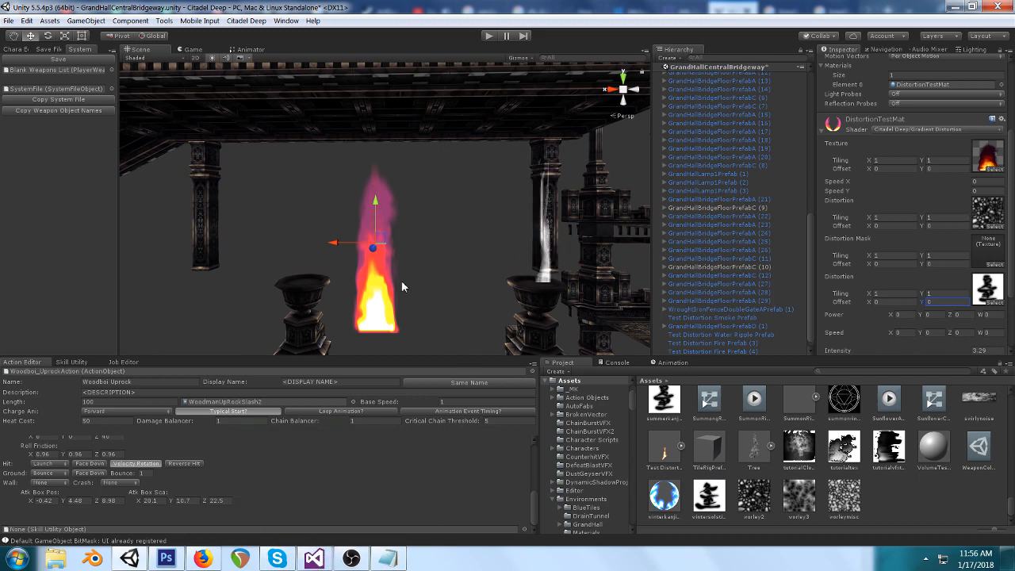
pyautogui.click(992, 212)
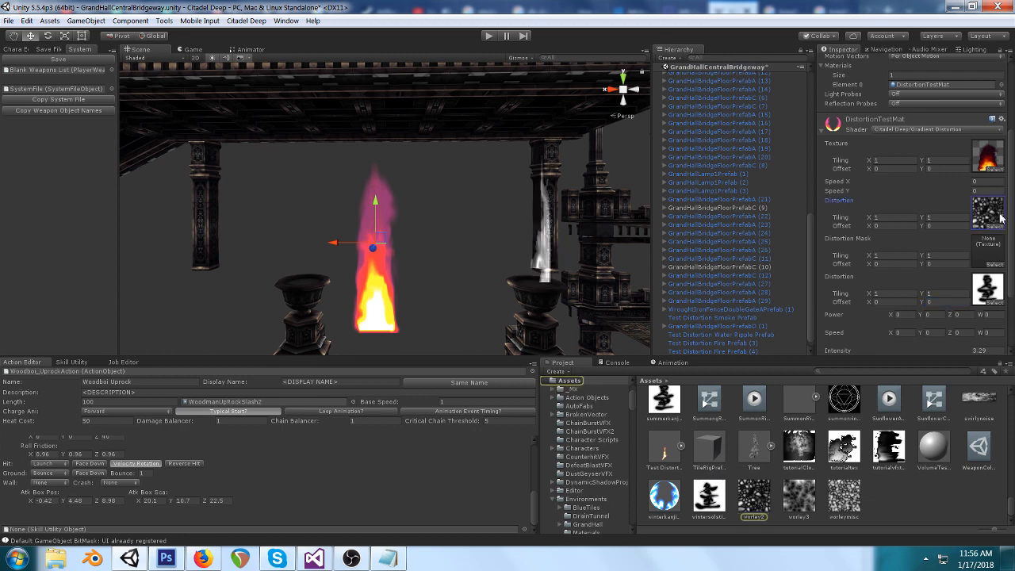
# Step: Set the Y component of the fire material's distortion Power to 4.25
pyautogui.click(923, 315)
pyautogui.write('0.26')
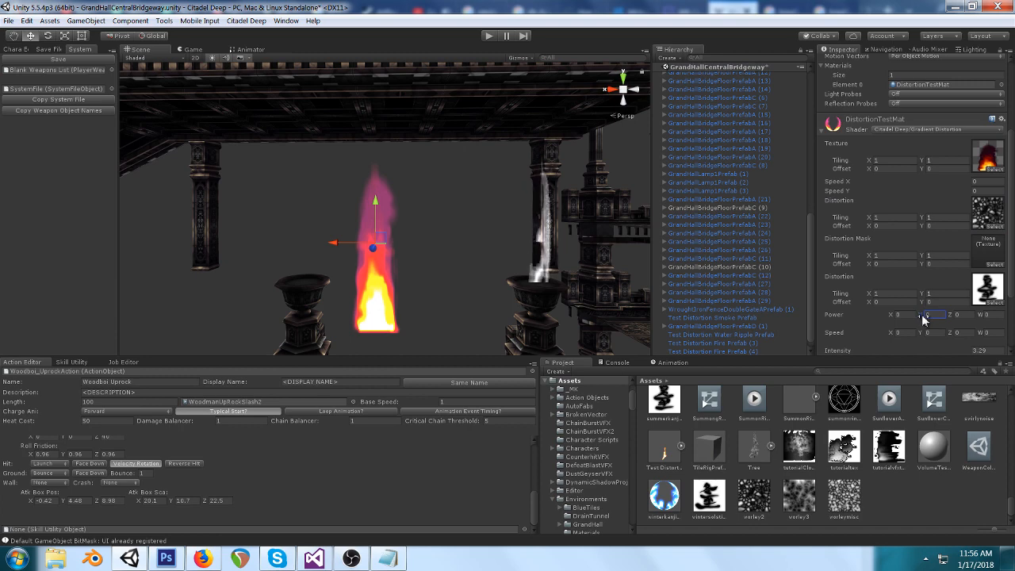
pyautogui.moveTo(926, 316); pyautogui.dragTo(997, 303)
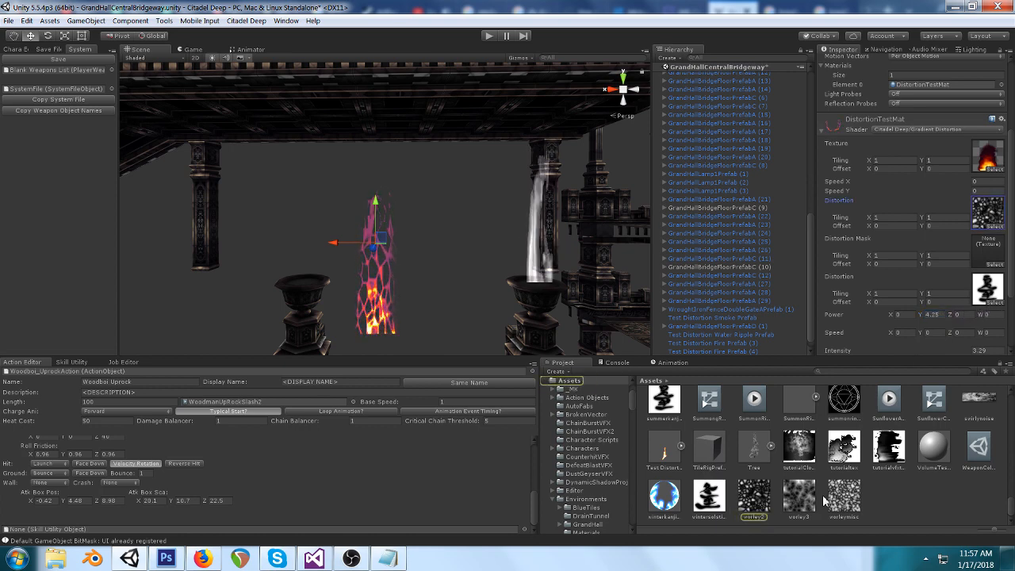
# Step: Preview the worley2 distortion texture enlarged, open it in Photoshop and zoom in to 300%
pyautogui.doubleClick(985, 211)
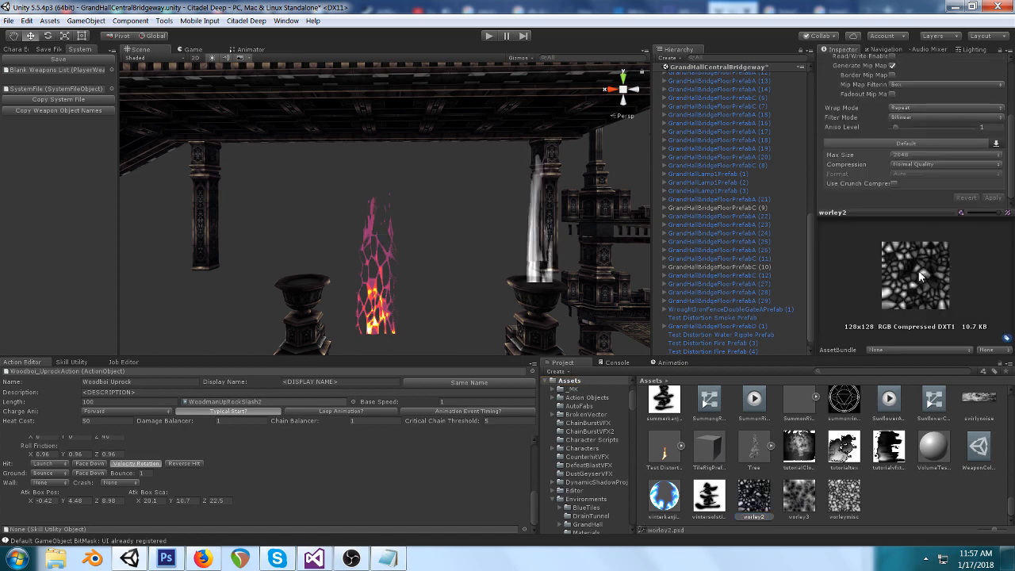
pyautogui.moveTo(874, 213); pyautogui.dragTo(871, 140)
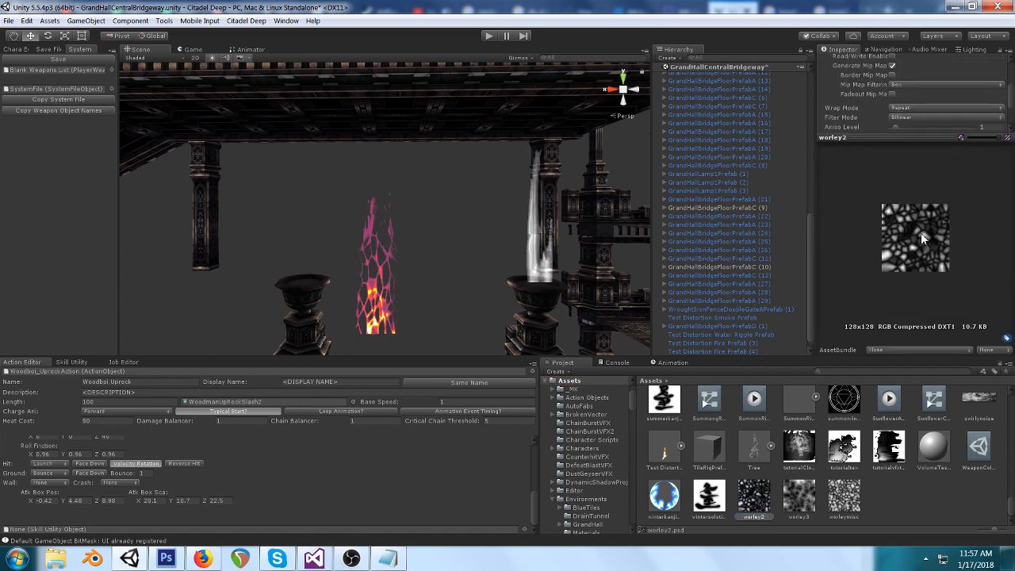
pyautogui.doubleClick(754, 496)
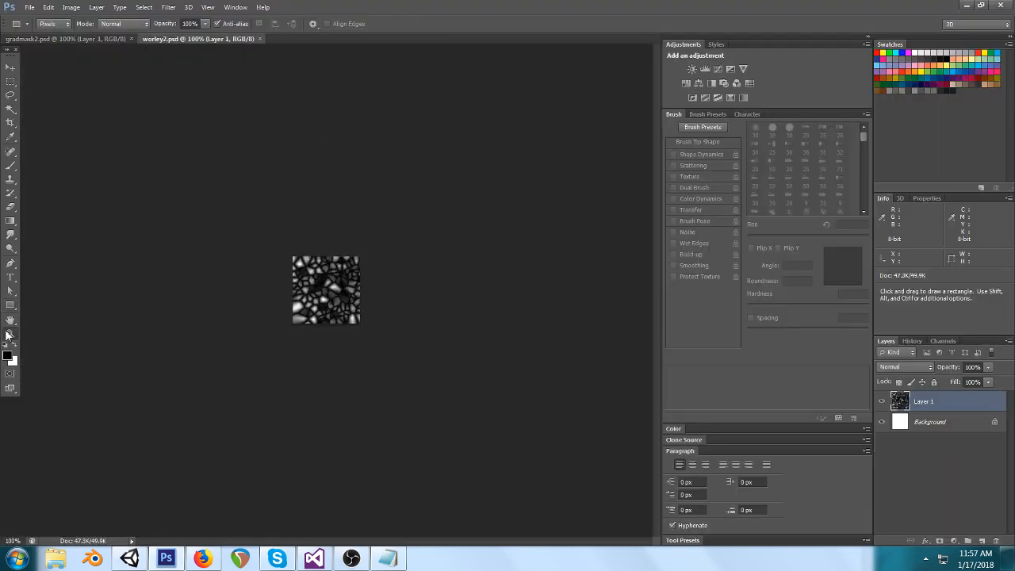
pyautogui.click(11, 333)
pyautogui.click(322, 285)
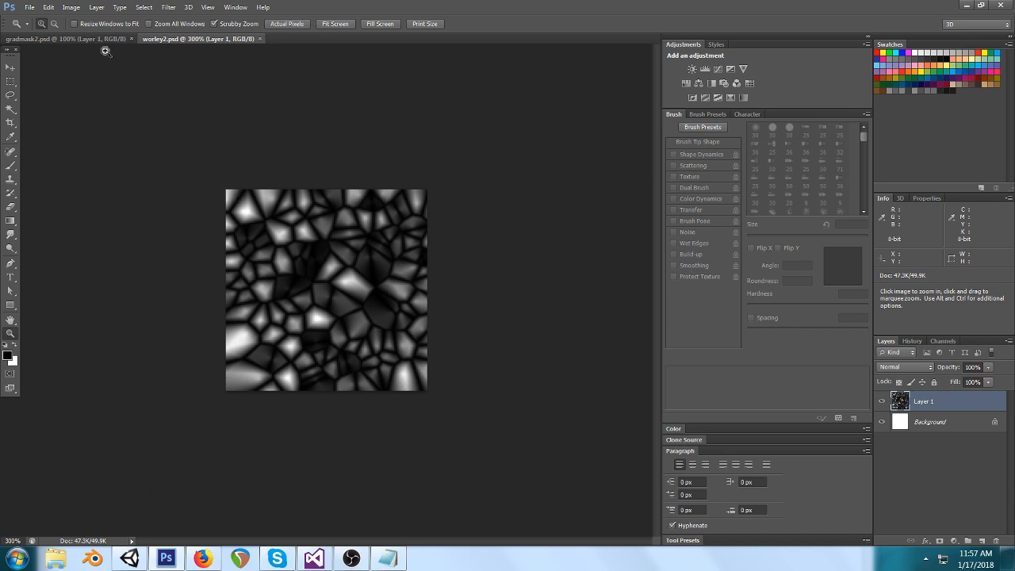
# Step: Switch back to Unity and inspect shunTexCol, the fire material's main texture
pyautogui.click(129, 559)
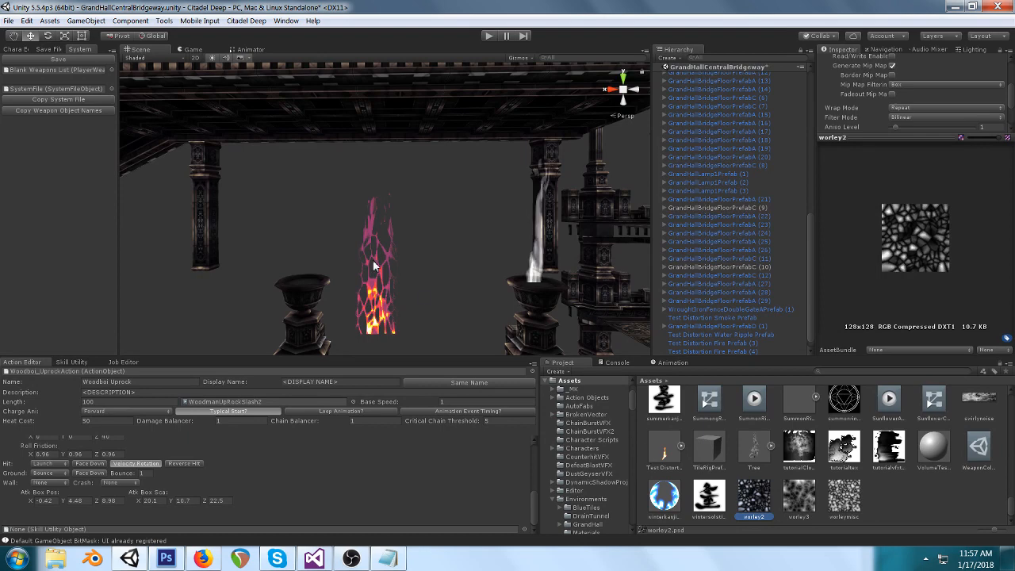
pyautogui.click(376, 316)
pyautogui.click(376, 316)
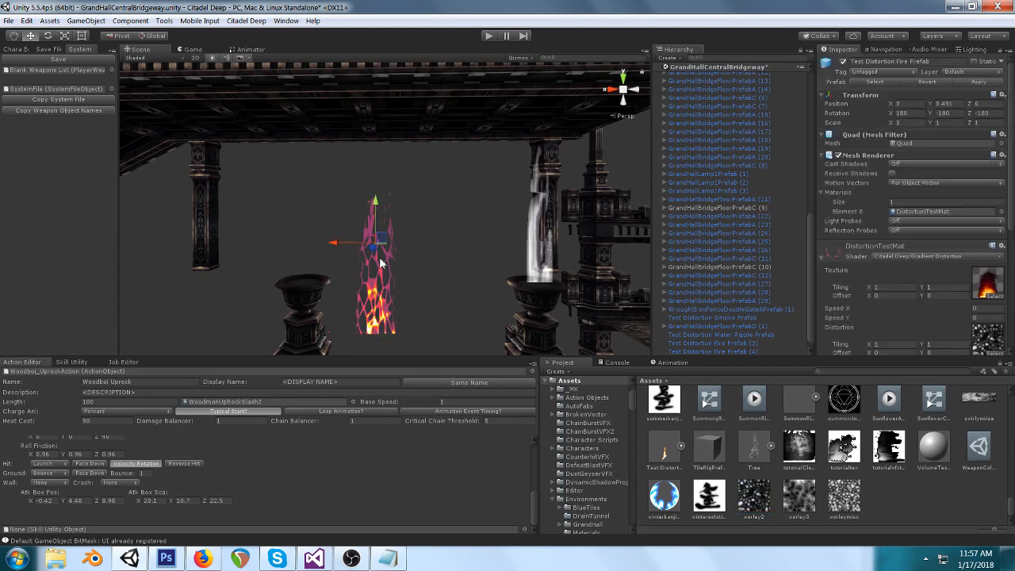
pyautogui.click(977, 291)
pyautogui.click(890, 498)
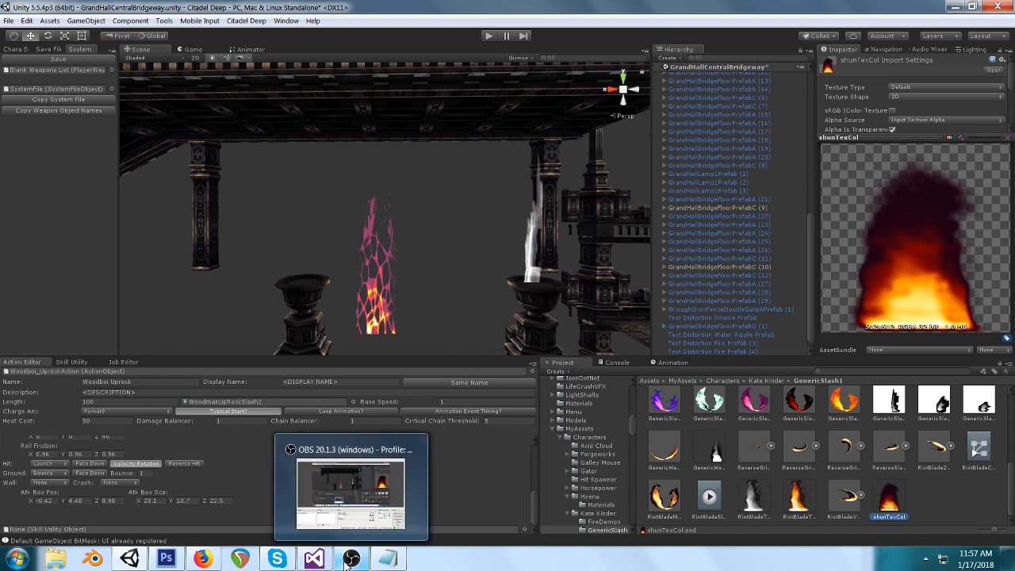
# Step: Examine the fire material's distortion Power, and bring up its worley2 distortion texture in Photoshop for comparison
pyautogui.click(385, 247)
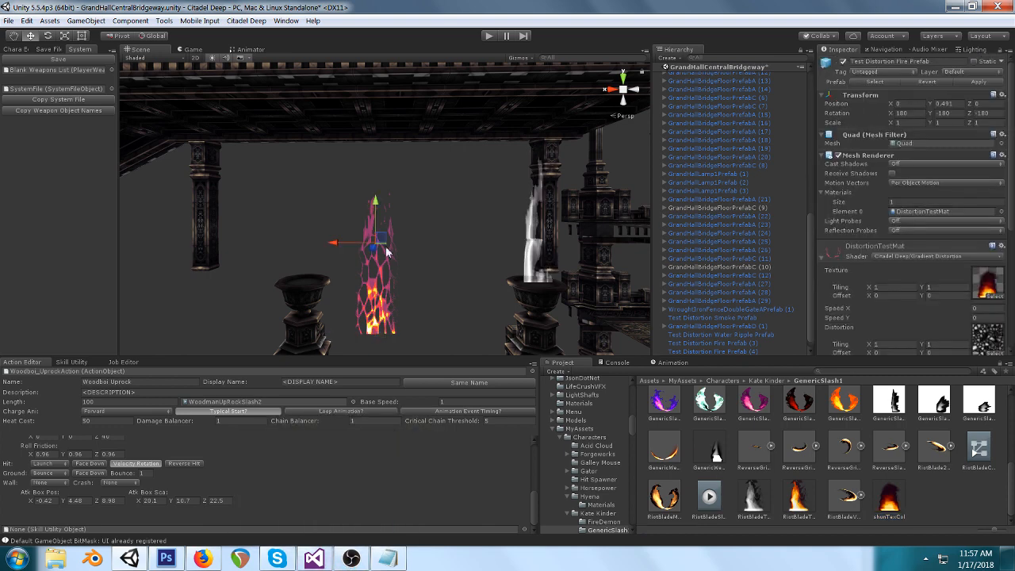
pyautogui.scroll(-2, 992, 254)
pyautogui.scroll(-2, 996, 247)
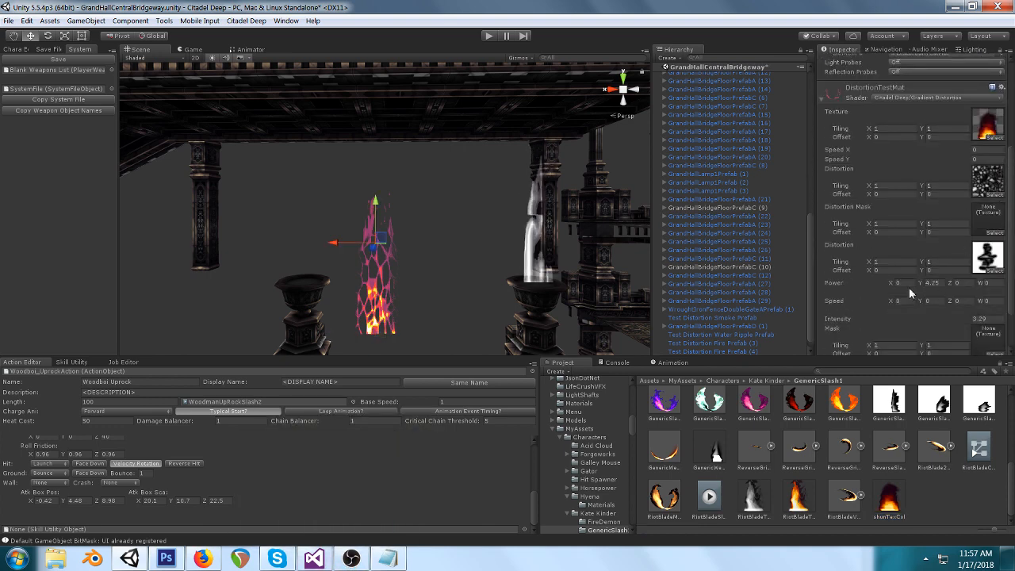
pyautogui.moveTo(933, 283); pyautogui.dragTo(939, 279)
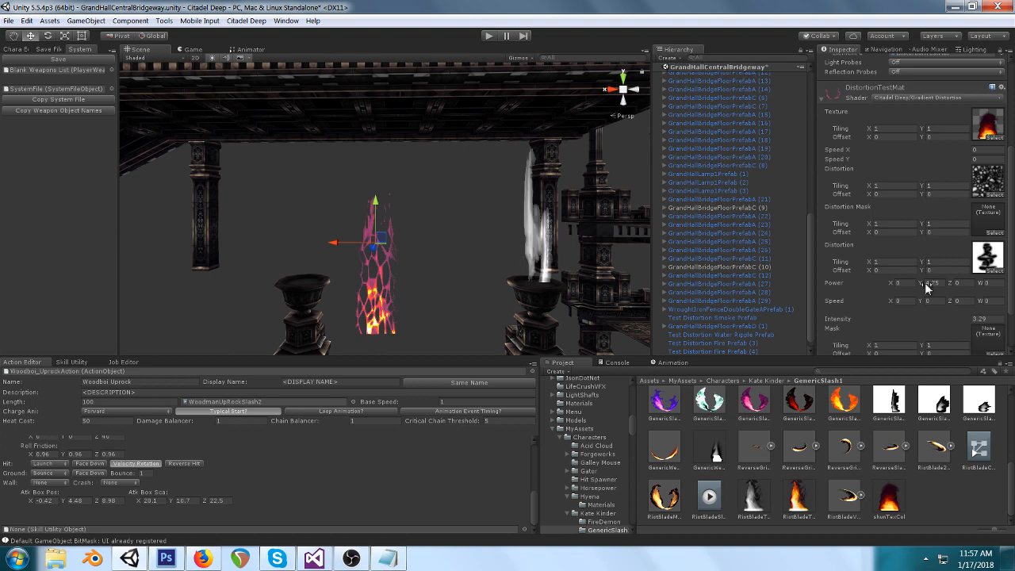
pyautogui.click(990, 182)
pyautogui.click(756, 496)
pyautogui.doubleClick(756, 496)
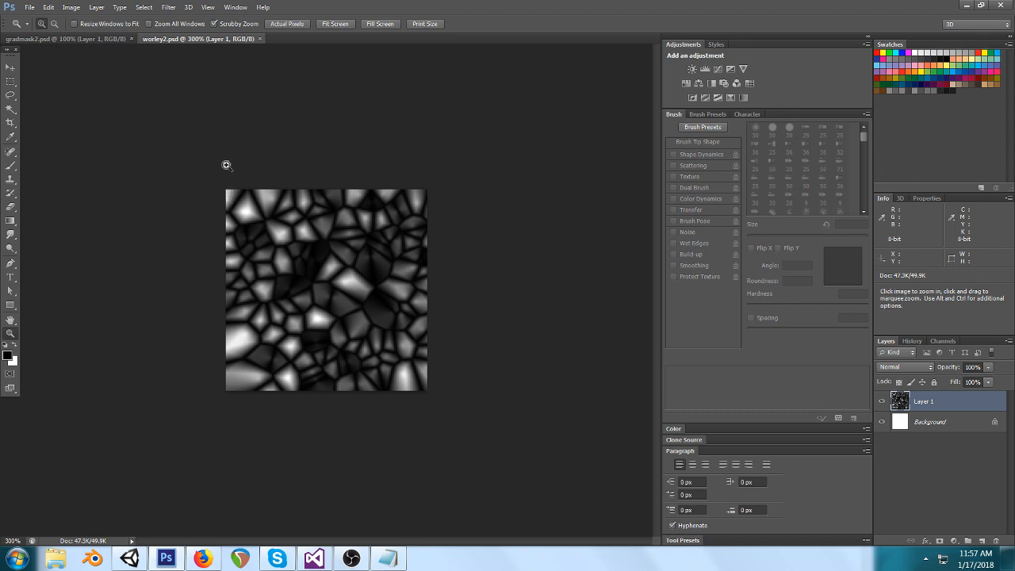
# Step: Switch back to Unity and set the Y component of the fire material's distortion Power to 0.78
pyautogui.click(130, 559)
pyautogui.click(386, 262)
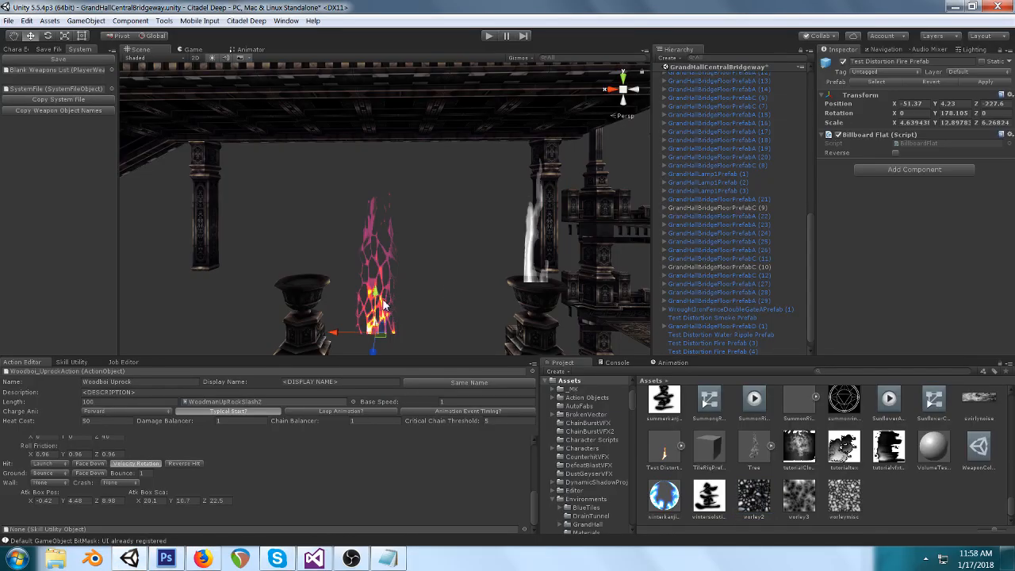
pyautogui.click(383, 254)
pyautogui.scroll(-3, 947, 301)
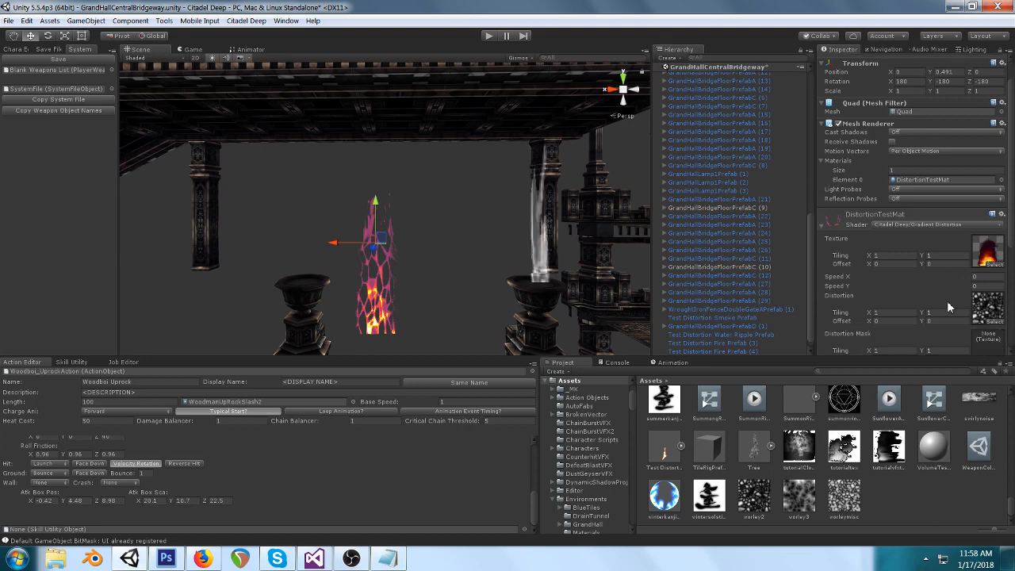
pyautogui.scroll(-2, 936, 297)
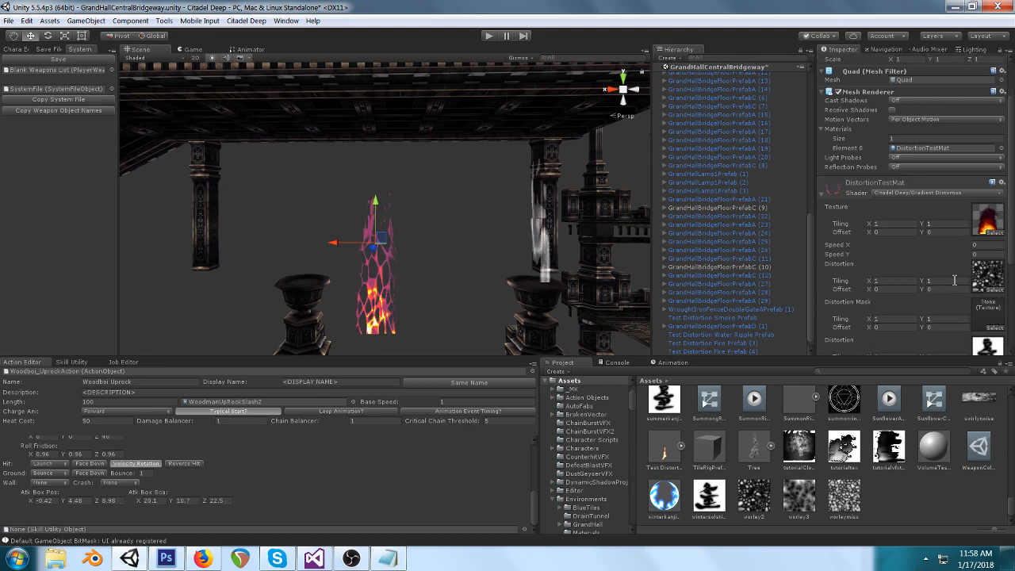
pyautogui.scroll(-3, 944, 277)
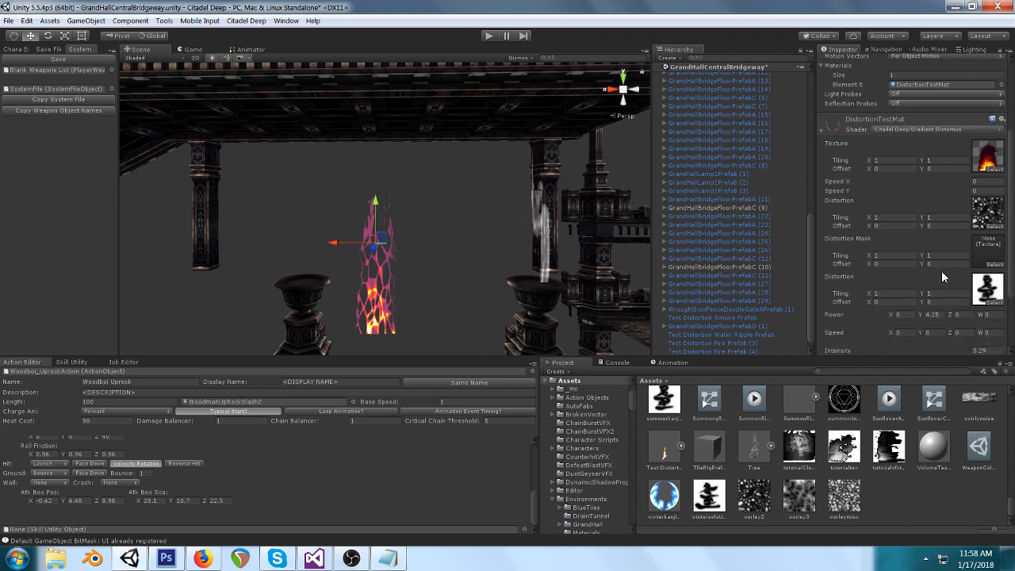
pyautogui.moveTo(927, 314); pyautogui.dragTo(858, 304)
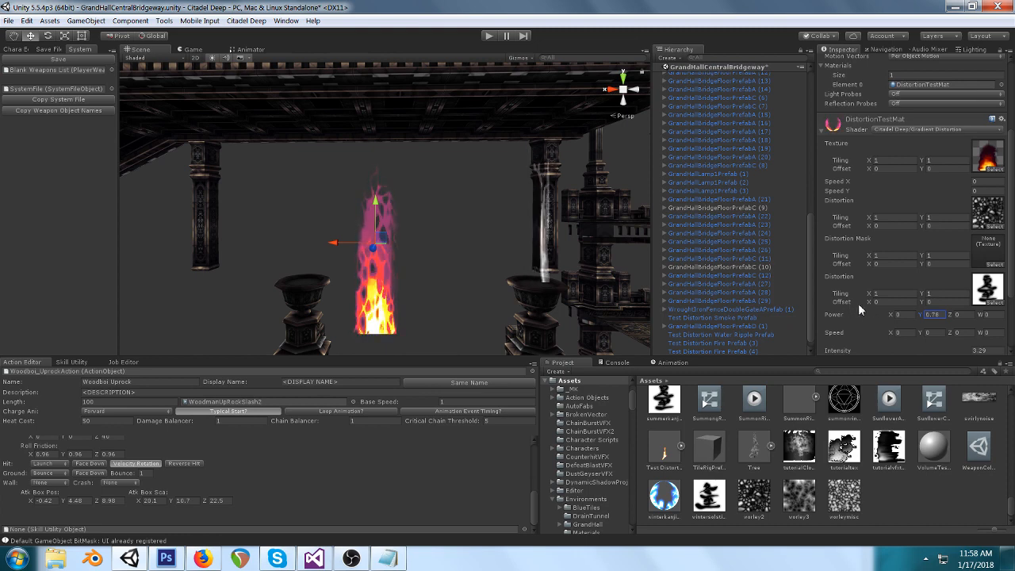
# Step: Assign the Worley texture to the fire material's first distortion slot and set the Power's Y component to 1.58
pyautogui.click(994, 226)
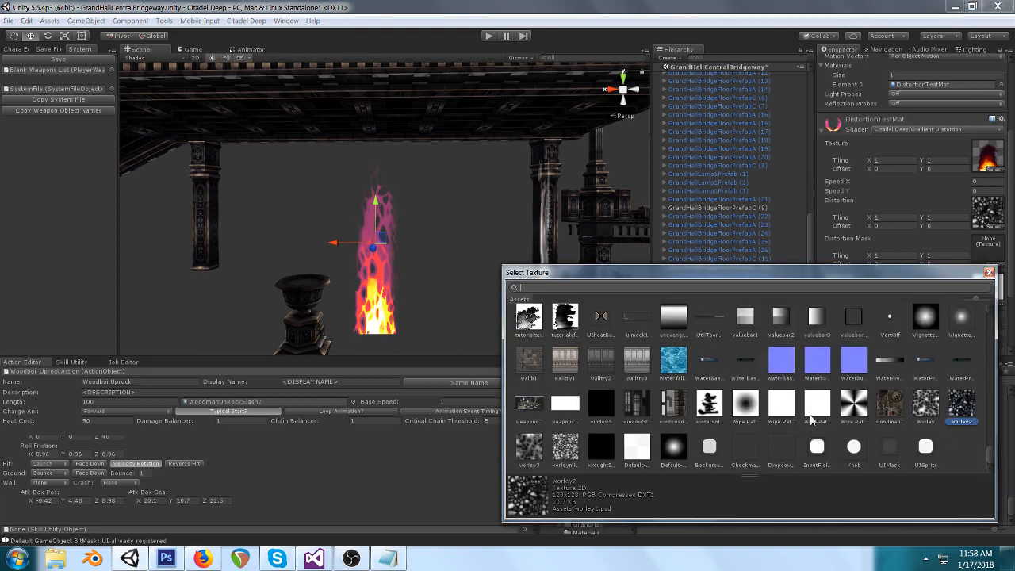
pyautogui.doubleClick(916, 406)
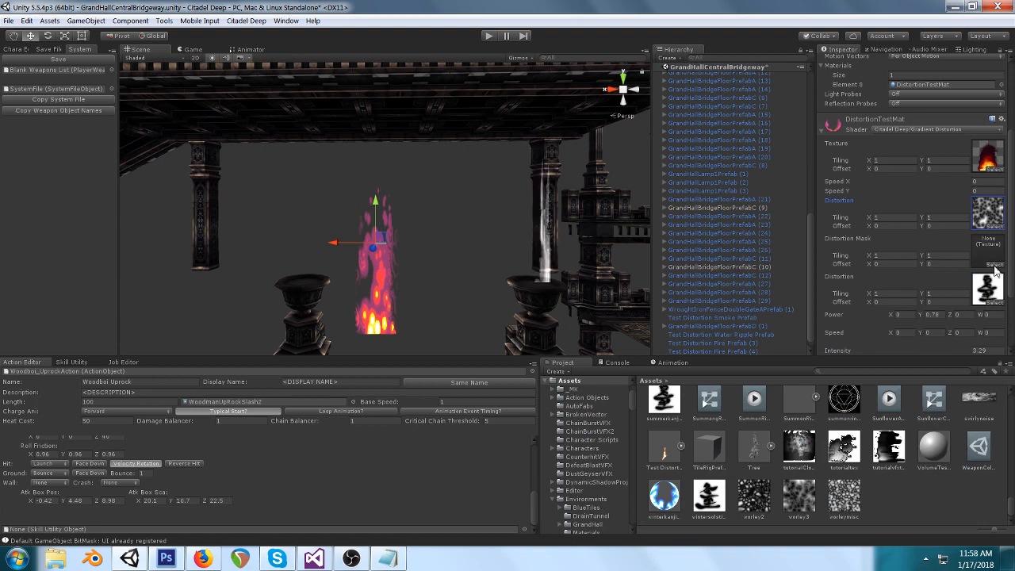
pyautogui.click(930, 315)
pyautogui.write('1')
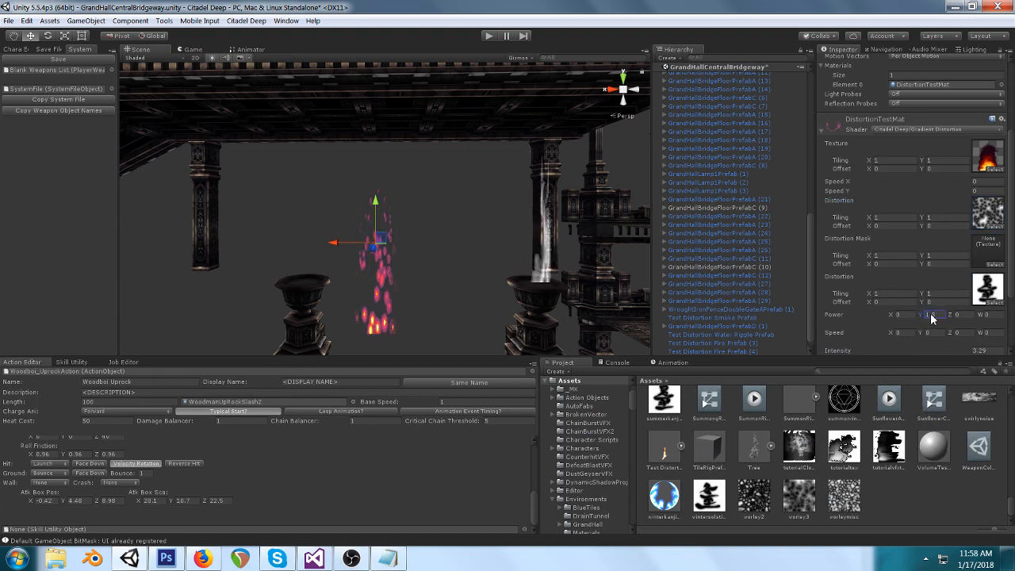
pyautogui.moveTo(932, 315)
pyautogui.mouseDown()
pyautogui.moveTo(898, 305)
pyautogui.moveTo(936, 310)
pyautogui.mouseUp()
pyautogui.moveTo(474, 230)
pyautogui.mouseDown(button='middle')
pyautogui.moveTo(477, 214)
pyautogui.moveTo(476, 224)
pyautogui.mouseUp(button='middle')
pyautogui.moveTo(934, 317); pyautogui.dragTo(910, 316)
# Step: Find the tilespikeblur1 texture in the VFX folder and assign it to the fire material's first distortion slot
pyautogui.click(988, 216)
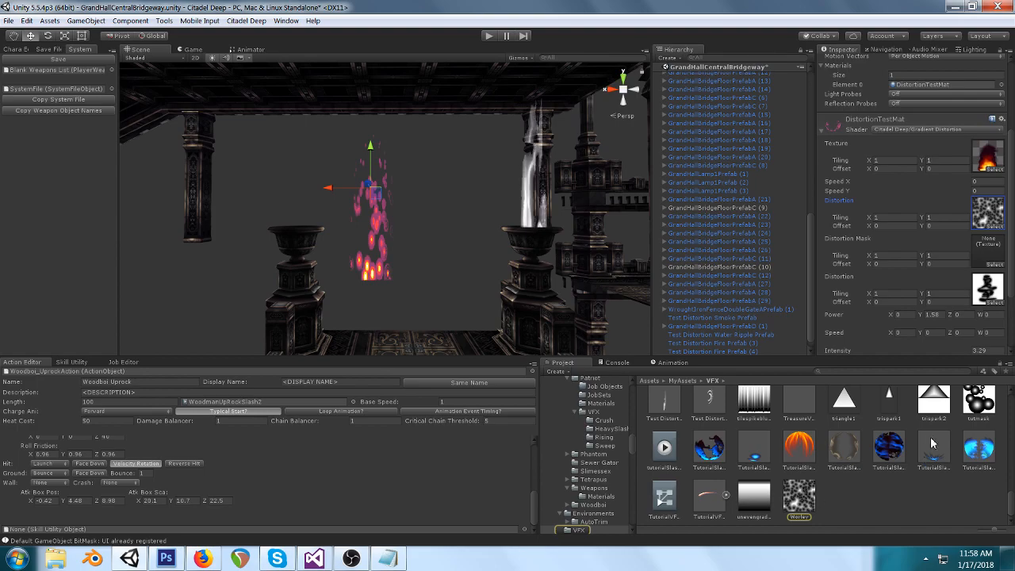
pyautogui.doubleClick(753, 402)
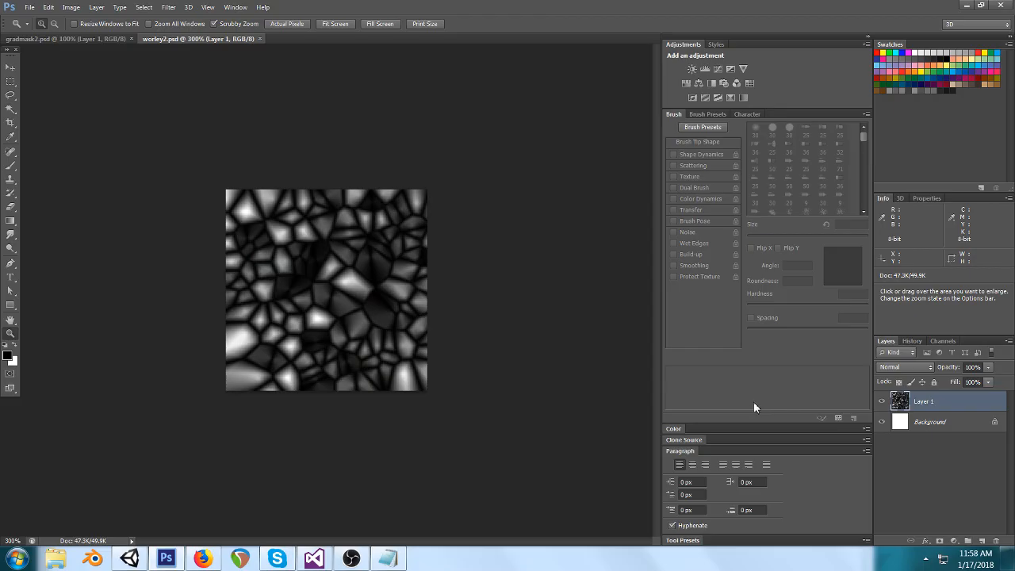
pyautogui.click(130, 559)
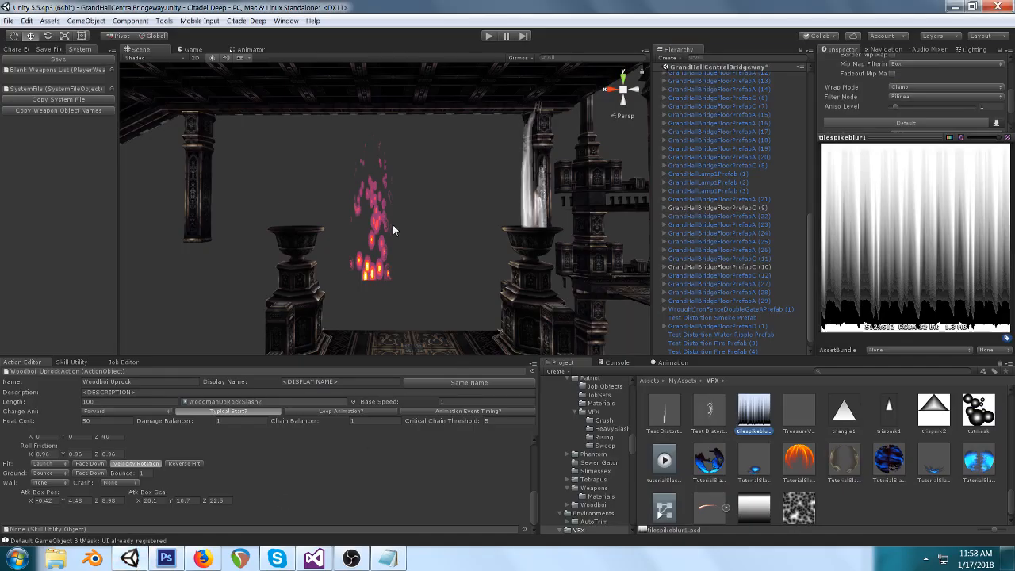
pyautogui.click(377, 232)
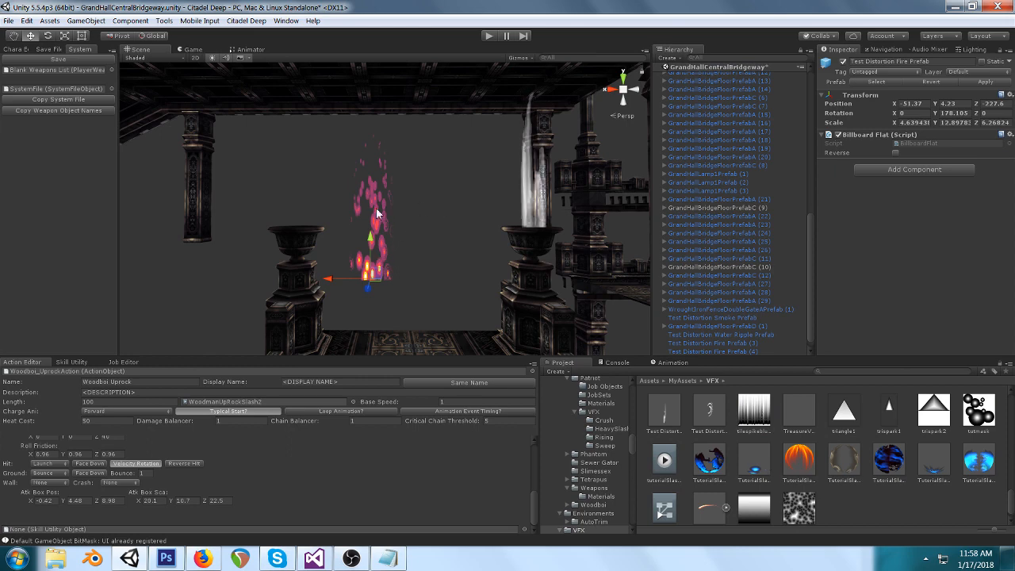
pyautogui.click(379, 257)
pyautogui.moveTo(754, 409); pyautogui.dragTo(987, 337)
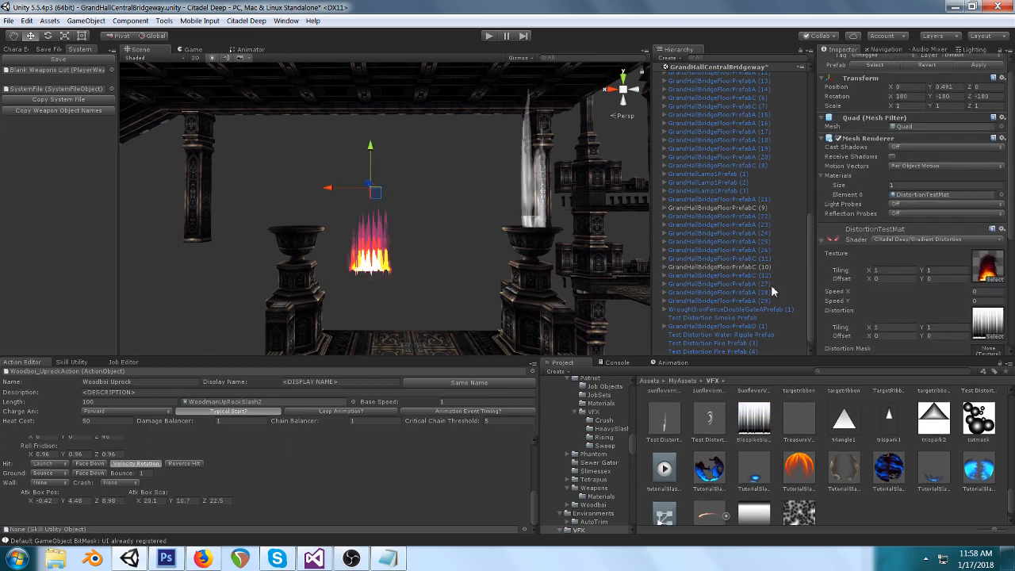
# Step: Set the distortion Power's Y component to 1.19 and examine the spiked fire in the scene
pyautogui.scroll(-3, 916, 288)
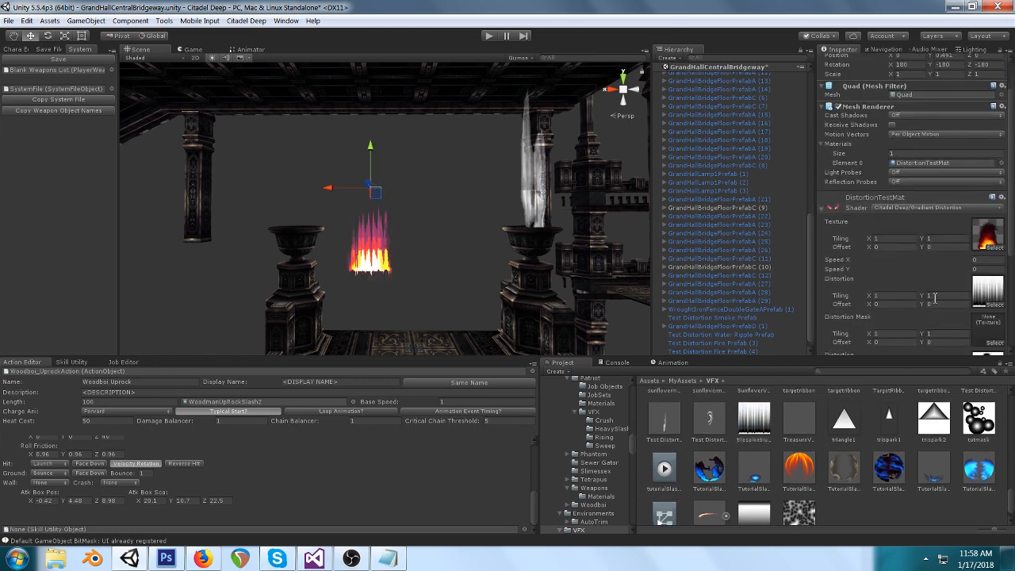
pyautogui.scroll(-3, 933, 305)
pyautogui.moveTo(923, 329)
pyautogui.mouseDown()
pyautogui.moveTo(907, 319)
pyautogui.moveTo(917, 318)
pyautogui.mouseUp()
pyautogui.moveTo(563, 199); pyautogui.dragTo(554, 210, button='right')
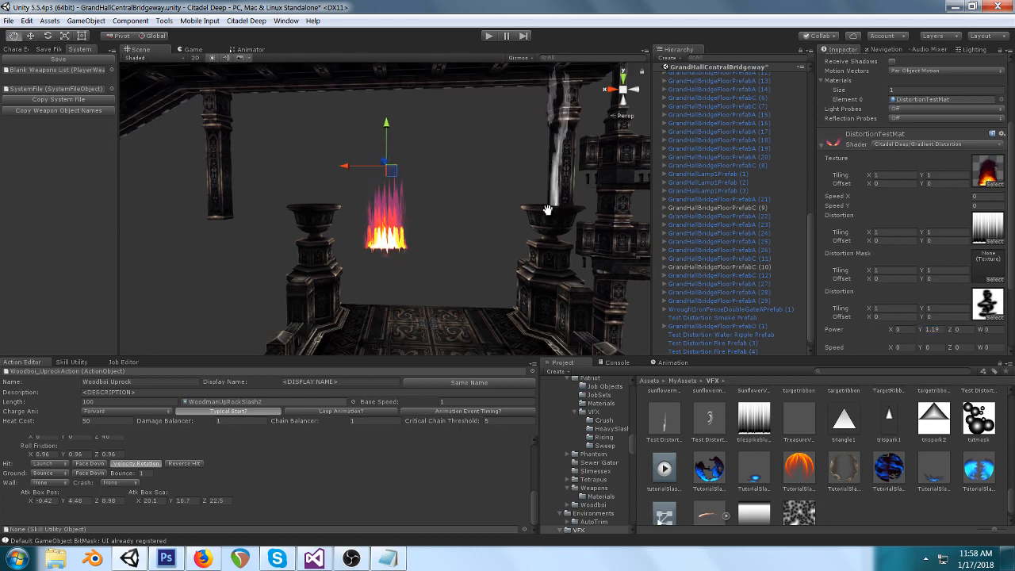
pyautogui.moveTo(559, 208); pyautogui.dragTo(546, 211, button='middle')
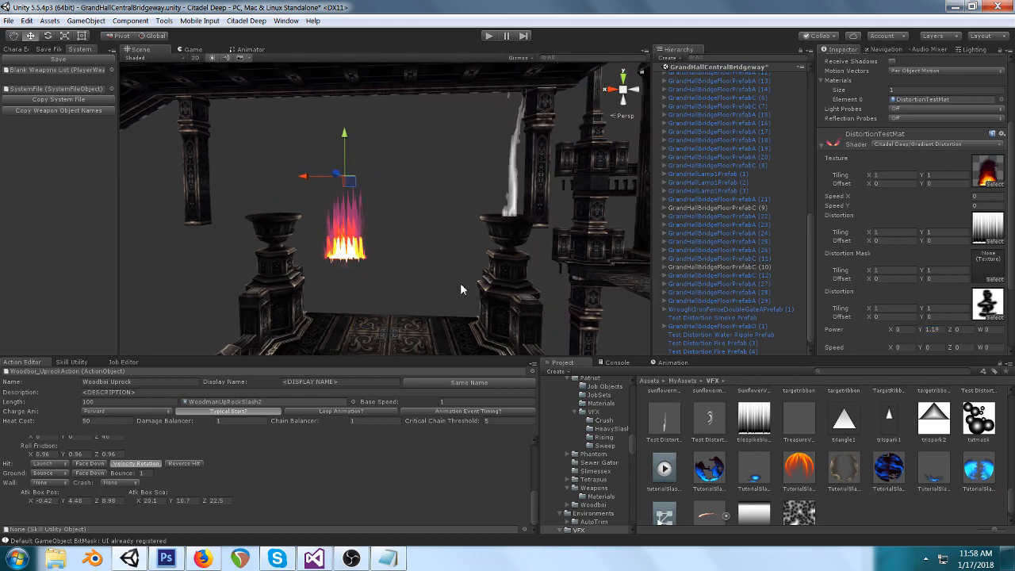
pyautogui.click(460, 284)
pyautogui.click(363, 236)
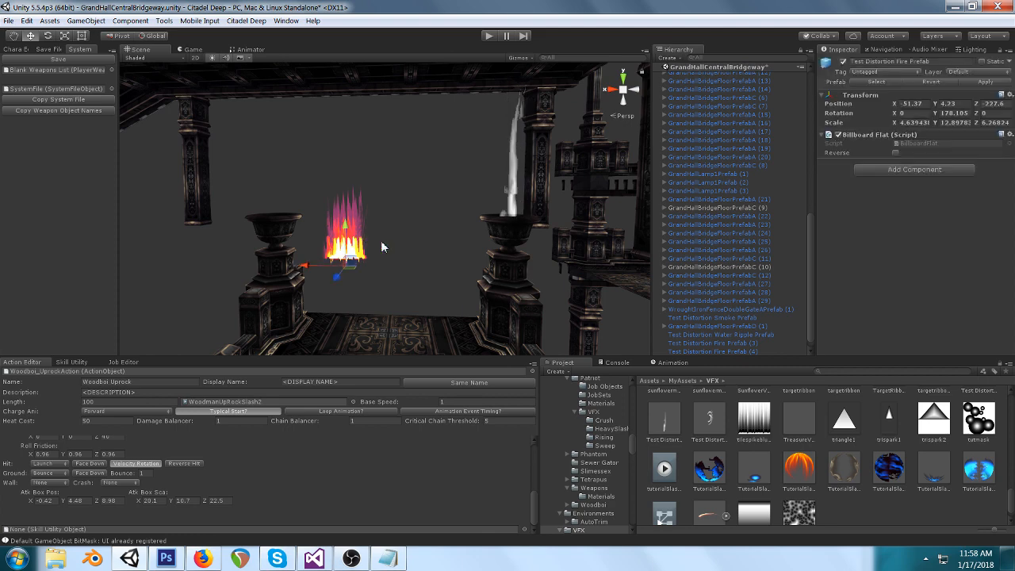
pyautogui.click(351, 204)
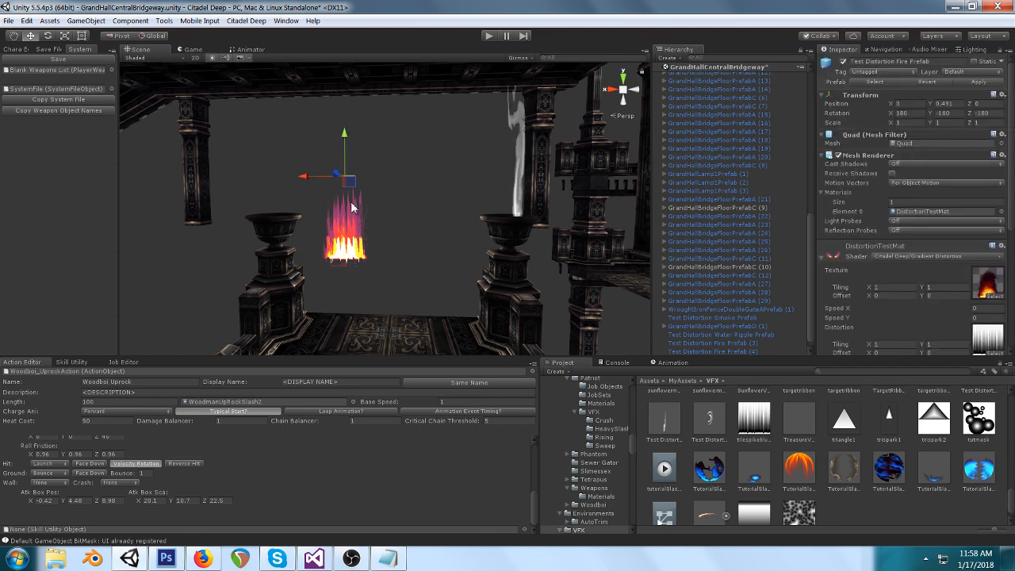
# Step: Undo the fire material's distortion changes until worley2 is the first distortion texture again, and locate its asset
pyautogui.click(384, 250)
pyautogui.click(384, 253)
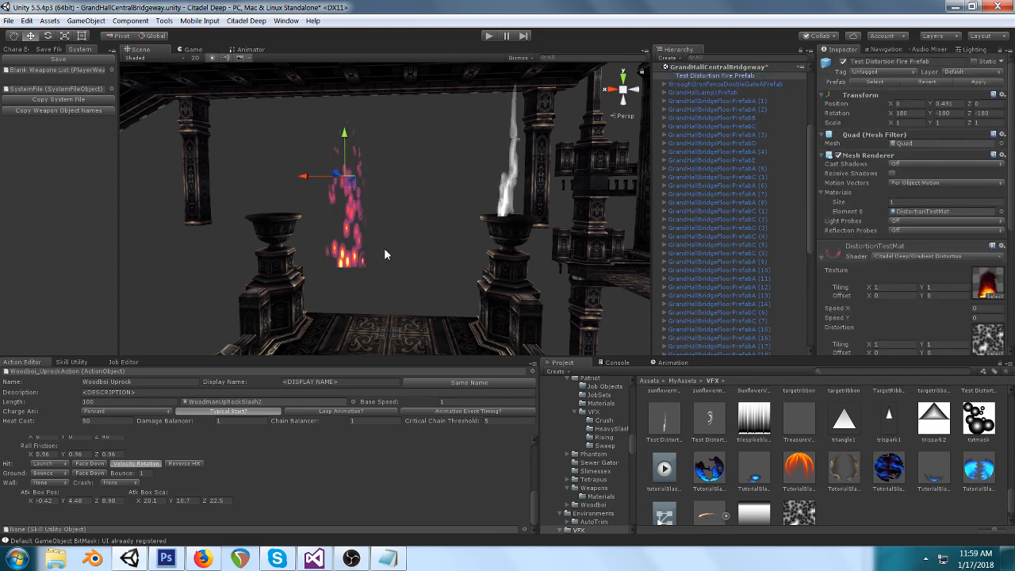
pyautogui.click(384, 248)
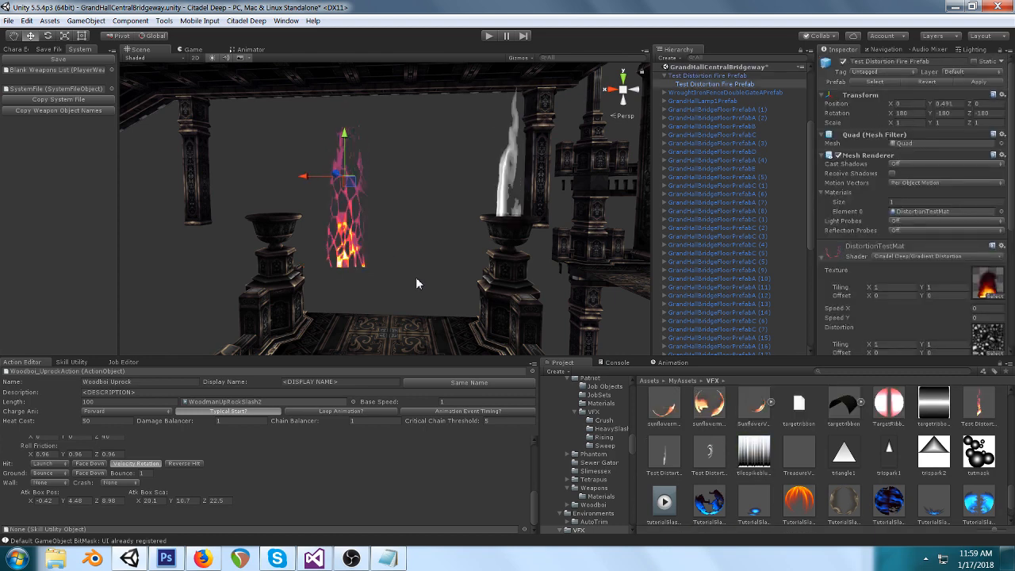
pyautogui.scroll(-3, 957, 297)
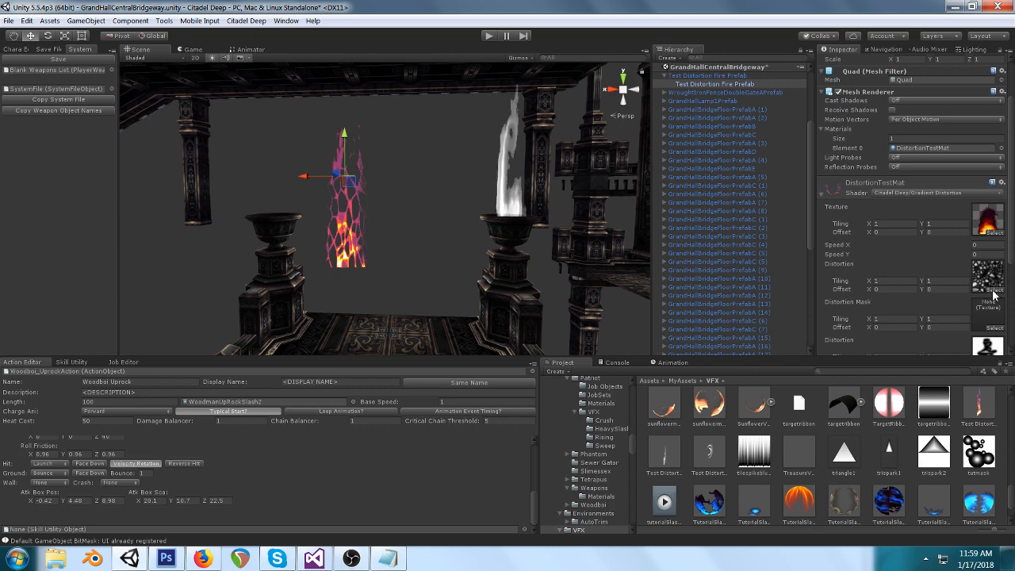
pyautogui.click(992, 278)
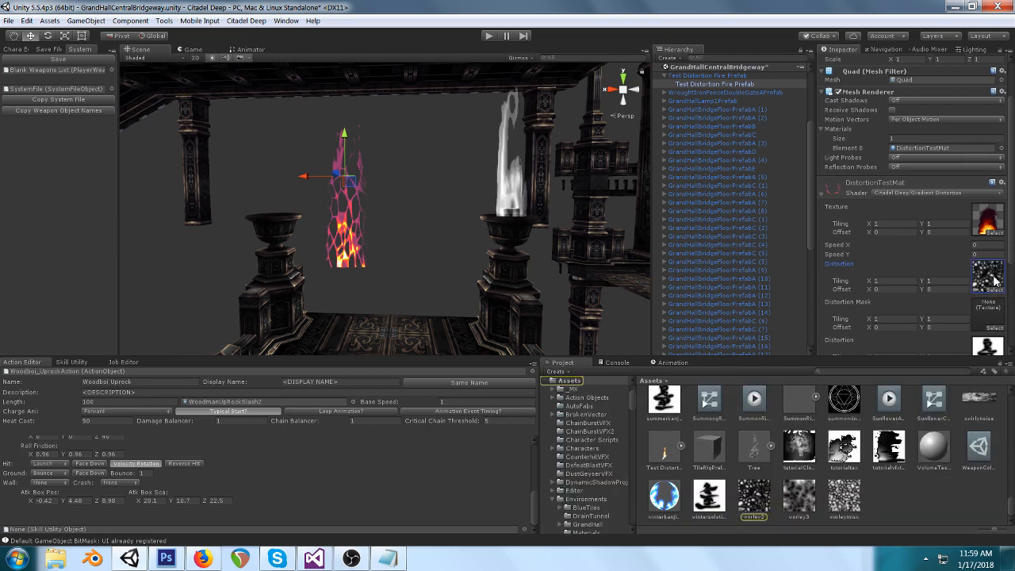
# Step: Inspect the worley2 texture preview, reselect the fire quad and locate its first distortion texture's asset
pyautogui.click(757, 498)
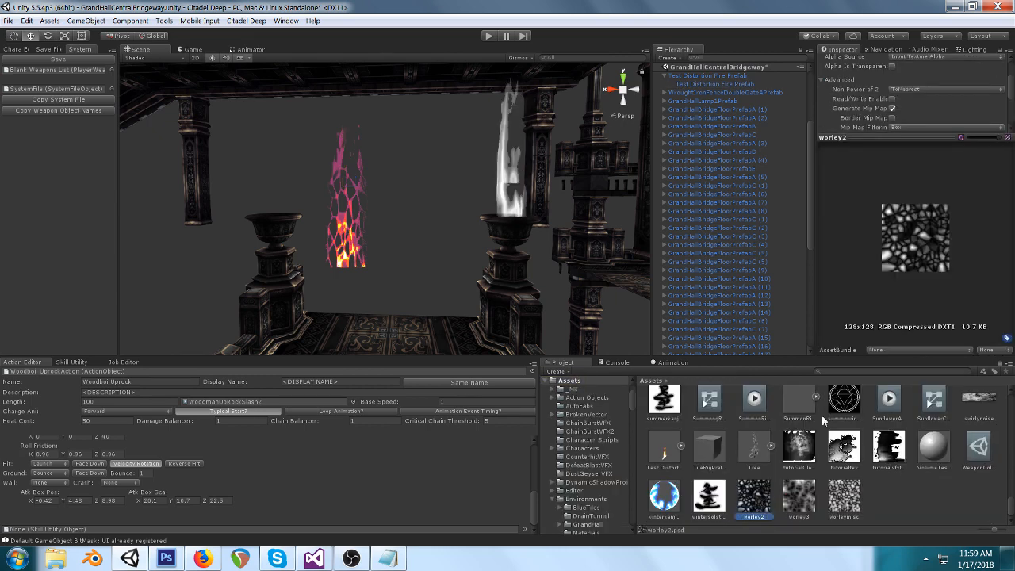
pyautogui.click(353, 214)
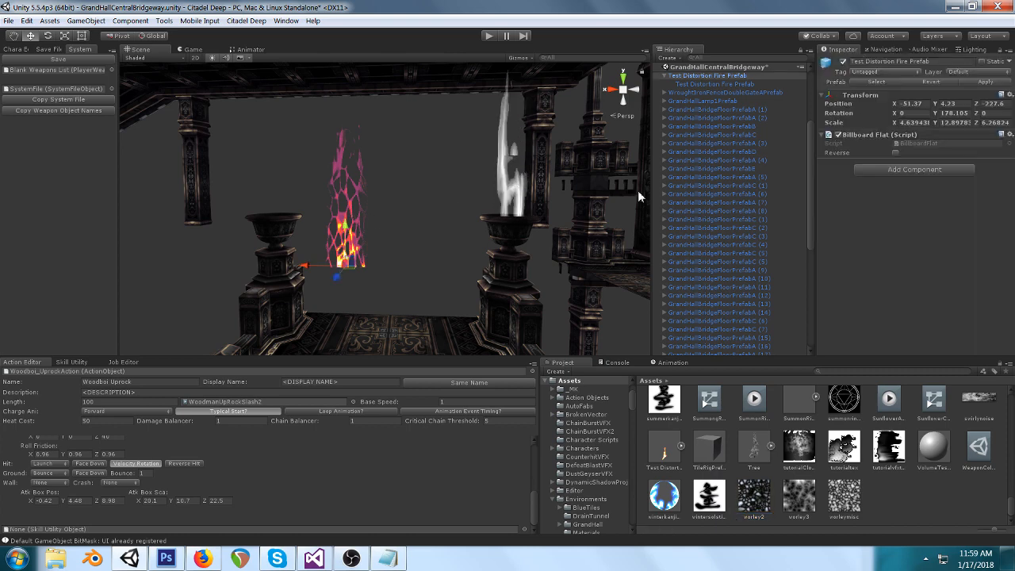
pyautogui.click(361, 169)
pyautogui.click(987, 339)
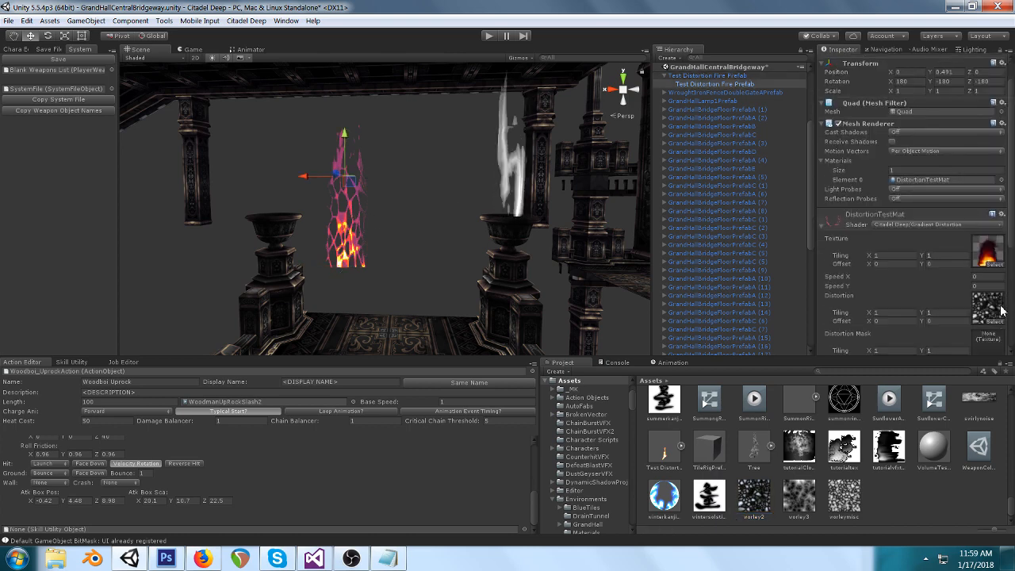
pyautogui.scroll(-3, 969, 308)
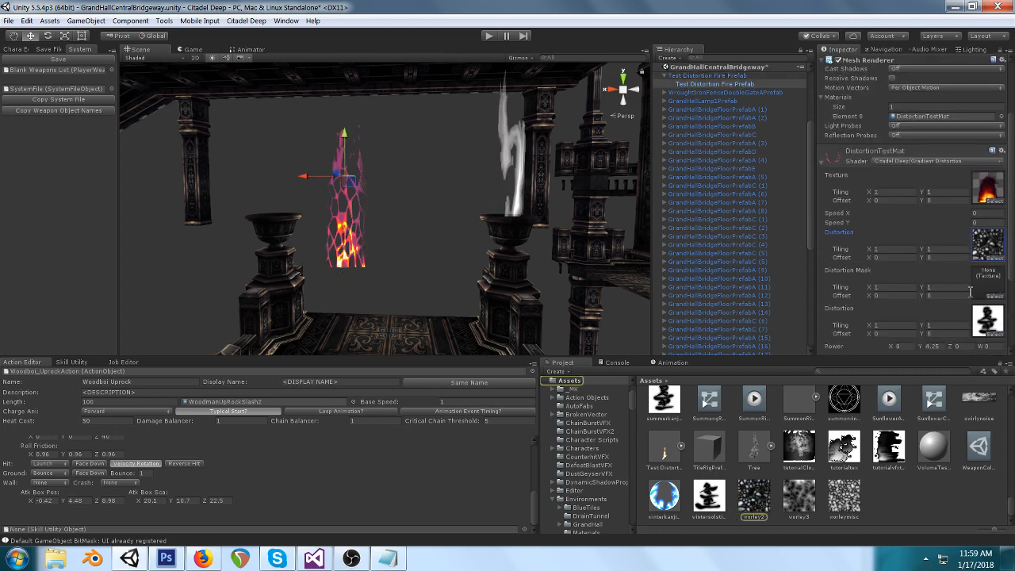
# Step: Try the dog kanji texture as the fire material's Distortion Mask and reset the mask to None
pyautogui.click(996, 295)
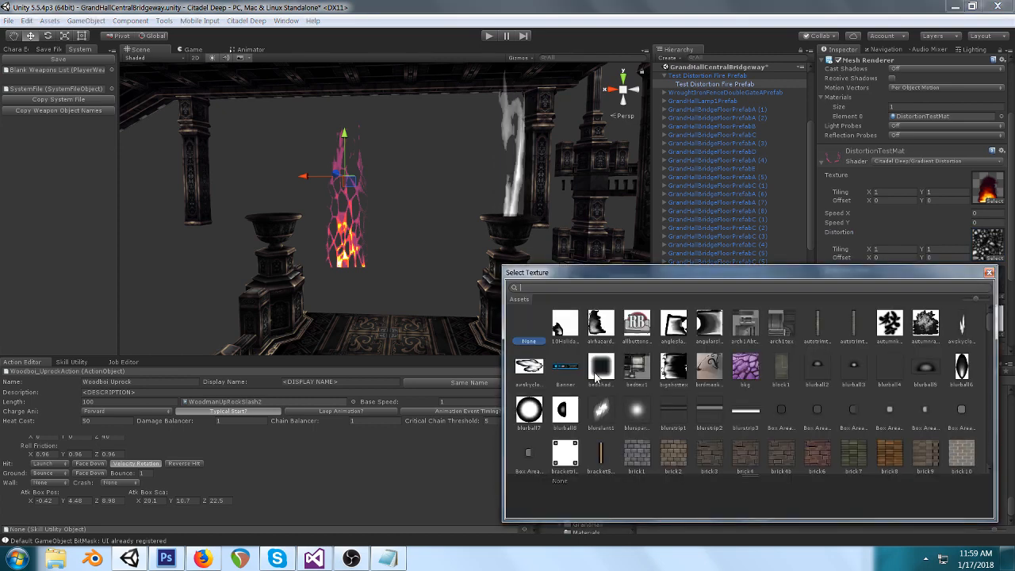
pyautogui.scroll(-10, 987, 346)
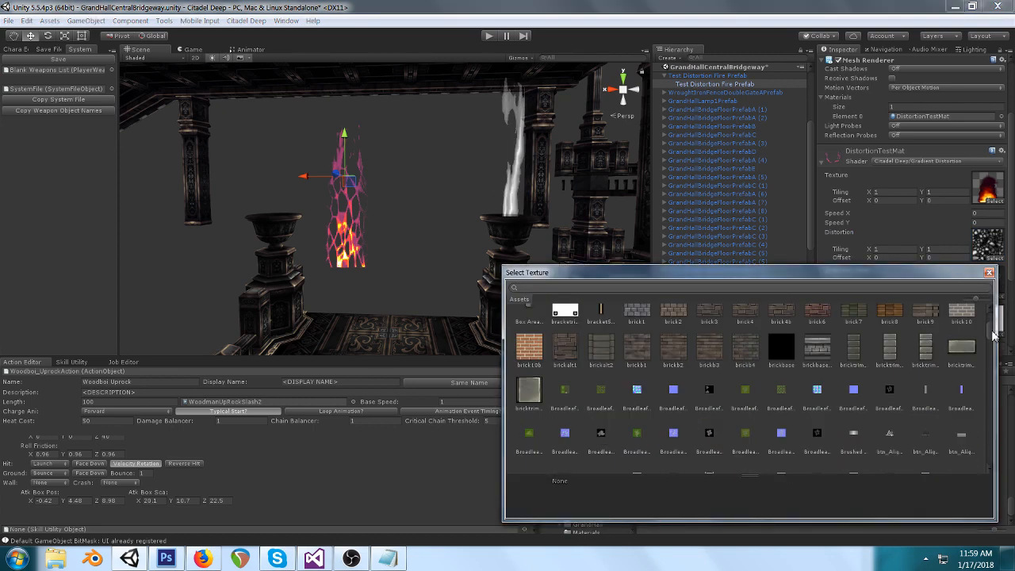
pyautogui.scroll(-1, 997, 357)
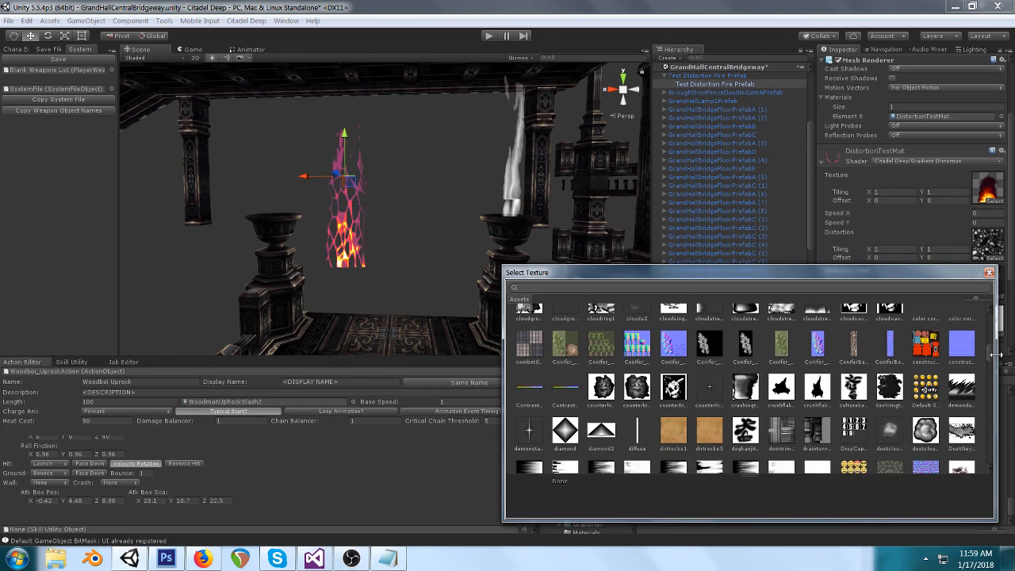
pyautogui.doubleClick(754, 440)
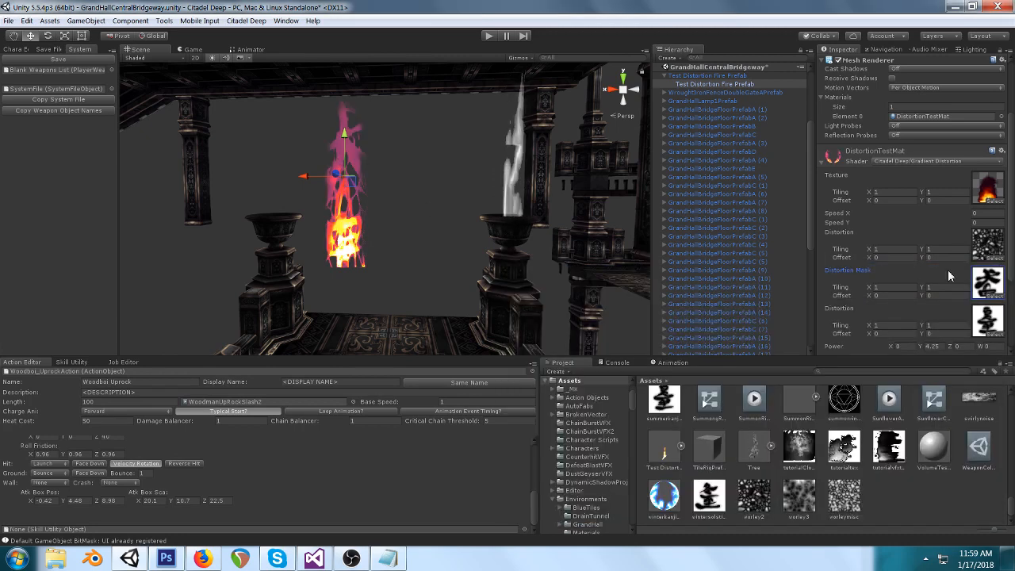
pyautogui.click(992, 296)
pyautogui.moveTo(991, 357); pyautogui.dragTo(996, 310)
pyautogui.doubleClick(541, 332)
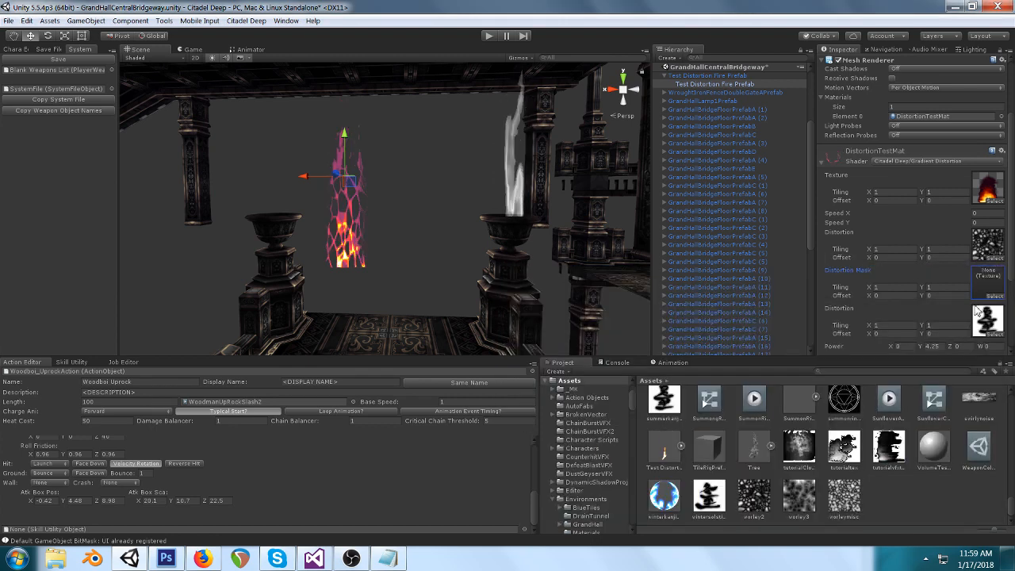
# Step: Try a value of 0.66 for the Power's W component, and reset both the Y and W components to 0
pyautogui.scroll(-2, 976, 312)
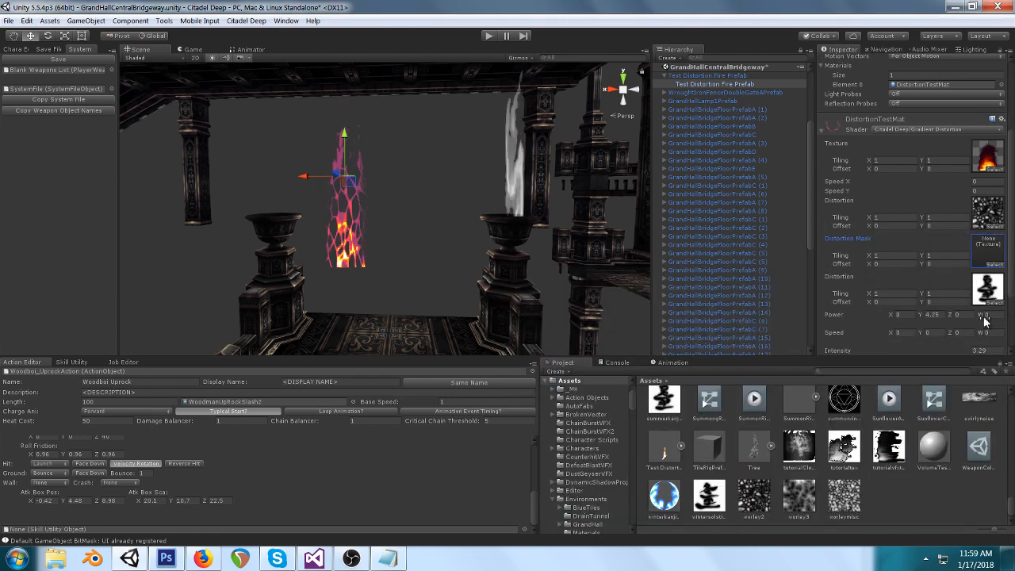
pyautogui.moveTo(981, 316); pyautogui.dragTo(988, 316)
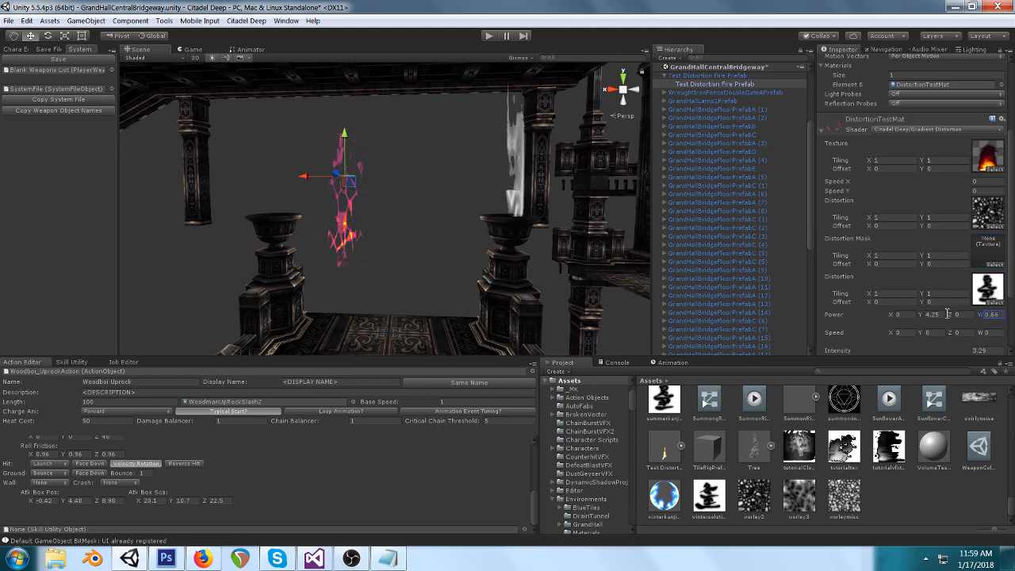
pyautogui.write('0')
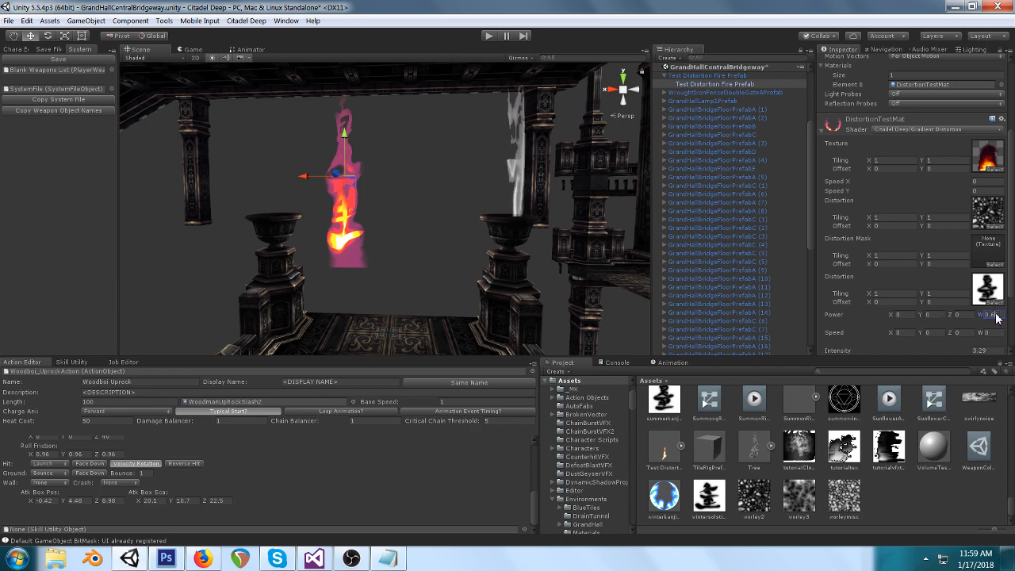
pyautogui.write('0')
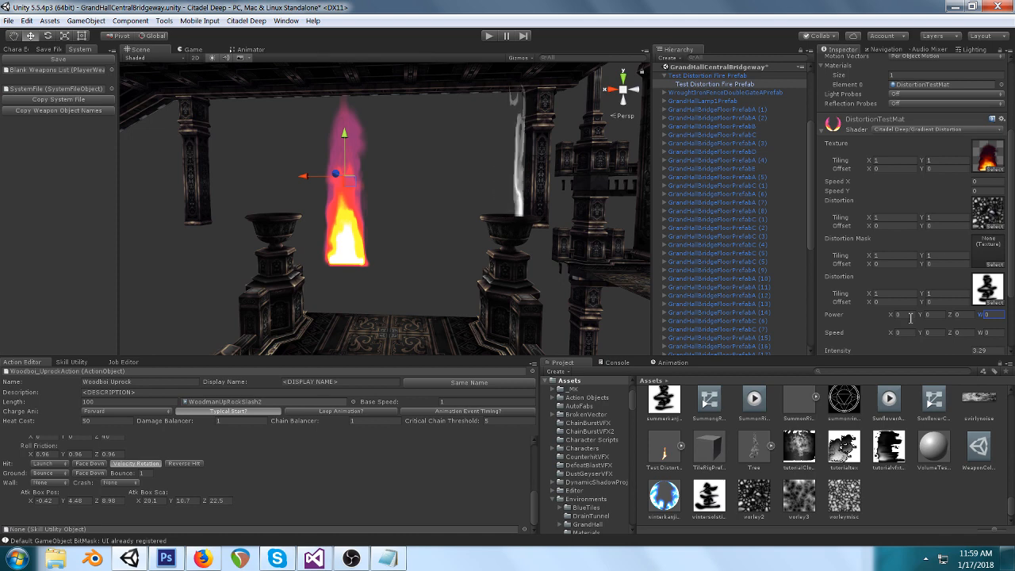
# Step: Compare the worley3 texture with worley2 in the first distortion slot and set the Power's Y component to 1.44
pyautogui.moveTo(920, 318); pyautogui.dragTo(933, 319)
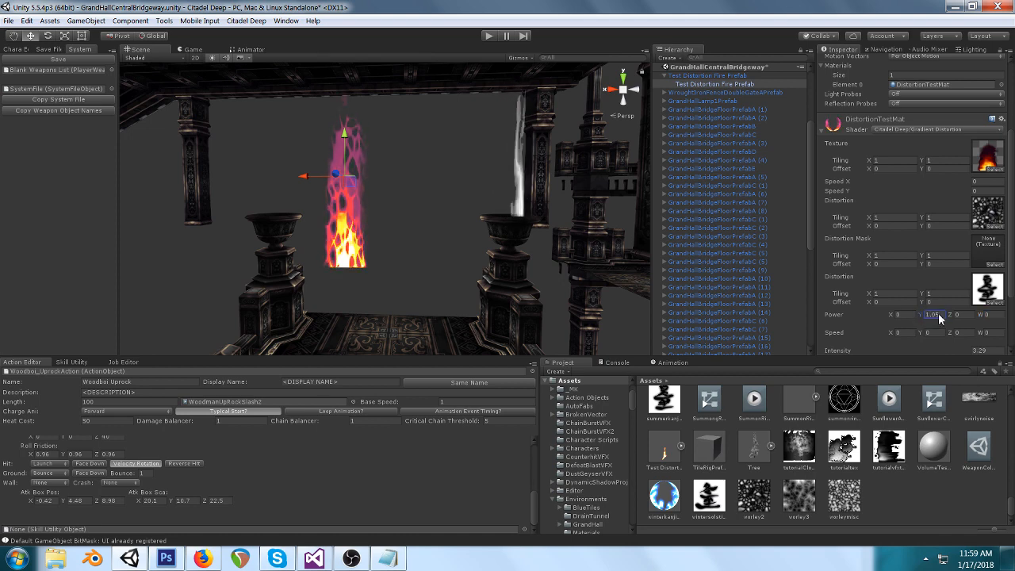
pyautogui.click(996, 227)
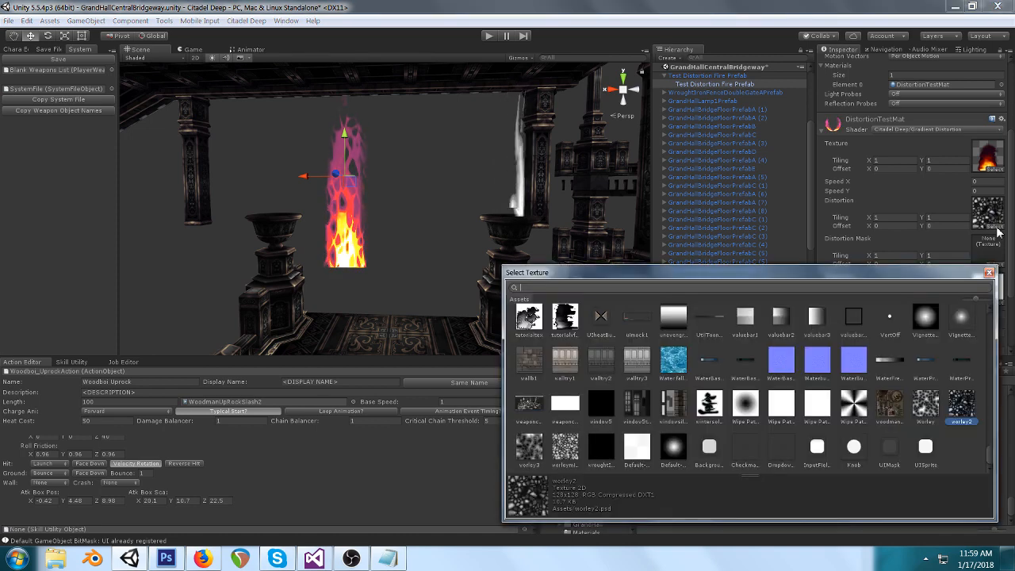
pyautogui.click(563, 450)
pyautogui.click(534, 455)
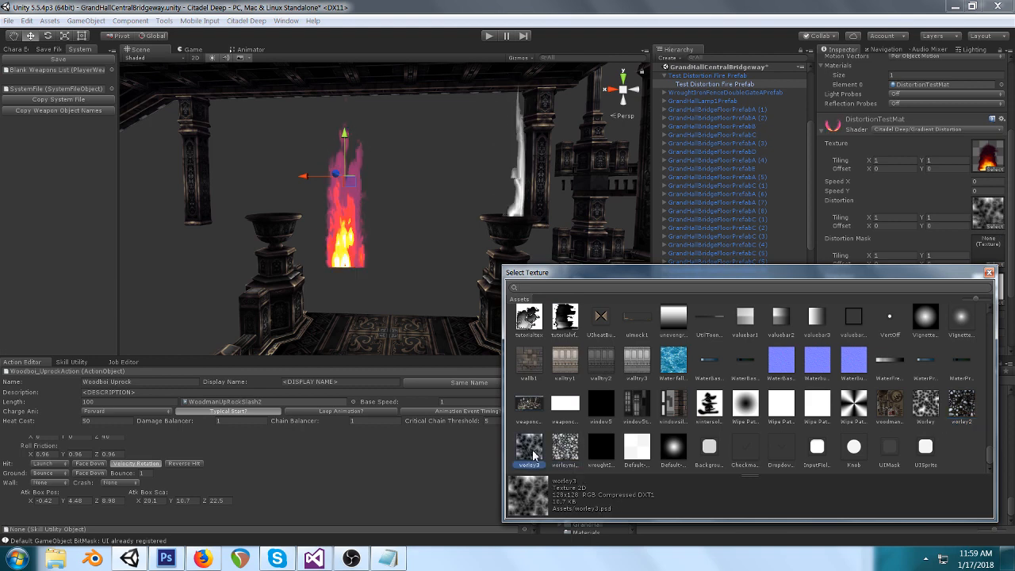
pyautogui.doubleClick(960, 411)
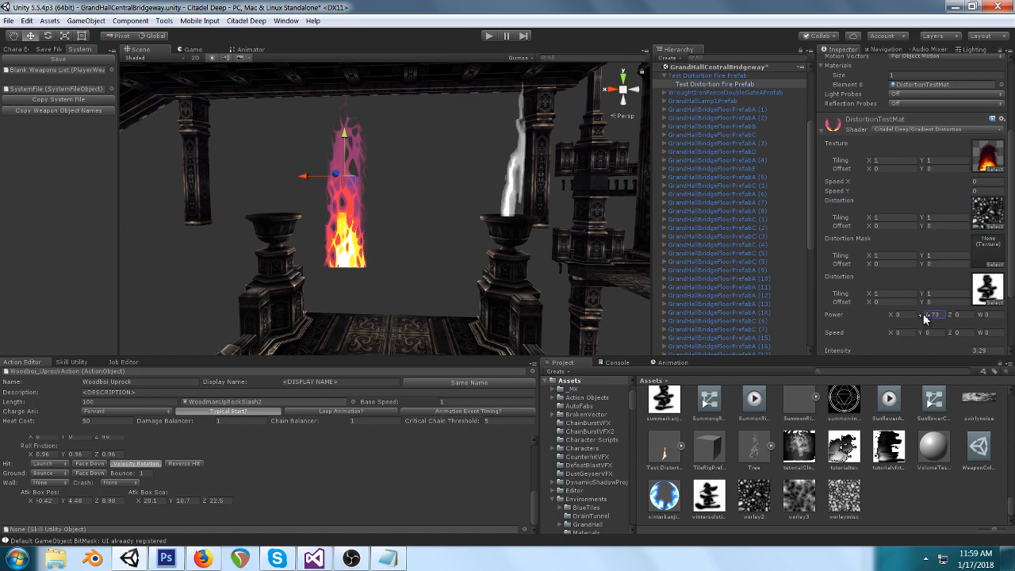
pyautogui.moveTo(924, 319); pyautogui.dragTo(934, 321)
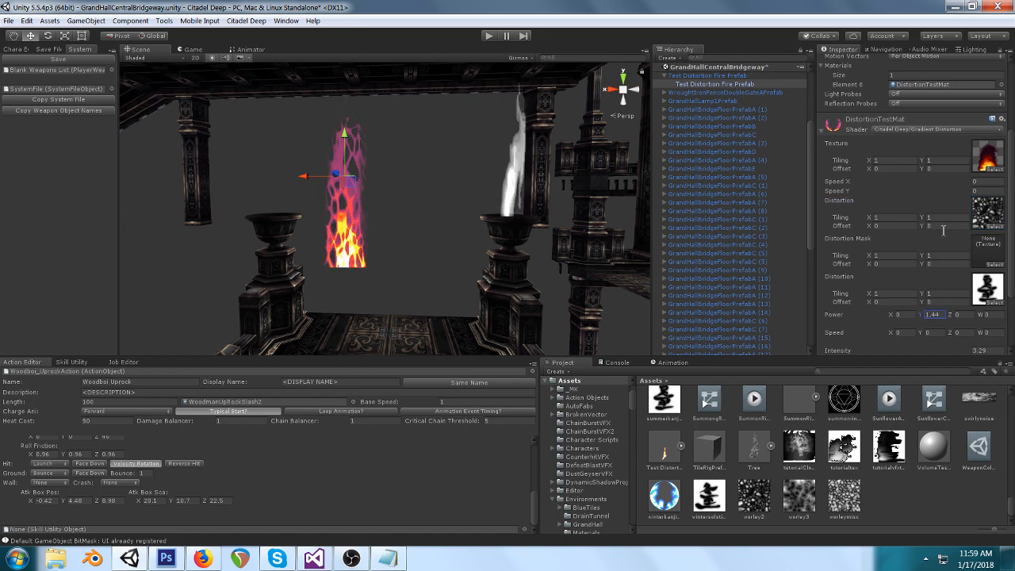
pyautogui.click(995, 303)
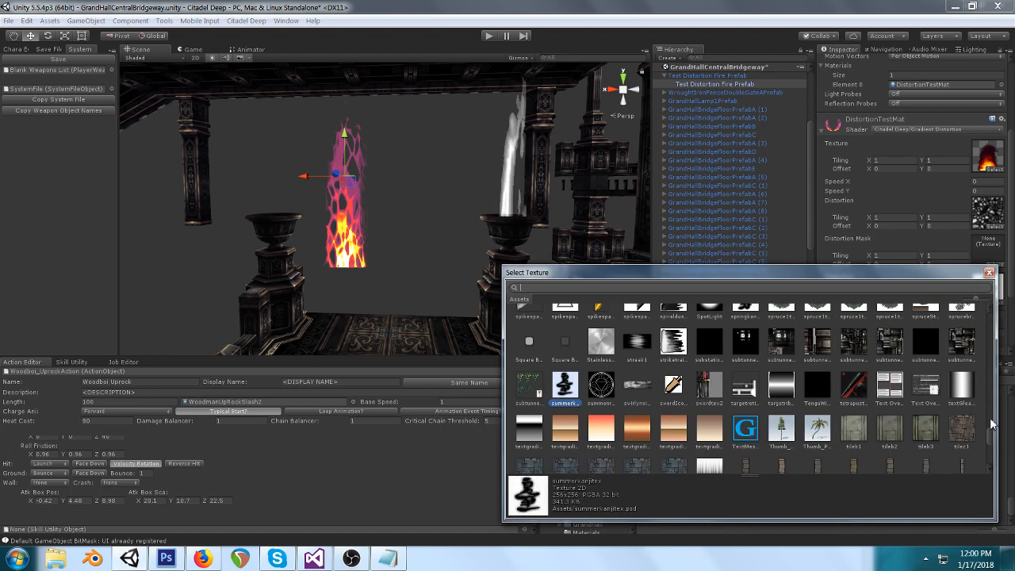
pyautogui.moveTo(991, 440); pyautogui.dragTo(988, 428)
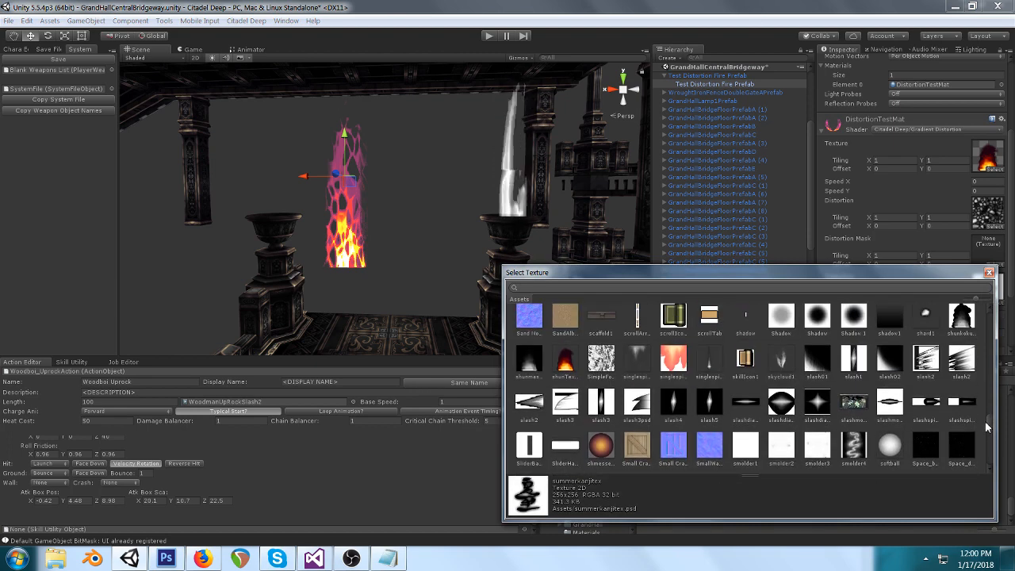
pyautogui.moveTo(986, 429); pyautogui.dragTo(979, 322)
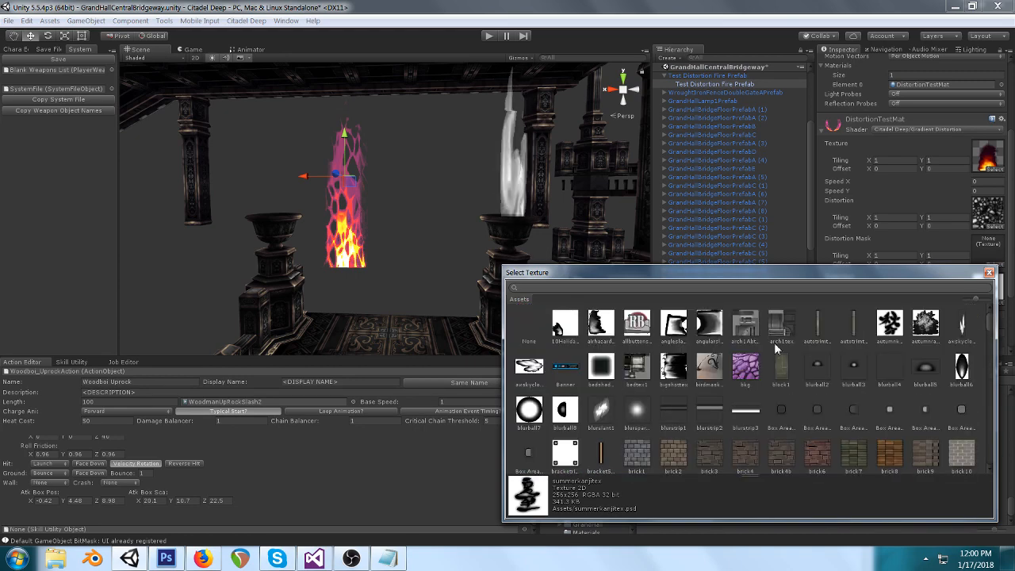
pyautogui.click(989, 273)
# Step: Assign the gradmask1 texture as the fire material's Distortion Mask and set the Power's Y component to 3.57
pyautogui.scroll(-2, 952, 293)
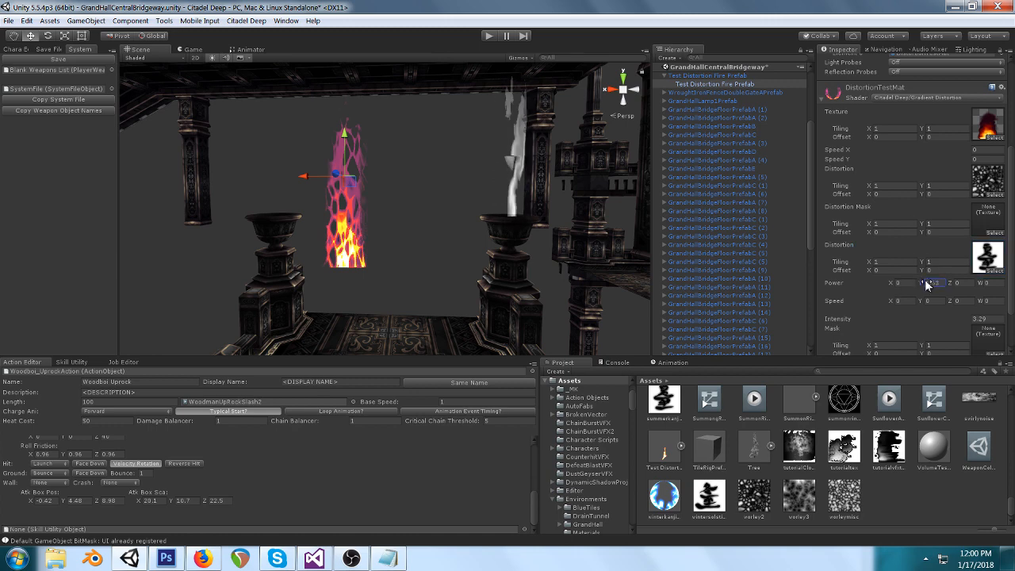
pyautogui.click(993, 234)
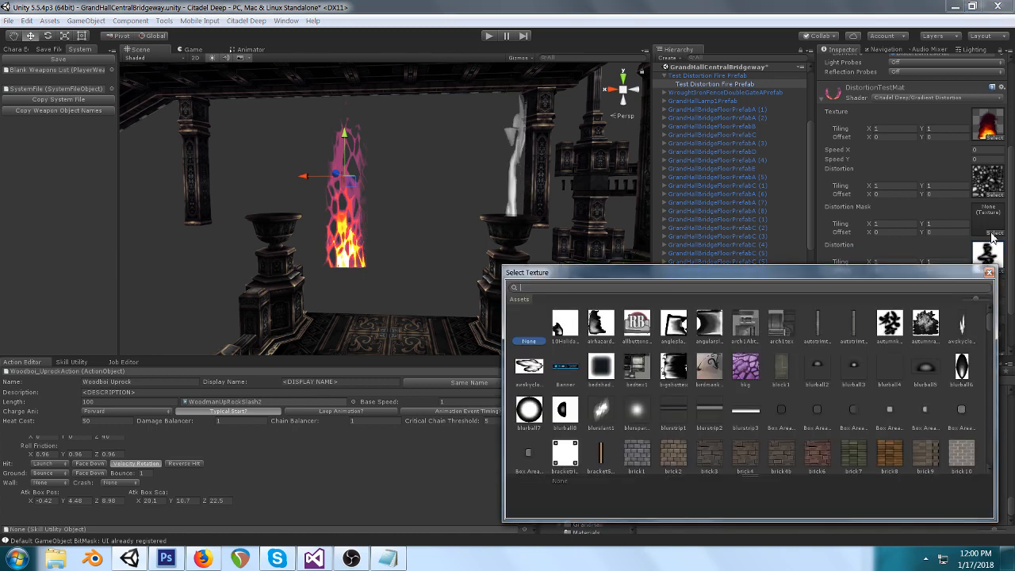
pyautogui.write('grad')
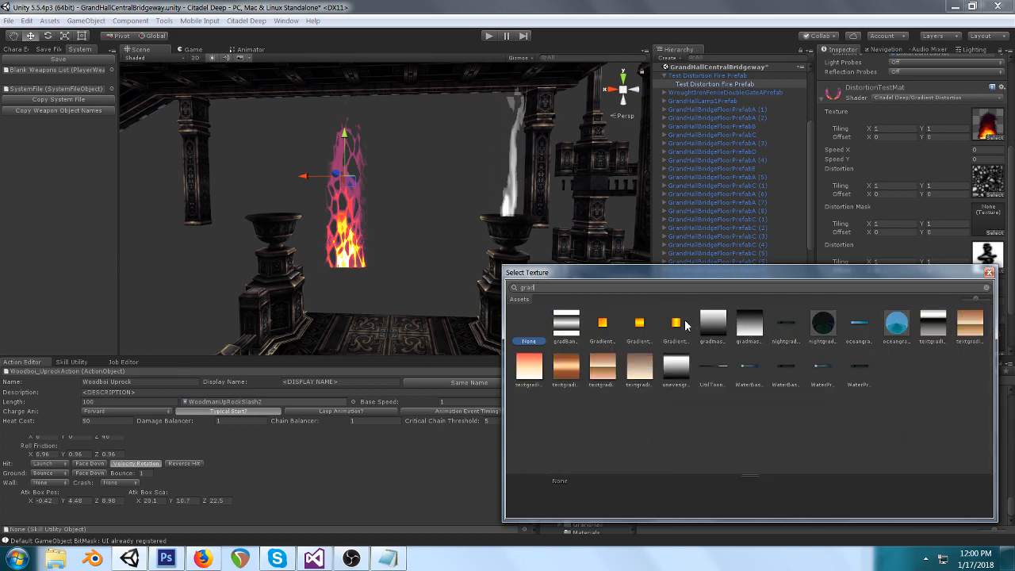
pyautogui.click(718, 323)
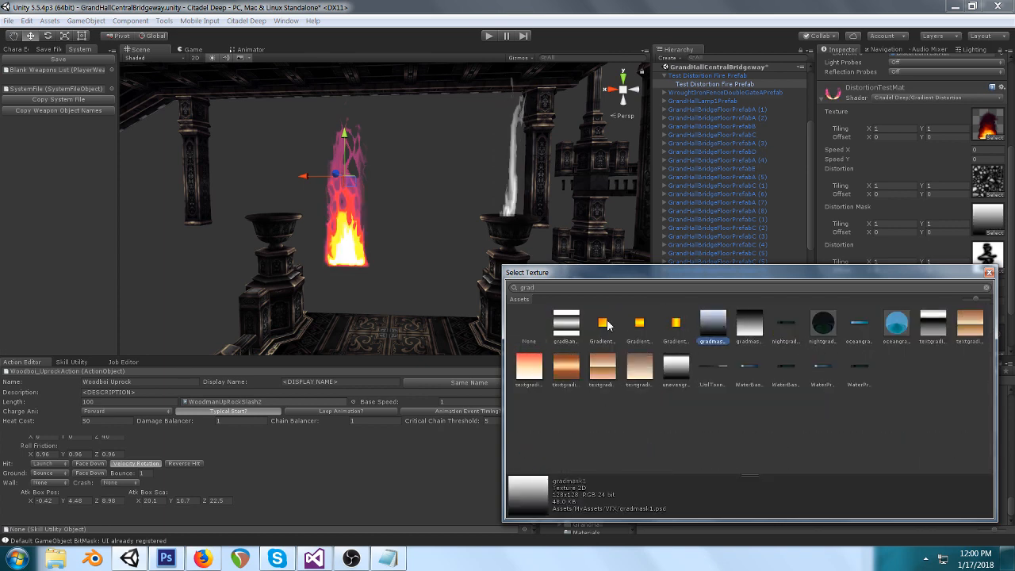
pyautogui.click(454, 292)
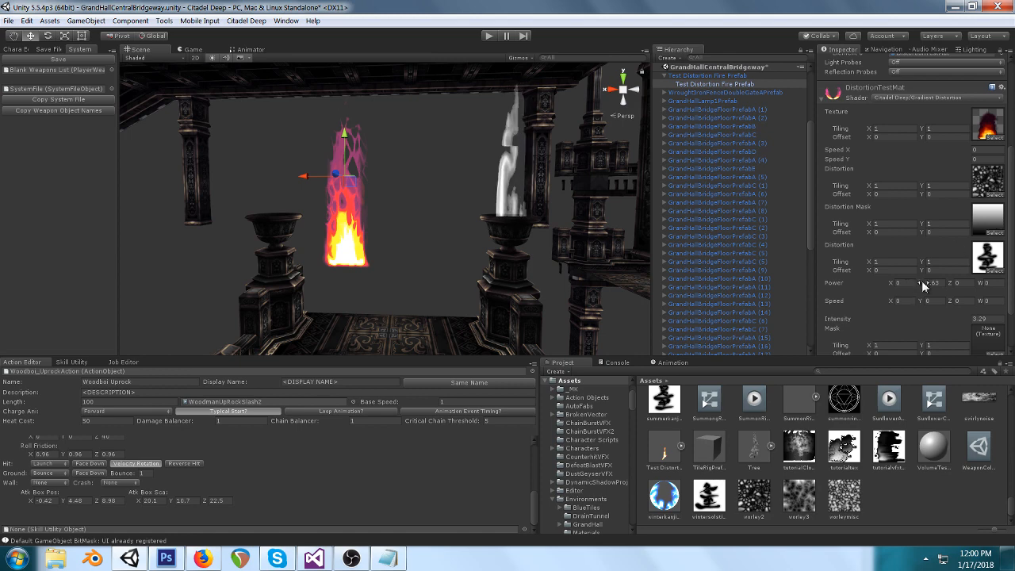
pyautogui.moveTo(921, 284); pyautogui.dragTo(950, 286)
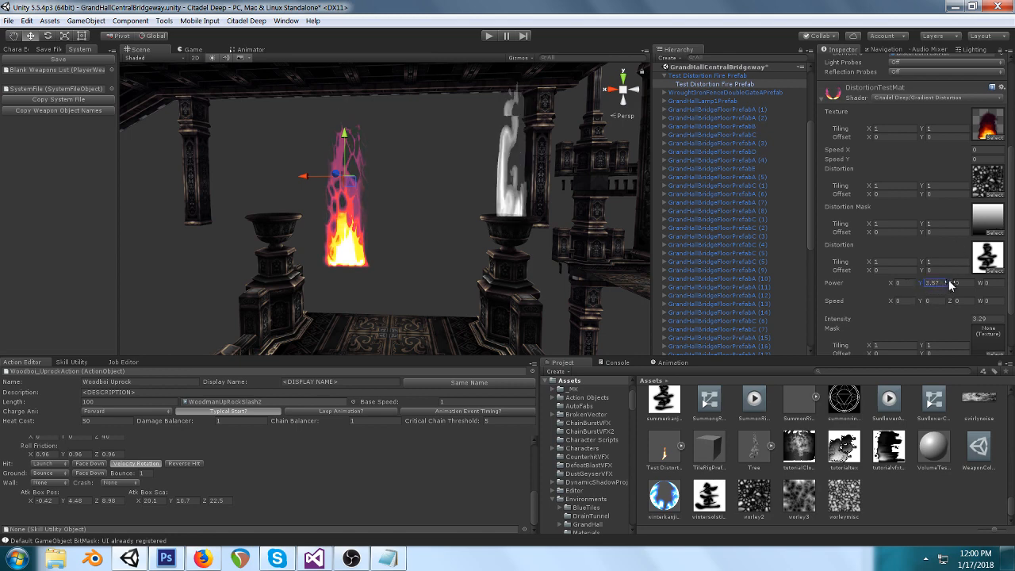
# Step: Locate the worley2 asset from the first distortion slot, examine its preview and reselect the fire quad
pyautogui.click(997, 180)
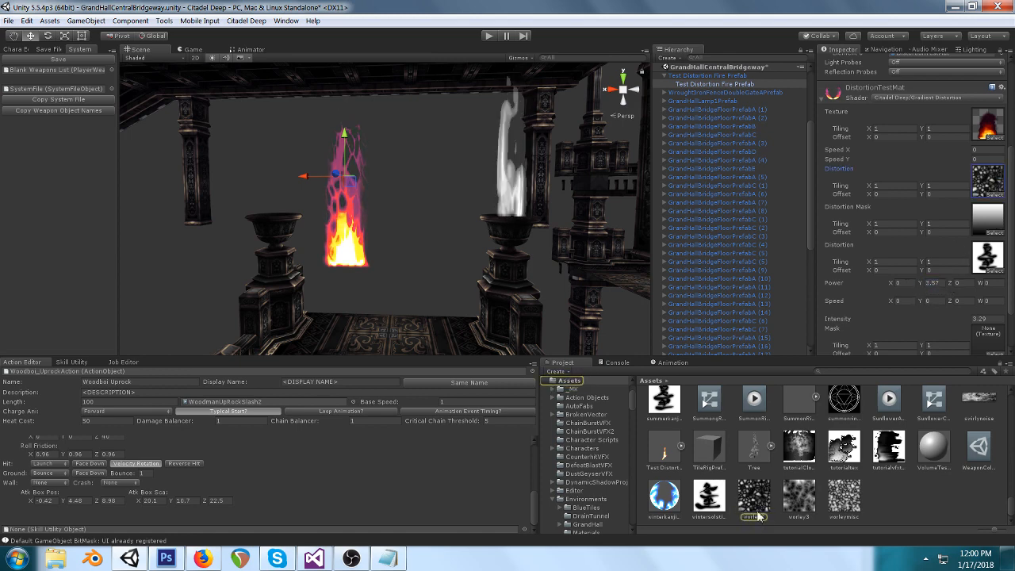
pyautogui.doubleClick(987, 179)
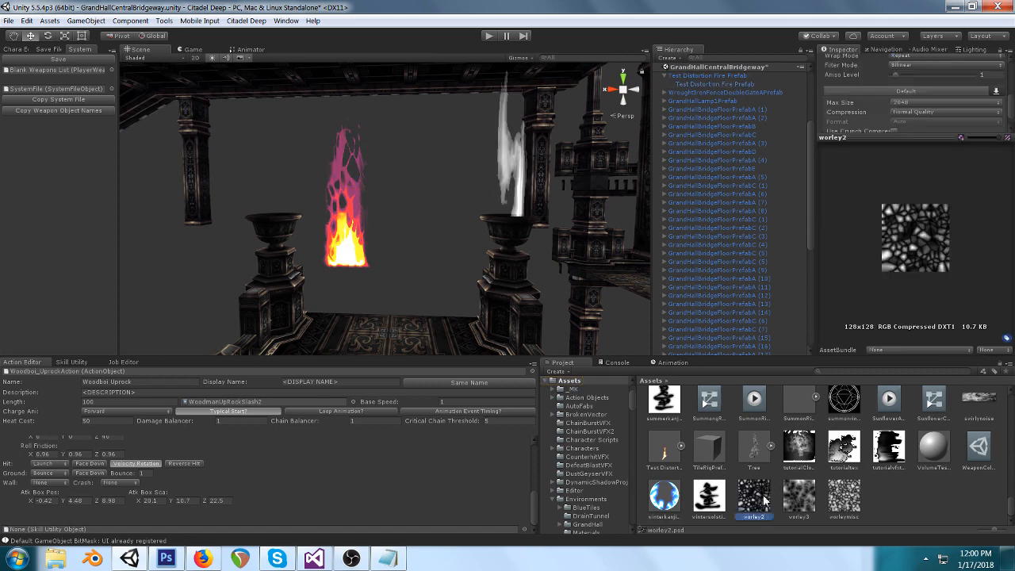
pyautogui.click(142, 560)
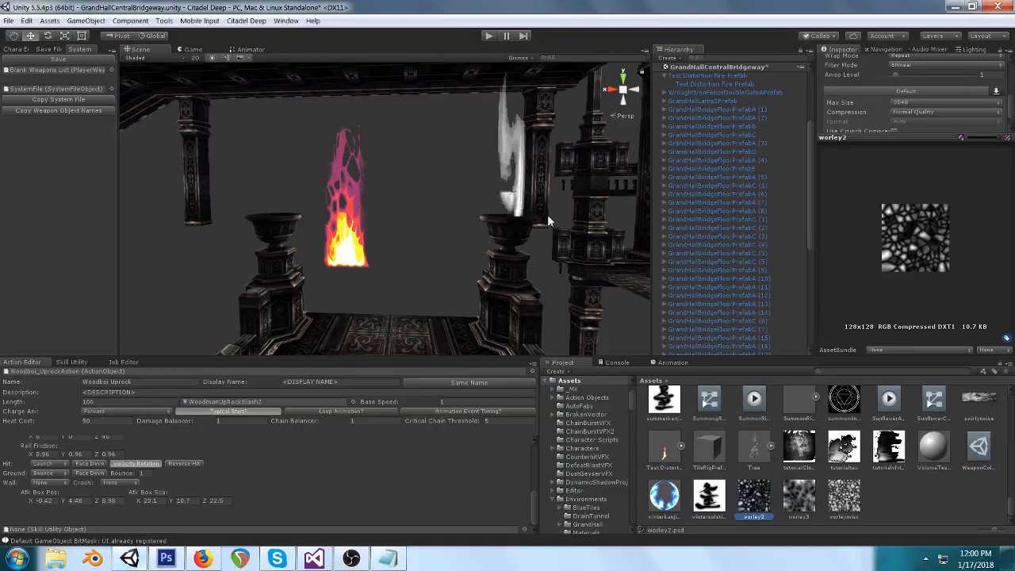
pyautogui.click(380, 179)
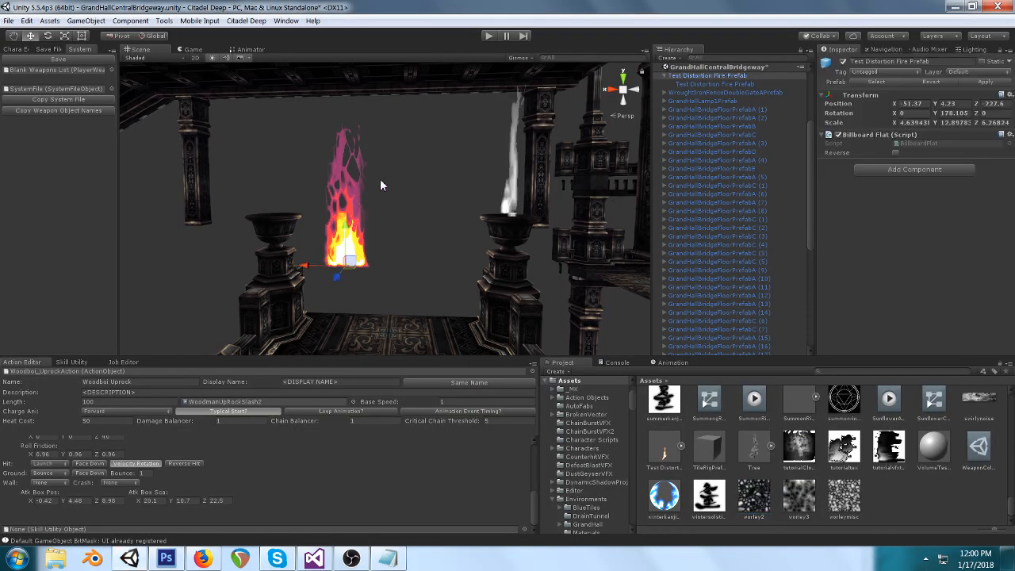
pyautogui.click(327, 166)
# Step: Set the fire material's Speed Y component to 9.71
pyautogui.scroll(-3, 967, 217)
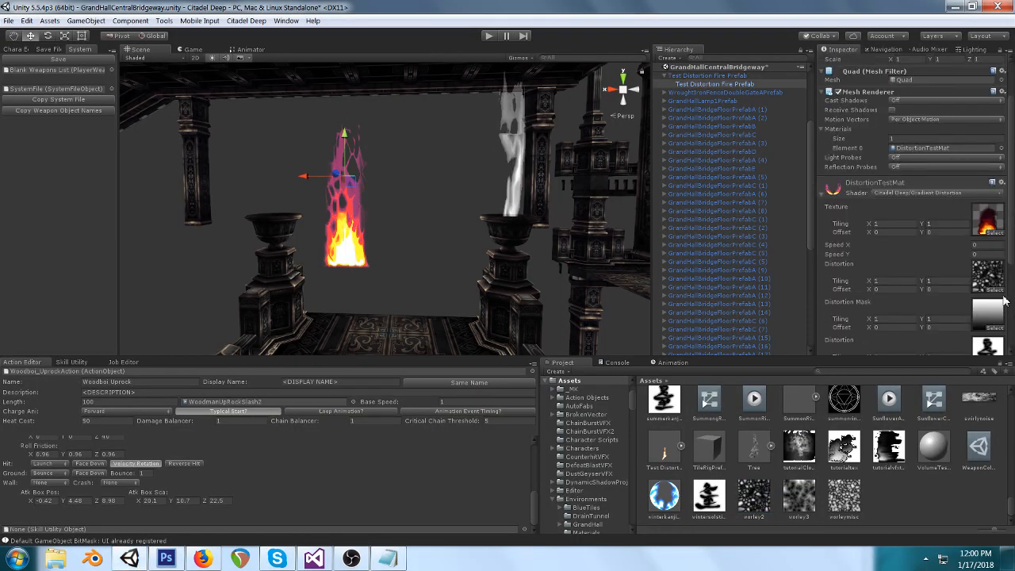
pyautogui.moveTo(457, 173)
pyautogui.mouseDown(button='middle')
pyautogui.moveTo(429, 171)
pyautogui.moveTo(470, 184)
pyautogui.mouseUp(button='middle')
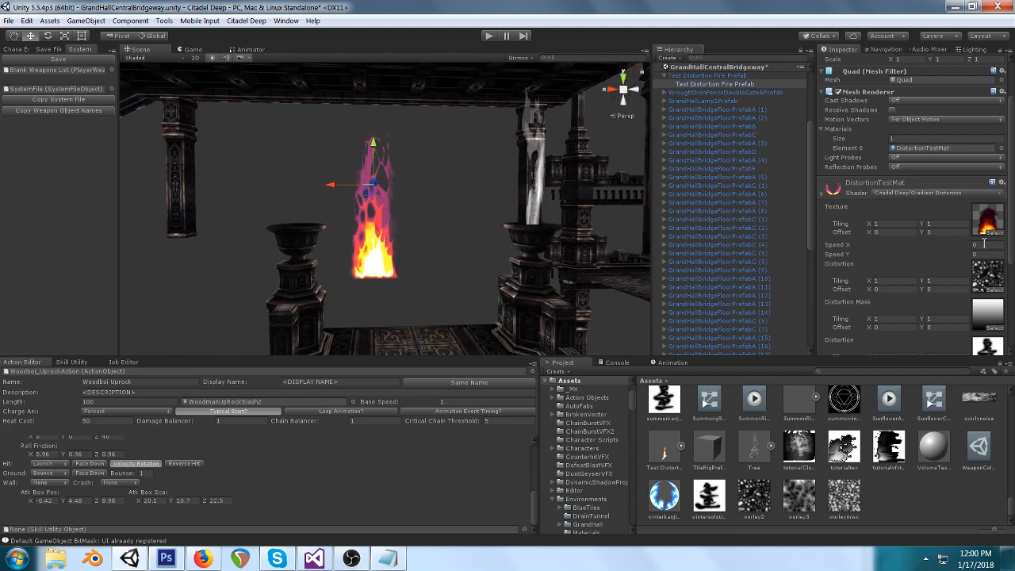
pyautogui.moveTo(416, 224); pyautogui.dragTo(427, 222, button='middle')
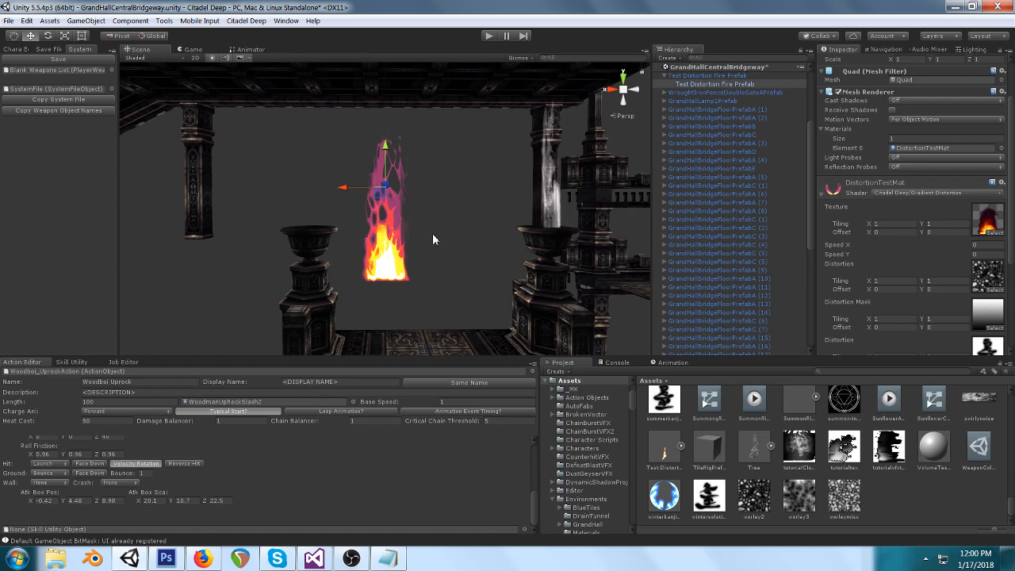
pyautogui.scroll(-2, 960, 277)
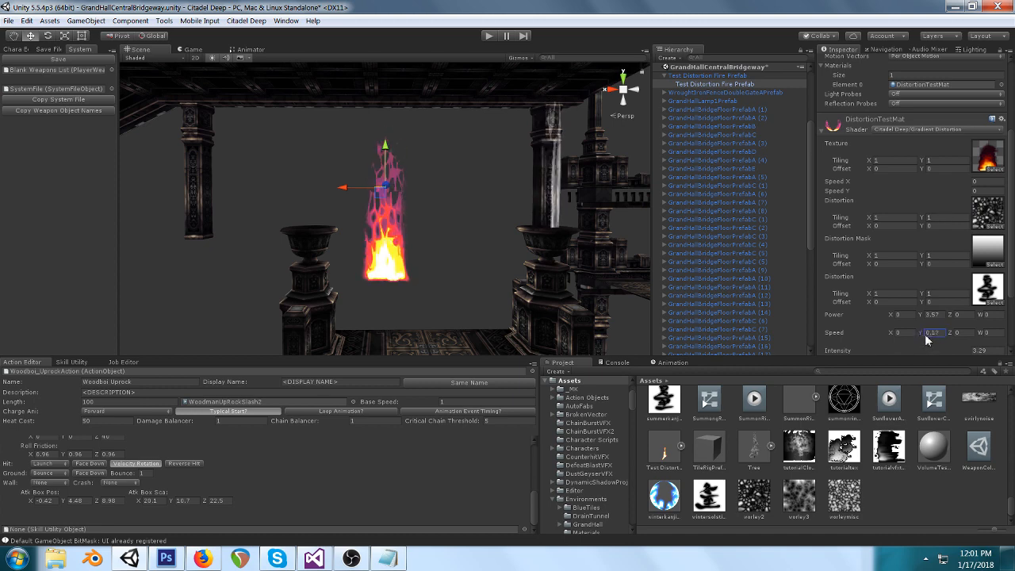
pyautogui.moveTo(925, 334); pyautogui.dragTo(280, 310)
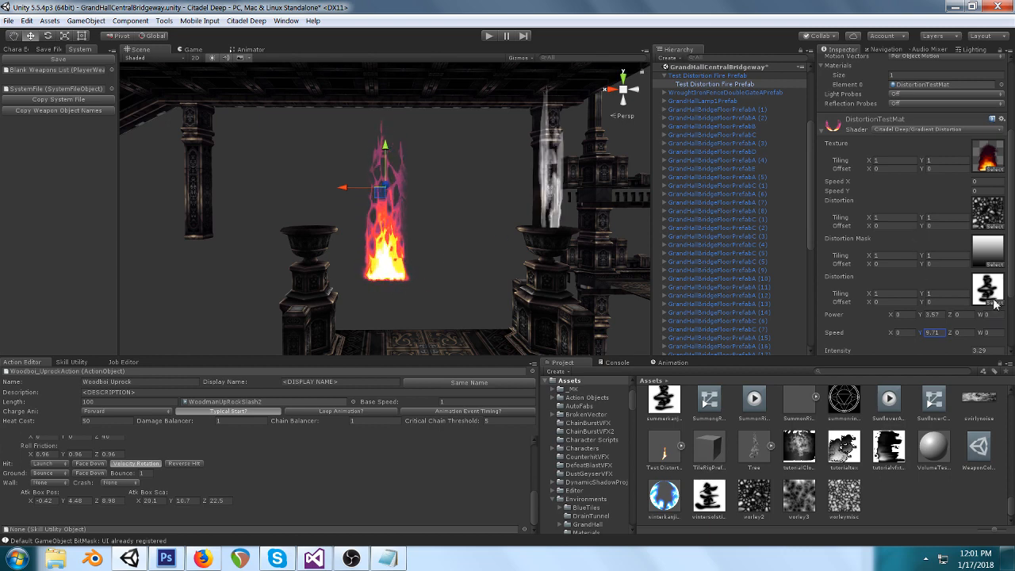
# Step: Try 22.18 for the Power's W component and 5.45 for the Speed's W component on the fire material
pyautogui.moveTo(981, 315); pyautogui.dragTo(127, 316)
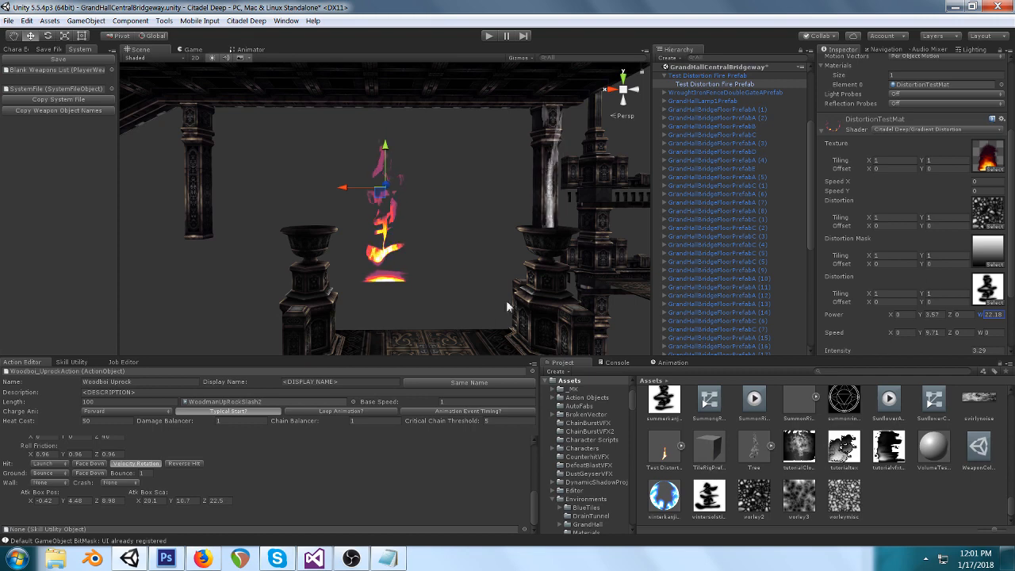
pyautogui.click(464, 299)
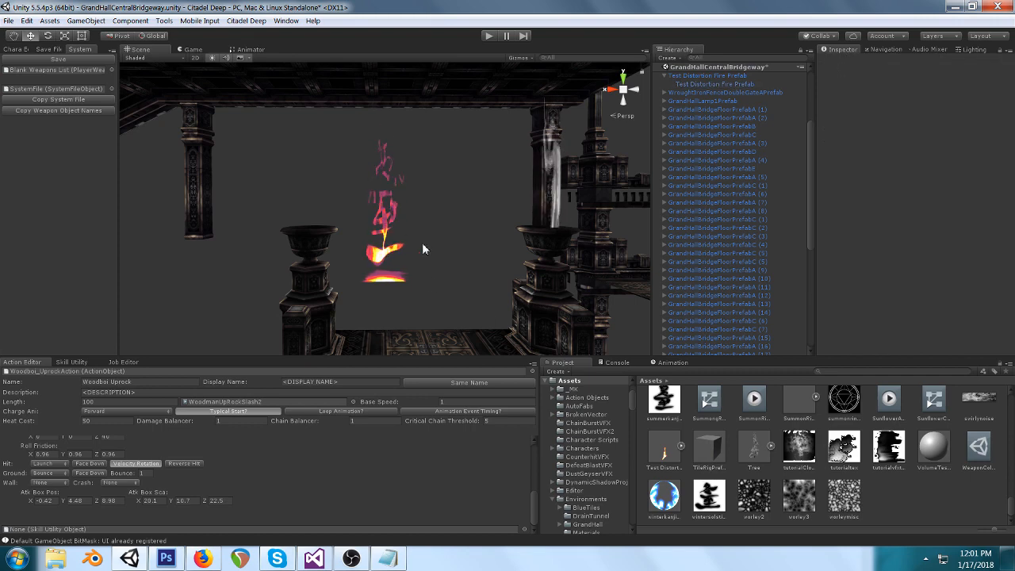
pyautogui.click(390, 281)
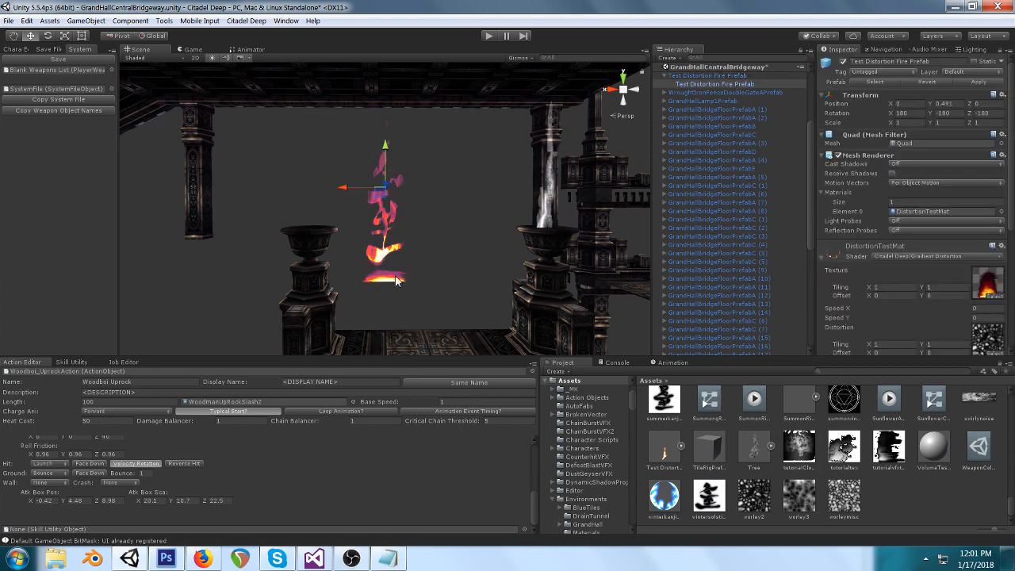
pyautogui.scroll(-5, 962, 299)
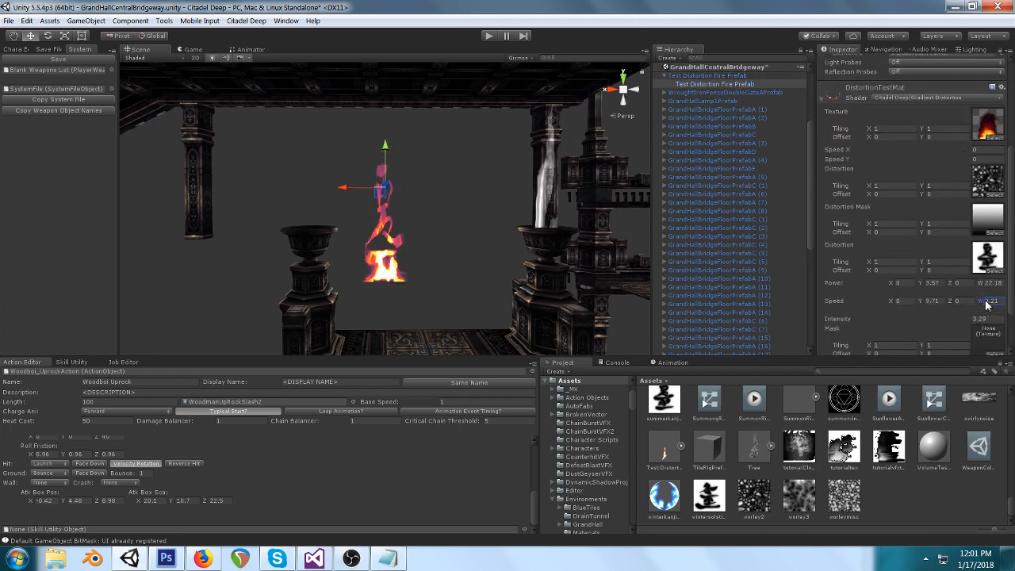
pyautogui.moveTo(986, 301); pyautogui.dragTo(987, 301)
pyautogui.moveTo(40, 299); pyautogui.dragTo(88, 295)
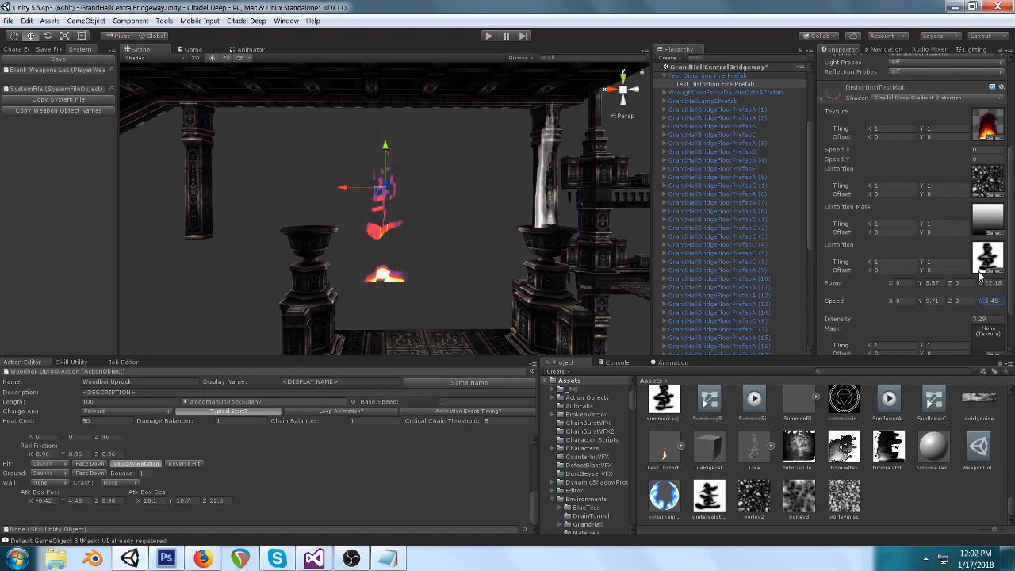
# Step: Set the Power's W component to 2.11 and the Speed's W component to 6.9
pyautogui.moveTo(983, 283); pyautogui.dragTo(622, 252)
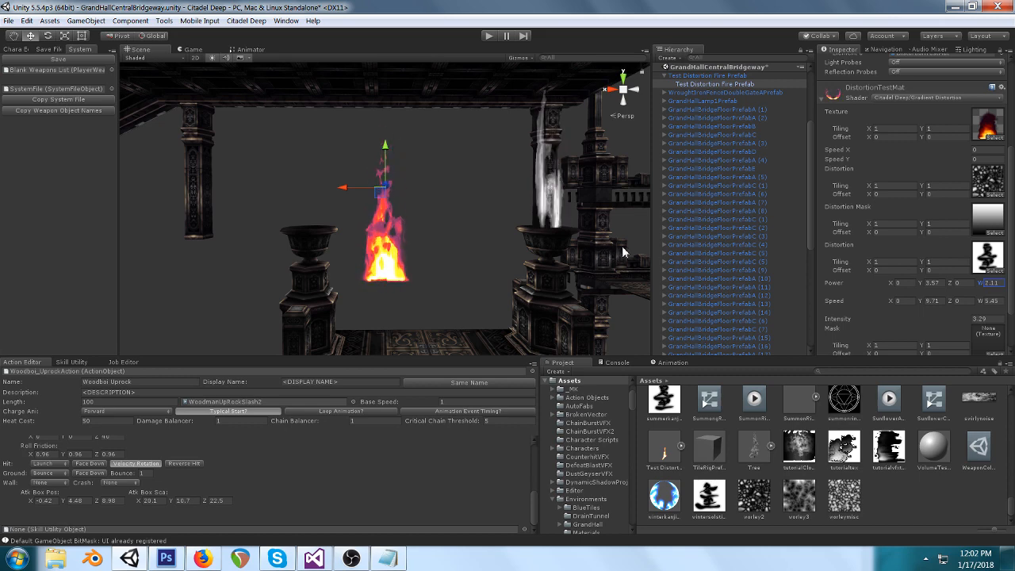
pyautogui.click(991, 301)
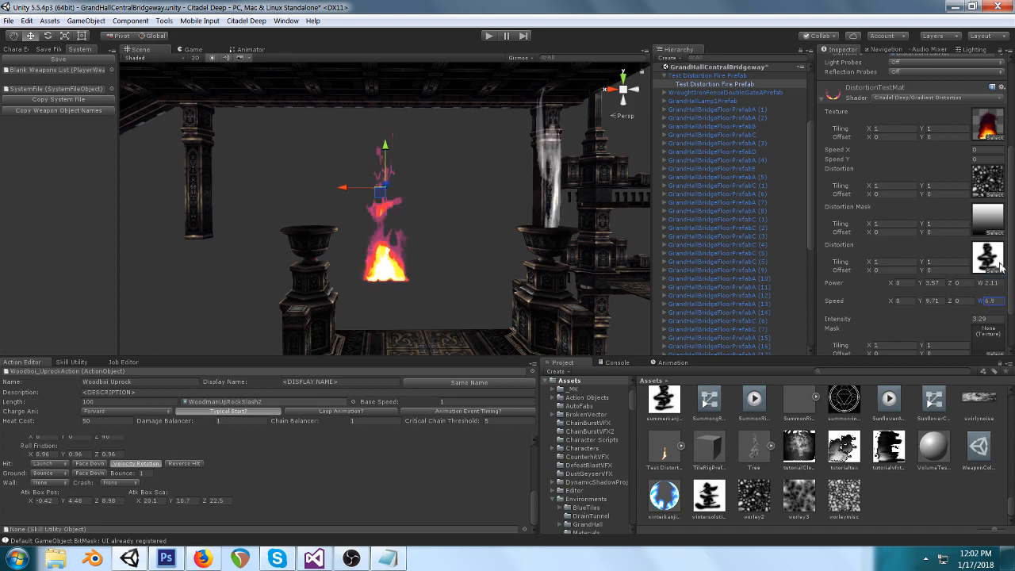
pyautogui.write('6.9')
# Step: Assign the targetribbontex texture to the second distortion slot and set its Y tiling to 0.25
pyautogui.click(995, 272)
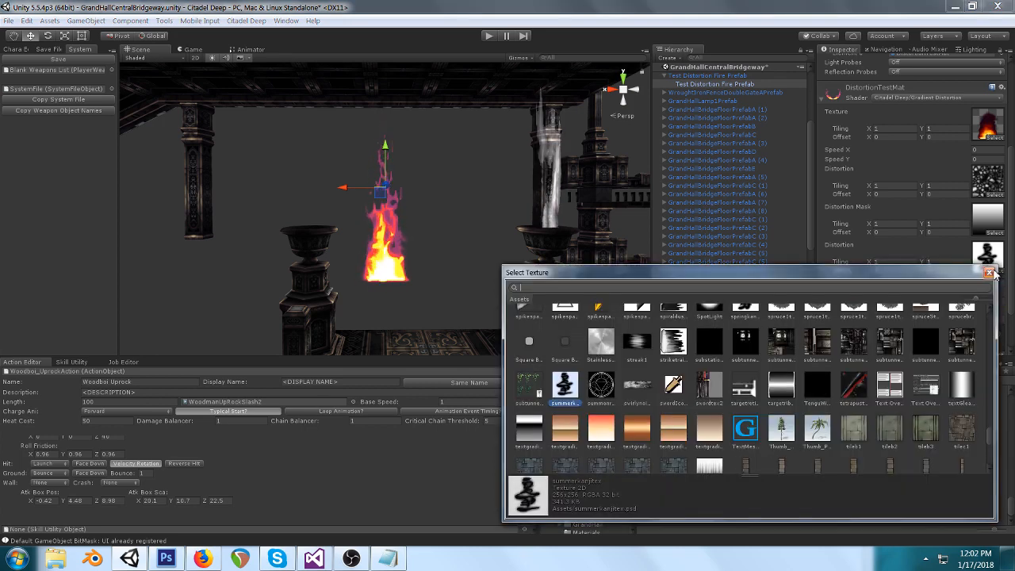
pyautogui.doubleClick(784, 390)
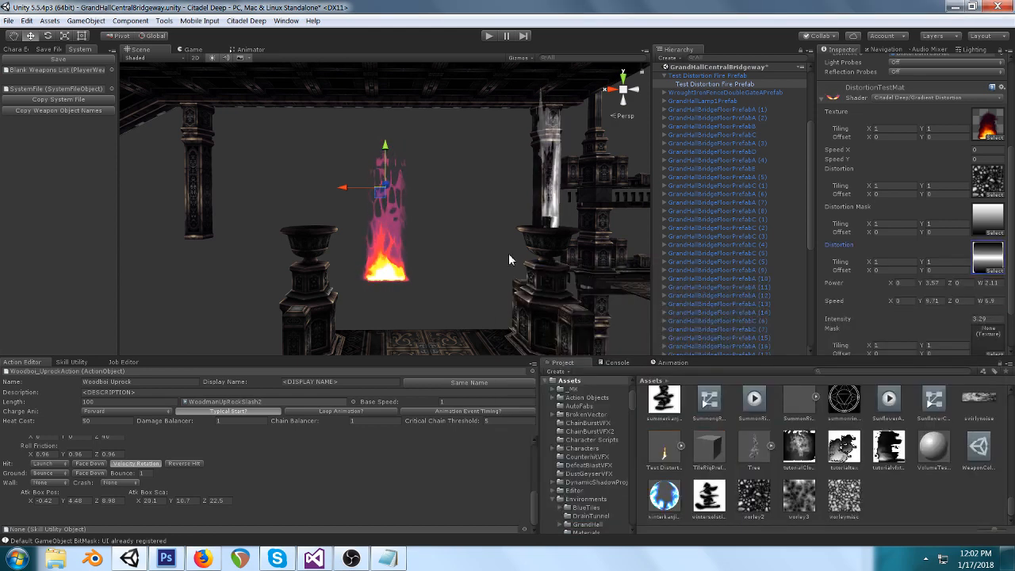
pyautogui.click(930, 262)
pyautogui.write('0.25')
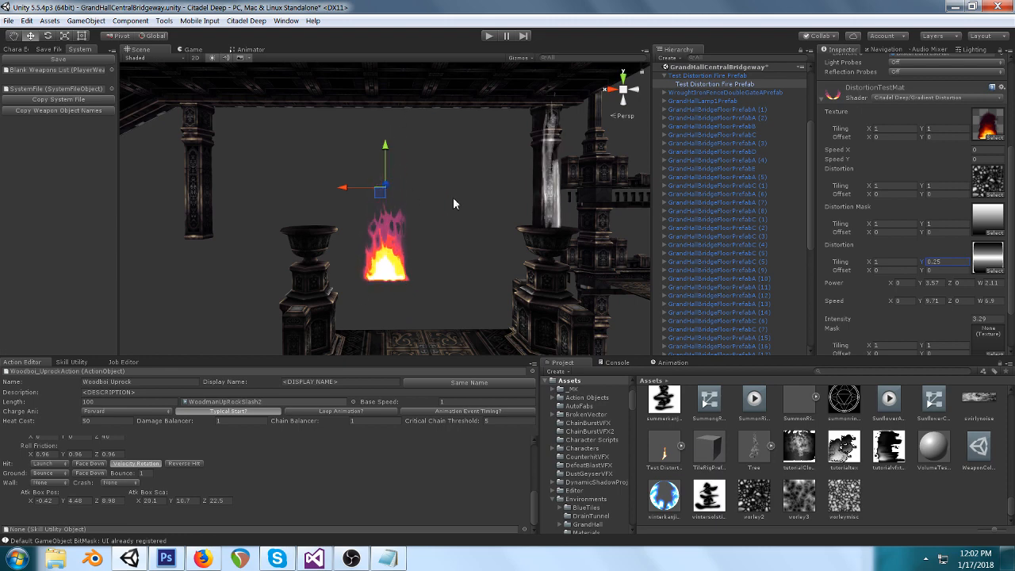
# Step: Try the VignetteMask texture in the second distortion slot
pyautogui.click(995, 269)
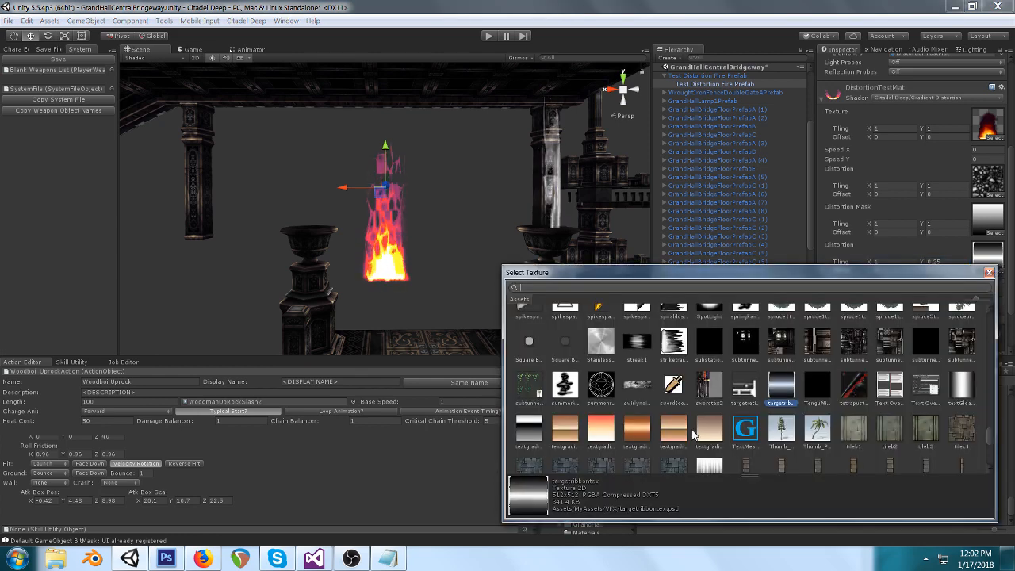
pyautogui.scroll(-1, 952, 387)
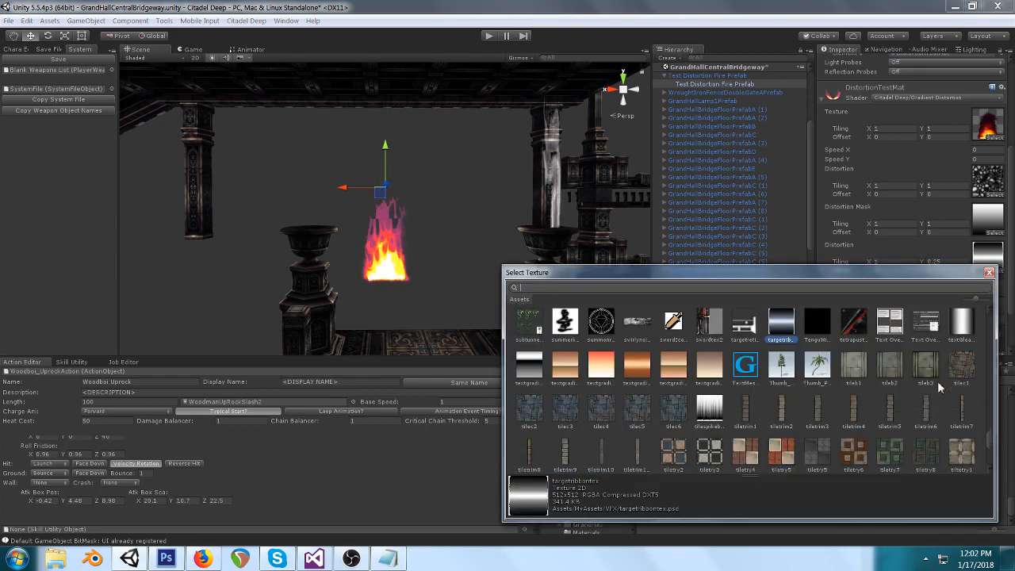
pyautogui.scroll(-8, 948, 388)
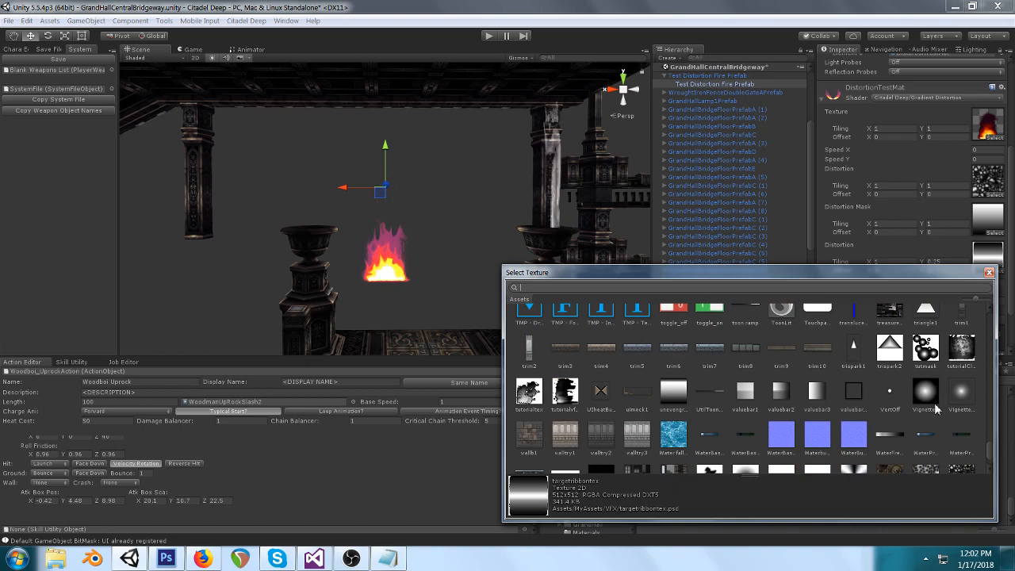
pyautogui.doubleClick(935, 404)
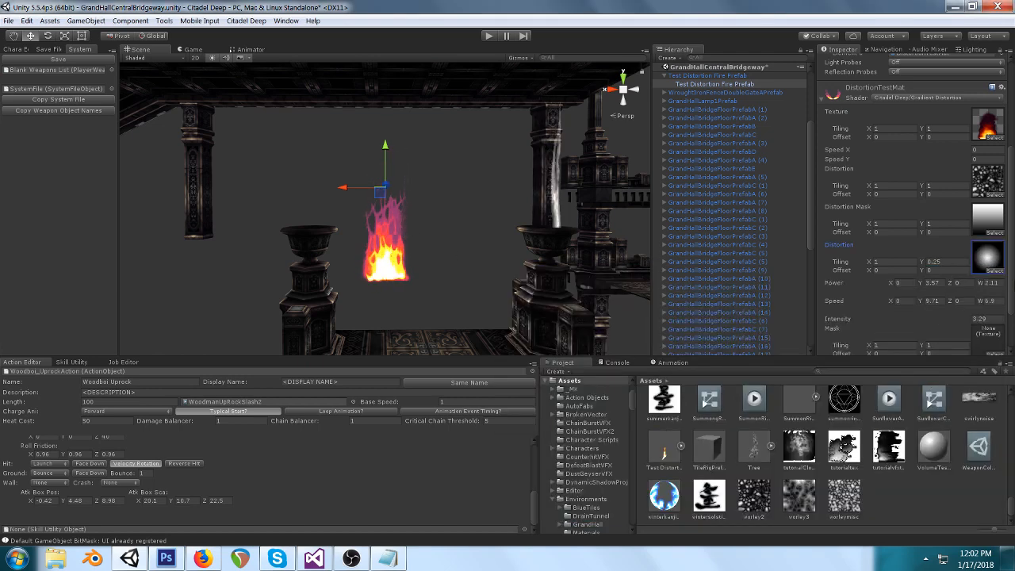
# Step: Set the Power's W component to 7.25 and the Speed's W component to 18.93
pyautogui.moveTo(980, 283); pyautogui.dragTo(1000, 280)
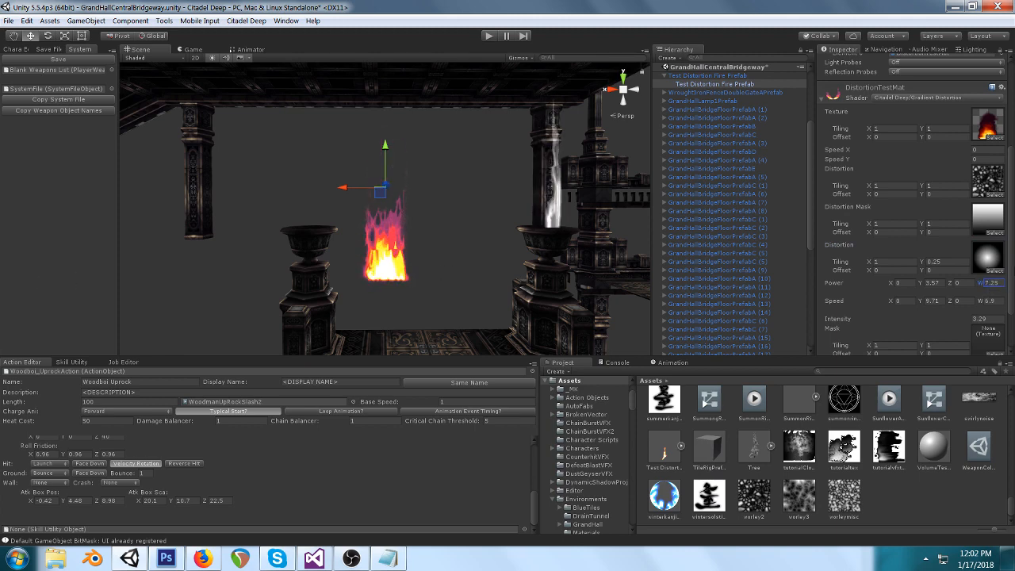
pyautogui.click(984, 300)
pyautogui.moveTo(983, 300); pyautogui.dragTo(996, 299)
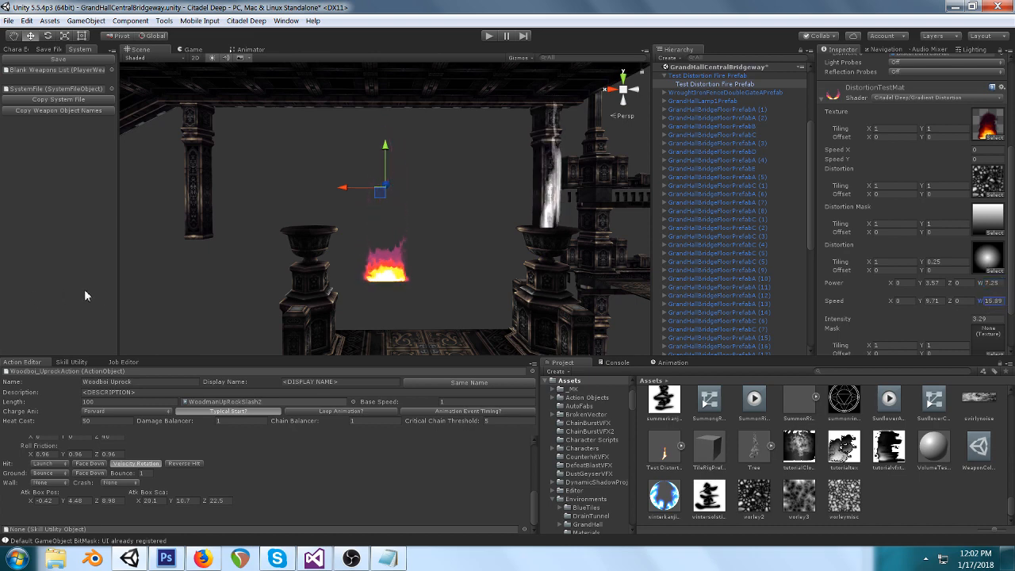
pyautogui.moveTo(84, 290); pyautogui.dragTo(124, 291)
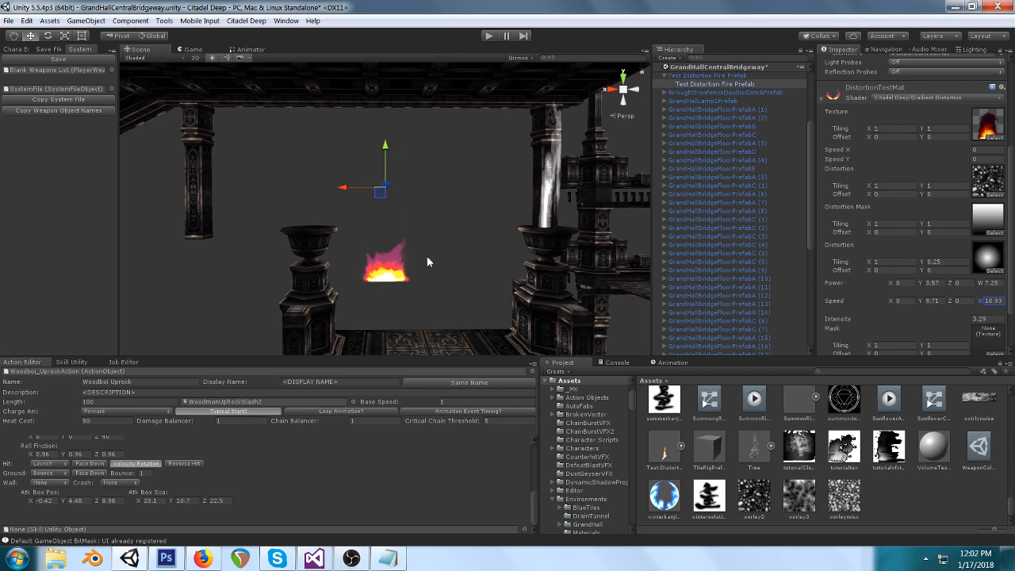
# Step: Try the Default-Particle texture as the fire material's Mask
pyautogui.scroll(-2, 959, 278)
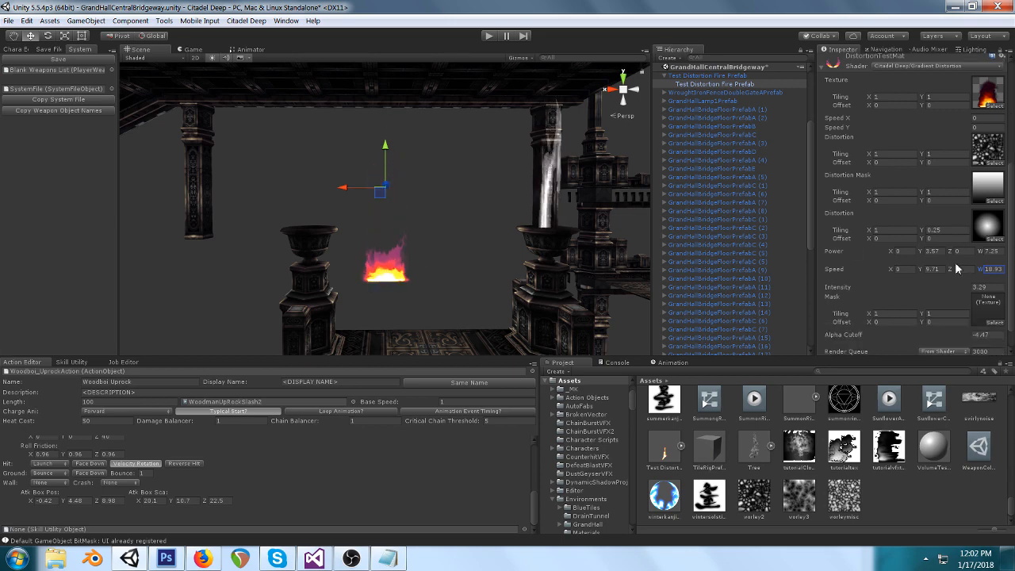
pyautogui.click(996, 325)
pyautogui.scroll(-10, 984, 464)
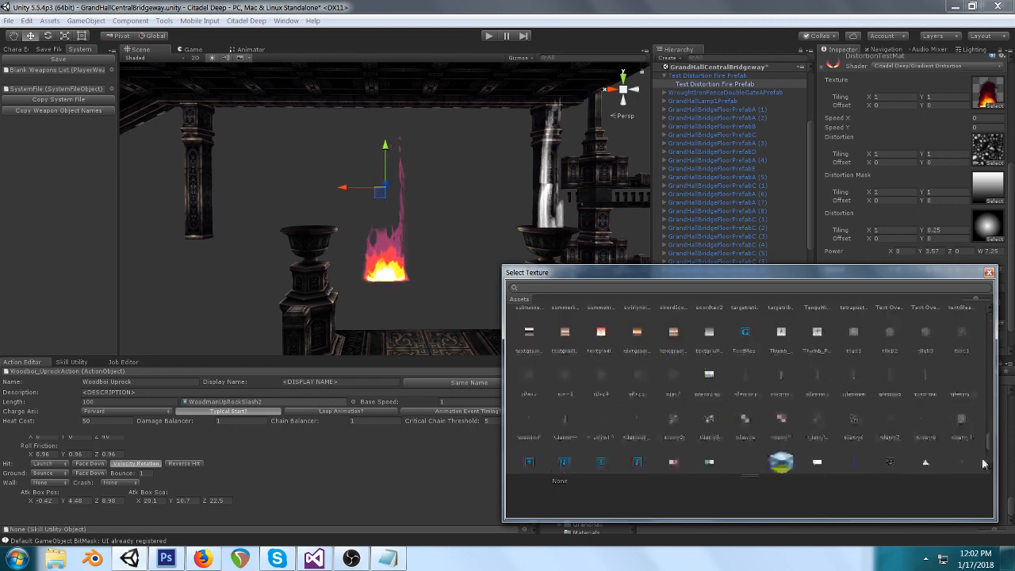
pyautogui.scroll(-3, 984, 464)
pyautogui.click(672, 450)
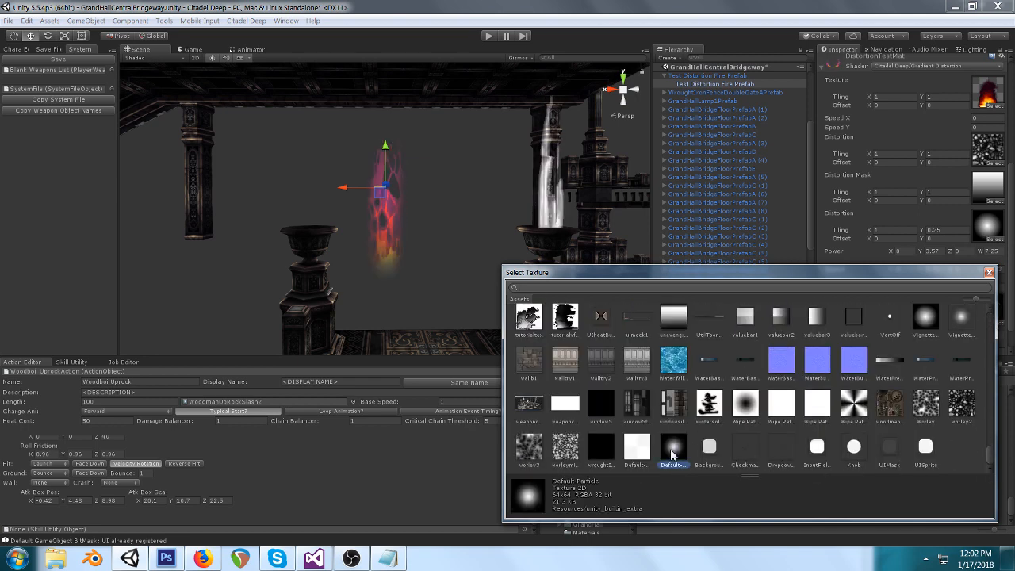
pyautogui.press('Return')
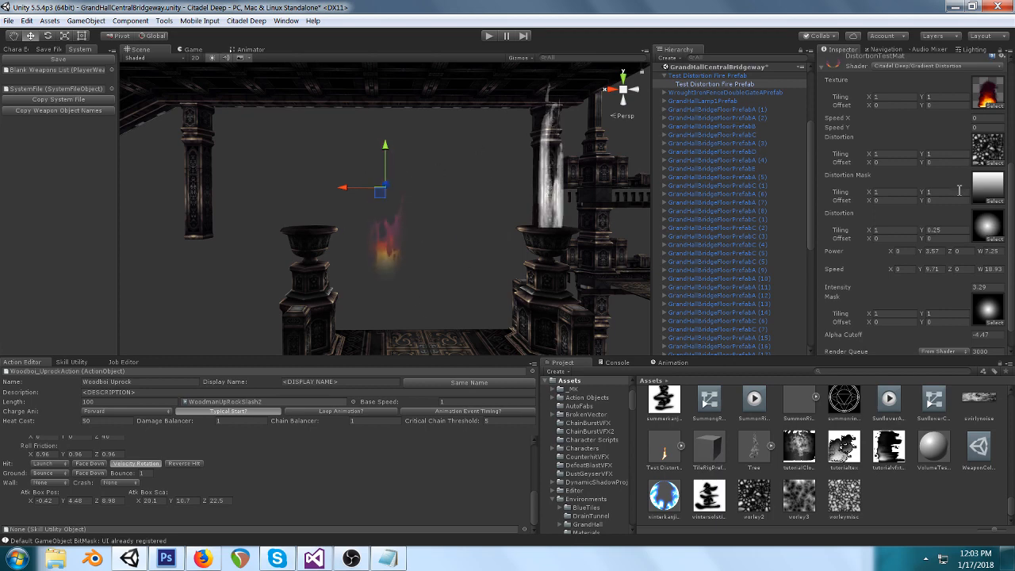
# Step: Locate the main fire texture's asset in the project and assign the worley texture to the second distortion slot
pyautogui.scroll(3, 976, 198)
pyautogui.click(989, 189)
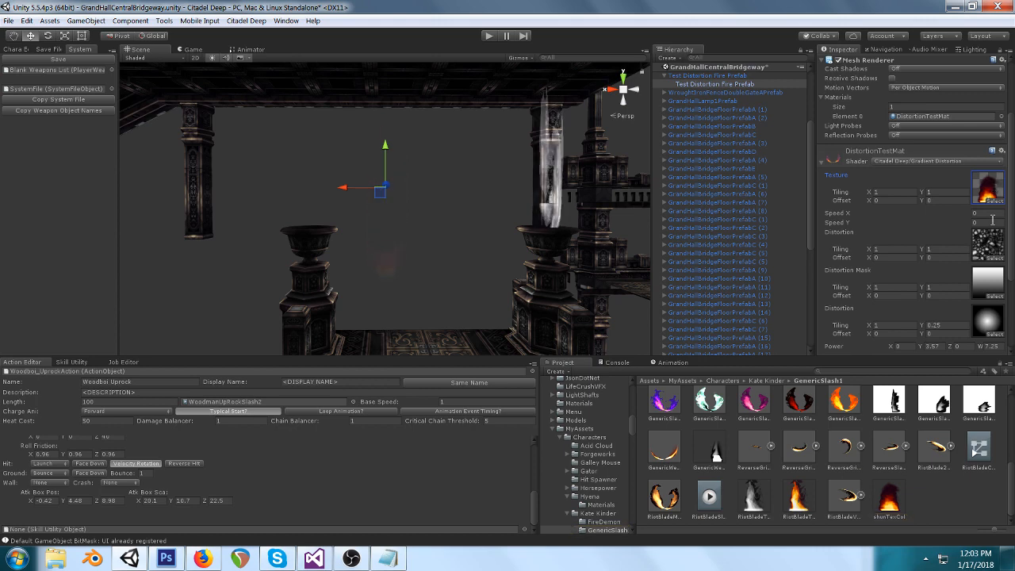
pyautogui.scroll(-2, 955, 216)
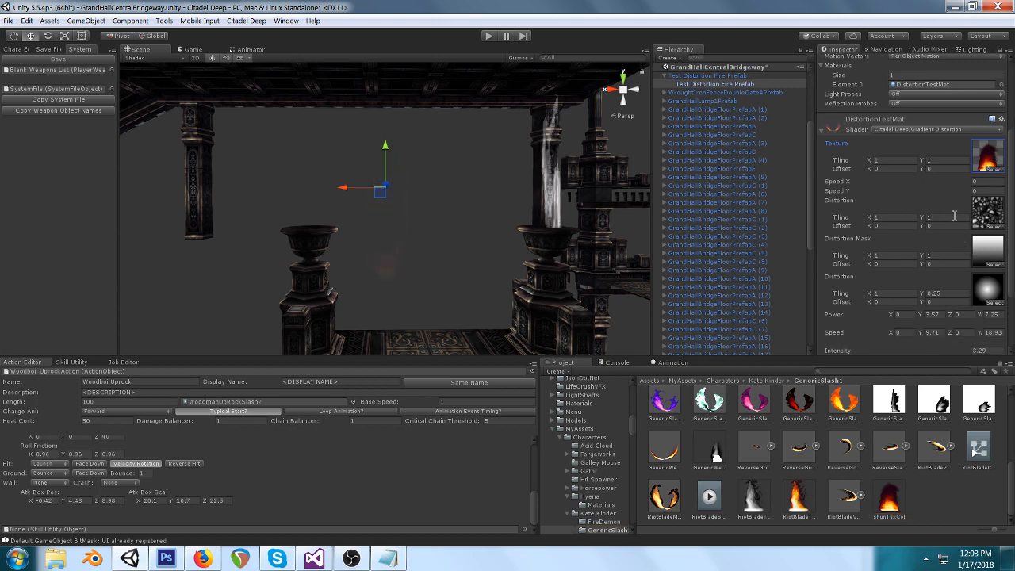
pyautogui.click(995, 302)
pyautogui.scroll(-2, 938, 419)
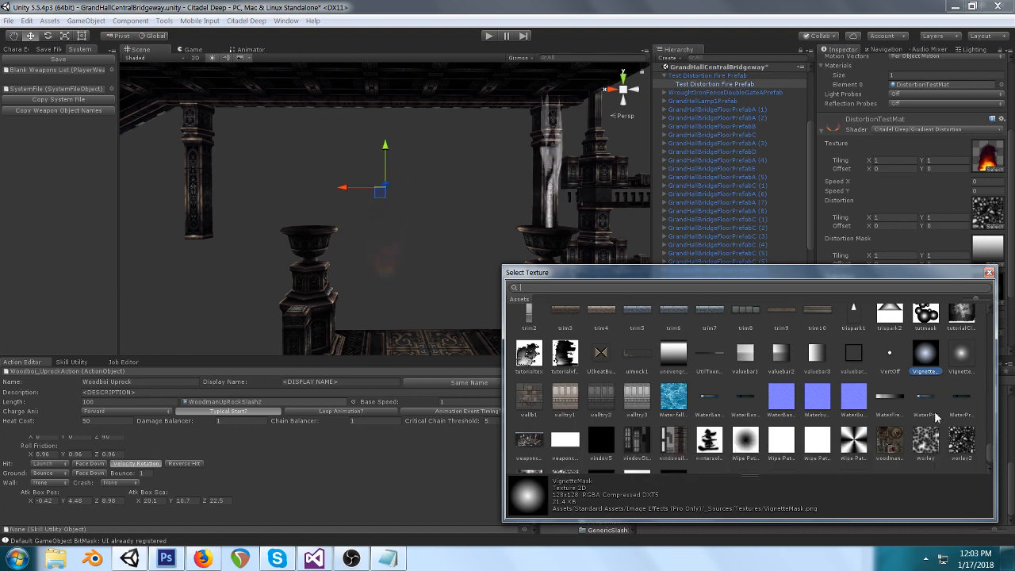
pyautogui.doubleClick(926, 411)
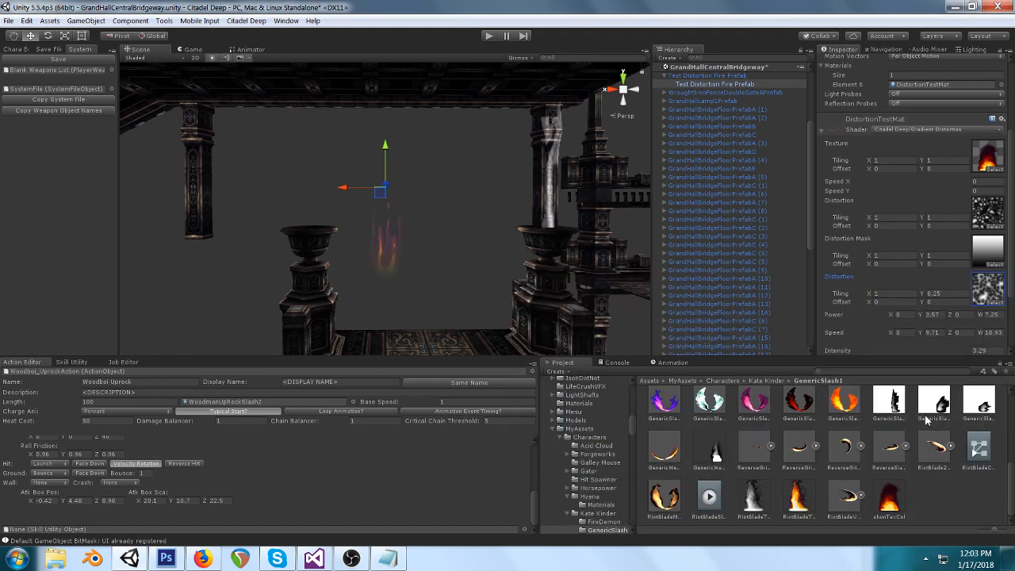
# Step: Clear the fire material's Mask by choosing None as its texture
pyautogui.scroll(-3, 912, 287)
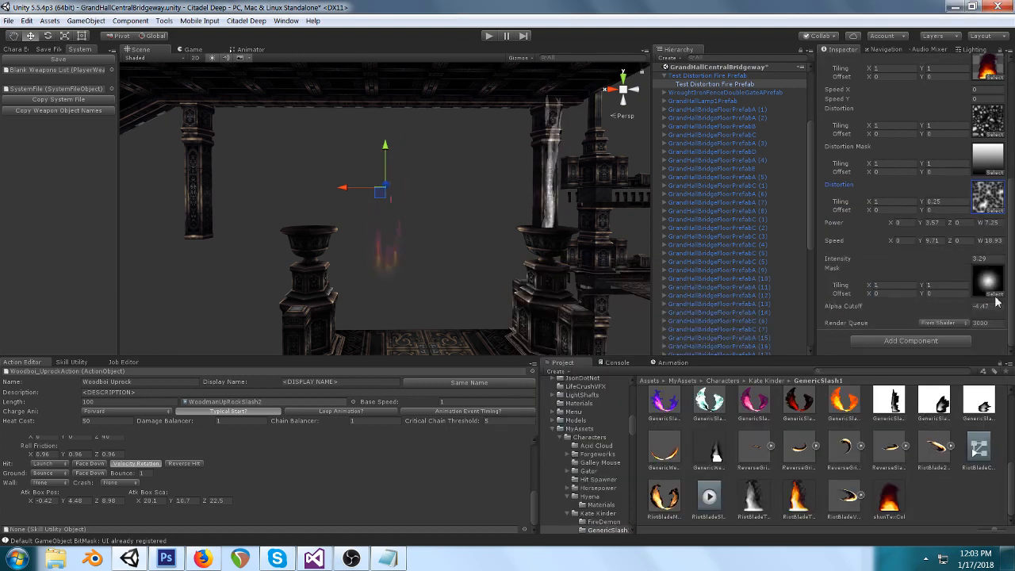
pyautogui.click(998, 301)
pyautogui.moveTo(992, 463); pyautogui.dragTo(994, 290)
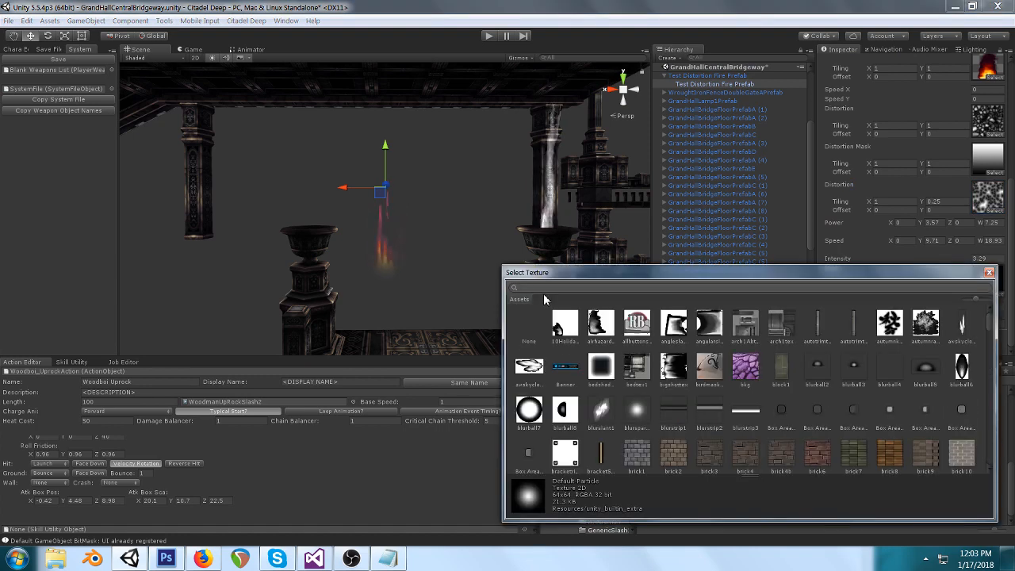
pyautogui.doubleClick(534, 328)
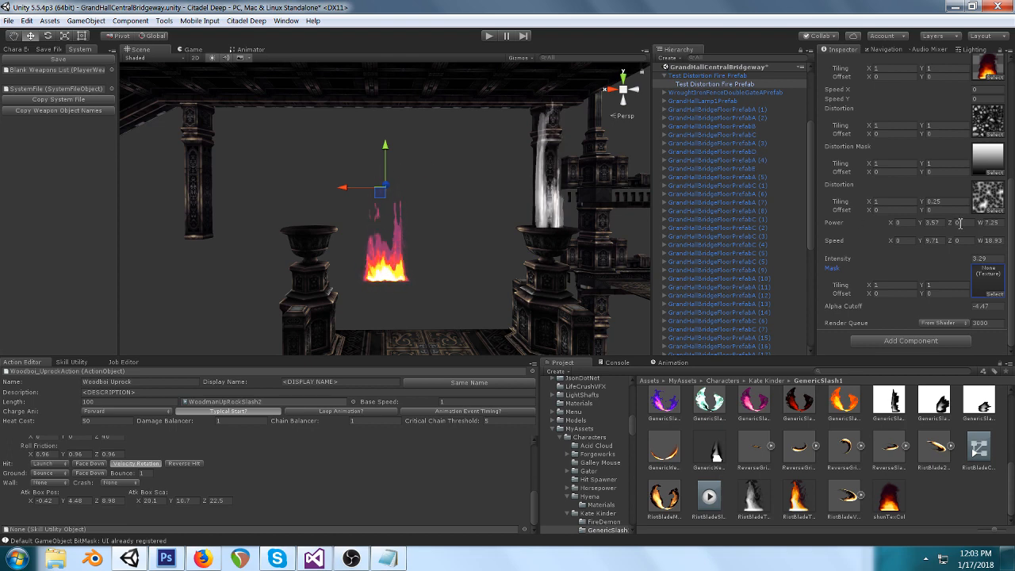
# Step: Locate the asset of the main fire texture in the project and return to the second distortion settings
pyautogui.scroll(2, 955, 228)
pyautogui.click(996, 142)
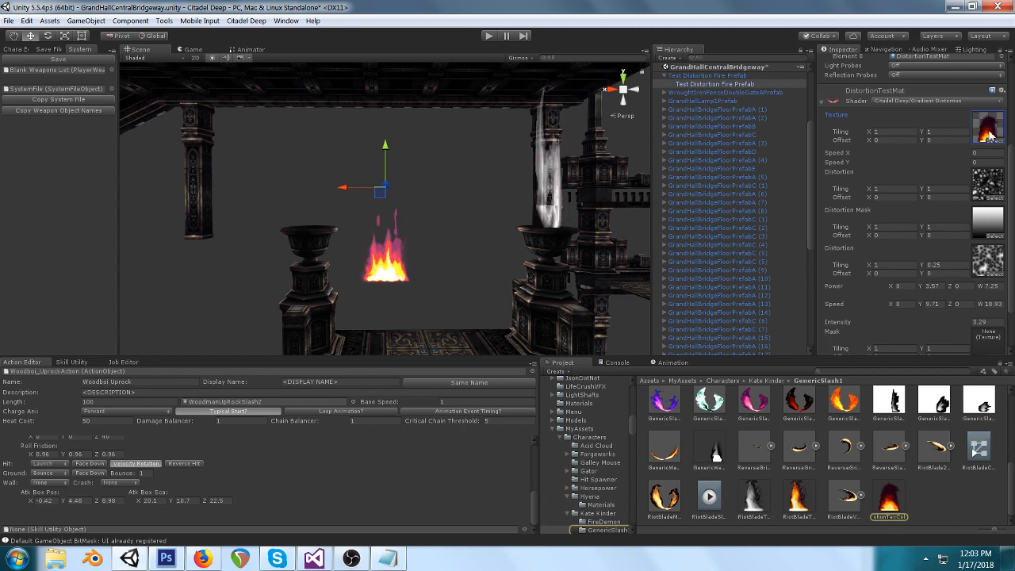
pyautogui.scroll(-2, 978, 236)
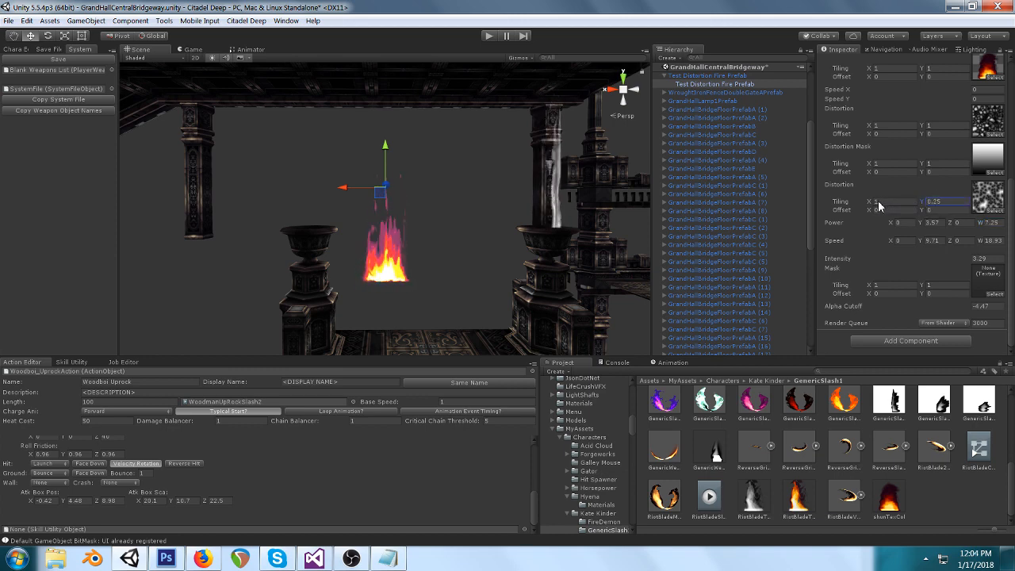
# Step: Try a vertical tiling of 4 on the second distortion texture and inspect the flame from another angle
pyautogui.press('BackSpace')
pyautogui.press('BackSpace')
pyautogui.write('06')
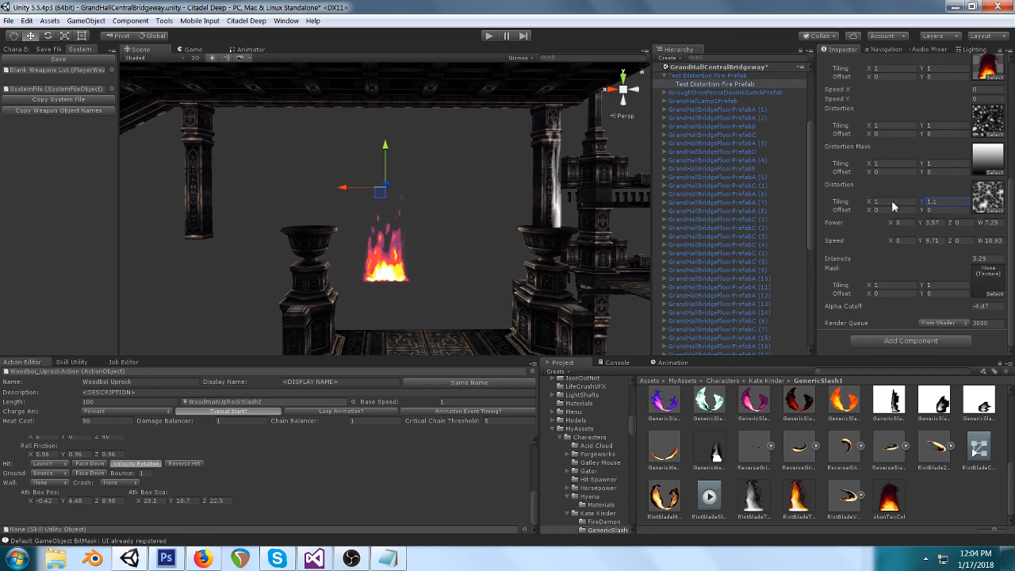
pyautogui.moveTo(892, 200); pyautogui.dragTo(938, 198)
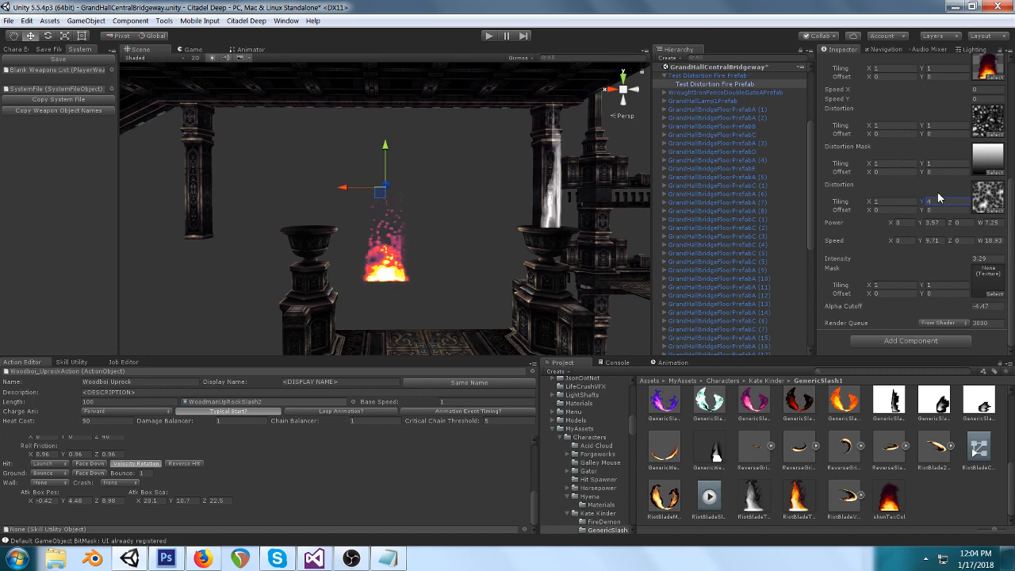
pyautogui.moveTo(453, 311); pyautogui.dragTo(452, 247, button='middle')
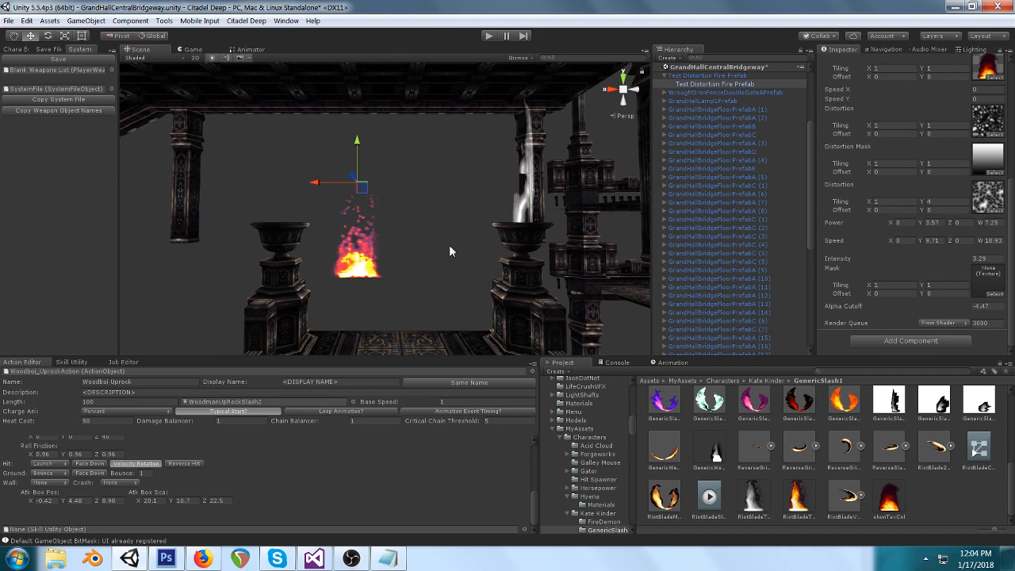
pyautogui.moveTo(450, 242); pyautogui.dragTo(491, 240, button='right')
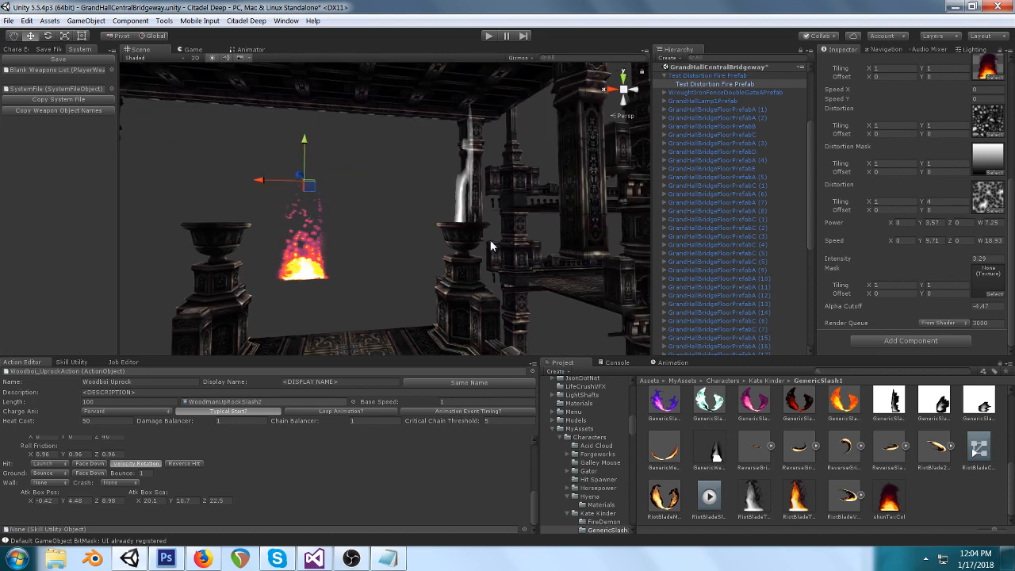
pyautogui.scroll(4, 485, 235)
pyautogui.scroll(-4, 469, 228)
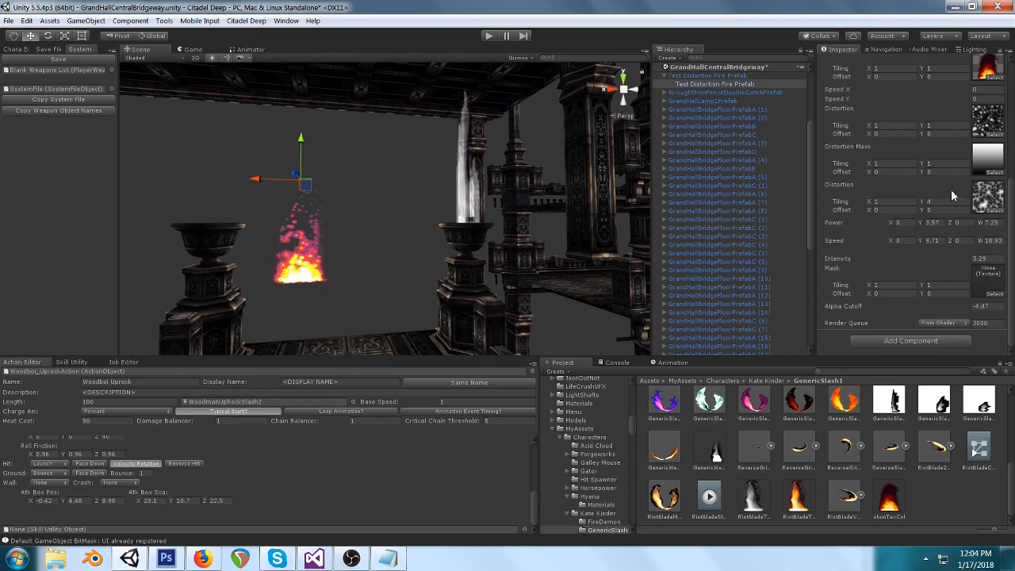
pyautogui.scroll(2, 954, 193)
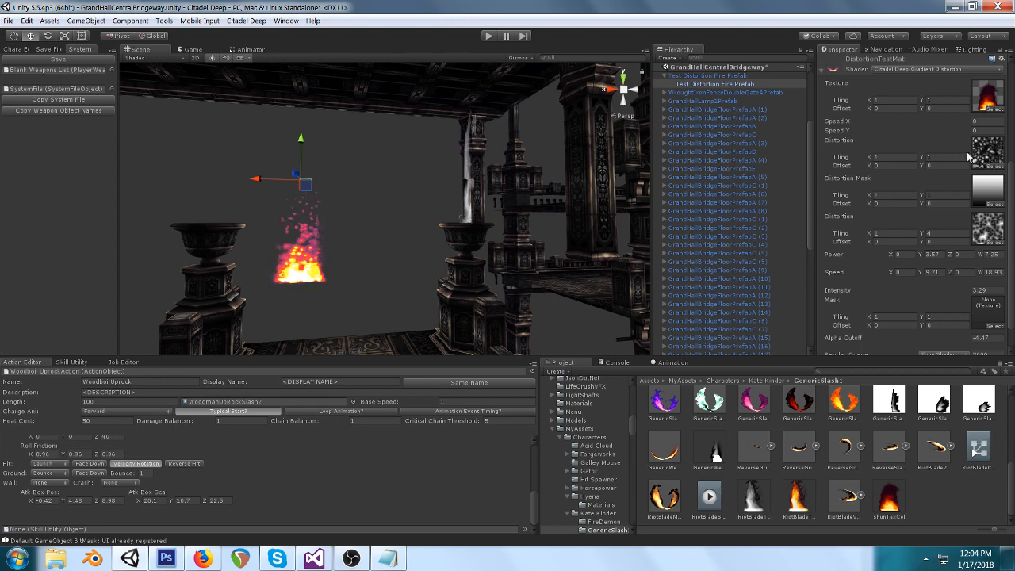
# Step: Try the worley2, worley3 and worleymisc textures in the second distortion slot, keep worley3 and locate its asset in the project
pyautogui.click(989, 230)
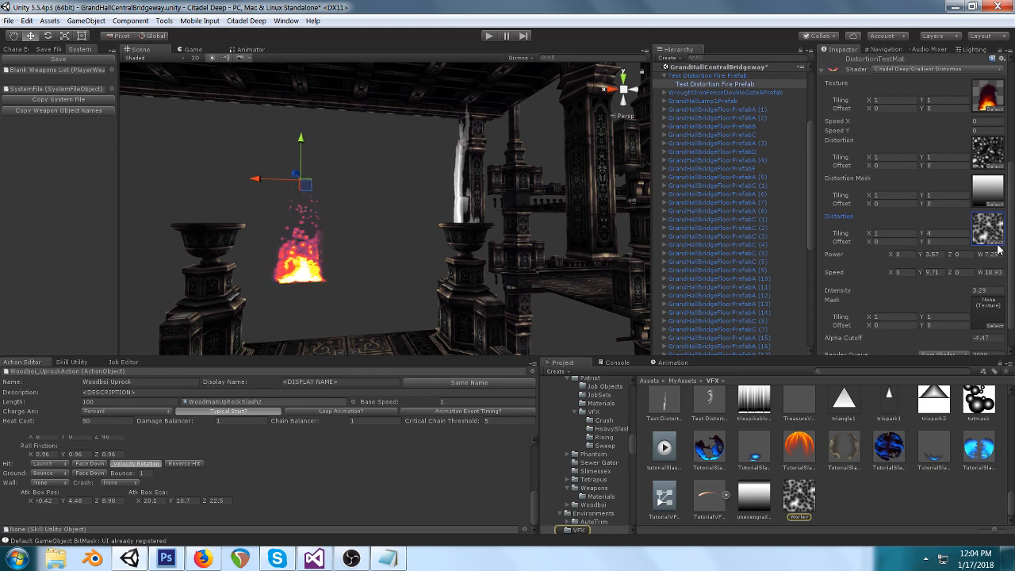
pyautogui.click(996, 241)
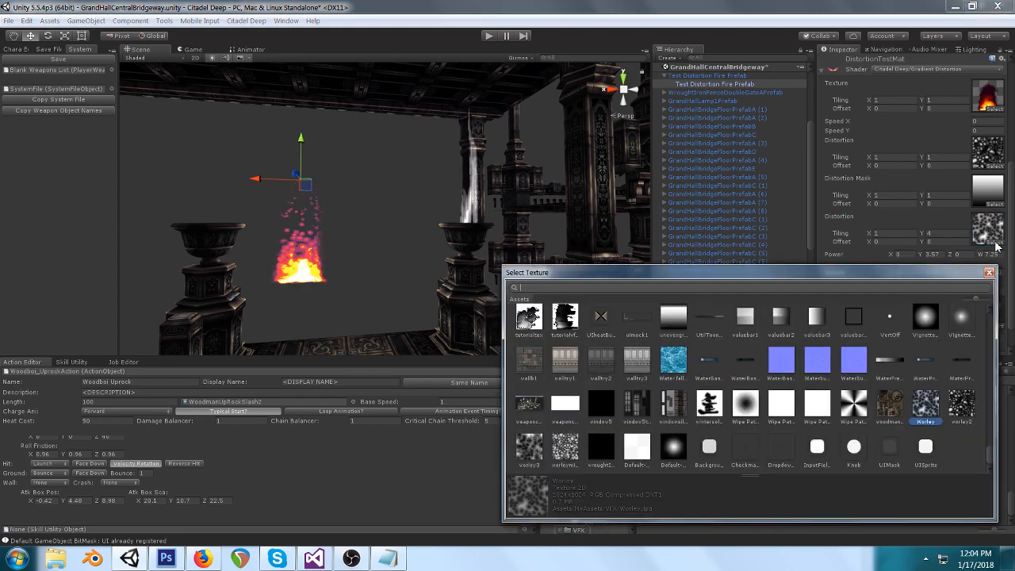
pyautogui.click(961, 404)
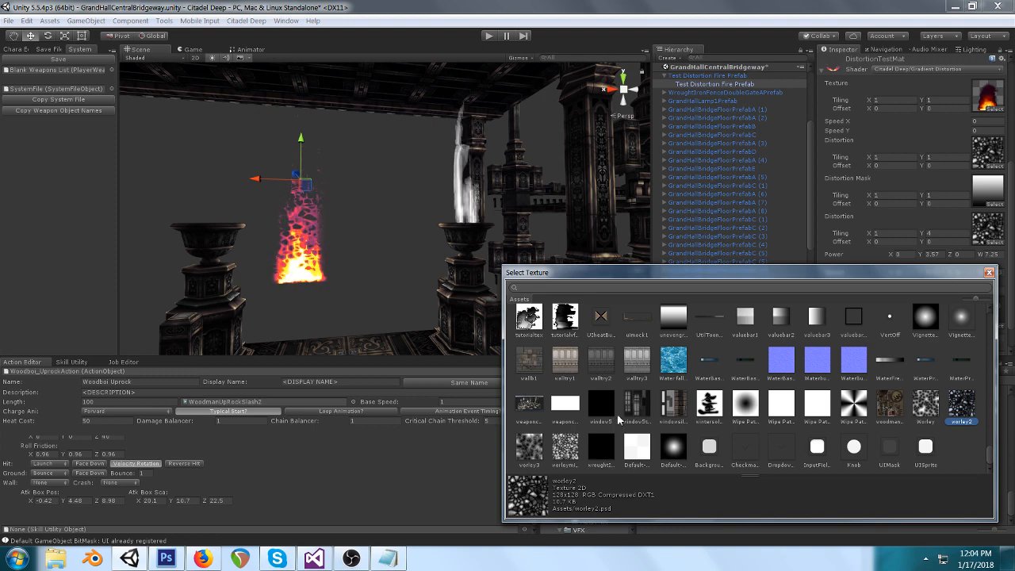
pyautogui.click(535, 449)
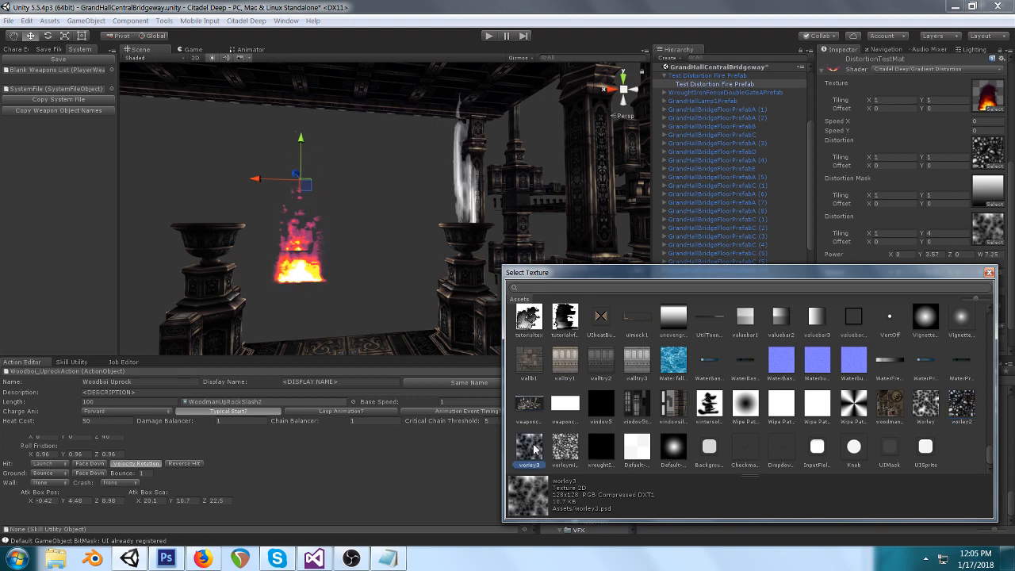
pyautogui.click(564, 451)
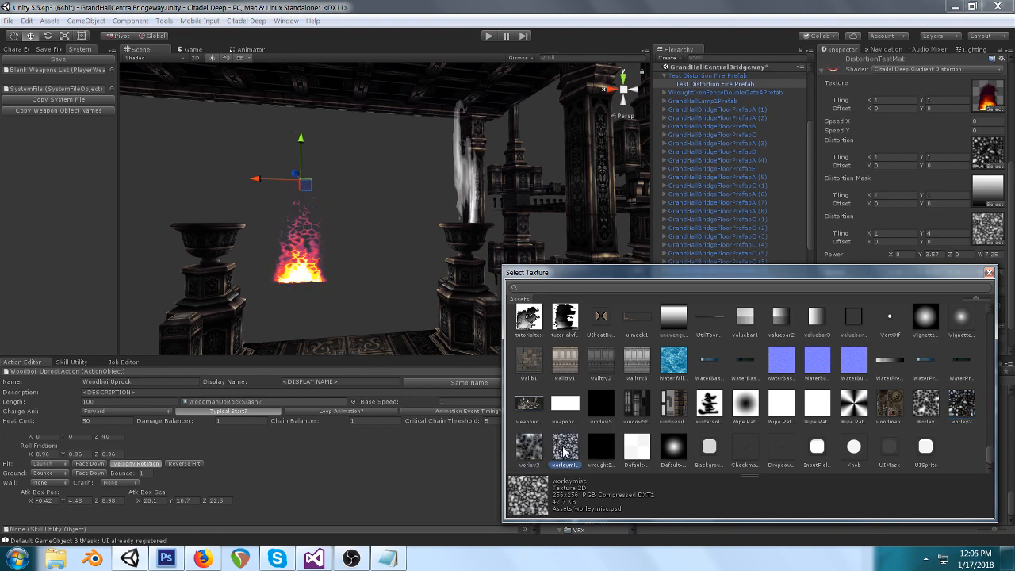
pyautogui.doubleClick(528, 452)
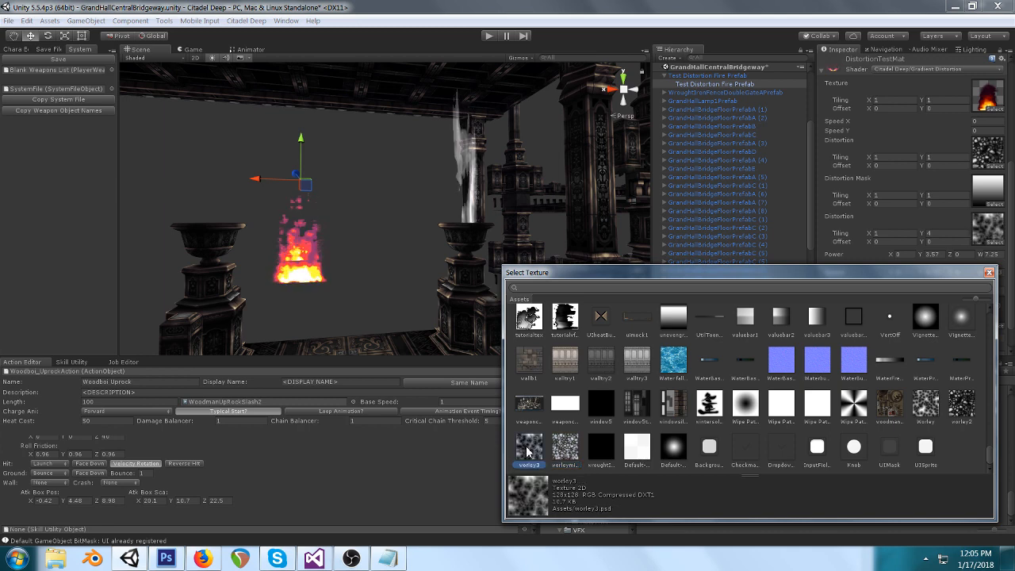
pyautogui.click(985, 228)
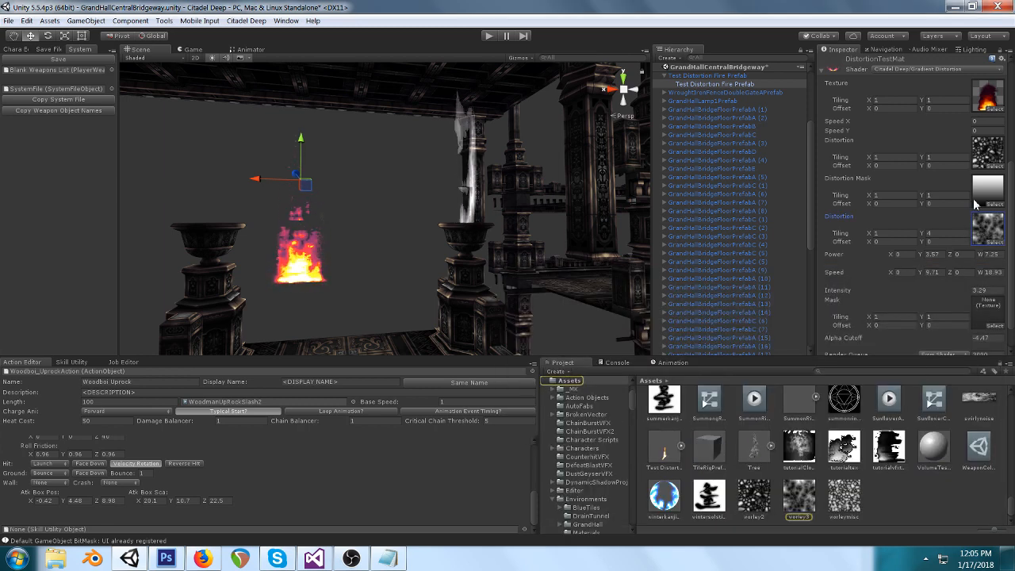
# Step: Clear the first distortion texture by choosing None and set the second distortion texture's Y tiling to 1
pyautogui.click(995, 168)
pyautogui.moveTo(990, 460); pyautogui.dragTo(991, 320)
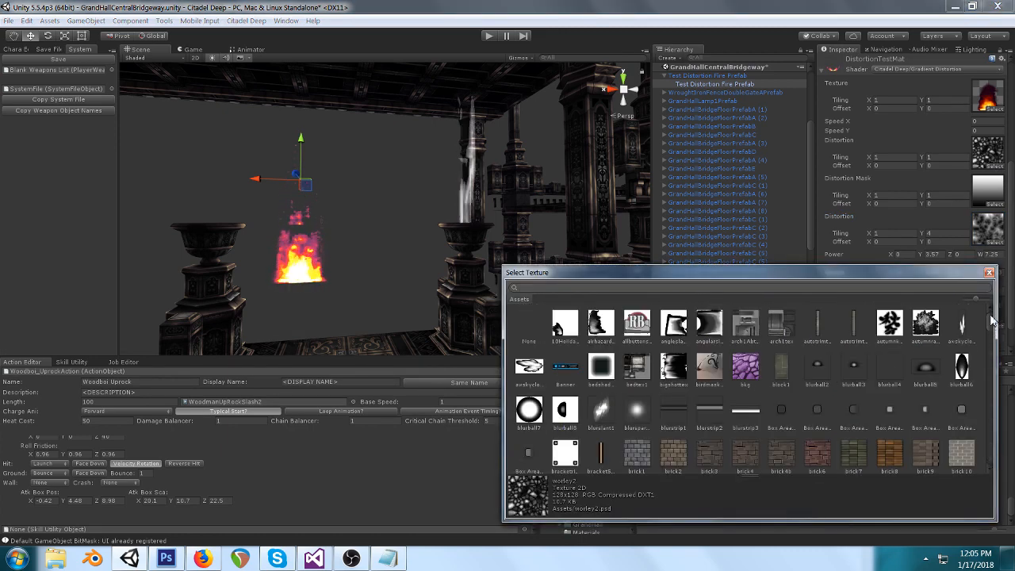
pyautogui.doubleClick(524, 332)
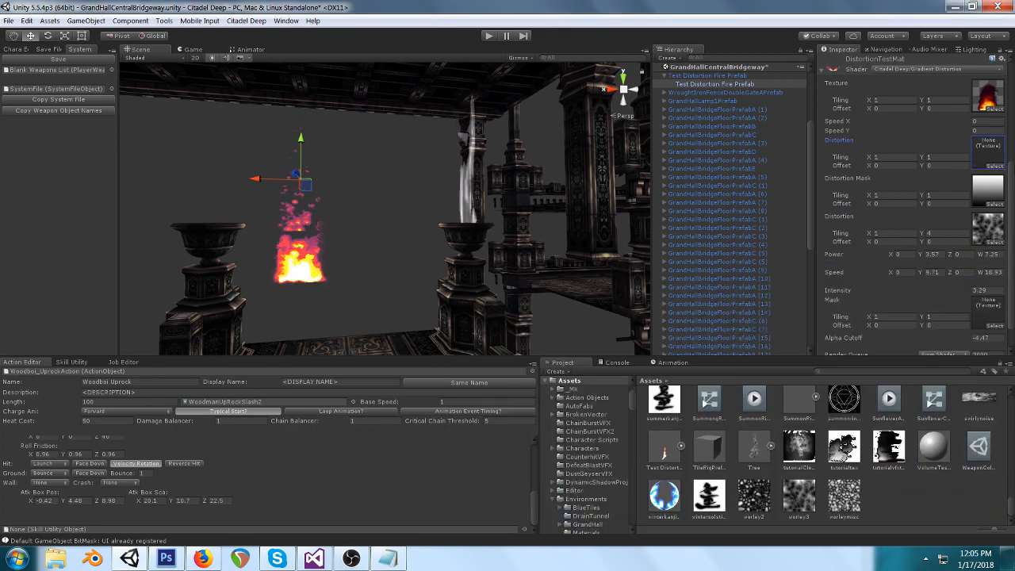
pyautogui.click(940, 231)
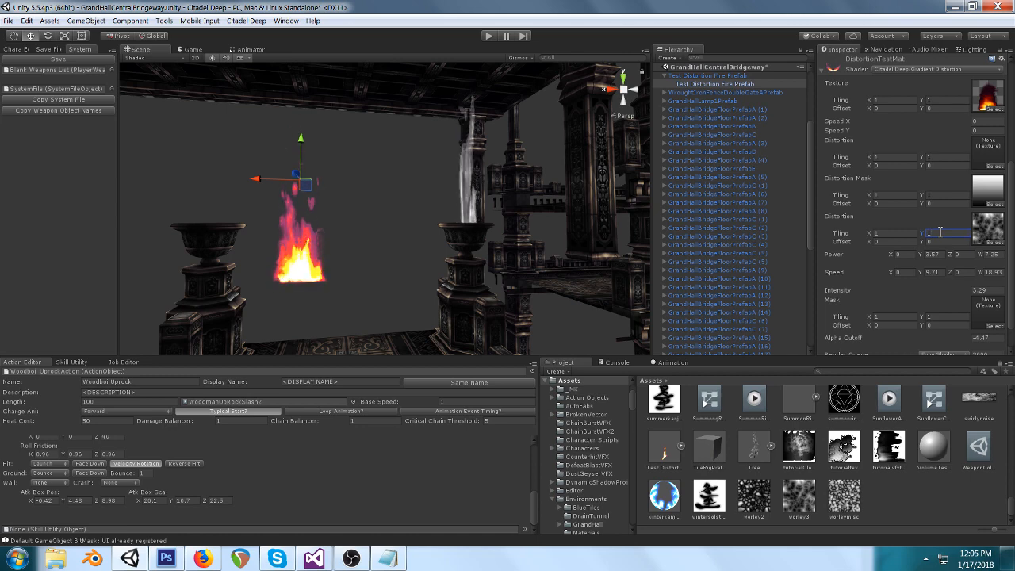
# Step: Set the second distortion's W Power to 3.97 and its W Speed to 1.49
pyautogui.click(993, 272)
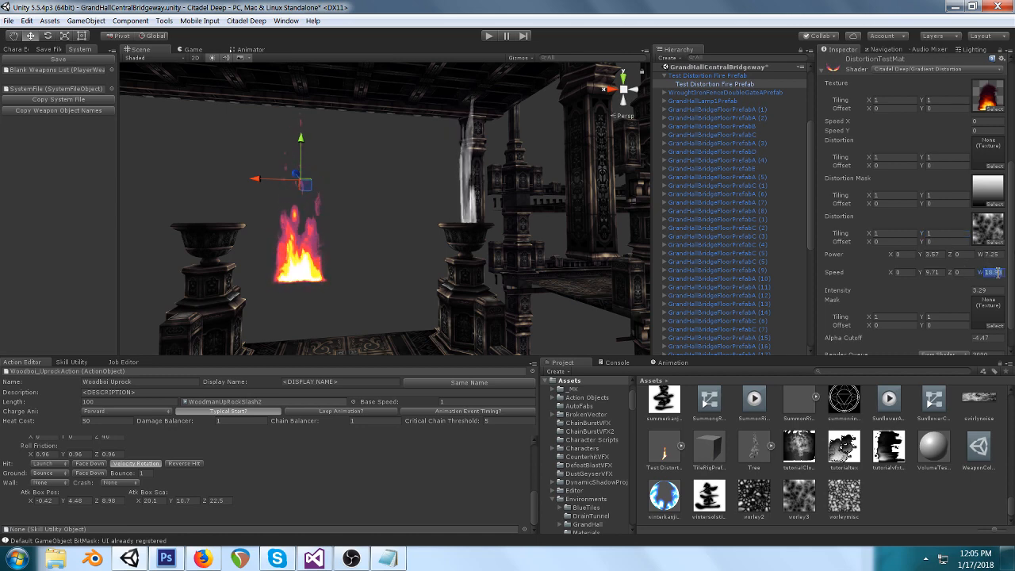
pyautogui.click(997, 257)
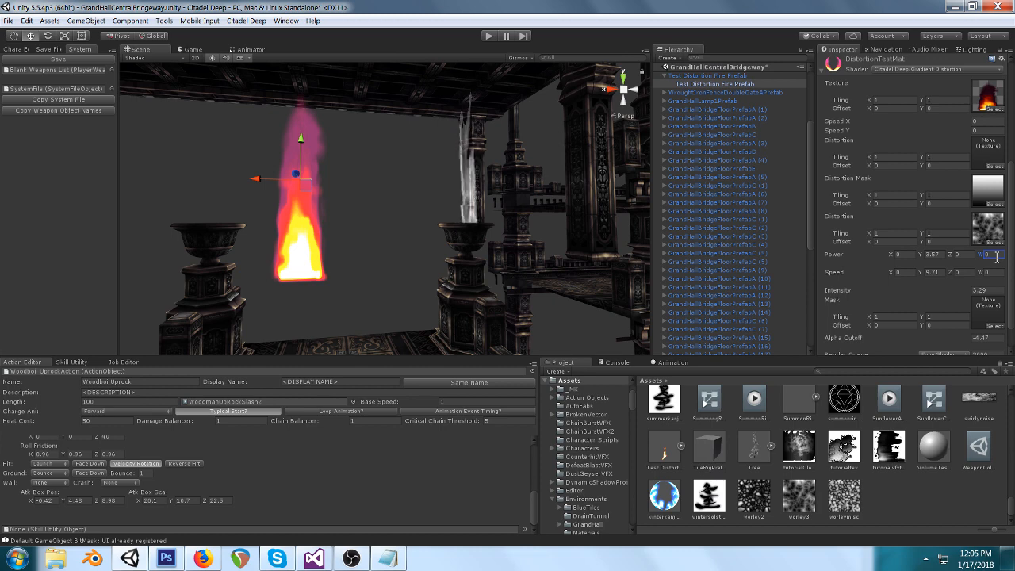
pyautogui.write('1.05')
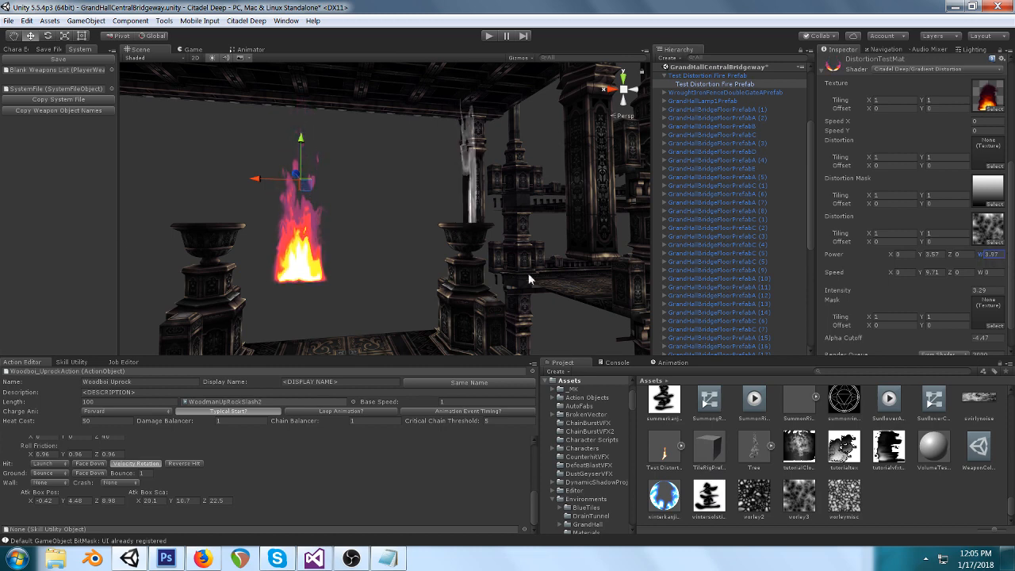
pyautogui.click(987, 273)
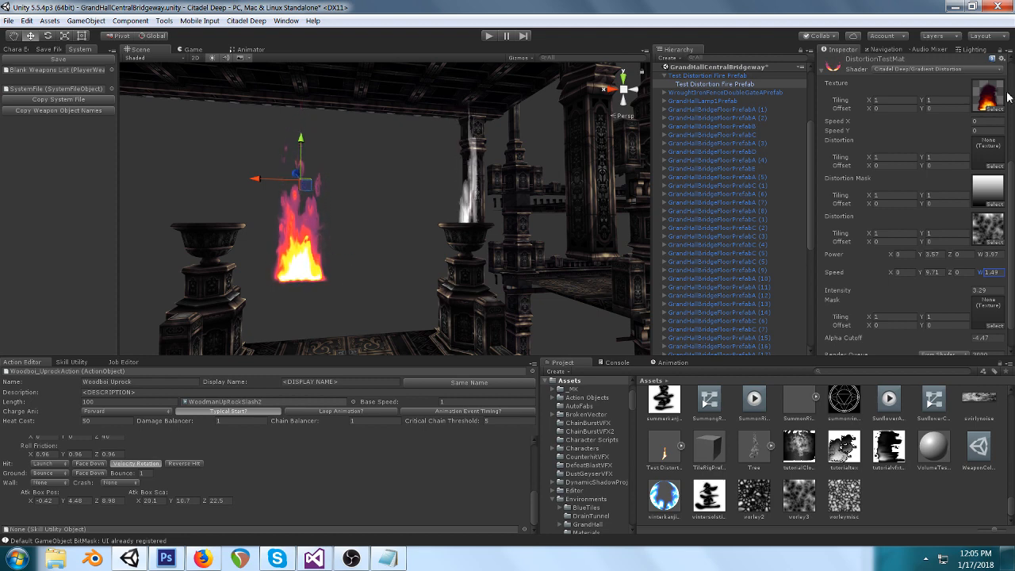
# Step: Replace the fire material's main texture with the grayscale shunmasktex texture
pyautogui.click(996, 111)
pyautogui.click(779, 345)
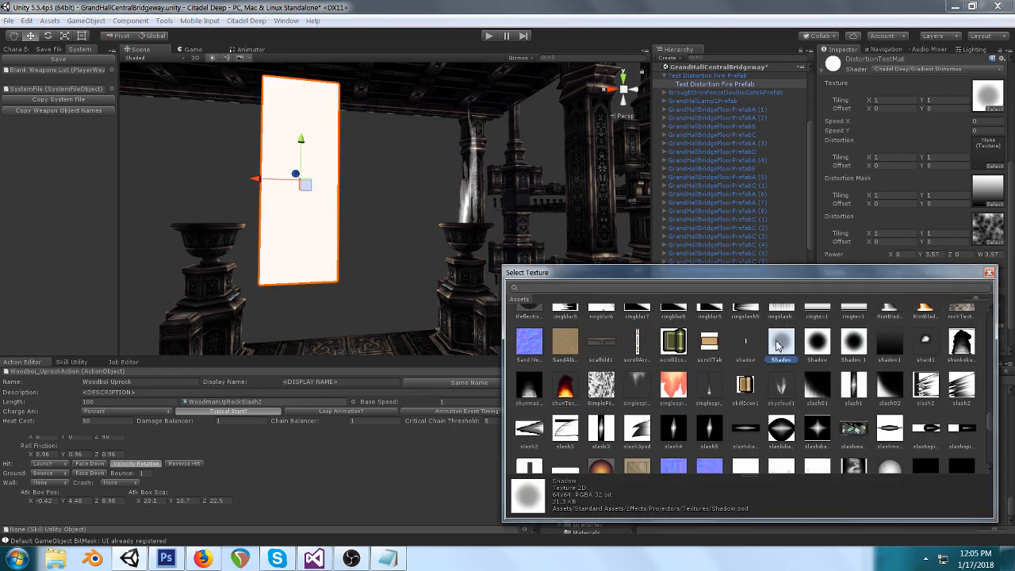
pyautogui.click(530, 387)
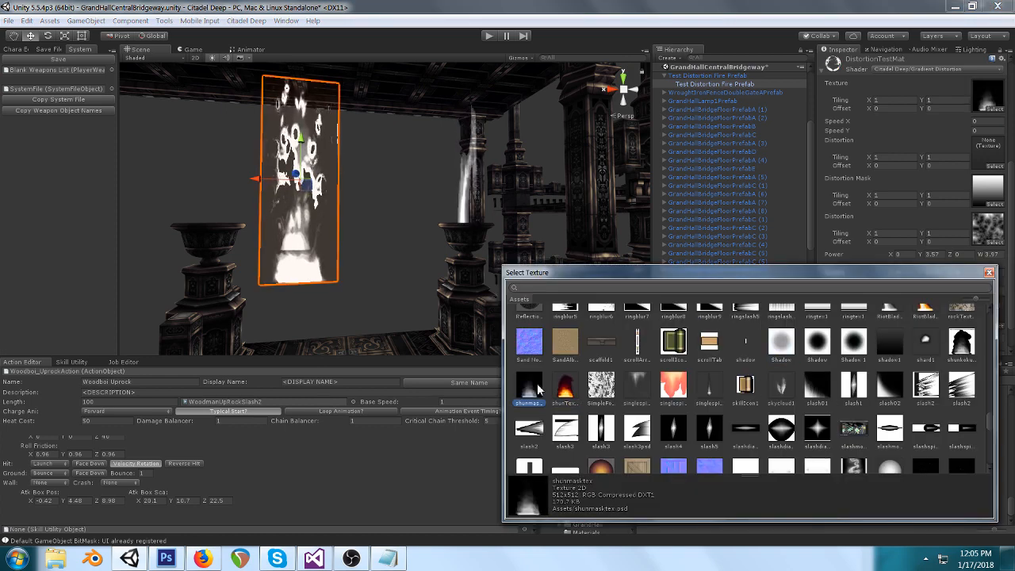
pyautogui.click(989, 273)
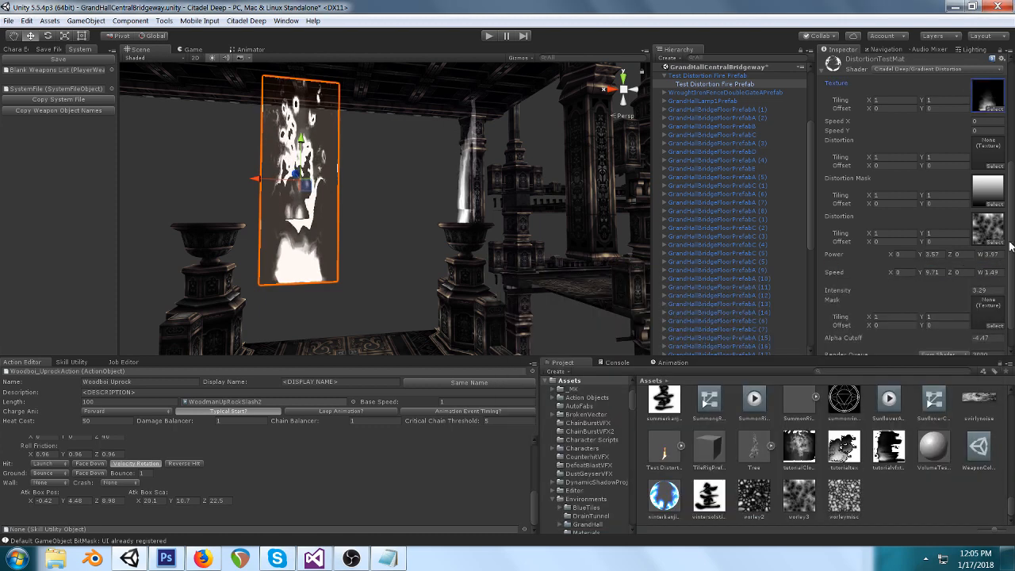
pyautogui.click(988, 110)
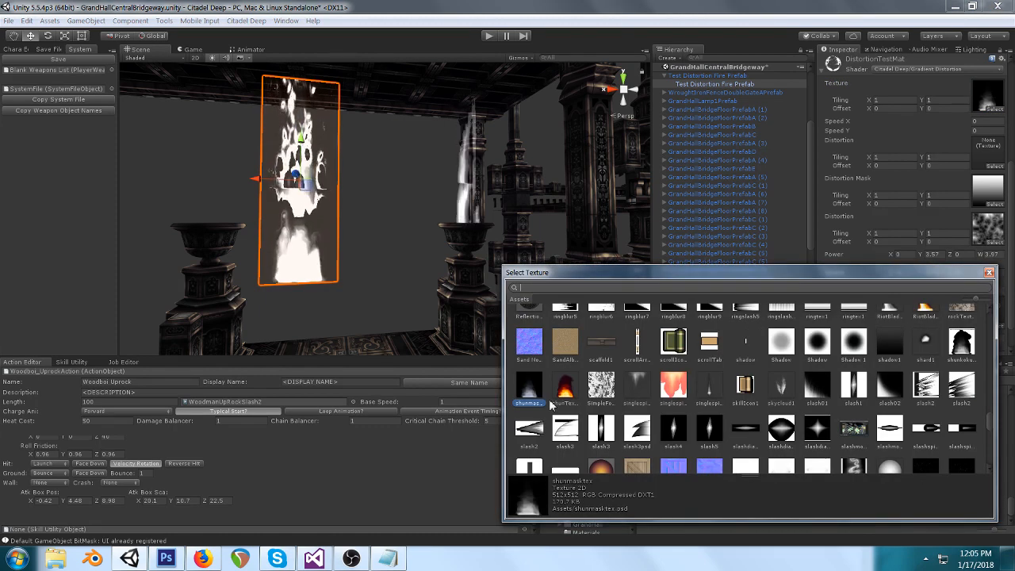
pyautogui.doubleClick(532, 390)
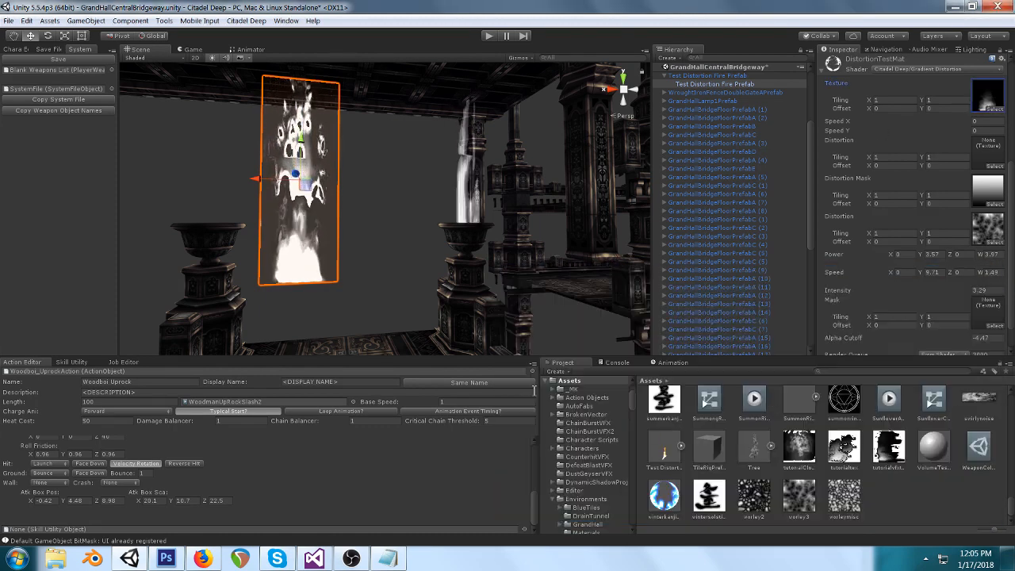
# Step: Locate the shunmasktex asset in the project and set its Wrap Mode to Clamp
pyautogui.click(981, 103)
pyautogui.click(976, 464)
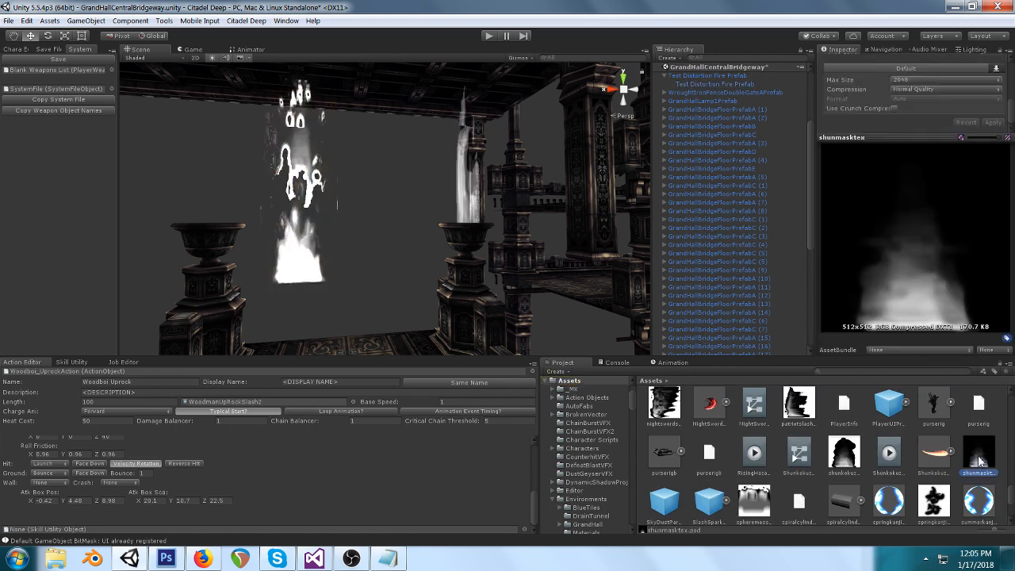
pyautogui.scroll(4, 910, 111)
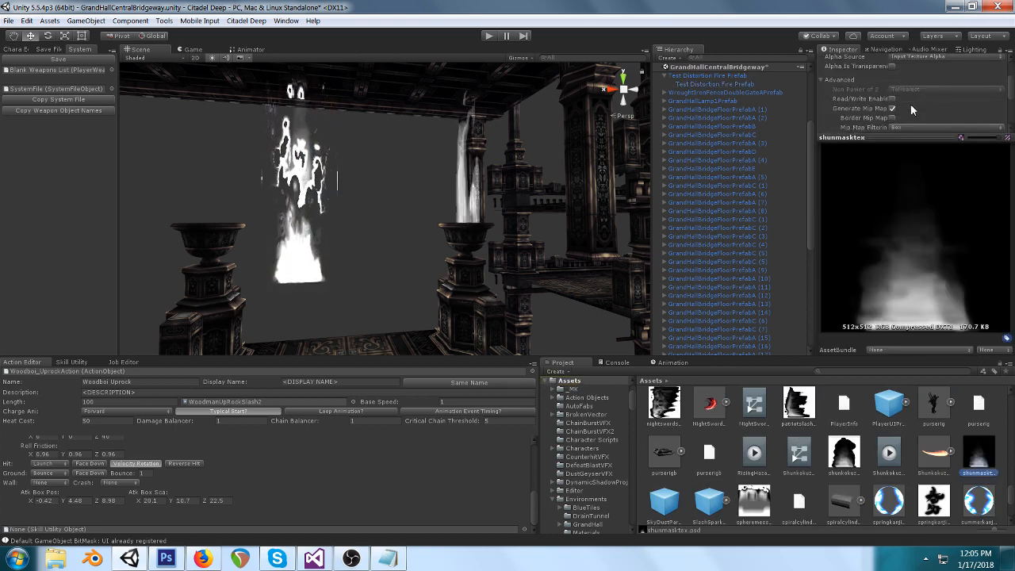
pyautogui.click(917, 96)
pyautogui.click(919, 116)
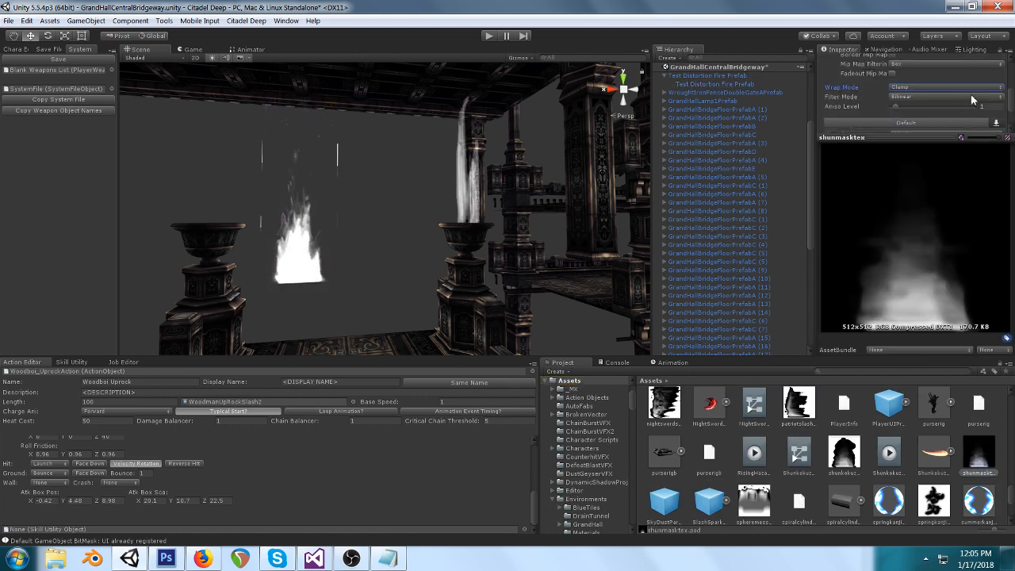
# Step: Turn off mip map generation for shunmasktex and apply the import settings
pyautogui.scroll(-4, 972, 99)
pyautogui.scroll(2, 975, 115)
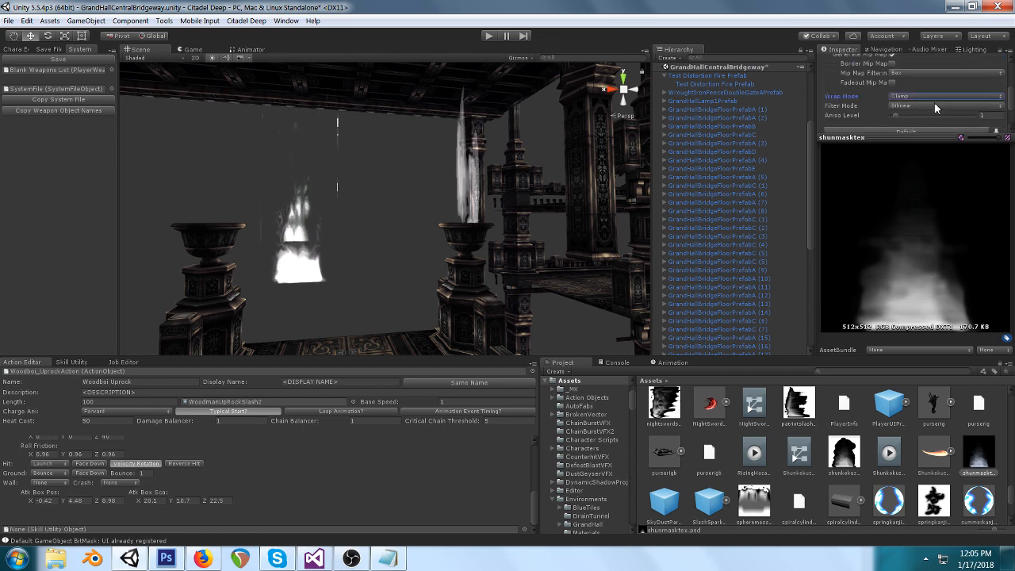
pyautogui.scroll(2, 903, 92)
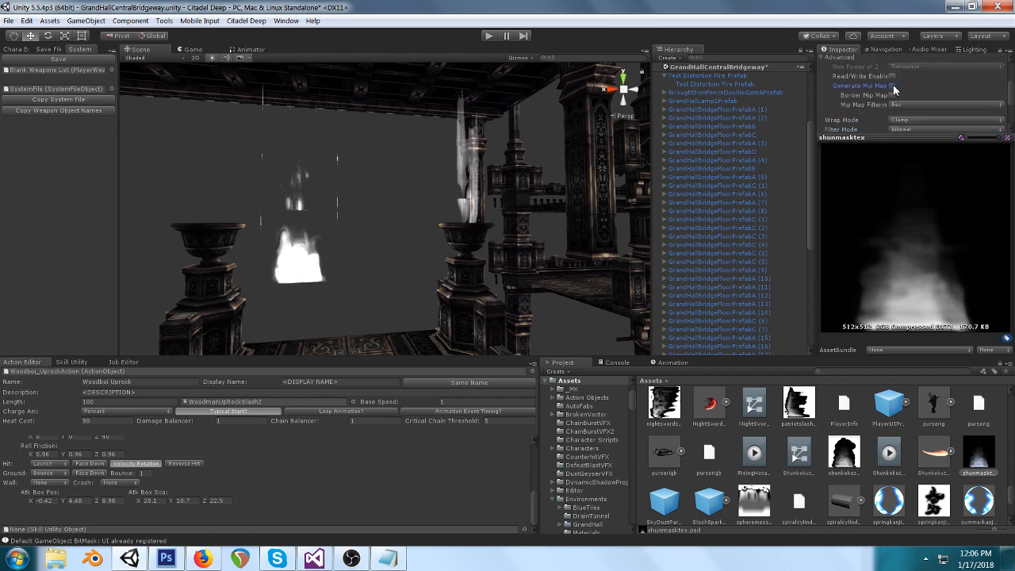
pyautogui.scroll(-4, 892, 95)
pyautogui.click(994, 123)
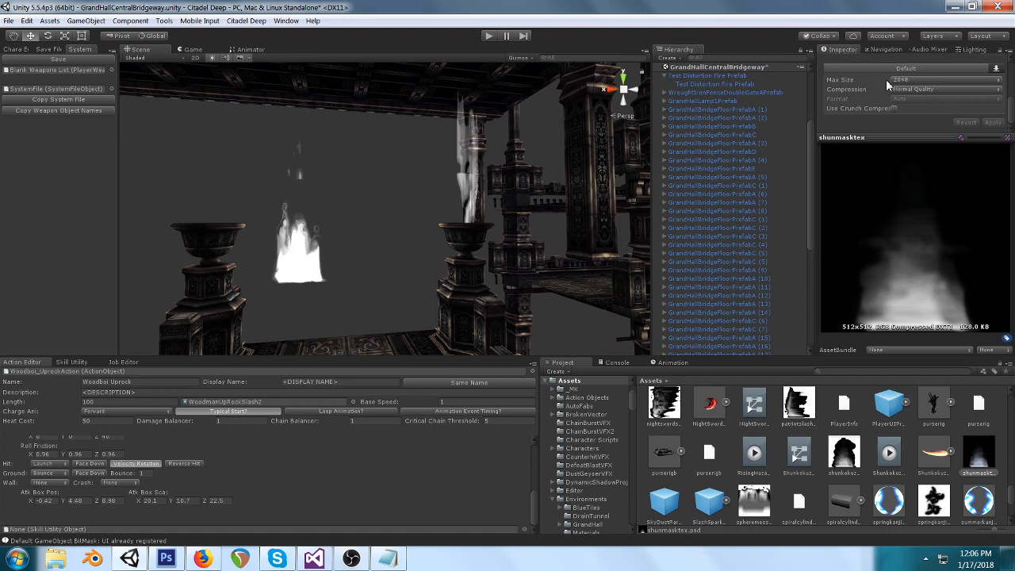
# Step: Set the compression of shunmasktex to None, apply it and view the flame from the front
pyautogui.click(912, 98)
pyautogui.click(912, 101)
pyautogui.click(989, 123)
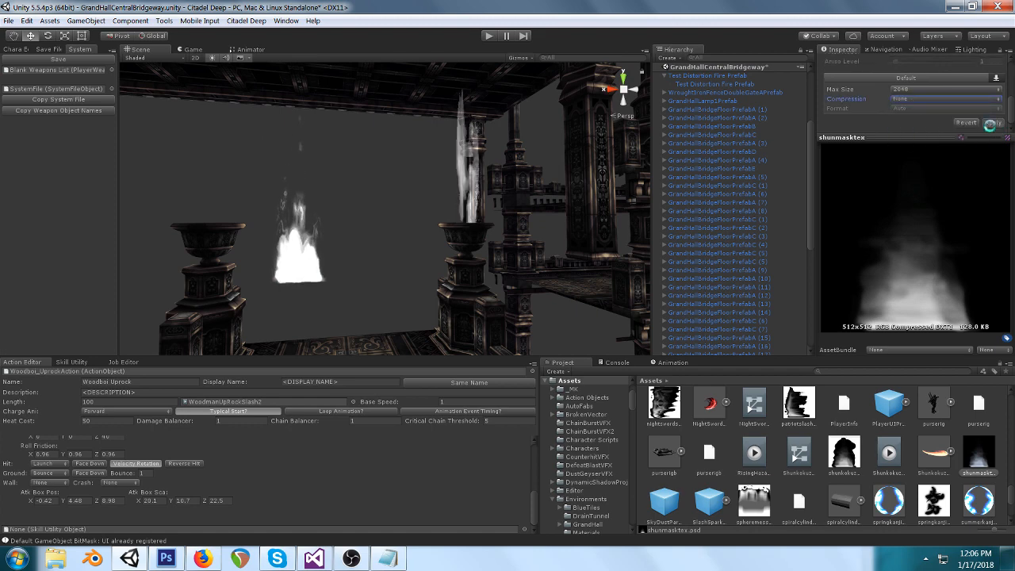
pyautogui.moveTo(501, 270); pyautogui.dragTo(428, 272, button='right')
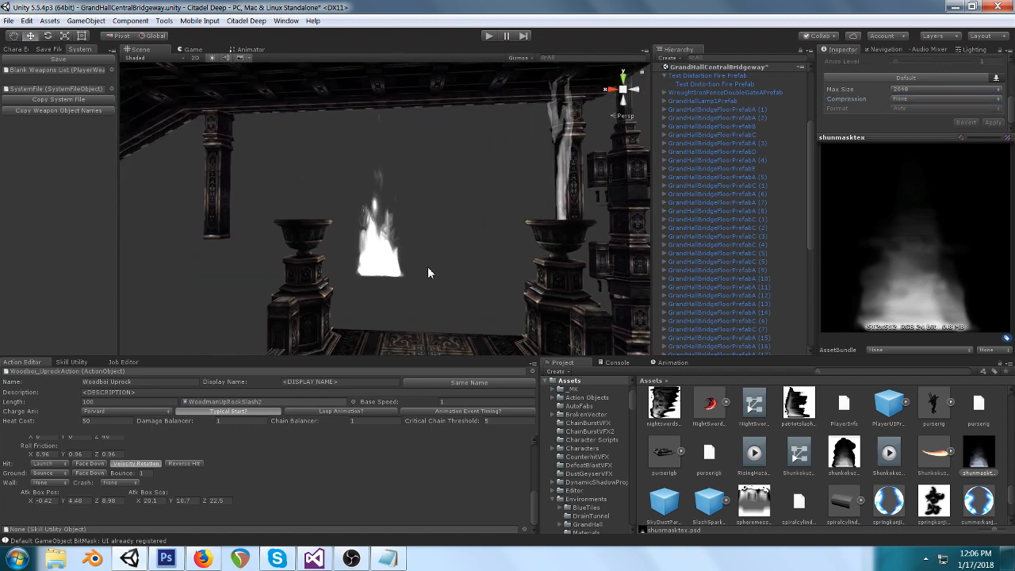
# Step: In Visual Studio, comment out the dis.x and dis.y clamp lines in GradientDistortion.shader and save the file
pyautogui.click(314, 558)
pyautogui.scroll(-1, 314, 330)
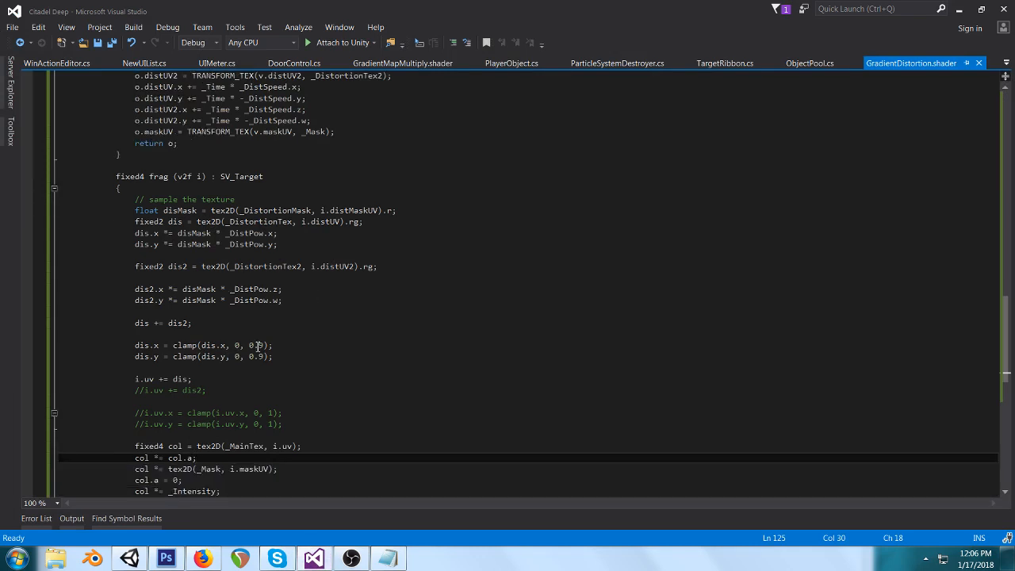
pyautogui.click(135, 345)
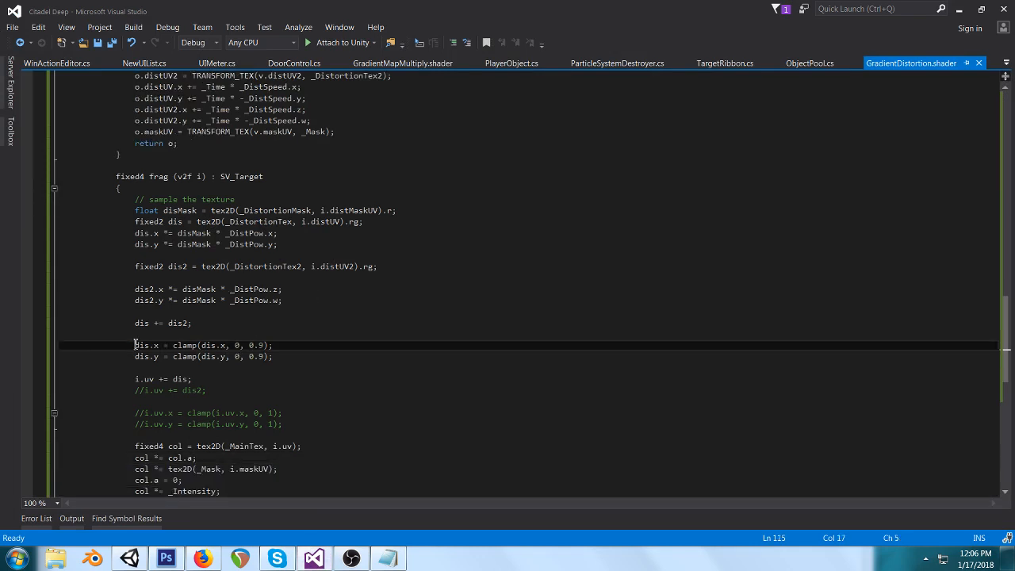
pyautogui.write('//')
pyautogui.press('Down')
pyautogui.press('Home')
pyautogui.write('//')
pyautogui.hotkey('ctrl', 's')
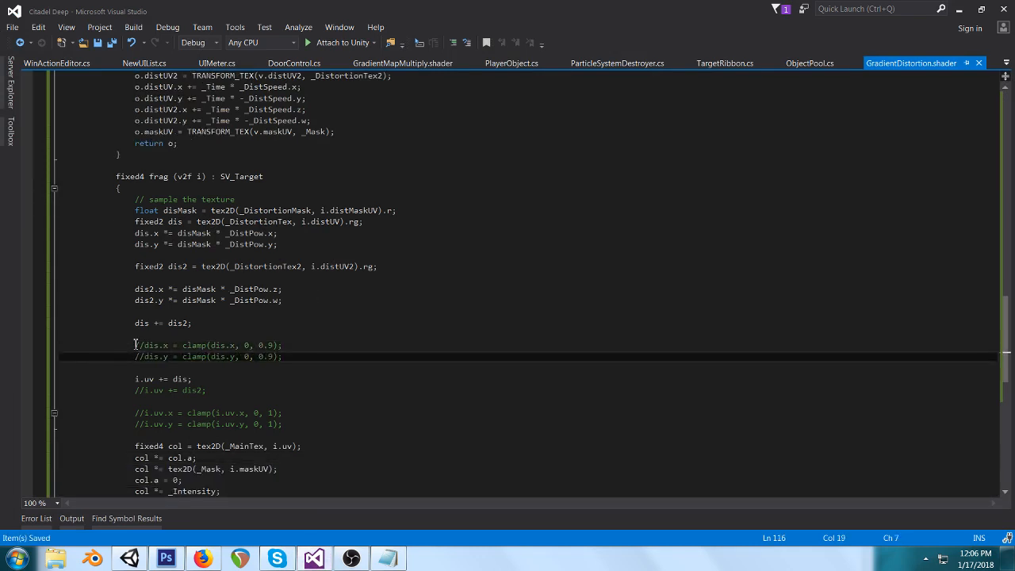
# Step: Switch to Unity, select the test fire quad and raise its material's distortion Power W to 19.15
pyautogui.click(130, 558)
pyautogui.moveTo(439, 204); pyautogui.dragTo(428, 204, button='right')
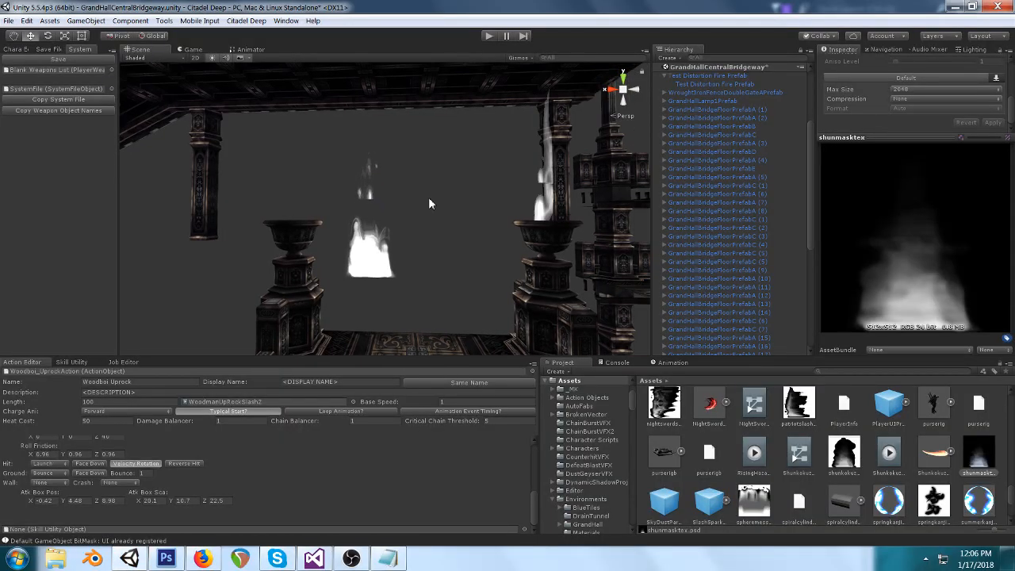
pyautogui.click(369, 238)
pyautogui.click(436, 280)
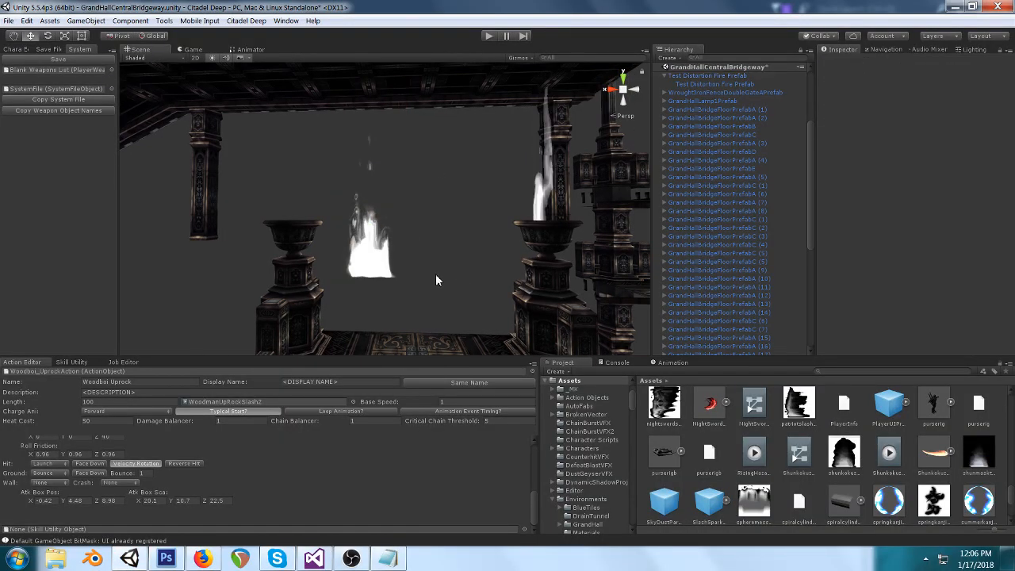
pyautogui.click(369, 238)
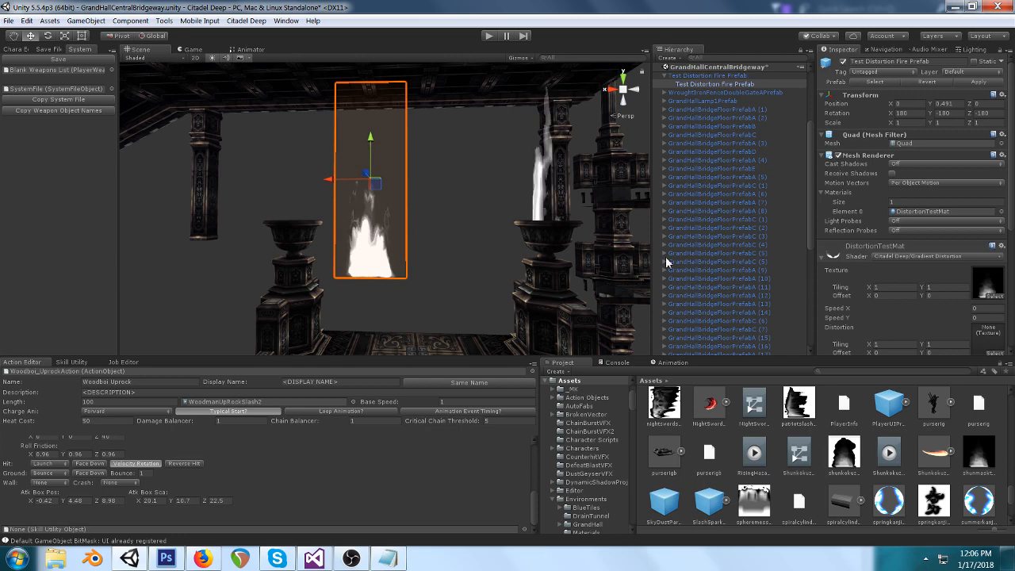
pyautogui.click(387, 135)
pyautogui.click(360, 151)
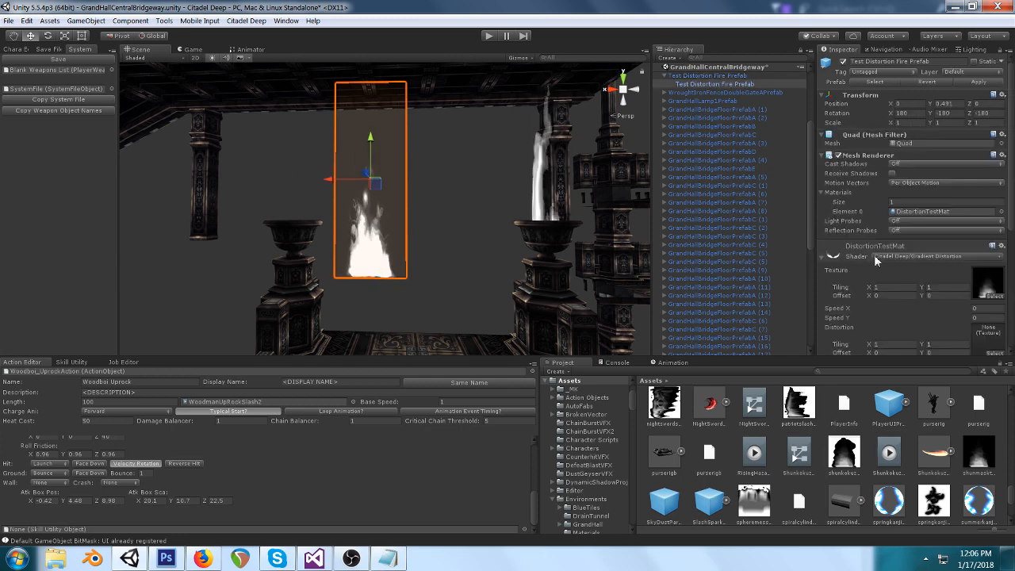
pyautogui.scroll(-3, 875, 255)
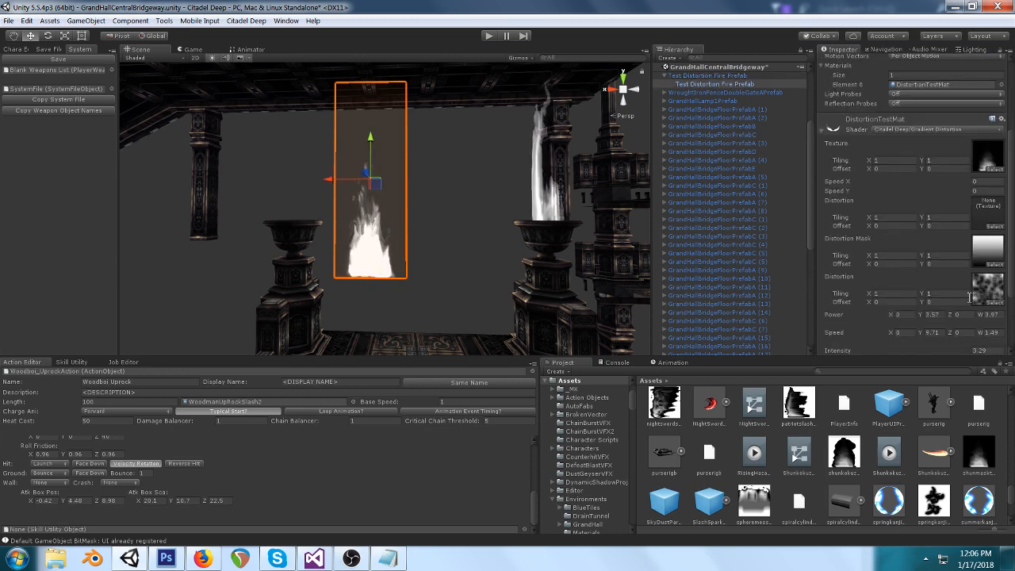
pyautogui.moveTo(921, 315); pyautogui.dragTo(792, 295)
pyautogui.click(922, 333)
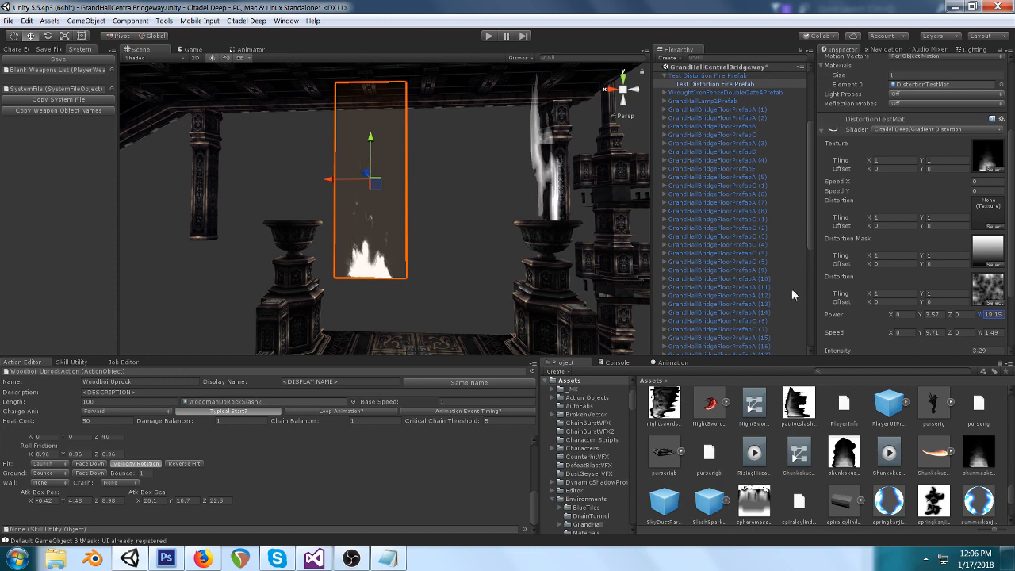
# Step: Try removing the fire material's Distortion Mask texture by choosing None
pyautogui.click(995, 264)
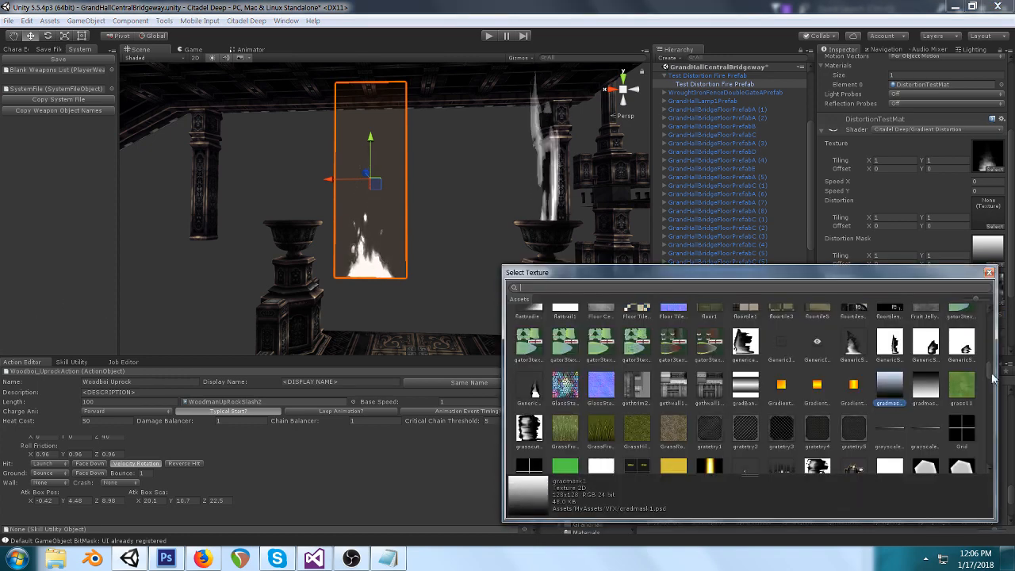
pyautogui.moveTo(990, 373); pyautogui.dragTo(990, 310)
pyautogui.click(530, 333)
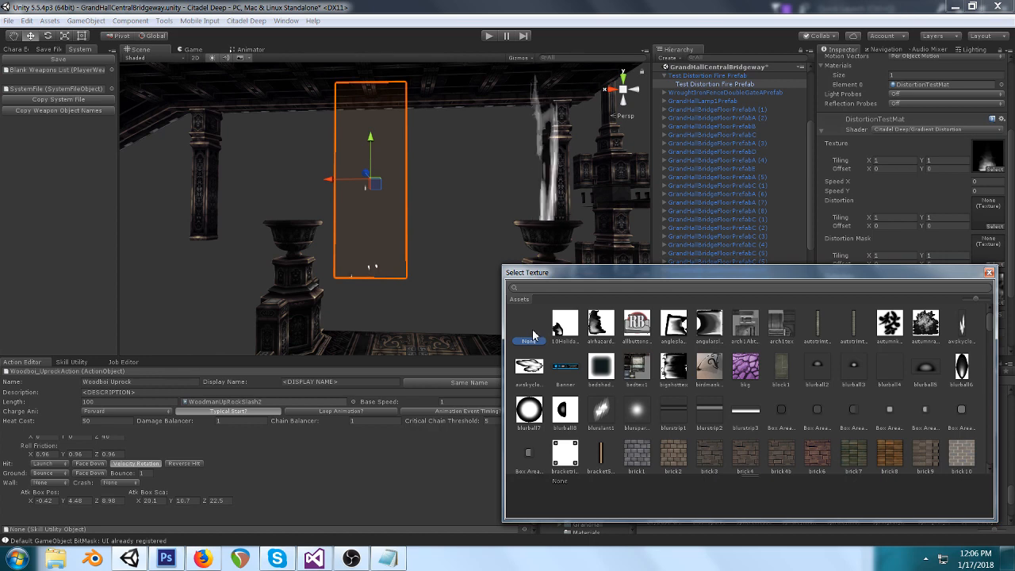
pyautogui.press('Escape')
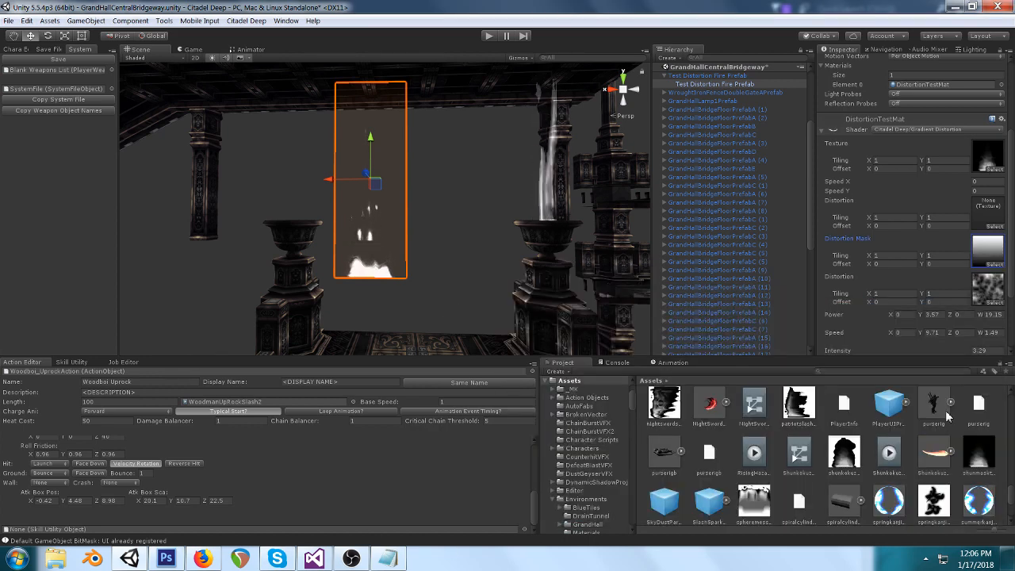
# Step: Set the Wrap Mode of shunmasktex to Repeat and view the resulting flame without selection
pyautogui.click(979, 454)
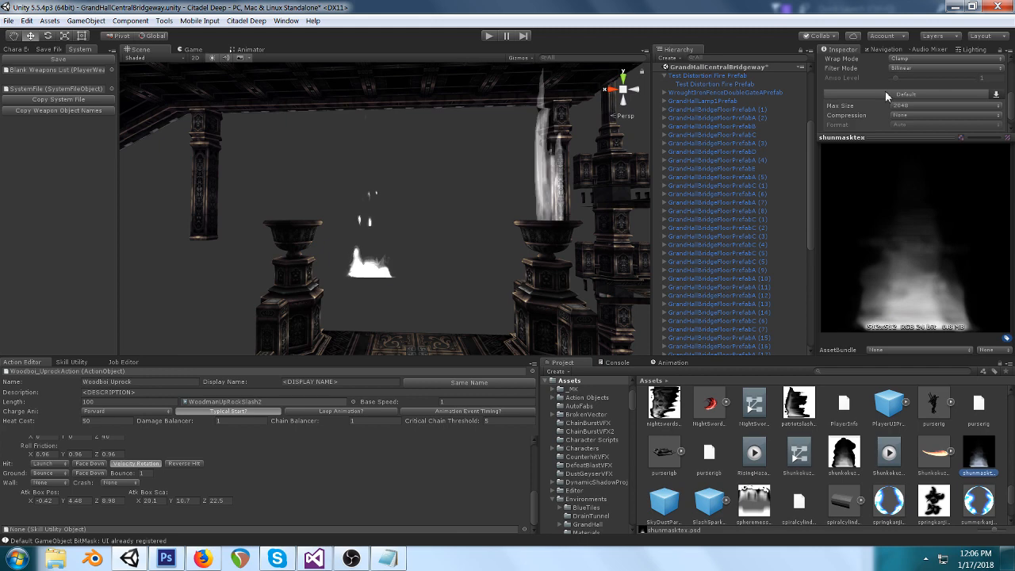
pyautogui.click(914, 61)
pyautogui.click(920, 70)
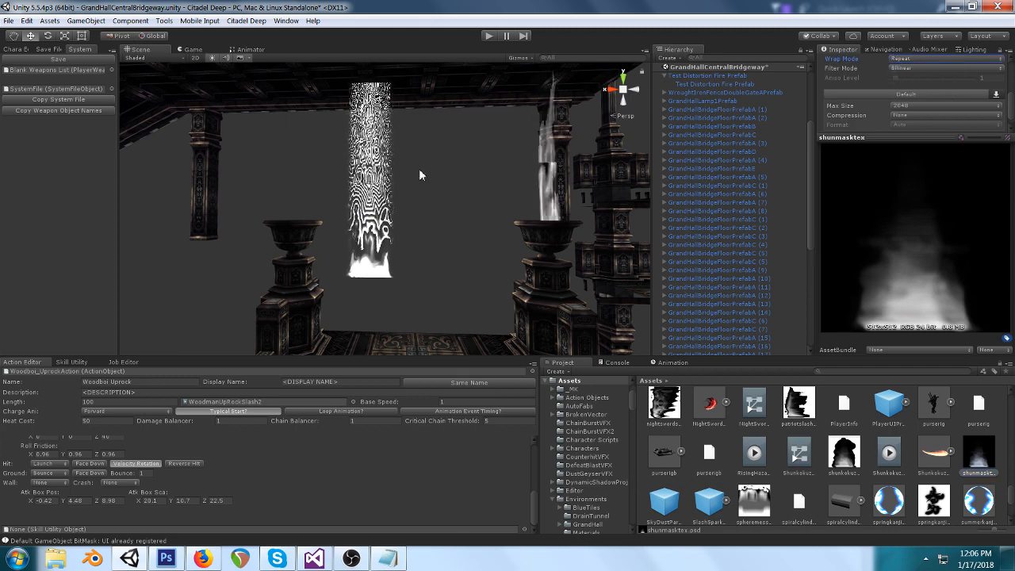
pyautogui.scroll(1, 476, 231)
pyautogui.scroll(-1, 476, 231)
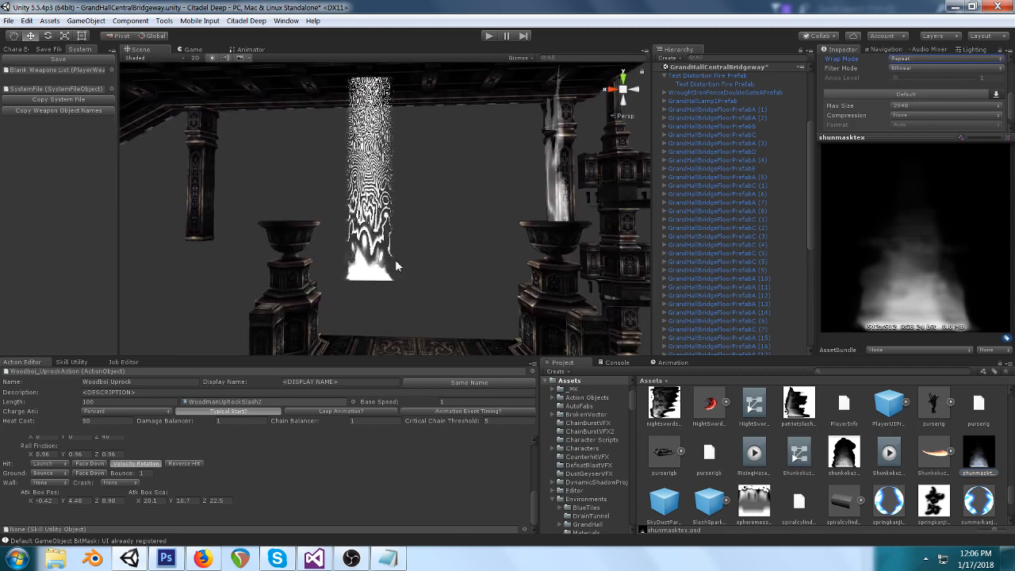
pyautogui.click(395, 259)
pyautogui.click(545, 300)
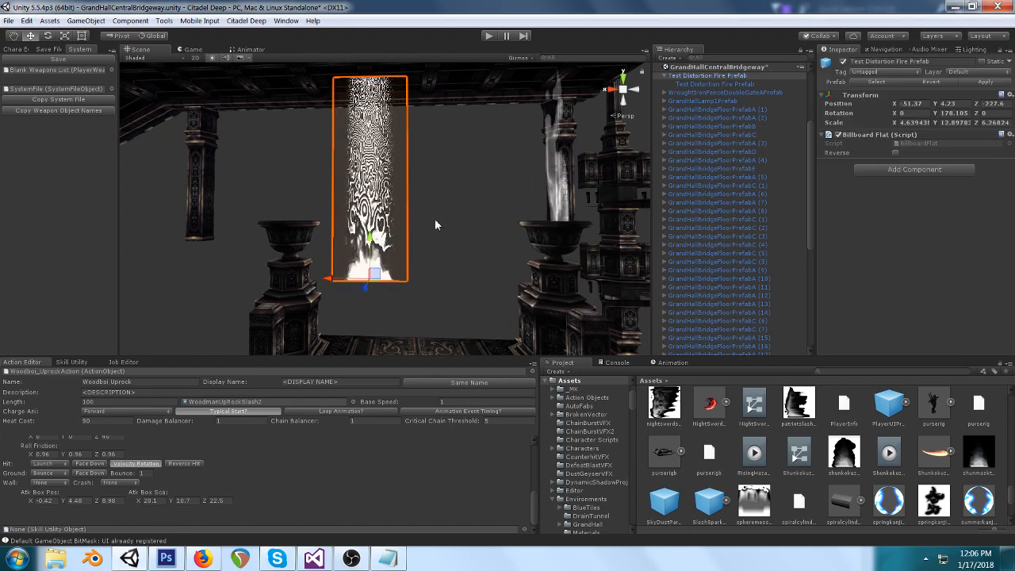
pyautogui.click(467, 273)
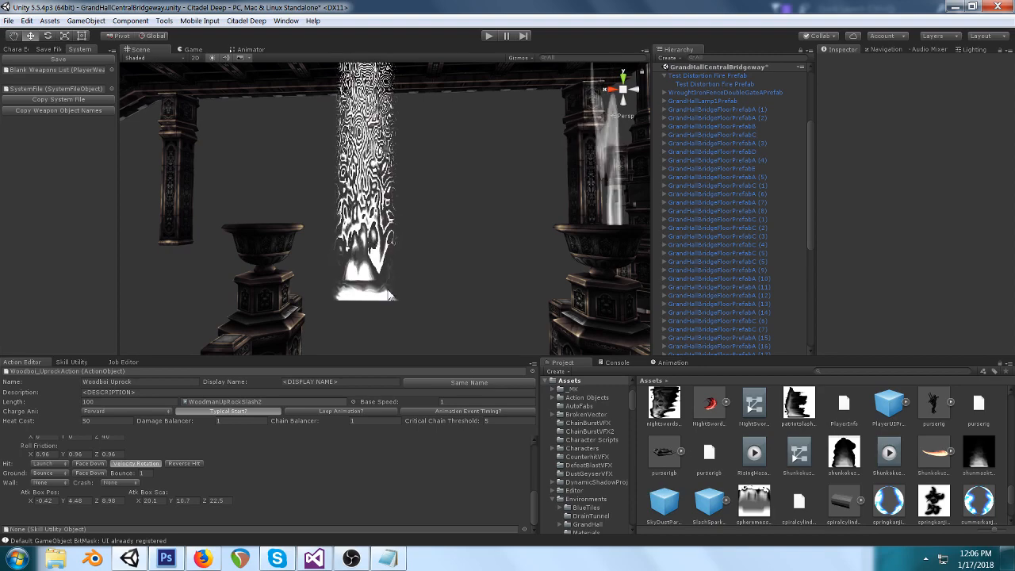
# Step: Try sideways distortion on the fire material with Power Z at -1.49, undo it and deselect the quad
pyautogui.click(388, 295)
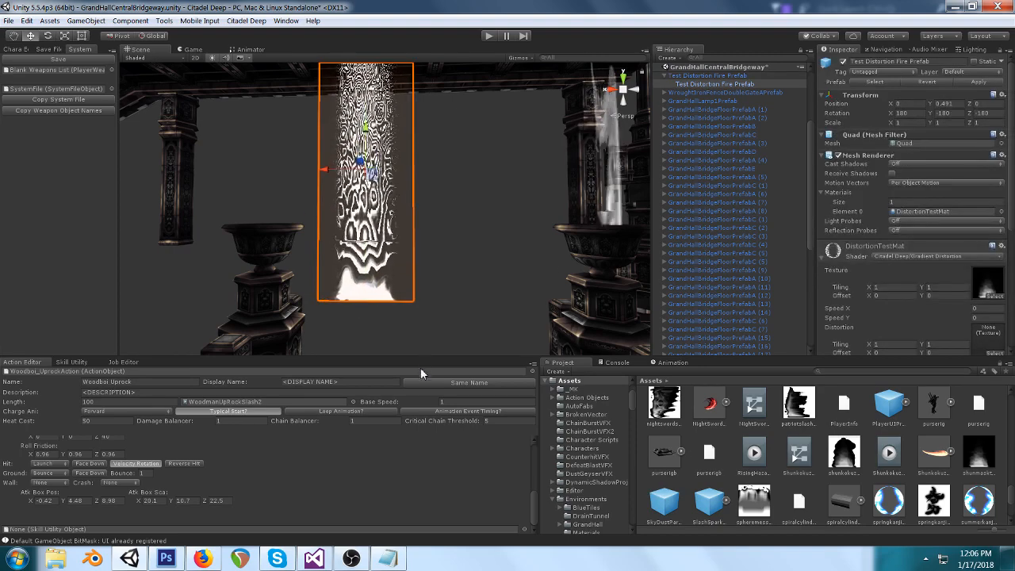
pyautogui.scroll(-4, 911, 265)
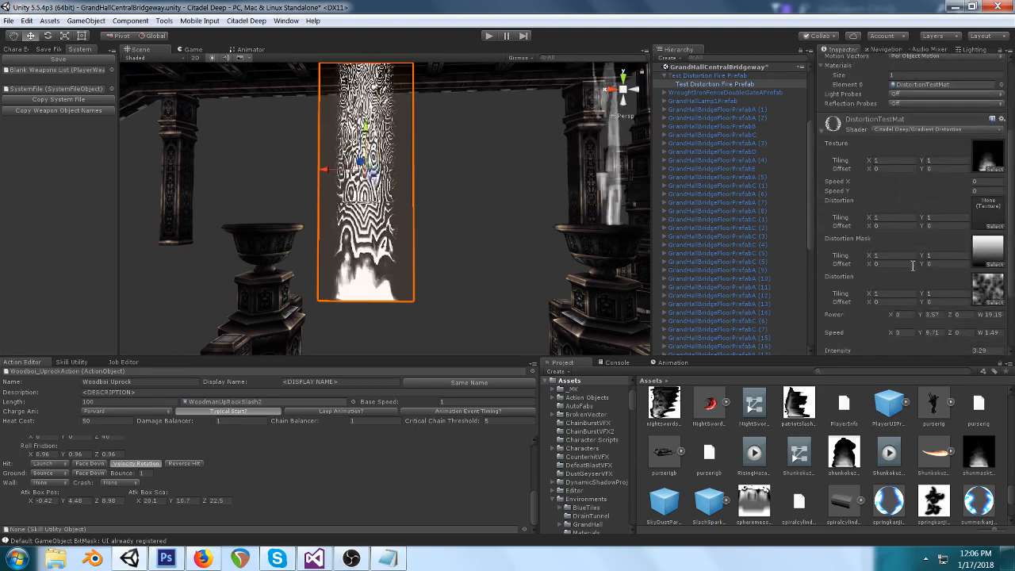
pyautogui.scroll(-2, 913, 265)
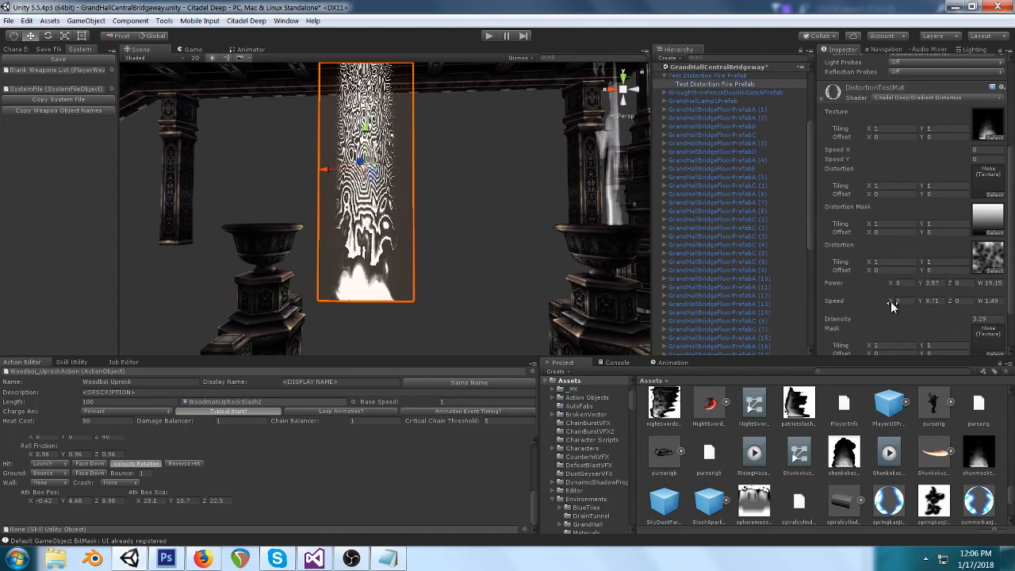
pyautogui.moveTo(891, 284); pyautogui.dragTo(913, 273)
pyautogui.hotkey('ctrl', 'z')
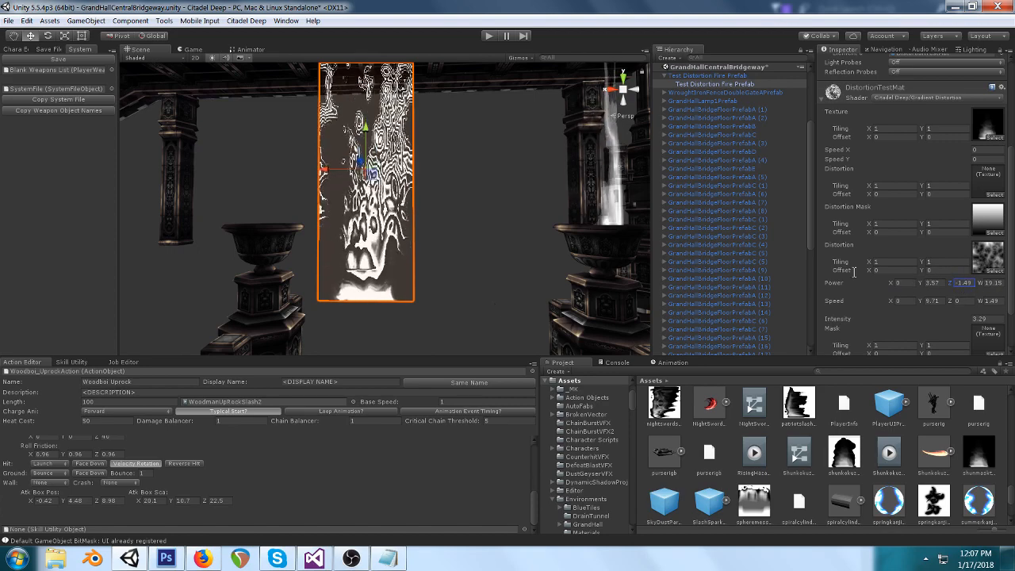
pyautogui.hotkey('ctrl', 'z')
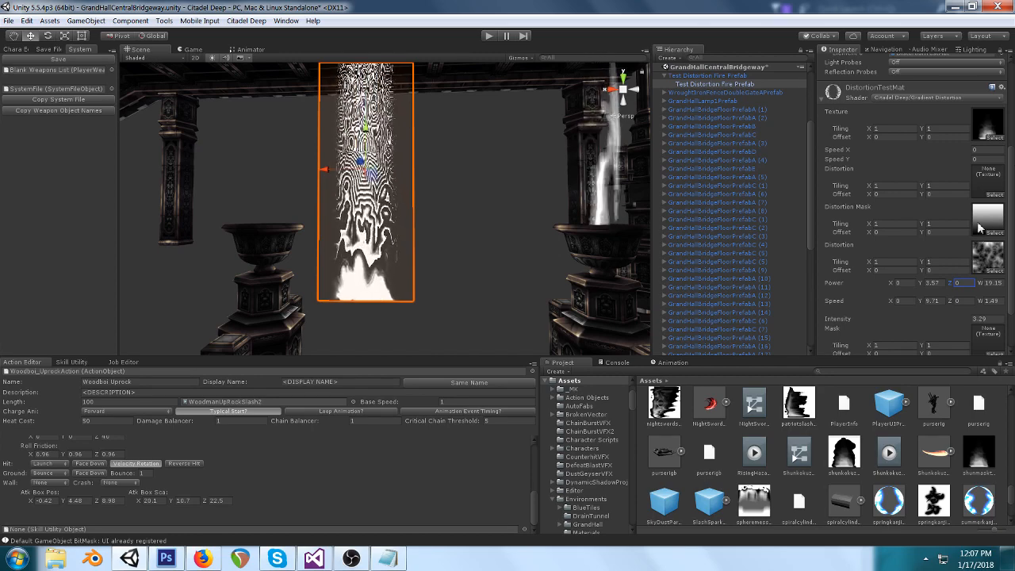
pyautogui.click(485, 341)
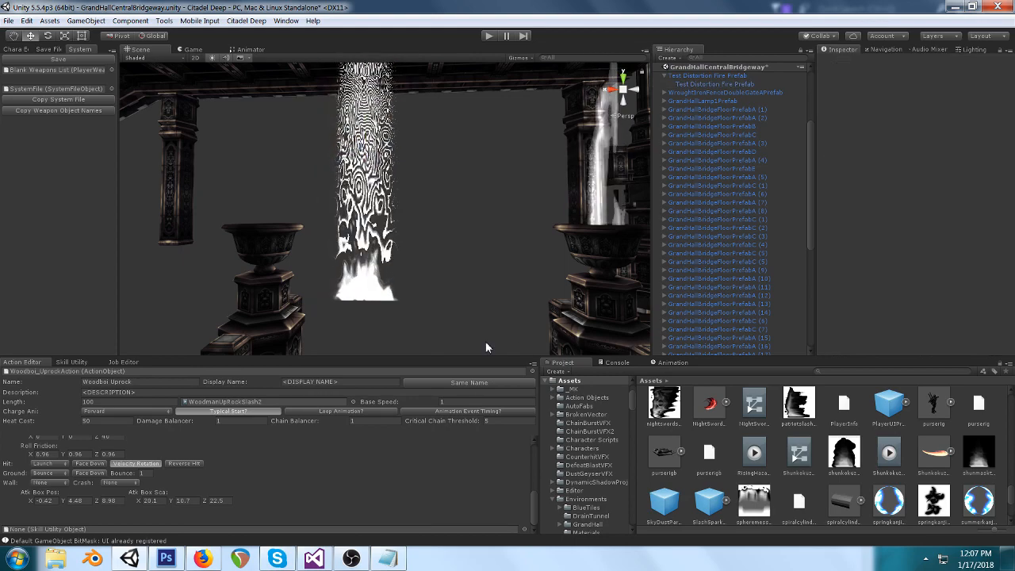
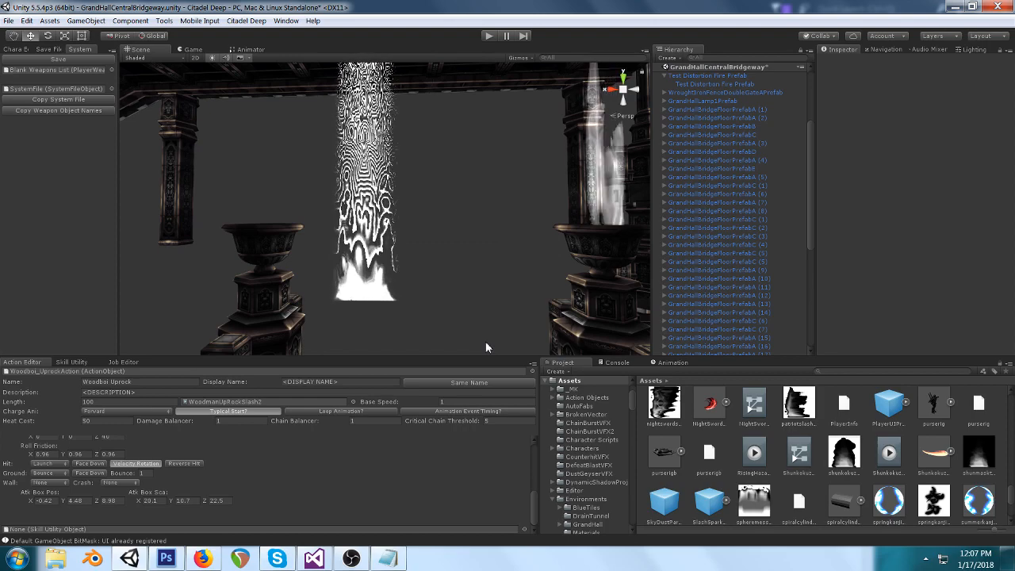
# Step: Undo the last few changes and redo them
pyautogui.hotkey('ctrl', 'z')
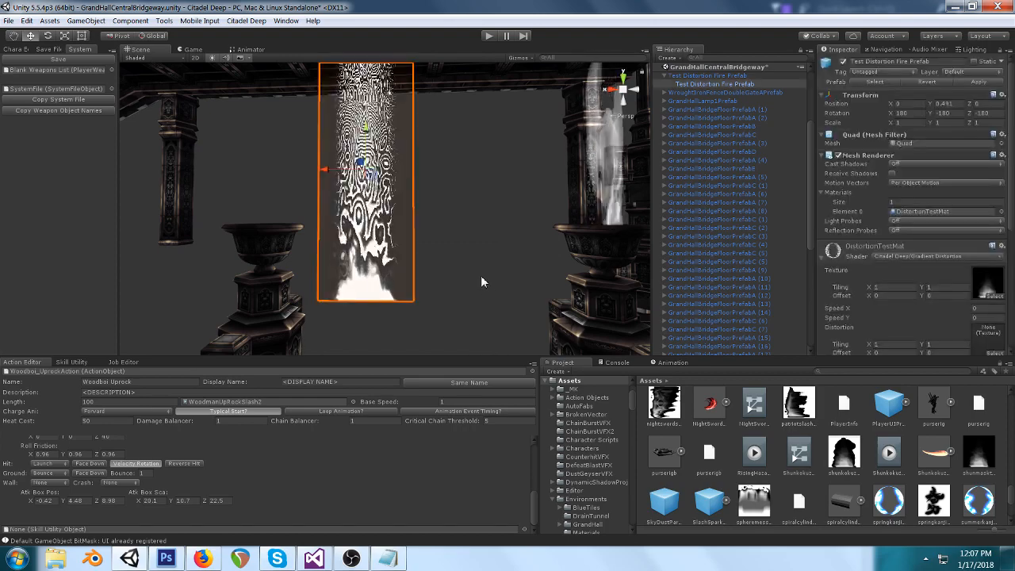
pyautogui.hotkey('ctrl', 'z')
pyautogui.hotkey('ctrl', 'z')
pyautogui.hotkey('ctrl', 'y')
pyautogui.hotkey('ctrl', 'y')
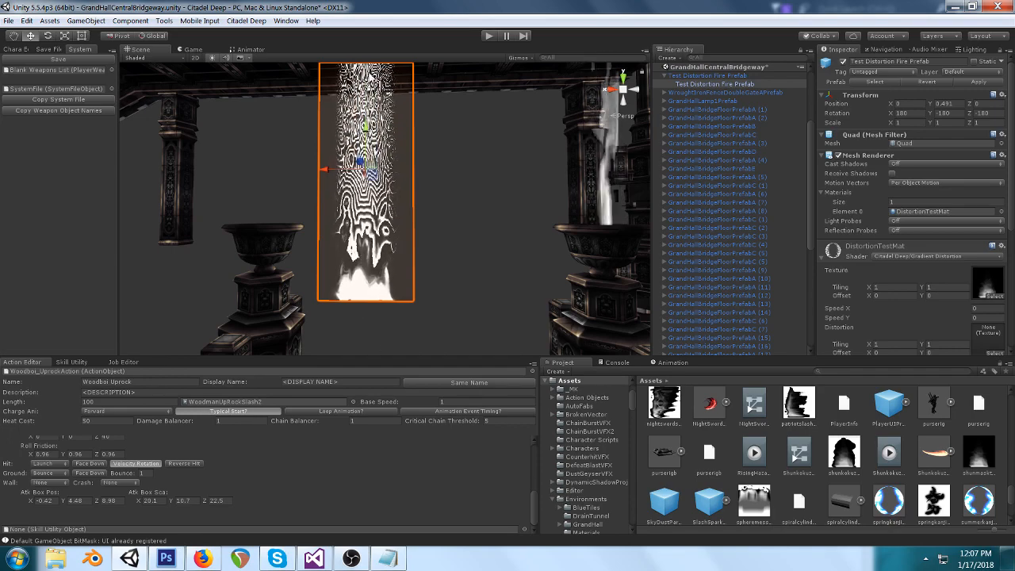
# Step: Examine the repeating distortion pattern along the fire quad, from its upper edge down to its base
pyautogui.moveTo(437, 124); pyautogui.dragTo(440, 132, button='middle')
pyautogui.scroll(1, 408, 218)
pyautogui.scroll(-1, 402, 221)
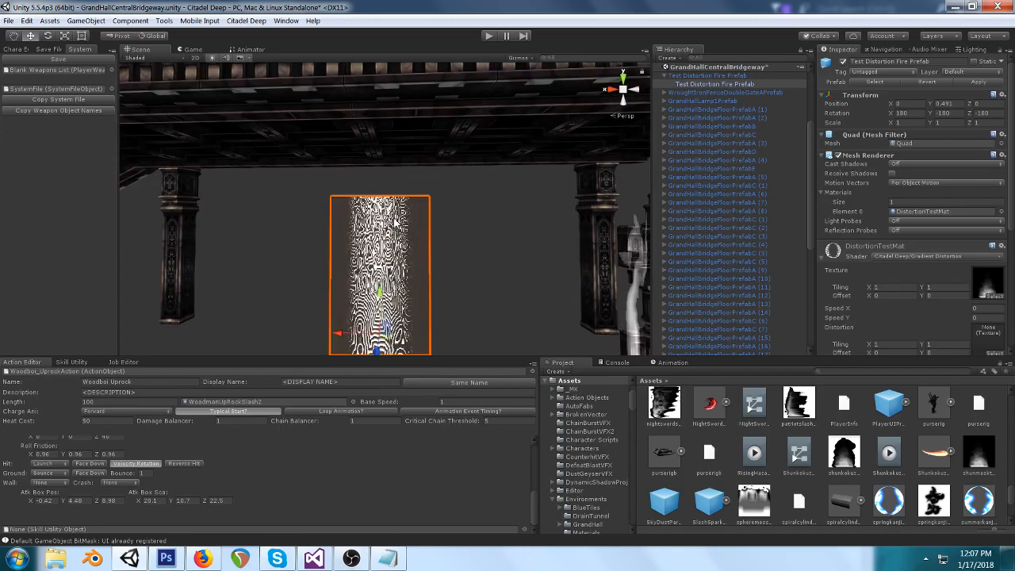
pyautogui.click(396, 220)
pyautogui.scroll(-3, 401, 230)
pyautogui.moveTo(422, 334); pyautogui.dragTo(414, 215, button='middle')
pyautogui.scroll(3, 415, 215)
pyautogui.moveTo(461, 119); pyautogui.dragTo(443, 300, button='middle')
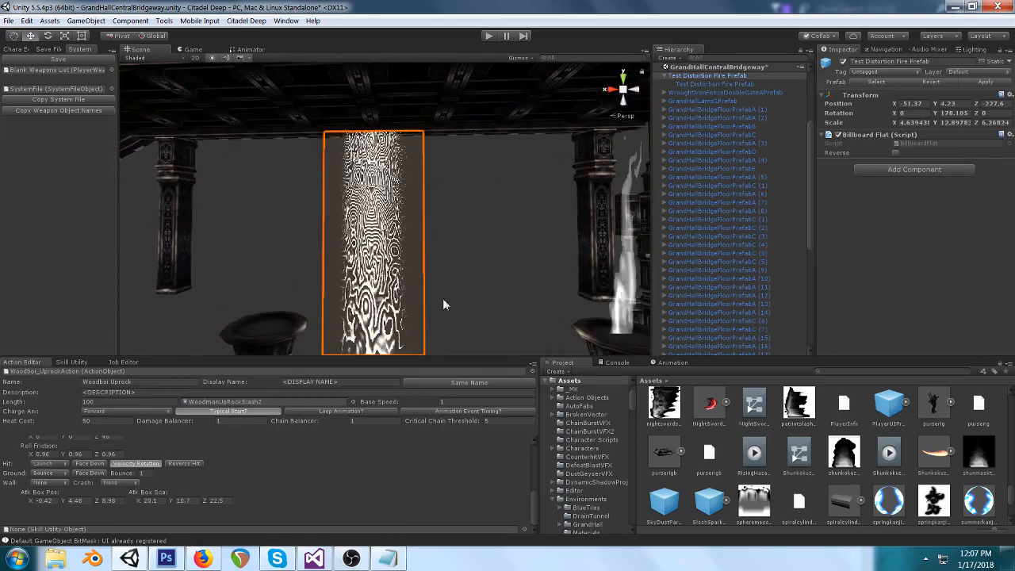
pyautogui.scroll(3, 441, 292)
pyautogui.moveTo(414, 222); pyautogui.dragTo(413, 340, button='middle')
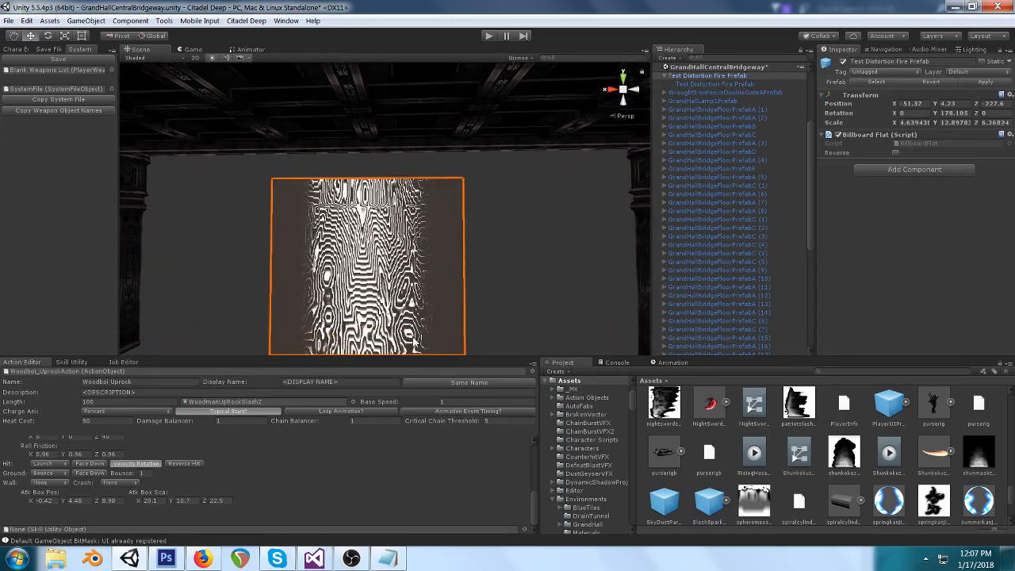
pyautogui.scroll(-3, 435, 330)
pyautogui.moveTo(487, 302); pyautogui.dragTo(499, 56, button='middle')
pyautogui.scroll(-3, 459, 192)
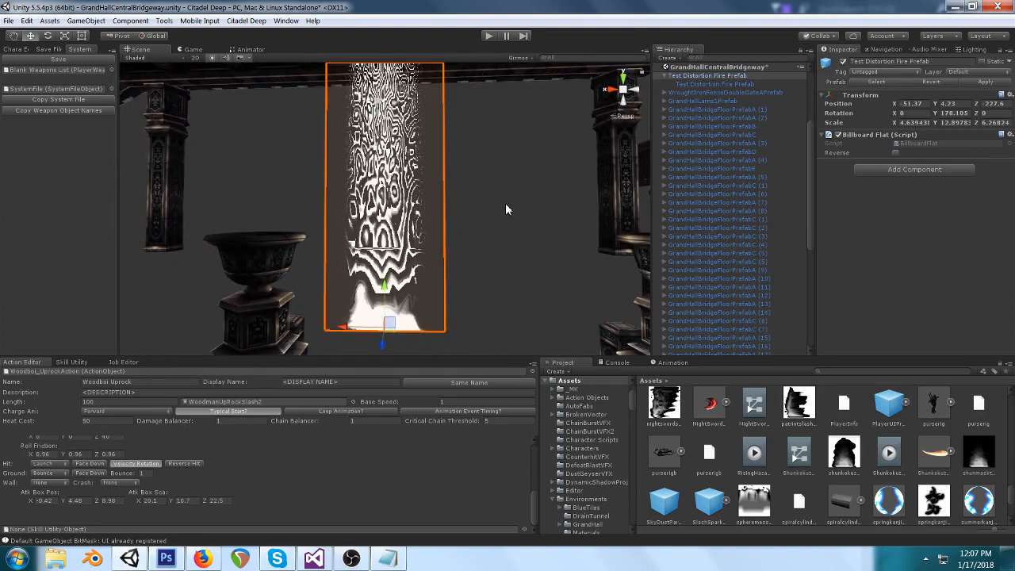
pyautogui.press('Down')
pyautogui.press('Up')
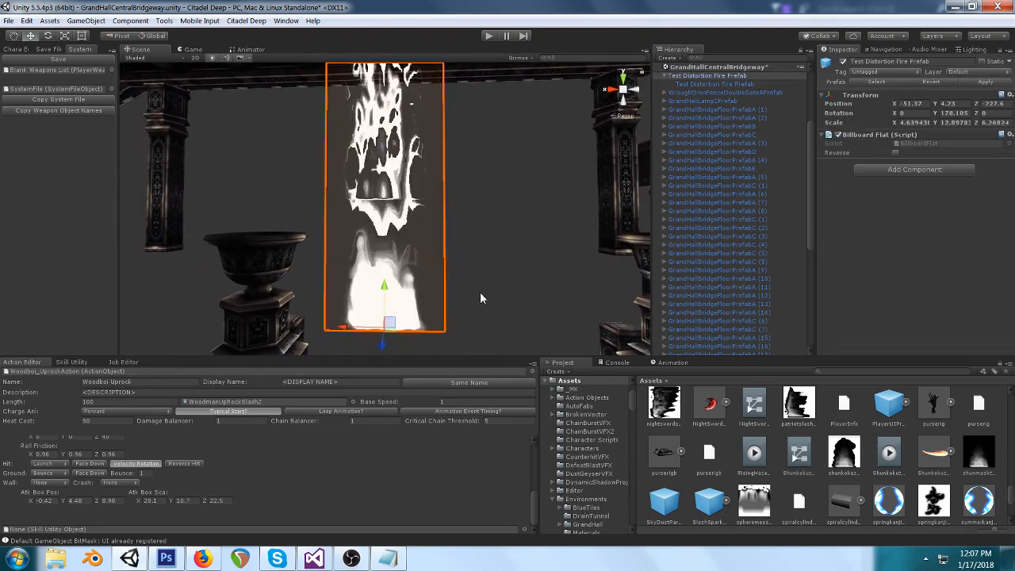
pyautogui.press('Down')
pyautogui.press('Up')
# Step: Set the Wrap Mode of shunmasktex to Clamp and view the flame with nothing selected
pyautogui.click(967, 459)
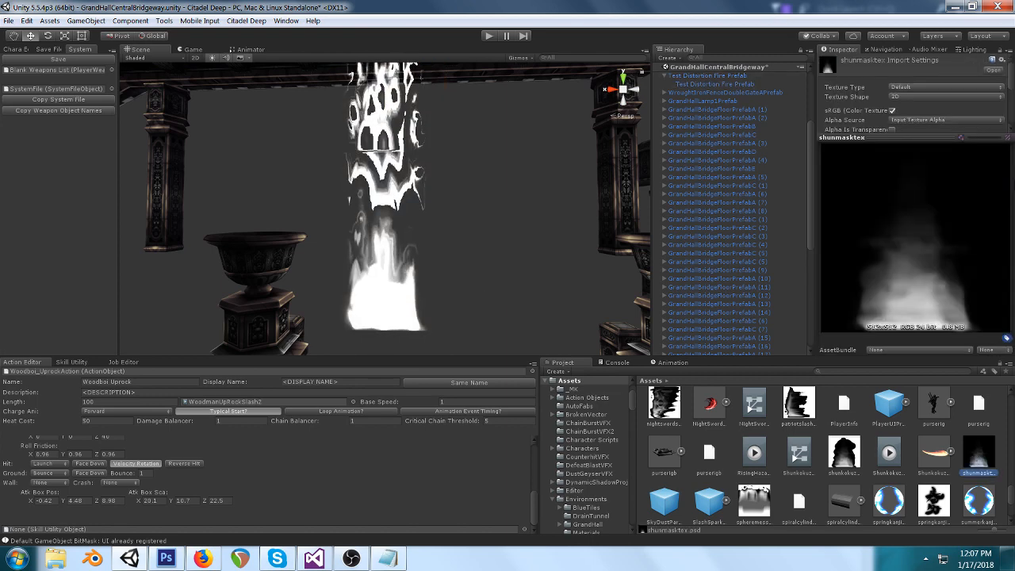
pyautogui.scroll(2, 917, 89)
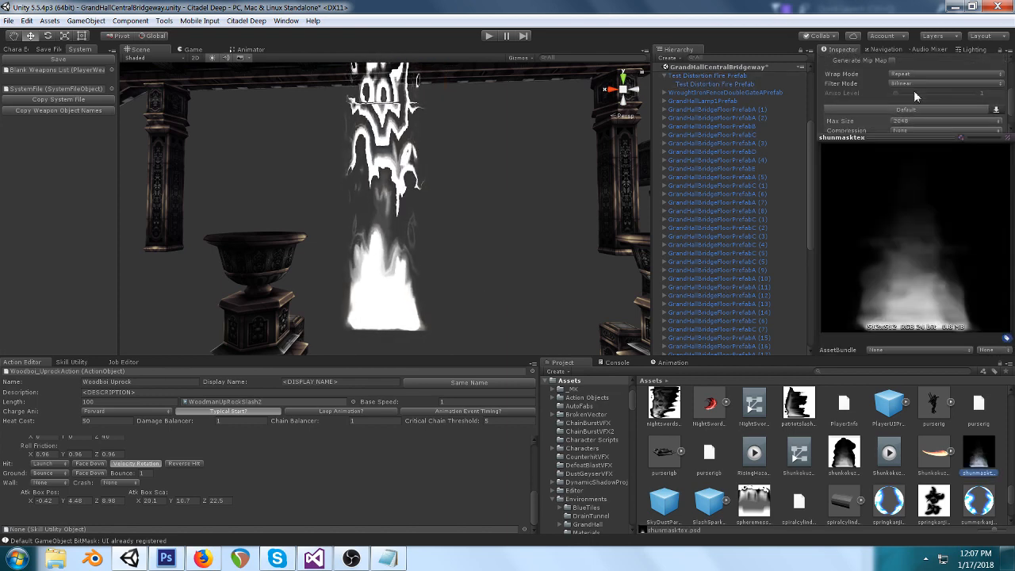
pyautogui.click(914, 74)
pyautogui.click(918, 99)
pyautogui.scroll(-2, 917, 99)
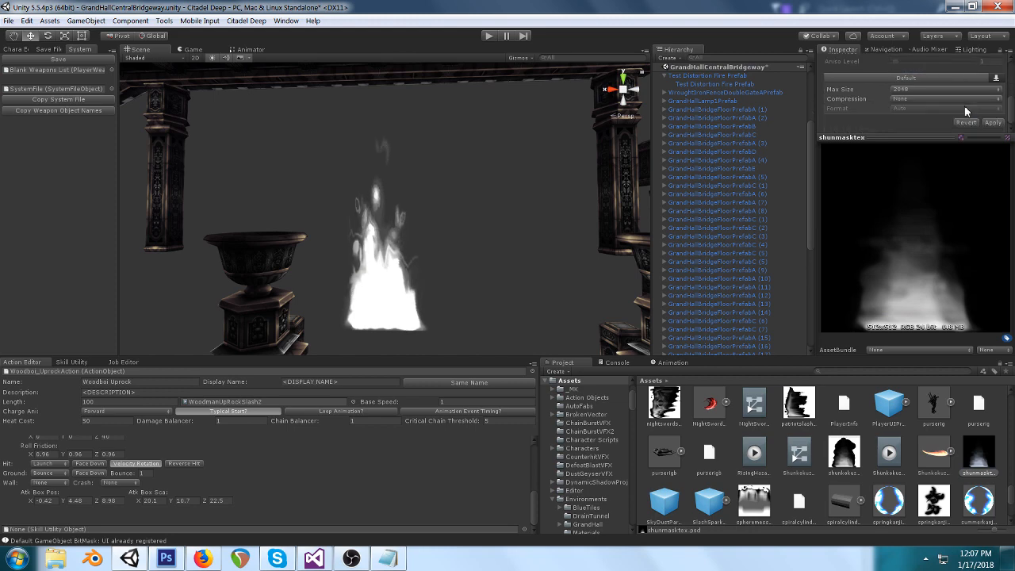
pyautogui.click(510, 289)
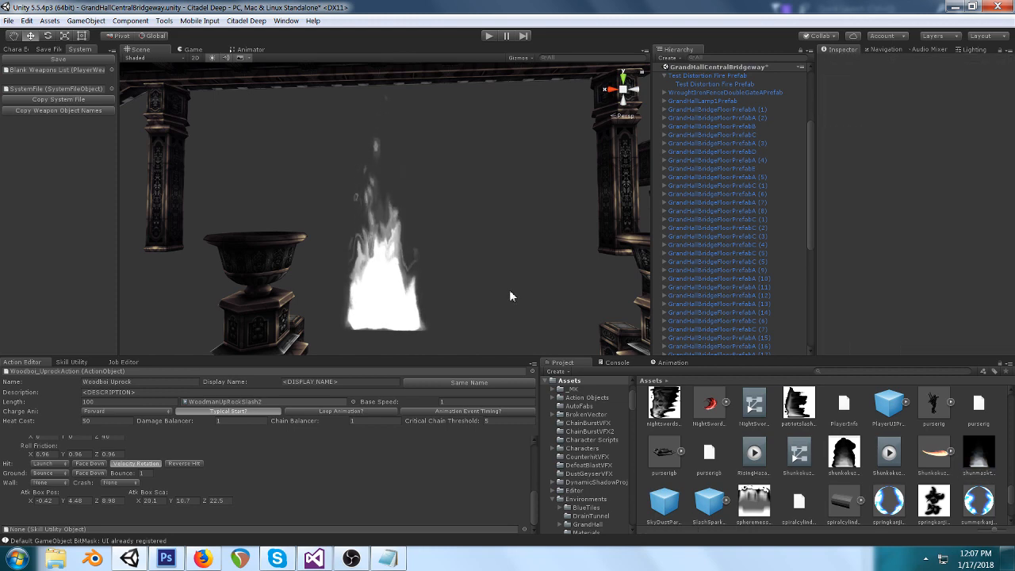
# Step: Move the fire prefab sideways past the stone urn, clear of the smoke quad behind it, and clear the selection
pyautogui.moveTo(509, 289); pyautogui.dragTo(499, 182, button='right')
pyautogui.moveTo(499, 181); pyautogui.dragTo(484, 186, button='middle')
pyautogui.click(483, 185)
pyautogui.moveTo(427, 159); pyautogui.dragTo(370, 163)
pyautogui.moveTo(409, 113); pyautogui.dragTo(164, 274)
pyautogui.click(329, 277)
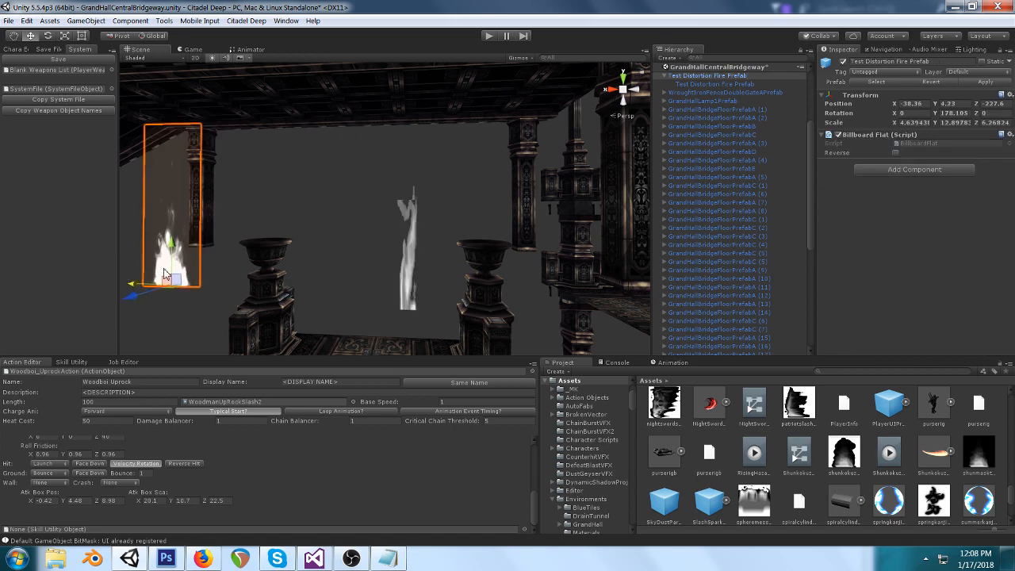
# Step: Set the distortion Speed Y of the smoke quad's material to 0
pyautogui.click(410, 248)
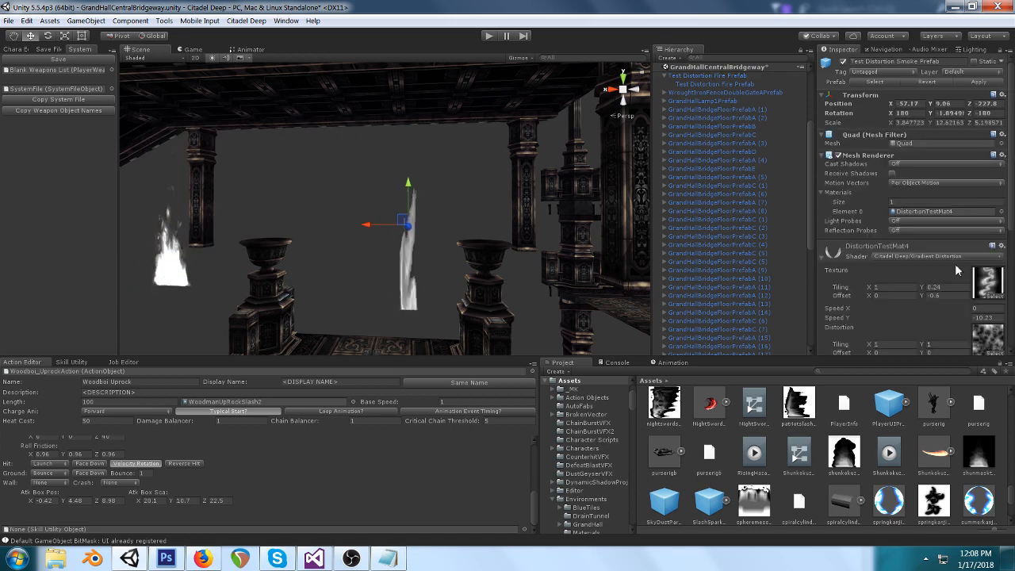
pyautogui.scroll(-5, 944, 268)
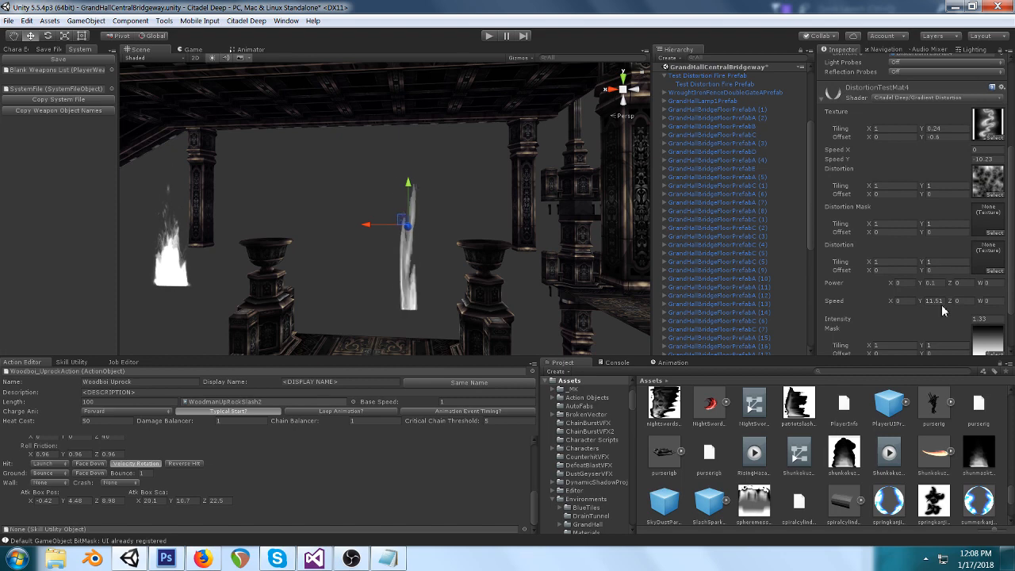
pyautogui.write('0')
pyautogui.press('Tab')
pyautogui.press('Tab')
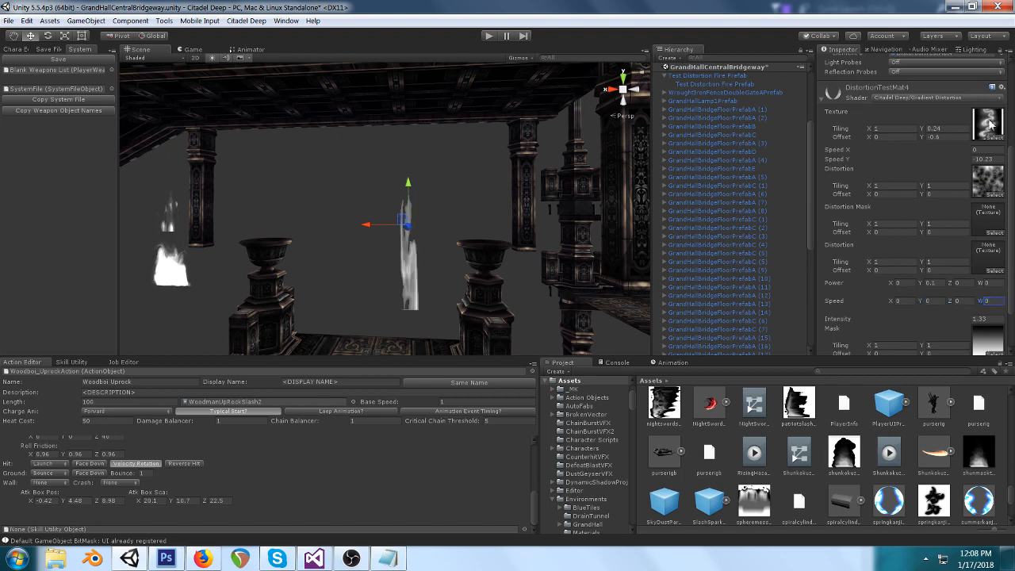
# Step: Set the smoke material's main texture Speed Y to 0 and view the smoke with nothing selected
pyautogui.click(999, 159)
pyautogui.write('0')
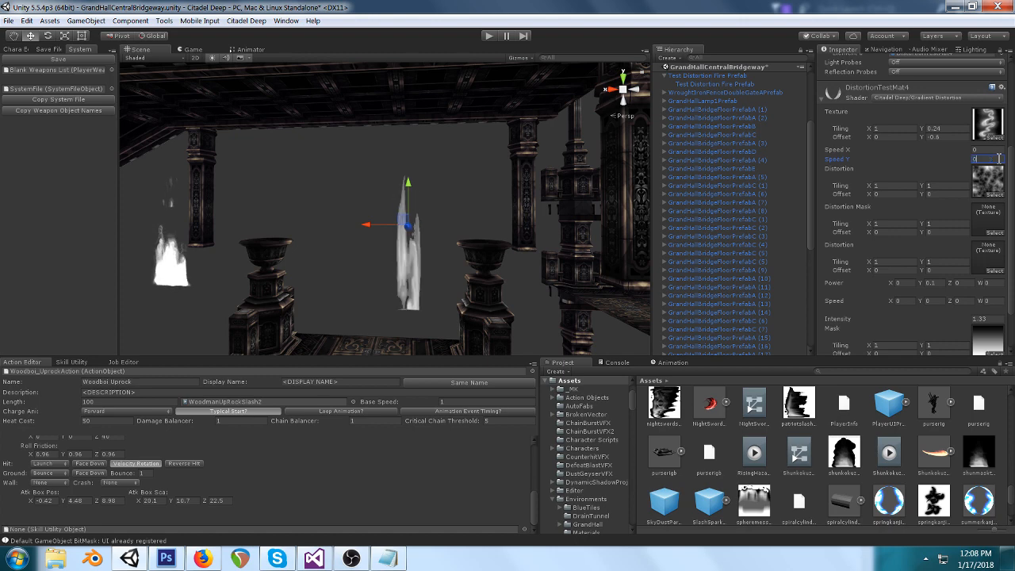
pyautogui.click(337, 274)
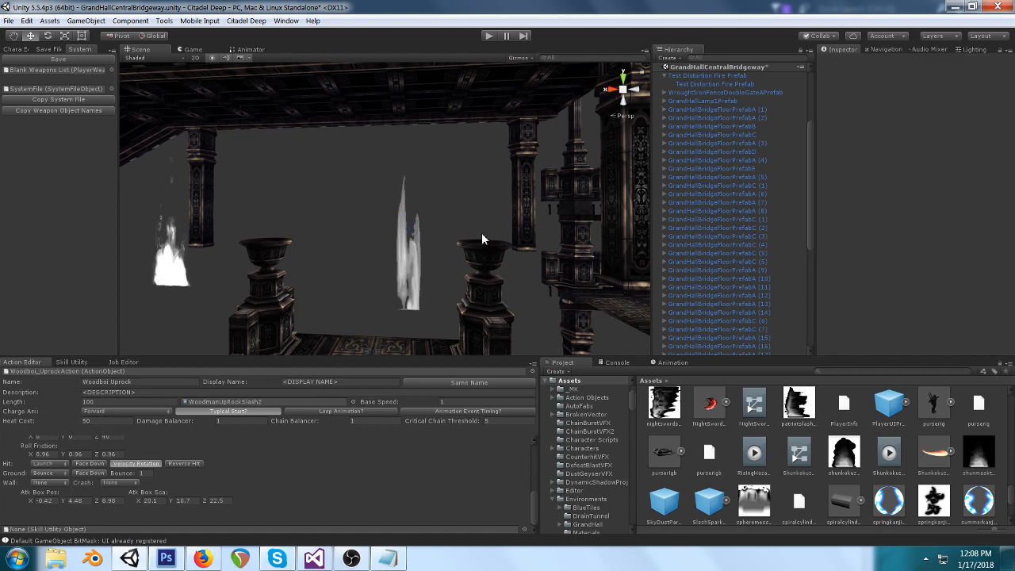
# Step: Reselect the smoke quad and undo the last change to its main texture's Speed Y
pyautogui.scroll(1, 504, 226)
pyautogui.click(422, 239)
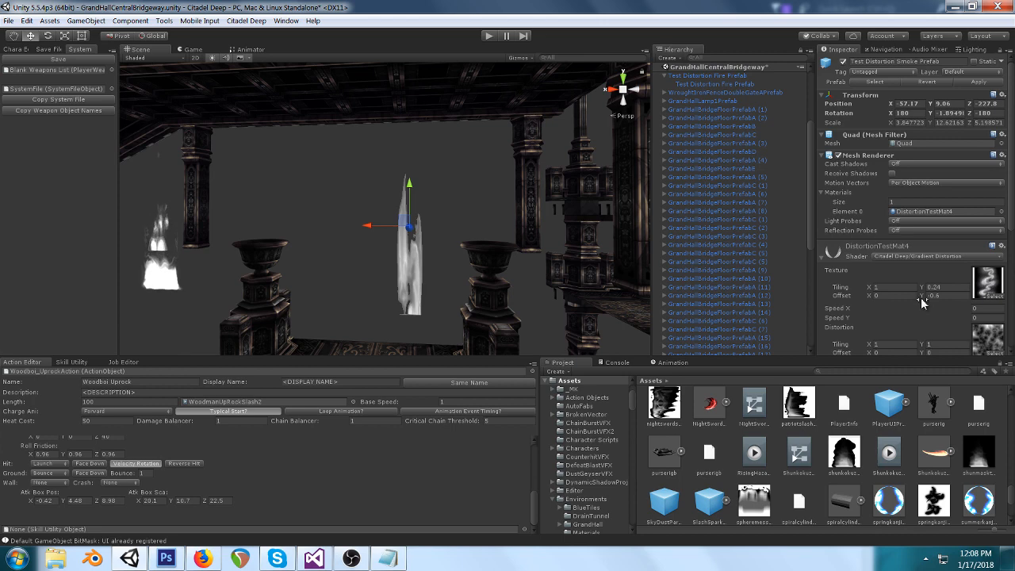
pyautogui.hotkey('ctrl', 'z')
pyautogui.hotkey('ctrl', 'y')
pyautogui.hotkey('ctrl', 'y')
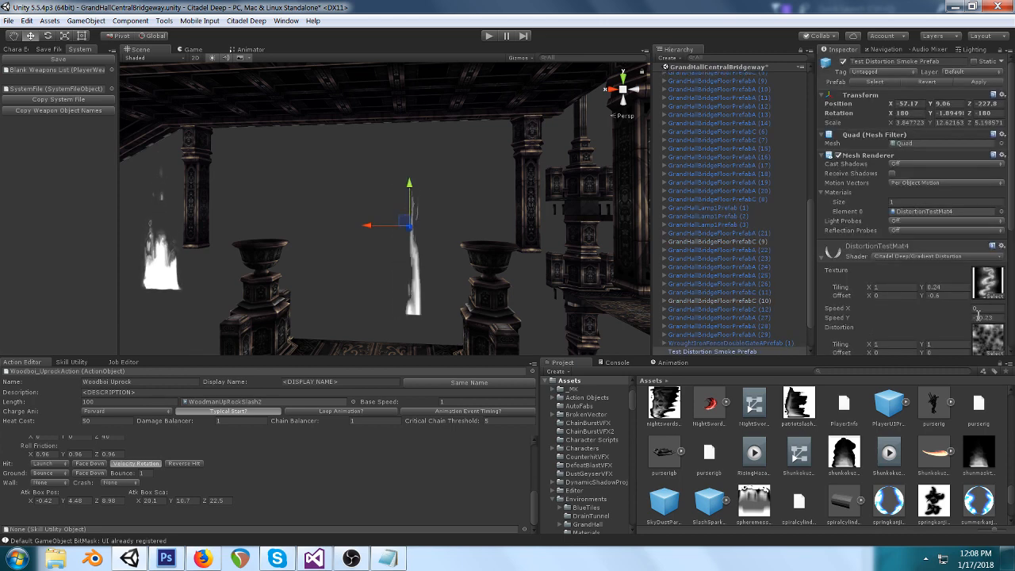
# Step: Set the smoke material's main texture Speed Y to -5 and its distortion Power Y to 0
pyautogui.moveTo(976, 318); pyautogui.dragTo(1011, 318)
pyautogui.write('-')
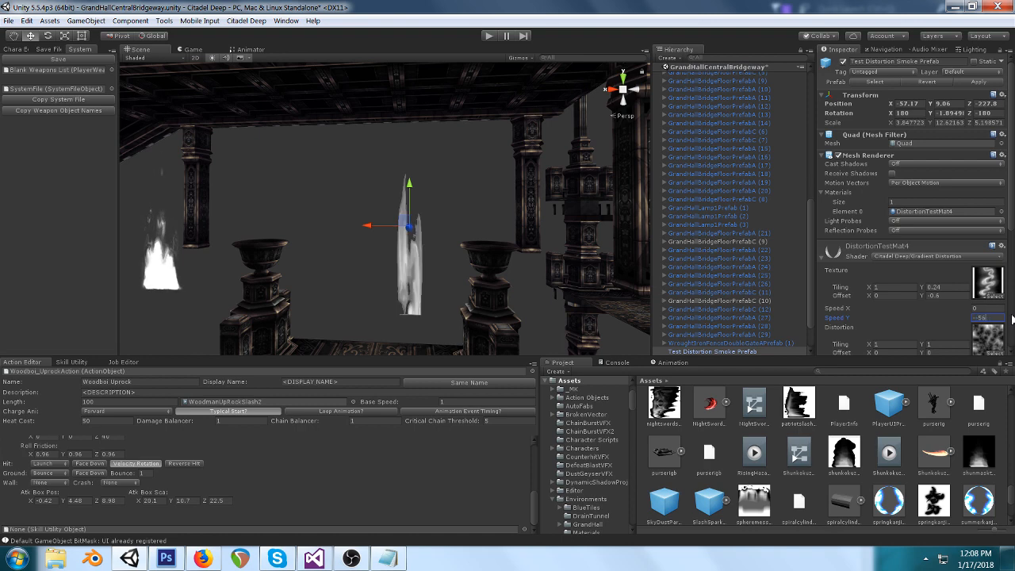
pyautogui.write('5')
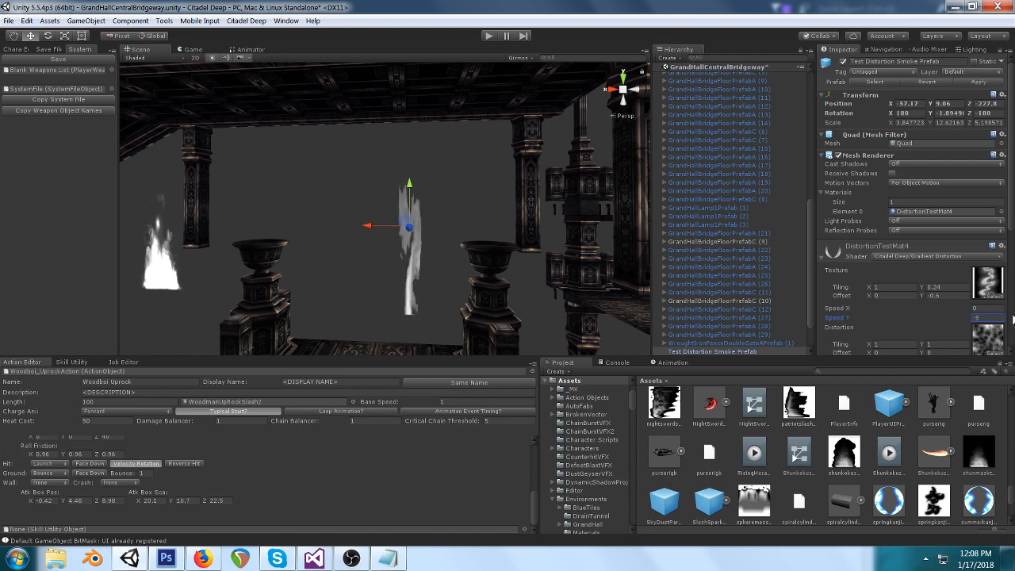
pyautogui.scroll(-4, 890, 289)
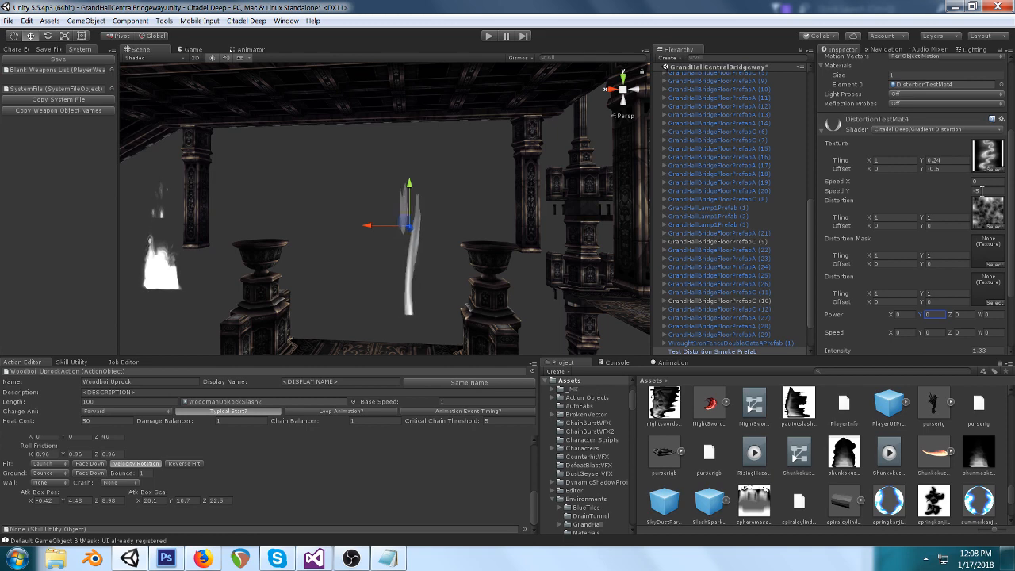
# Step: Set the smoke material's Speed Y to 0 and its main texture's Y offset to -2.36, checking the smolder4 source image
pyautogui.write('0')
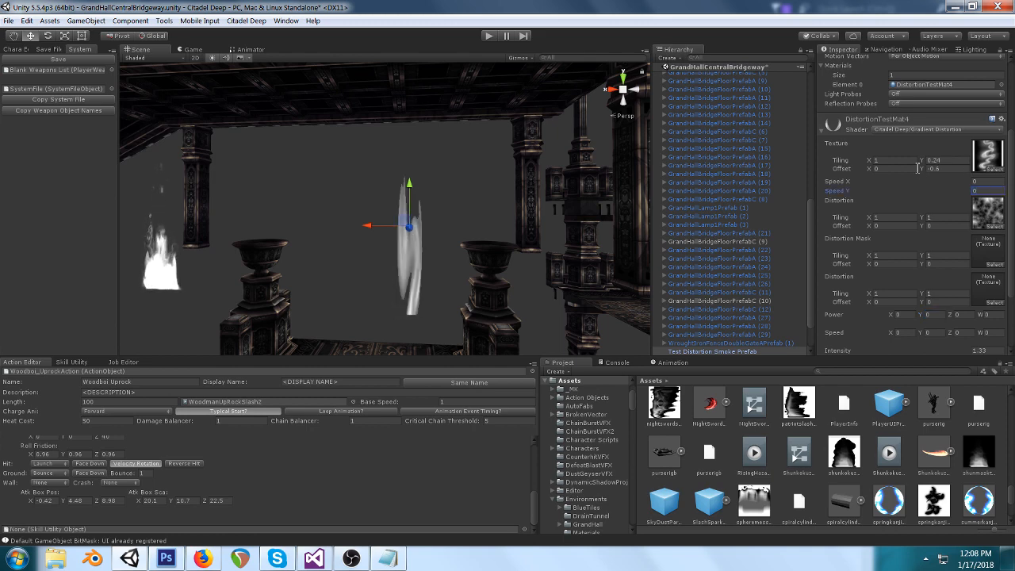
pyautogui.moveTo(923, 173); pyautogui.dragTo(896, 157)
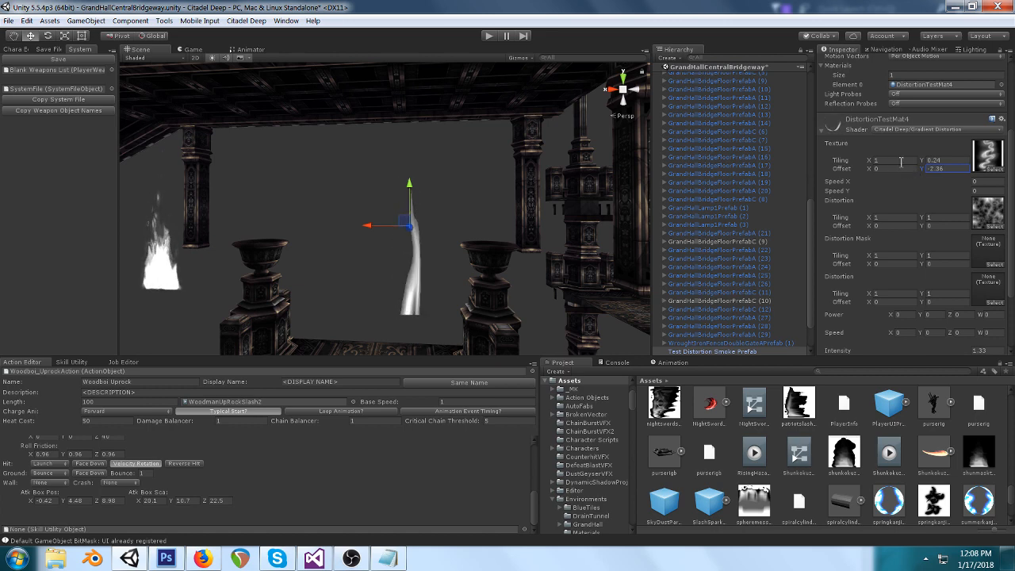
pyautogui.click(988, 155)
pyautogui.click(829, 410)
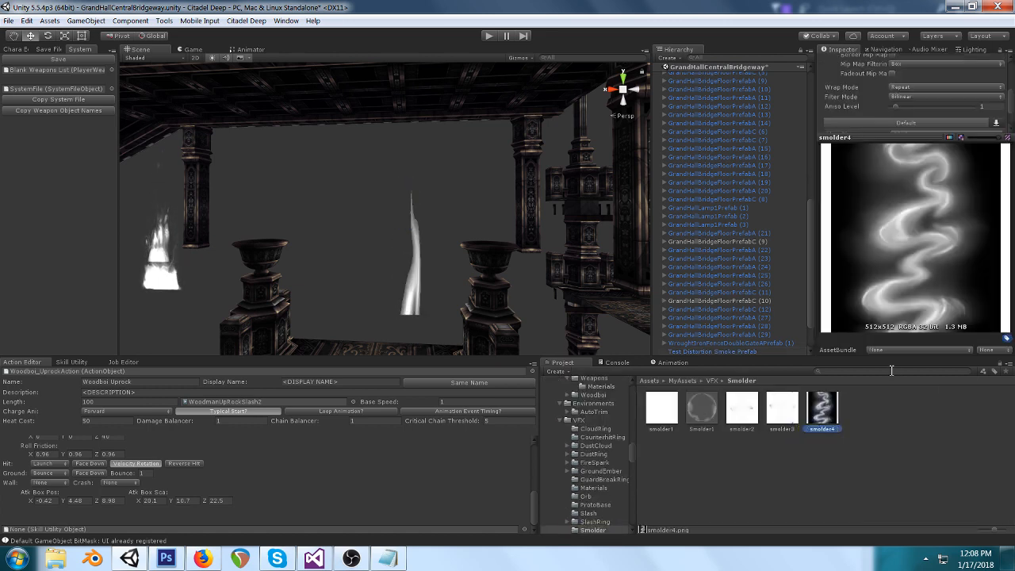
pyautogui.click(416, 262)
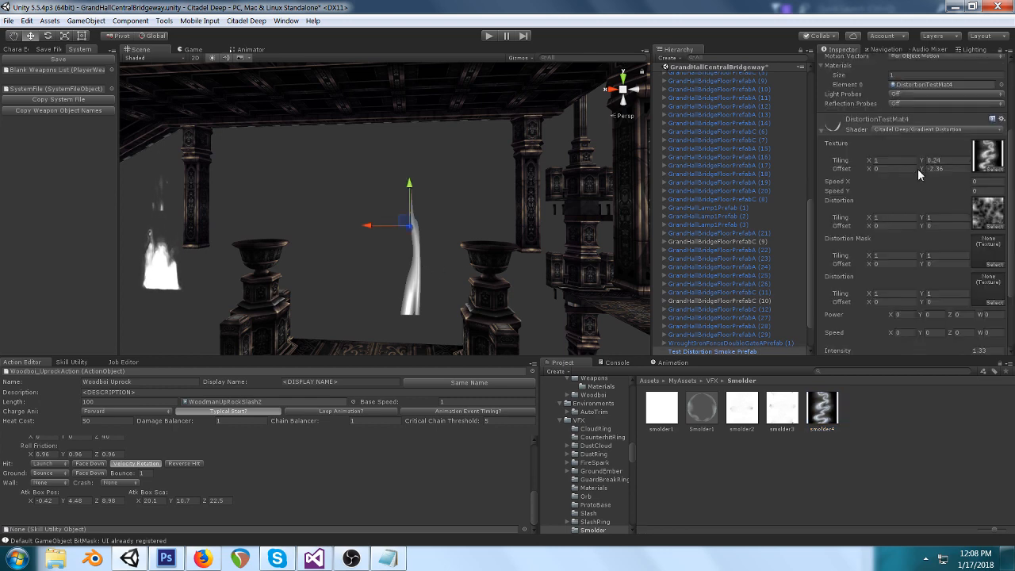
pyautogui.moveTo(924, 168); pyautogui.dragTo(908, 159)
# Step: Try the smoke material without its mask texture and with a main texture Y offset of about -4.23, and undo both changes
pyautogui.scroll(-3, 996, 289)
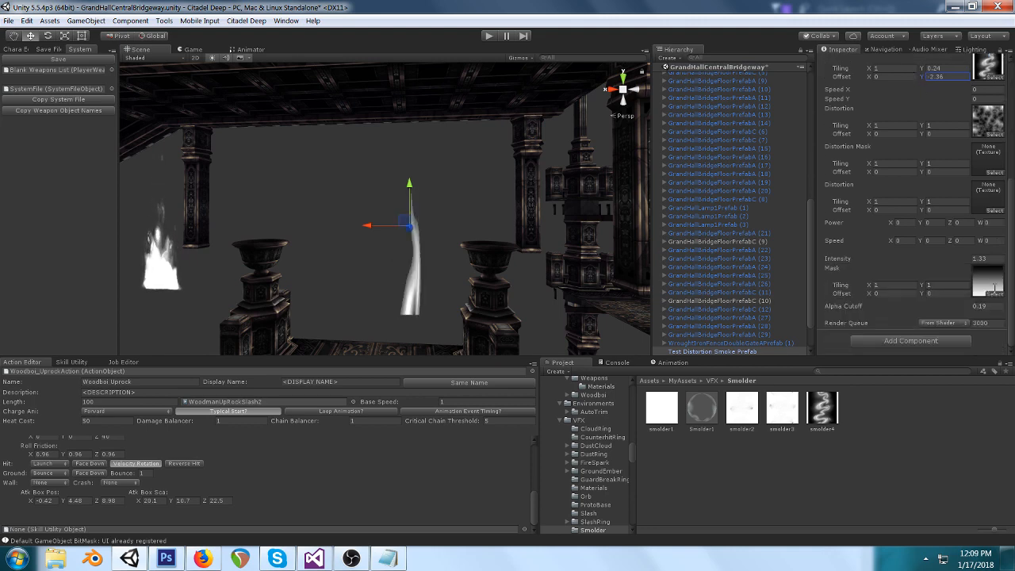
pyautogui.click(995, 292)
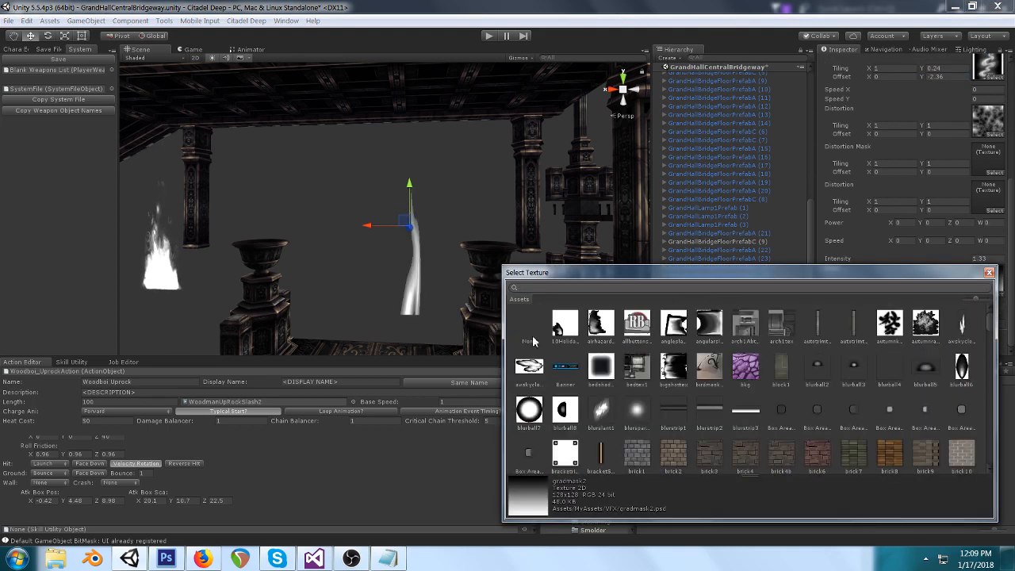
pyautogui.click(532, 334)
pyautogui.click(322, 288)
pyautogui.click(417, 281)
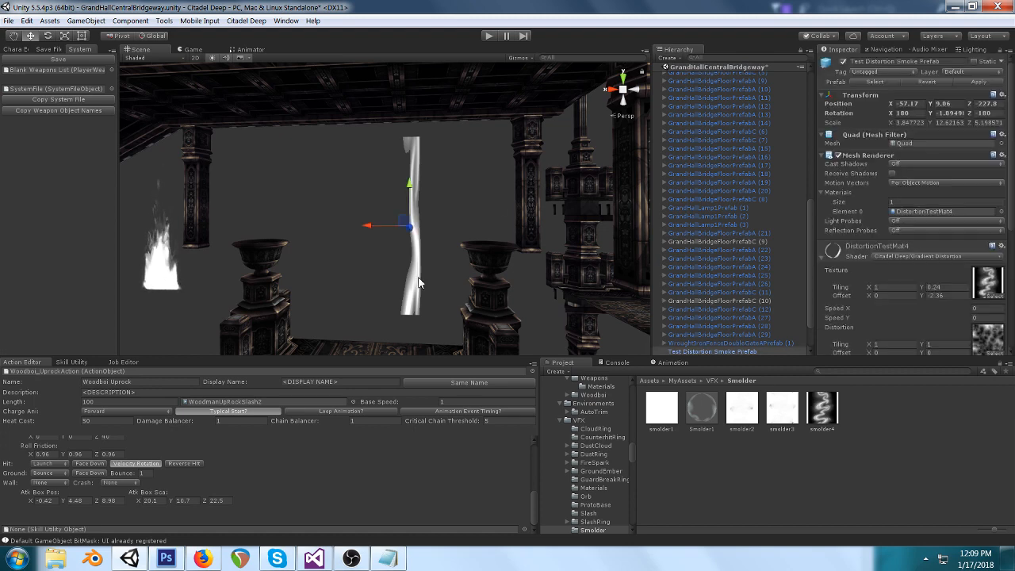
pyautogui.moveTo(925, 296); pyautogui.dragTo(900, 294)
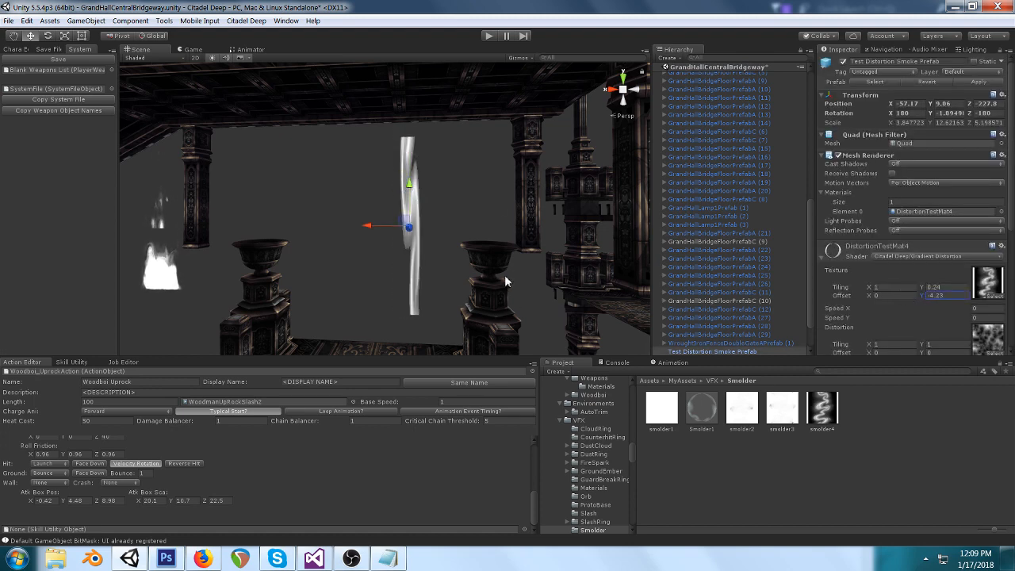
pyautogui.hotkey('ctrl', 'z')
pyautogui.hotkey('ctrl', 'z')
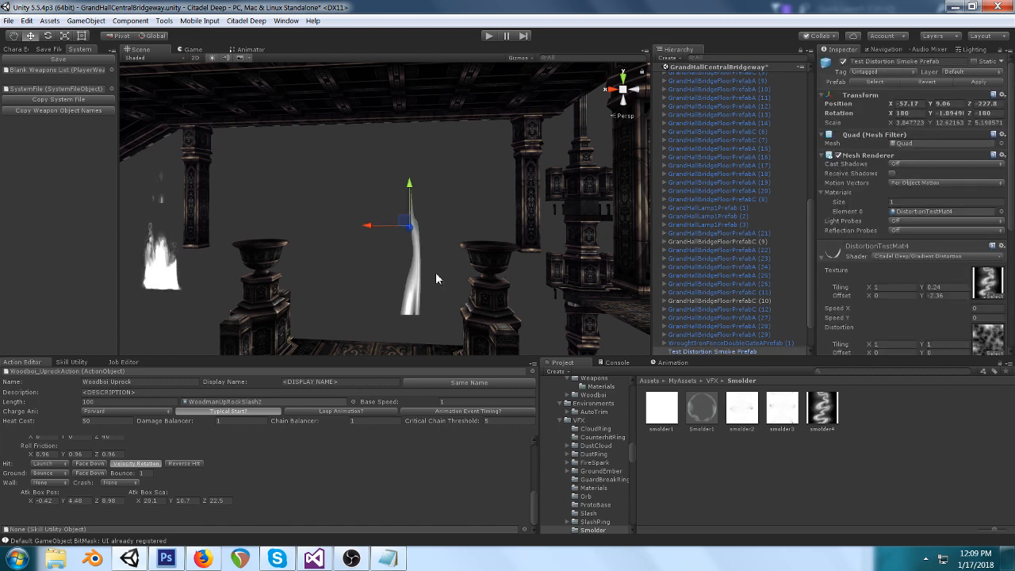
# Step: Set the smoke material's Alpha Cutoff to 0 to soften the edges of the smoke
pyautogui.scroll(-5, 991, 266)
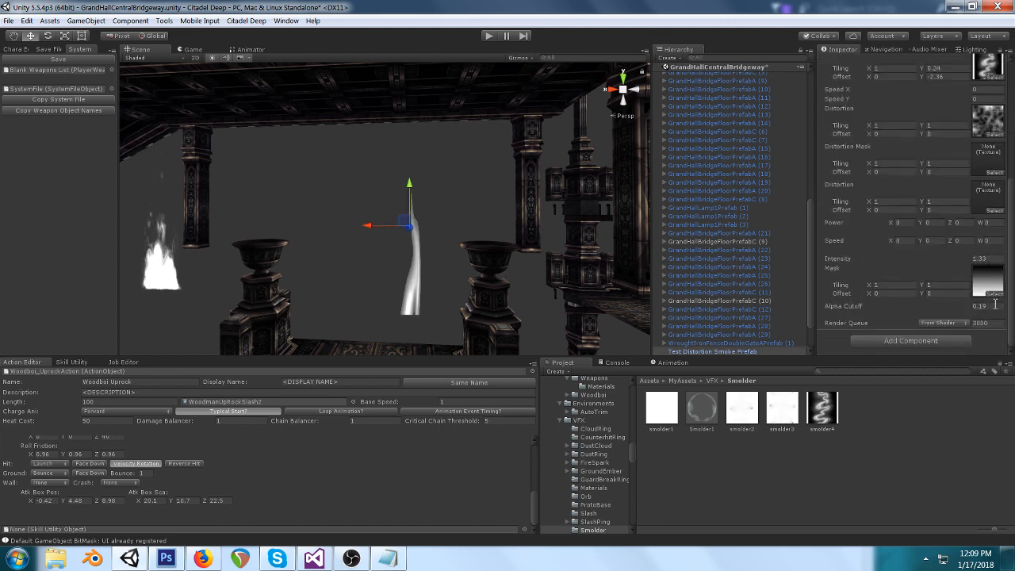
pyautogui.click(327, 275)
pyautogui.moveTo(531, 225); pyautogui.dragTo(537, 227, button='middle')
pyautogui.click(392, 183)
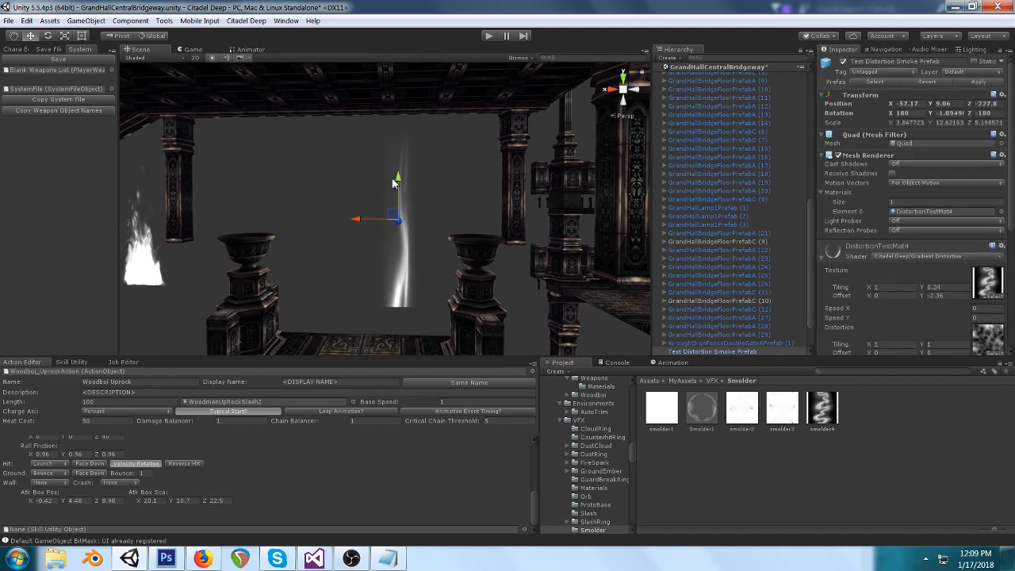
# Step: Set the main texture's Speed Y to -4.85 and preview the smoke without its selection handles
pyautogui.scroll(-2, 902, 280)
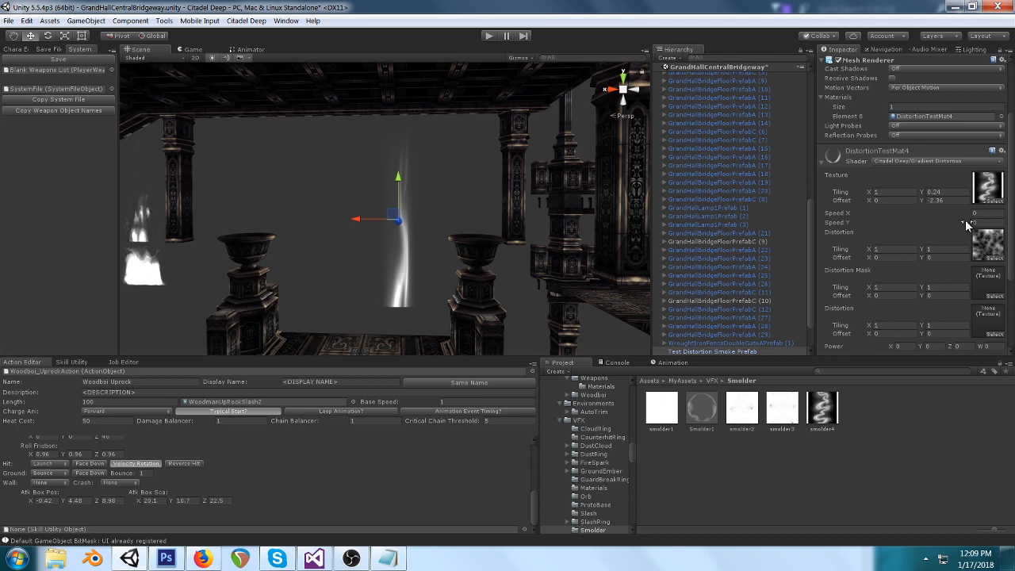
pyautogui.moveTo(967, 225); pyautogui.dragTo(910, 230)
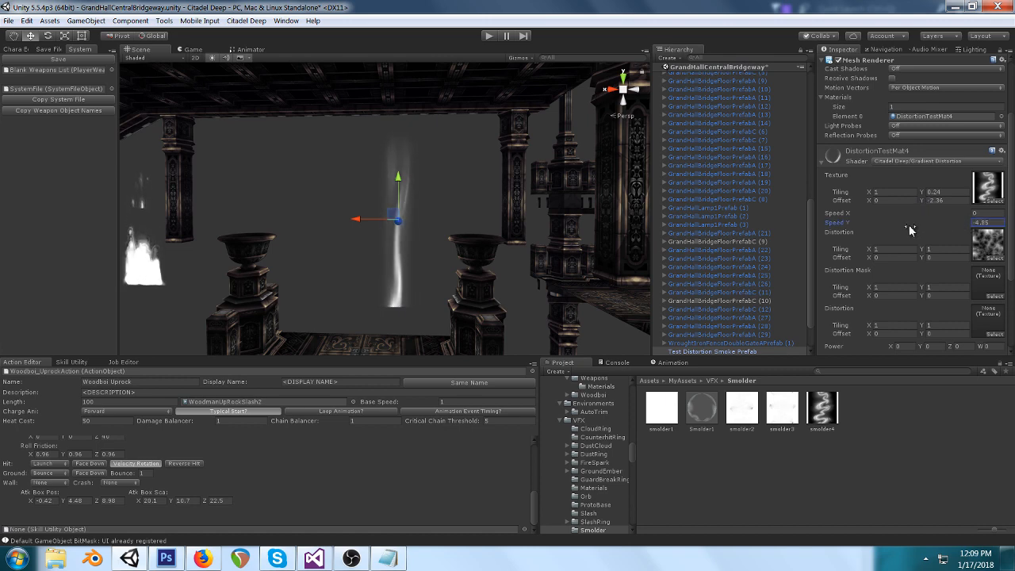
pyautogui.click(302, 297)
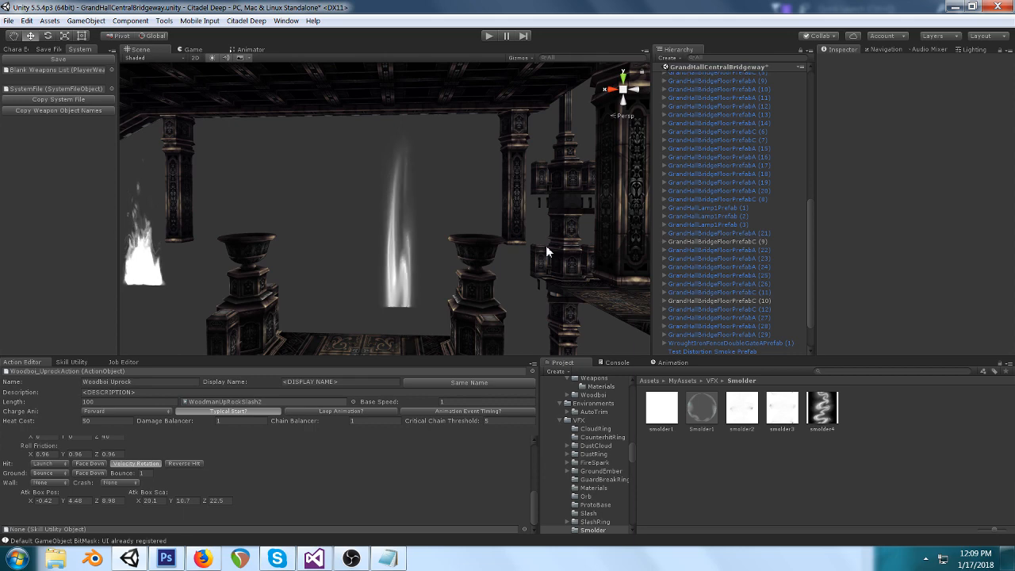
pyautogui.click(416, 304)
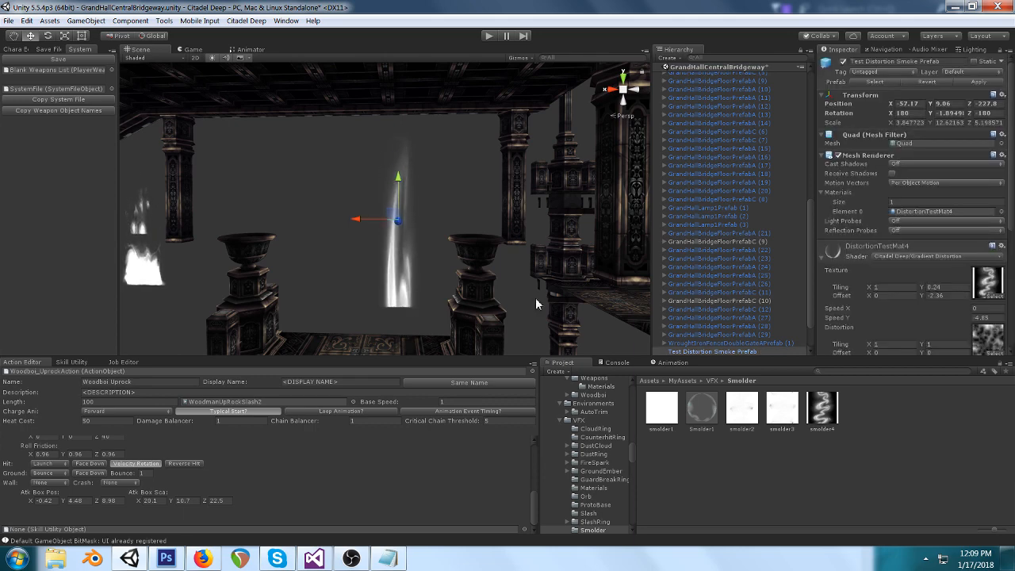
# Step: Set the Y component of the smoke material's distortion Power to 0.09
pyautogui.scroll(-3, 933, 279)
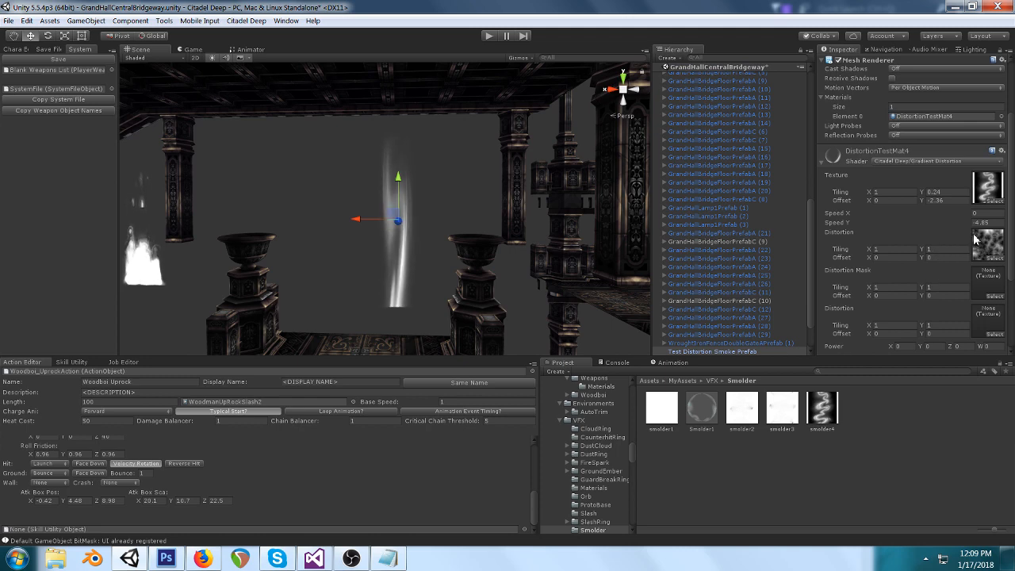
pyautogui.scroll(-1, 958, 281)
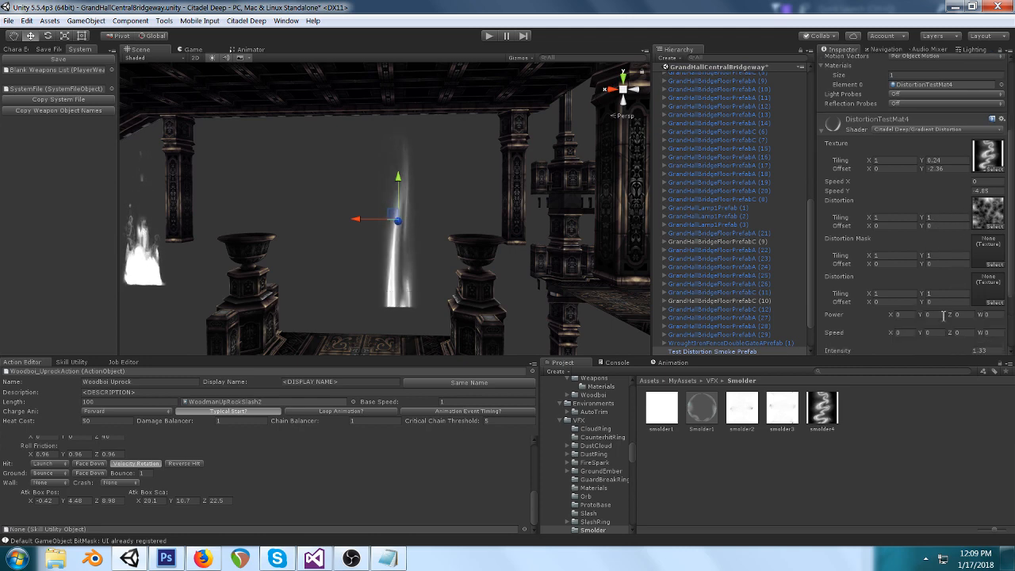
pyautogui.moveTo(921, 315)
pyautogui.mouseDown()
pyautogui.moveTo(933, 315)
pyautogui.moveTo(927, 319)
pyautogui.mouseUp()
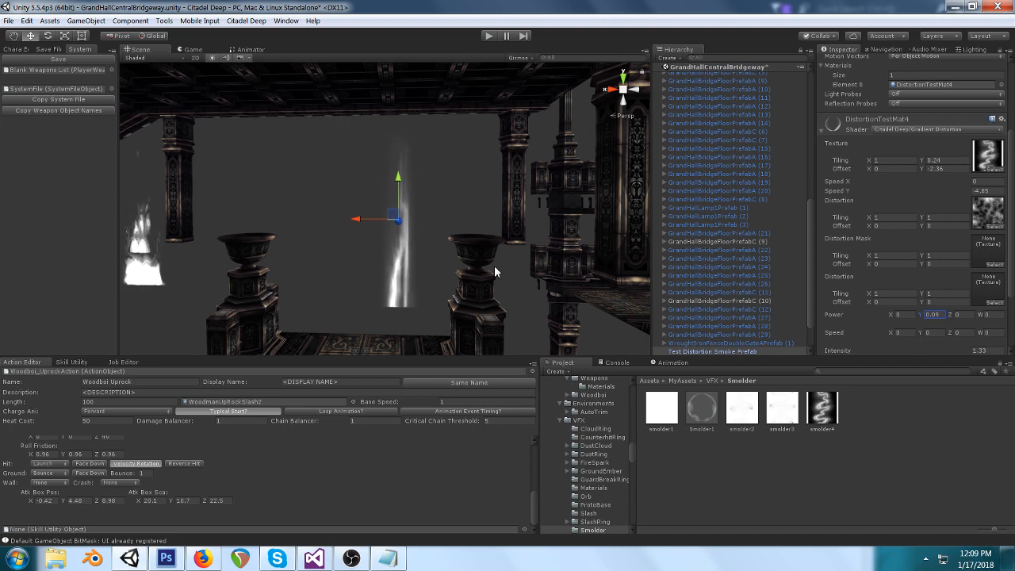
# Step: Try a distortion Speed of 0.06 on Y and reset it to 0
pyautogui.click(926, 333)
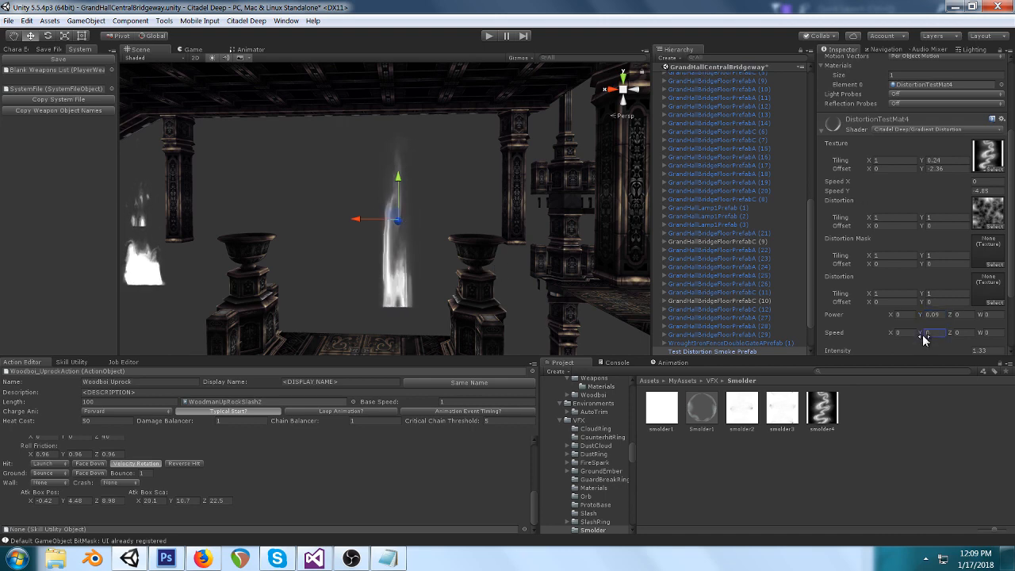
pyautogui.write('0.06')
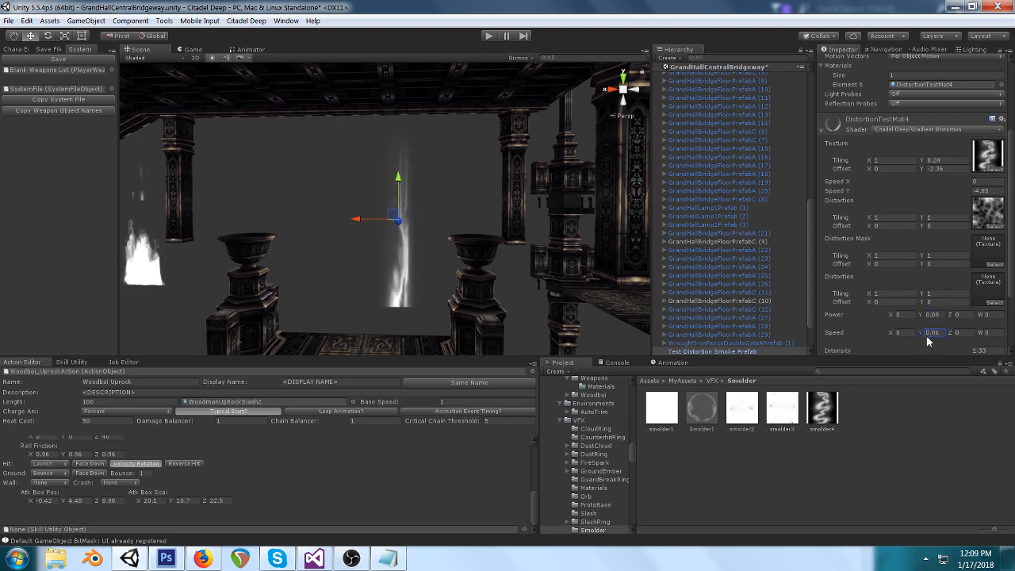
pyautogui.doubleClick(945, 336)
pyautogui.write('0.')
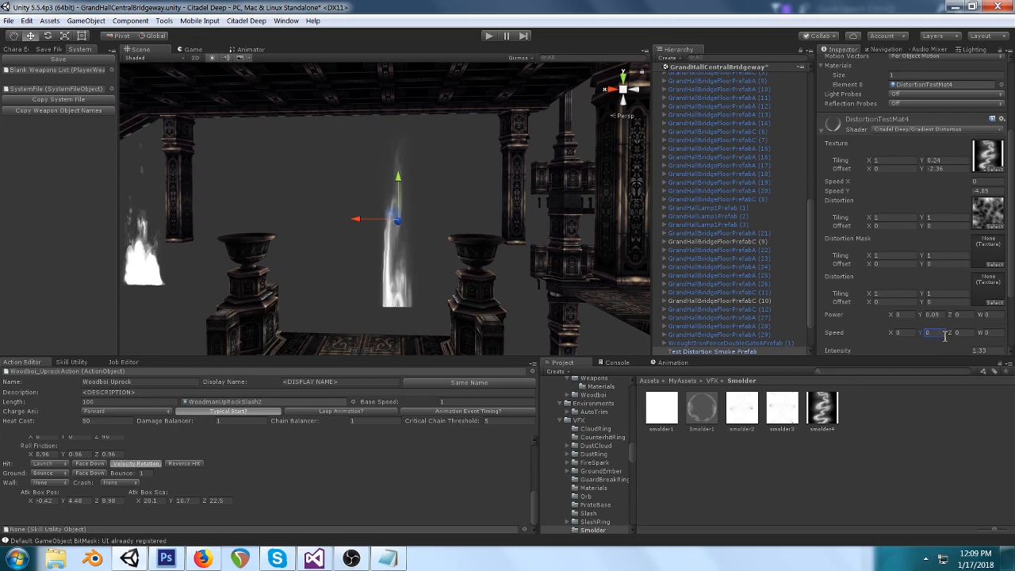
# Step: Set the smoke material's distortion Speed to 3.74 on X and 0.01 on Y, and review the smoke in the scene
pyautogui.scroll(5, 376, 270)
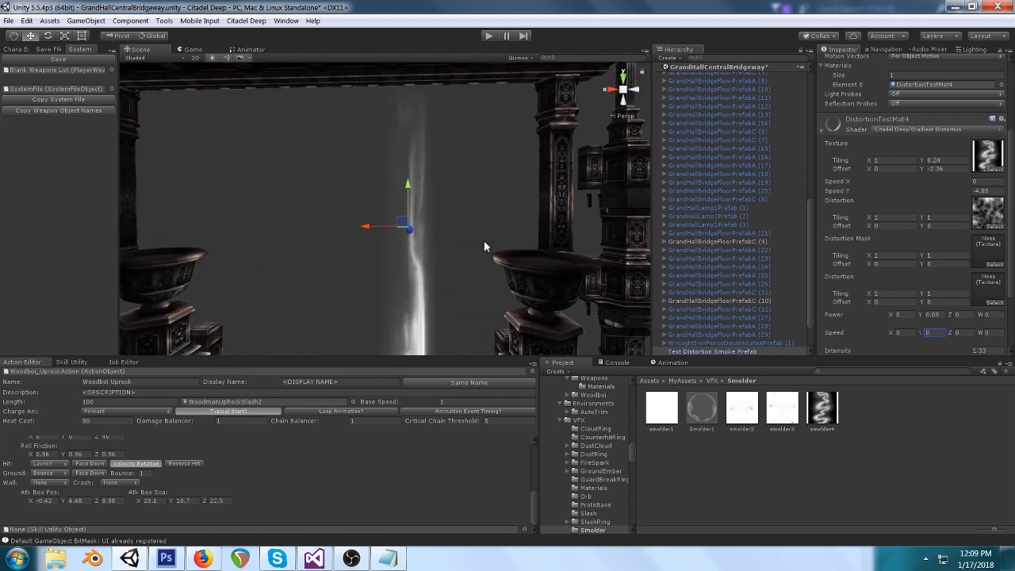
pyautogui.keyDown('alt'); pyautogui.moveTo(433, 221); pyautogui.dragTo(607, 187); pyautogui.keyUp('alt')
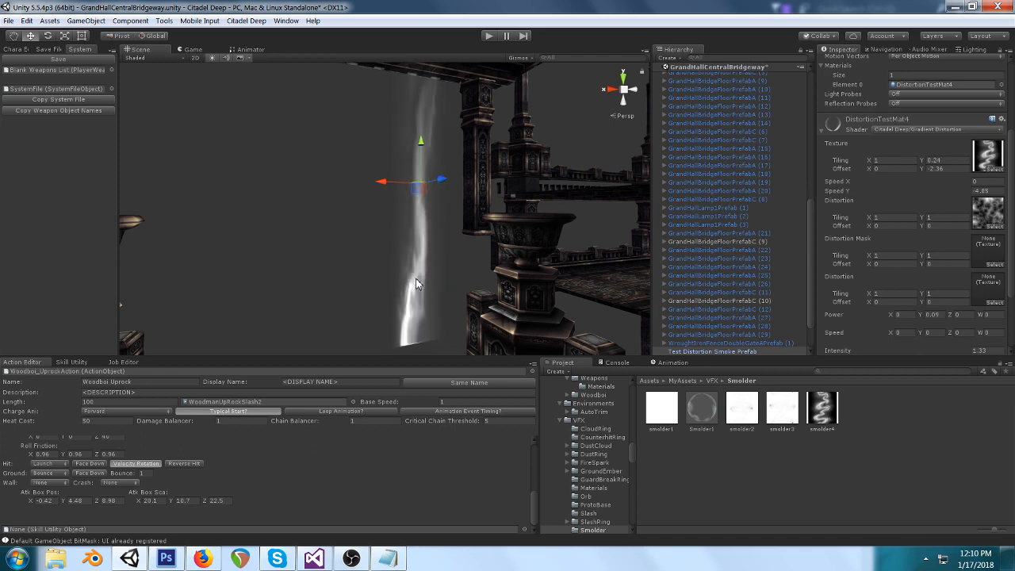
pyautogui.moveTo(416, 284); pyautogui.dragTo(476, 248, button='middle')
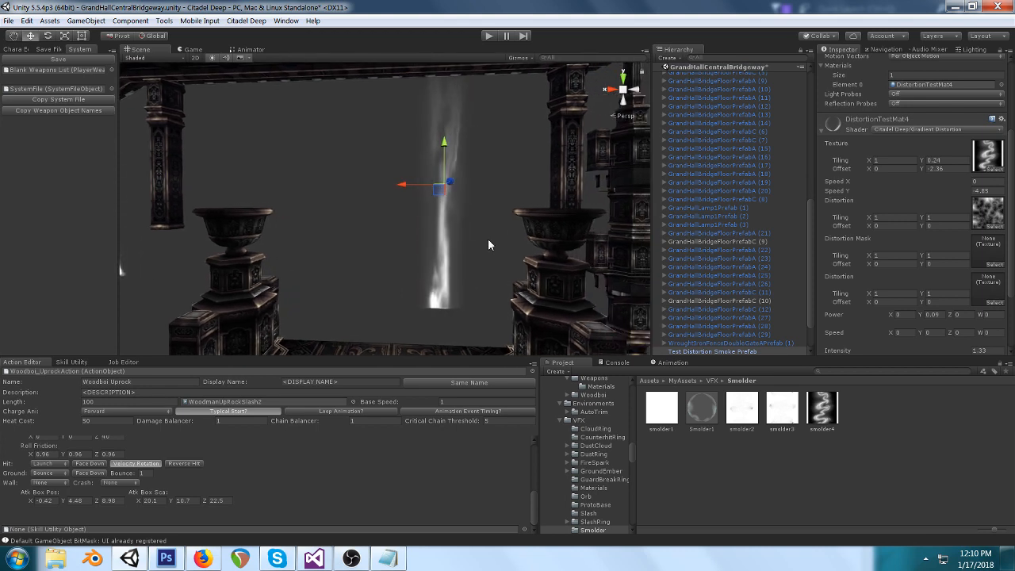
pyautogui.click(928, 334)
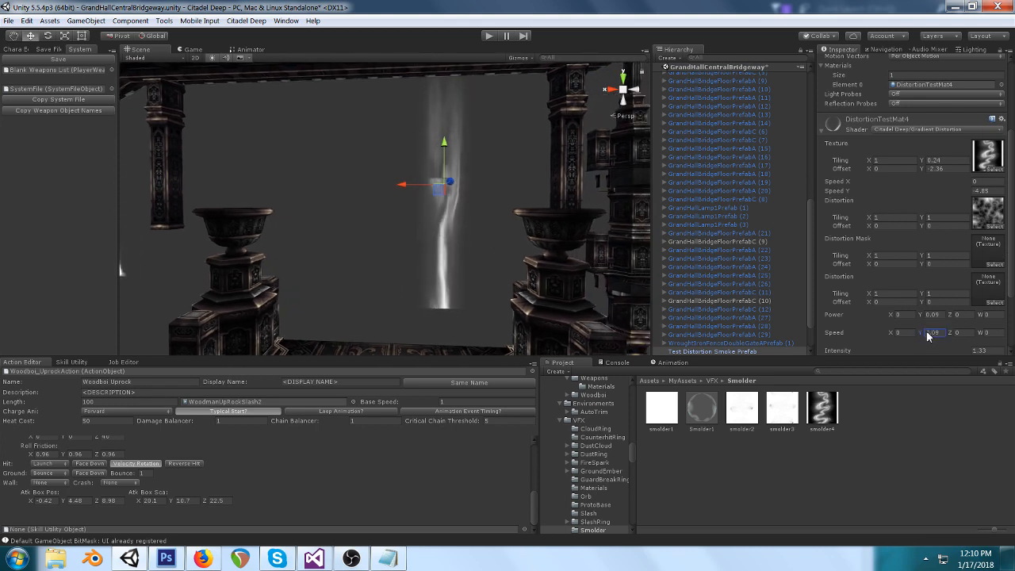
pyautogui.write('0.01')
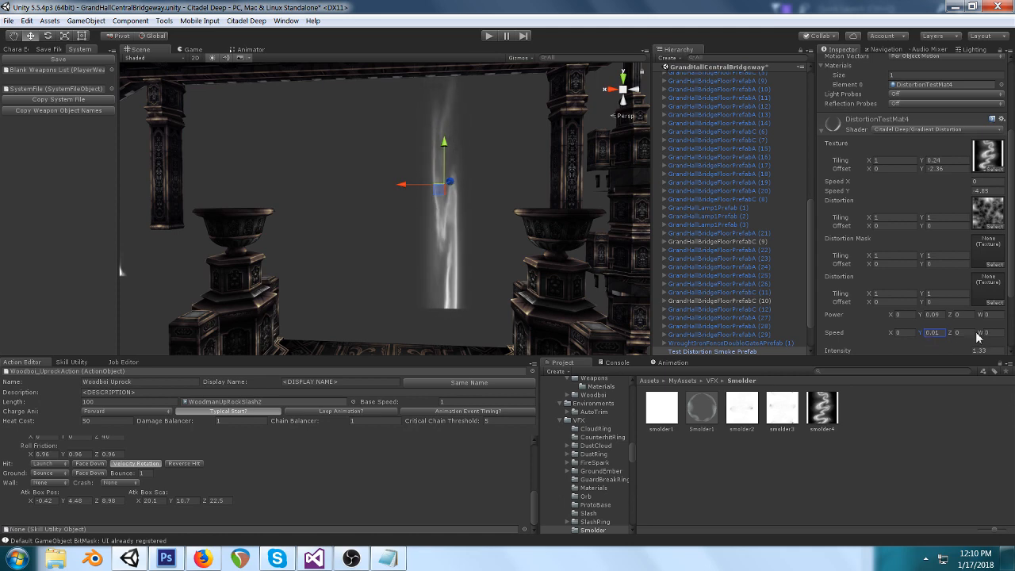
pyautogui.moveTo(892, 333); pyautogui.dragTo(960, 328)
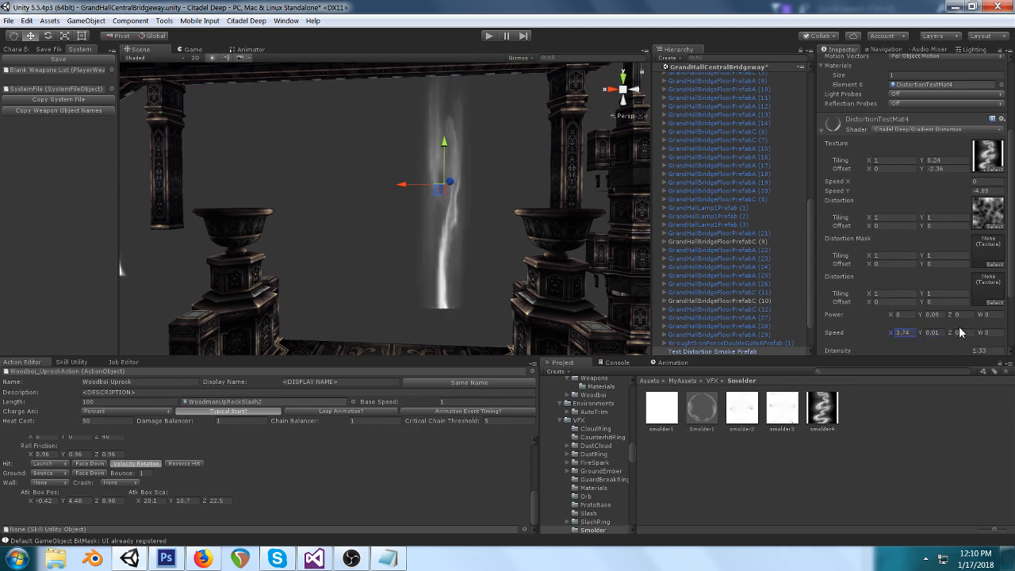
pyautogui.scroll(-1, 427, 284)
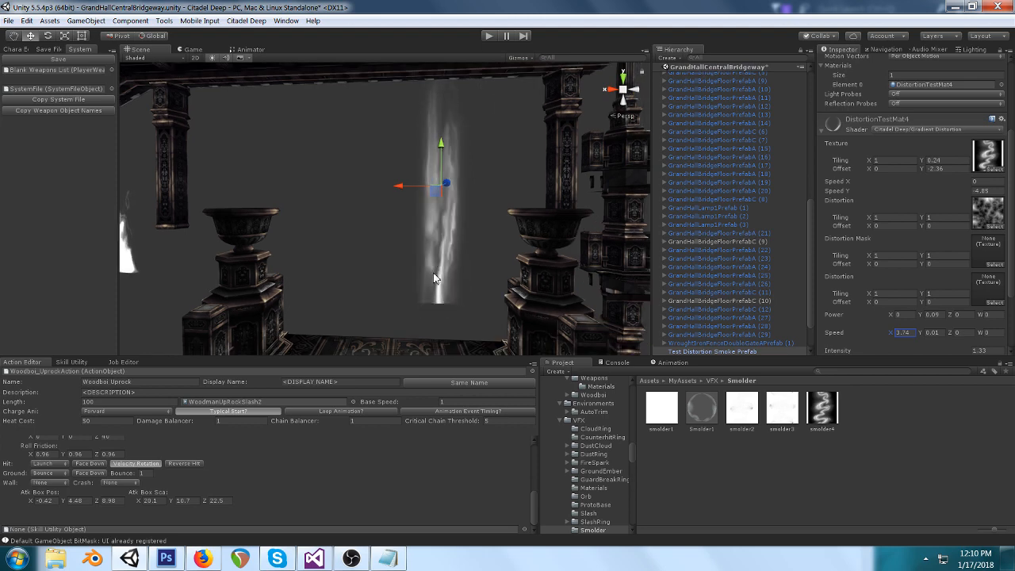
pyautogui.click(357, 289)
pyautogui.scroll(-2, 523, 230)
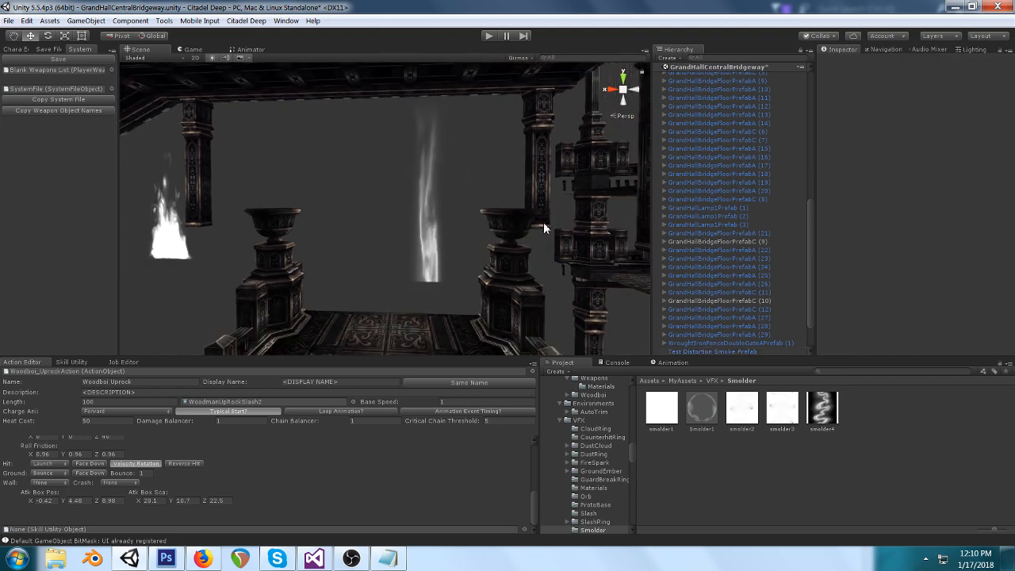
pyautogui.moveTo(542, 189); pyautogui.dragTo(540, 199, button='right')
pyautogui.moveTo(540, 198); pyautogui.dragTo(514, 231, button='middle')
# Step: Set the smoke's Distortion texture tiling to X 0.13 and Y 0.15, and its distortion Power Y to 0.18
pyautogui.click(419, 270)
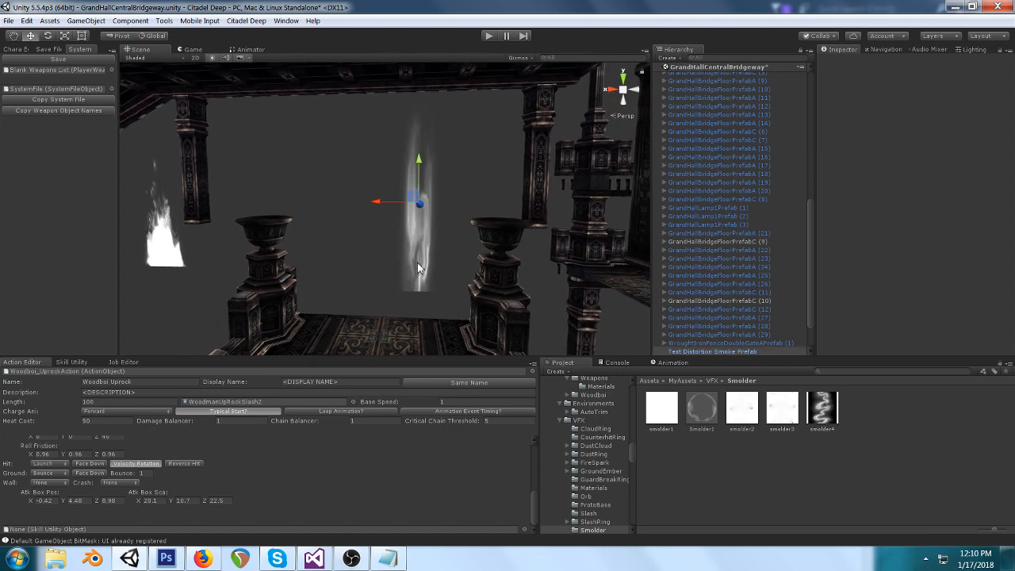
pyautogui.scroll(-2, 921, 238)
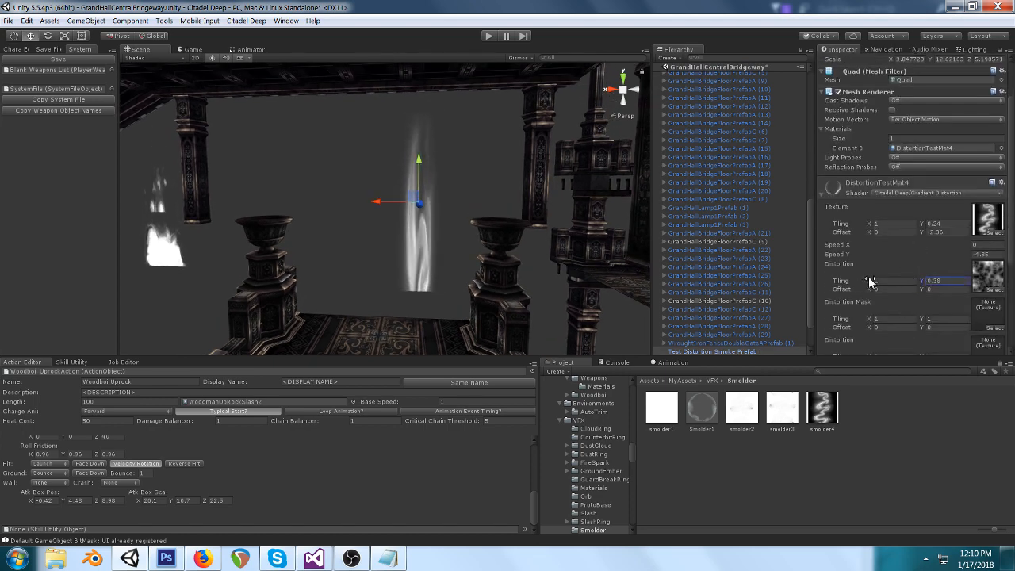
pyautogui.moveTo(871, 282); pyautogui.dragTo(858, 281)
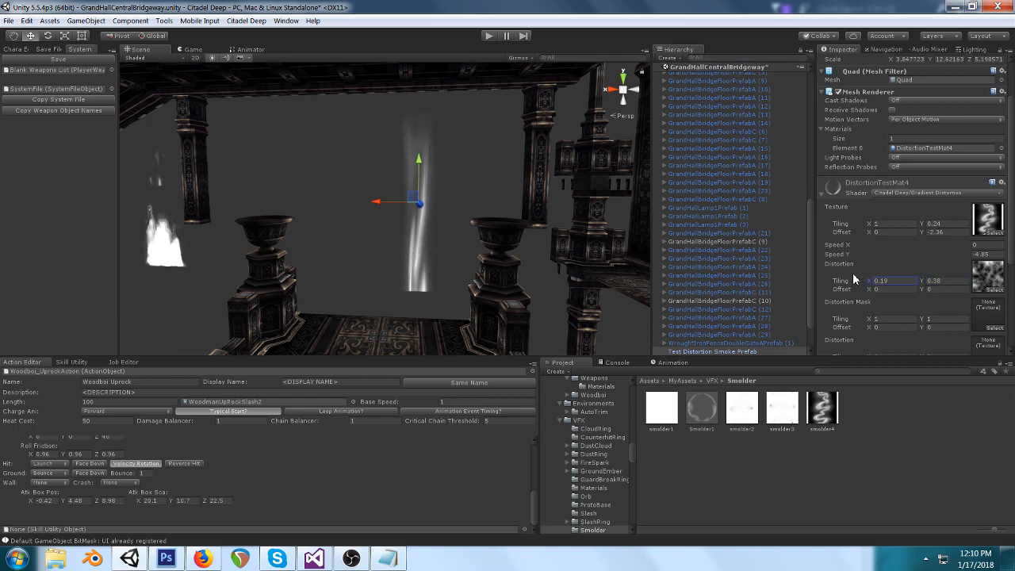
pyautogui.scroll(-4, 925, 312)
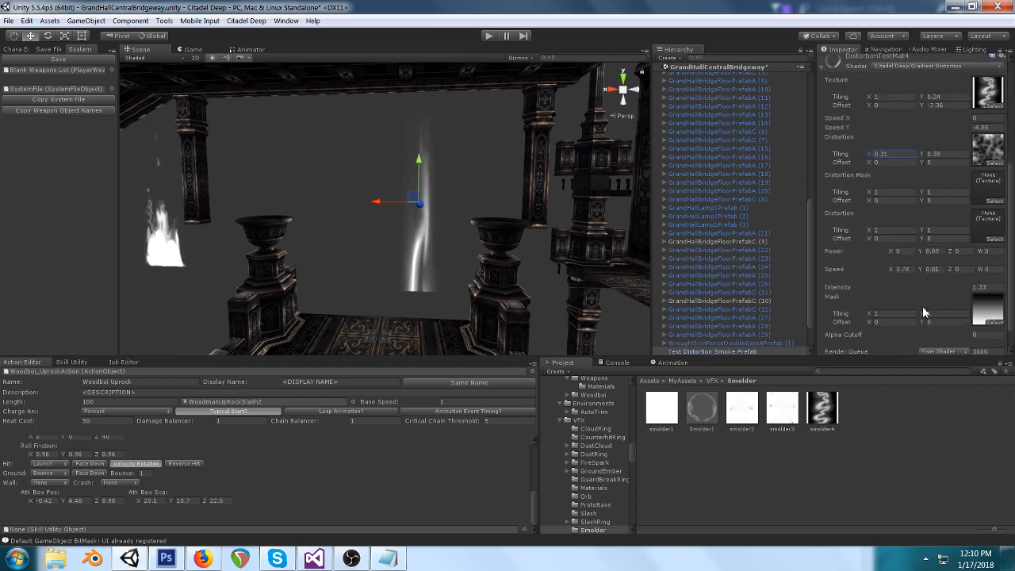
pyautogui.click(924, 252)
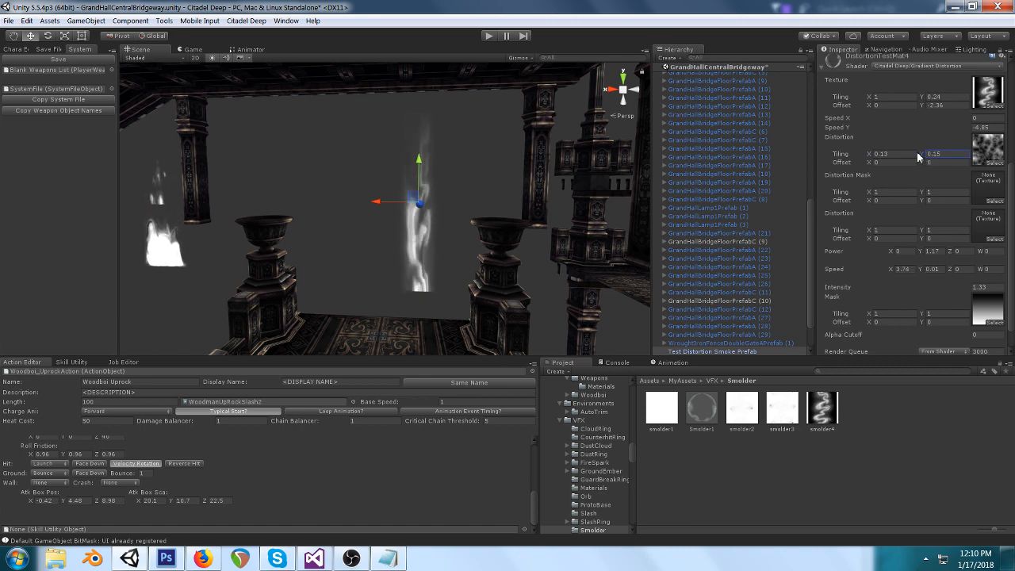
pyautogui.moveTo(922, 251); pyautogui.dragTo(900, 256)
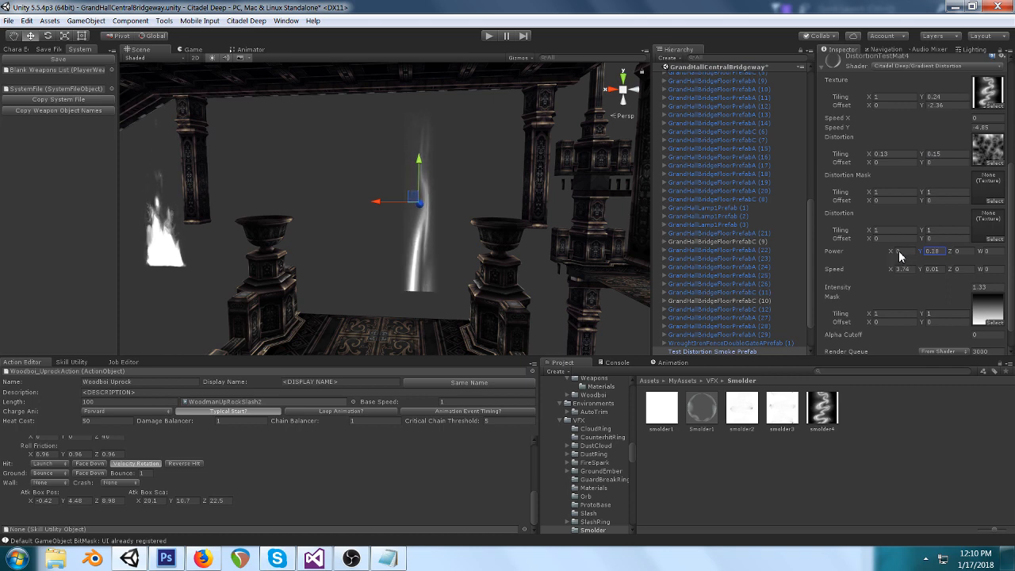
# Step: Locate the smoke's Distortion texture in the project assets, preview the worley2 texture and reselect the Test Distortion Smoke Prefab
pyautogui.click(938, 153)
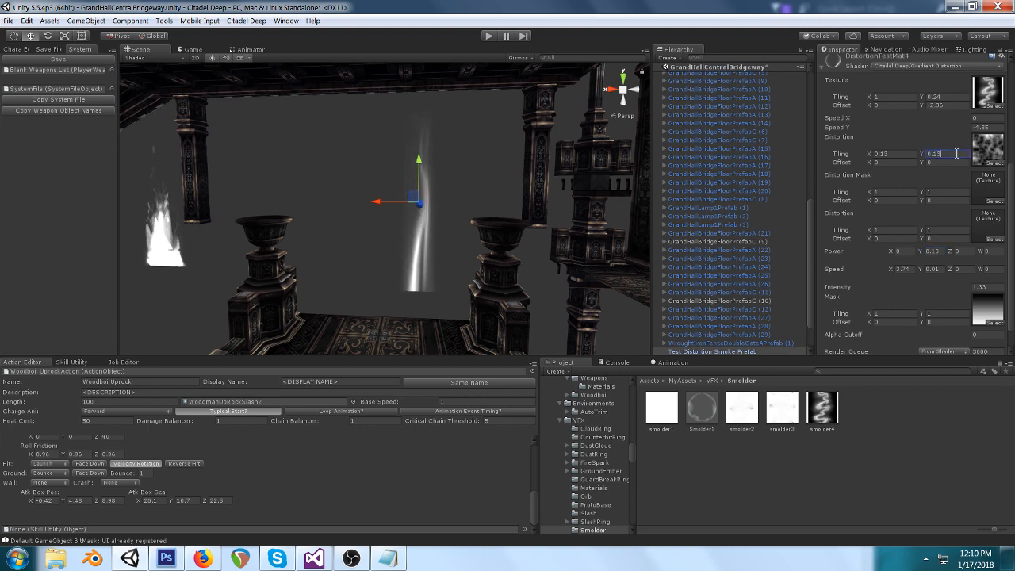
pyautogui.click(989, 148)
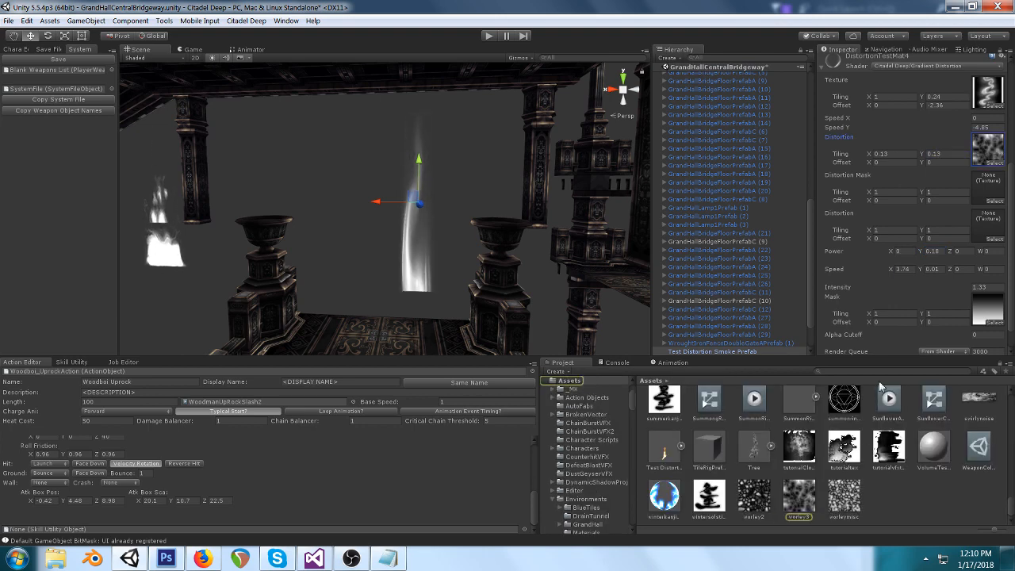
pyautogui.click(754, 495)
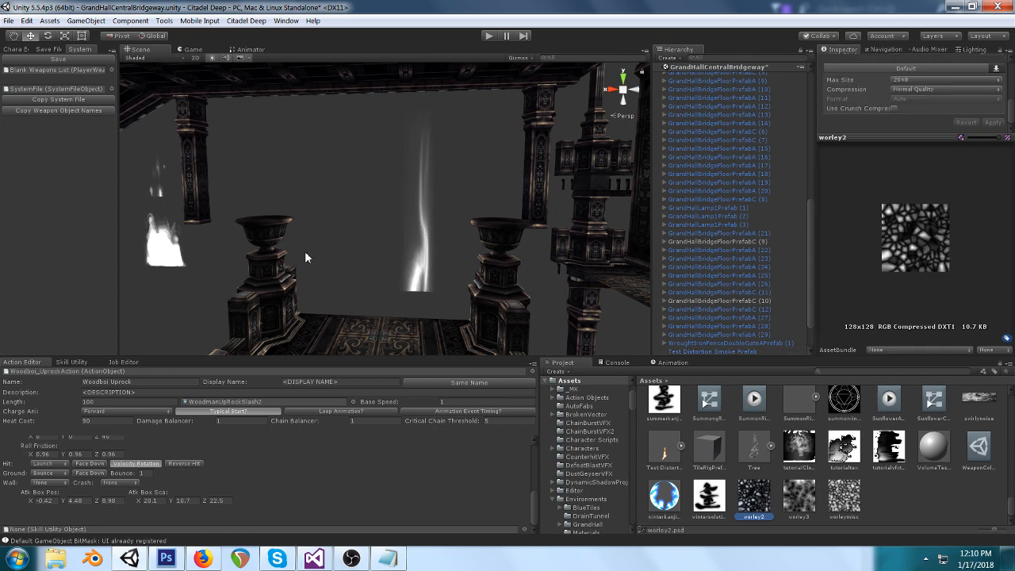
pyautogui.click(713, 351)
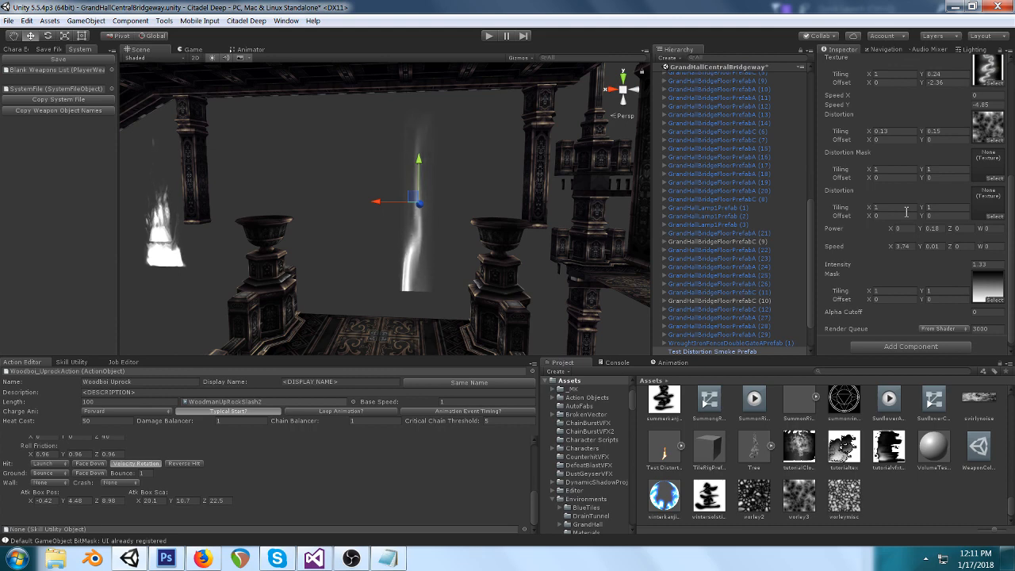
pyautogui.scroll(-1, 906, 212)
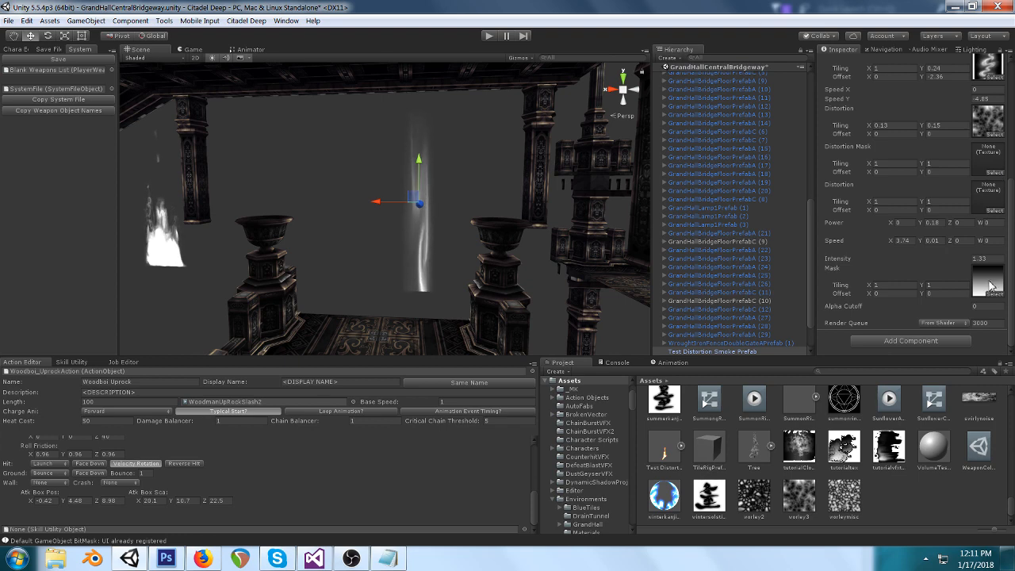
pyautogui.click(995, 172)
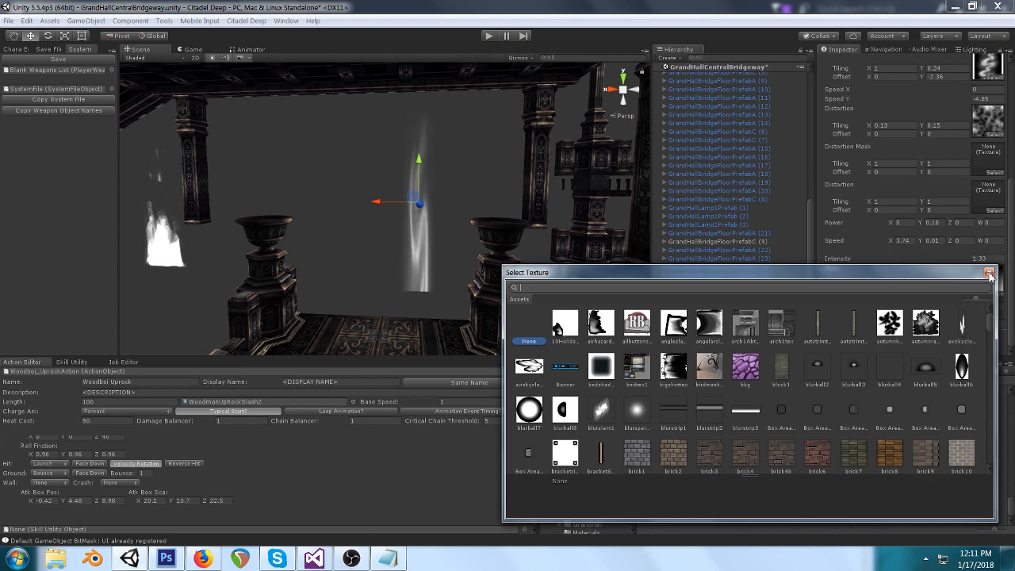
pyautogui.click(872, 242)
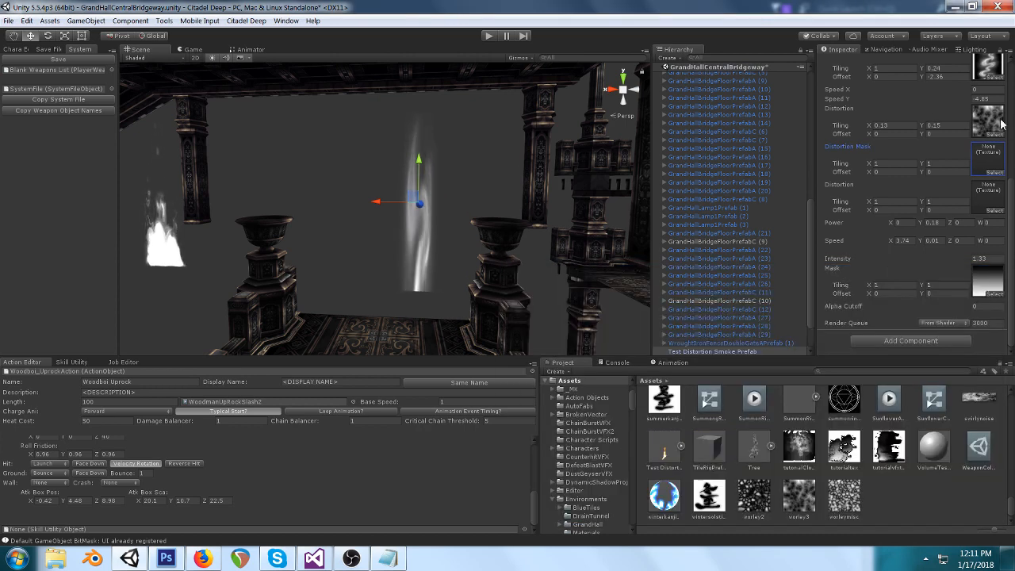
# Step: Try a distortion Power Y of 0.01 and an Alpha Cutoff of 0.19 on the smoke material
pyautogui.click(932, 223)
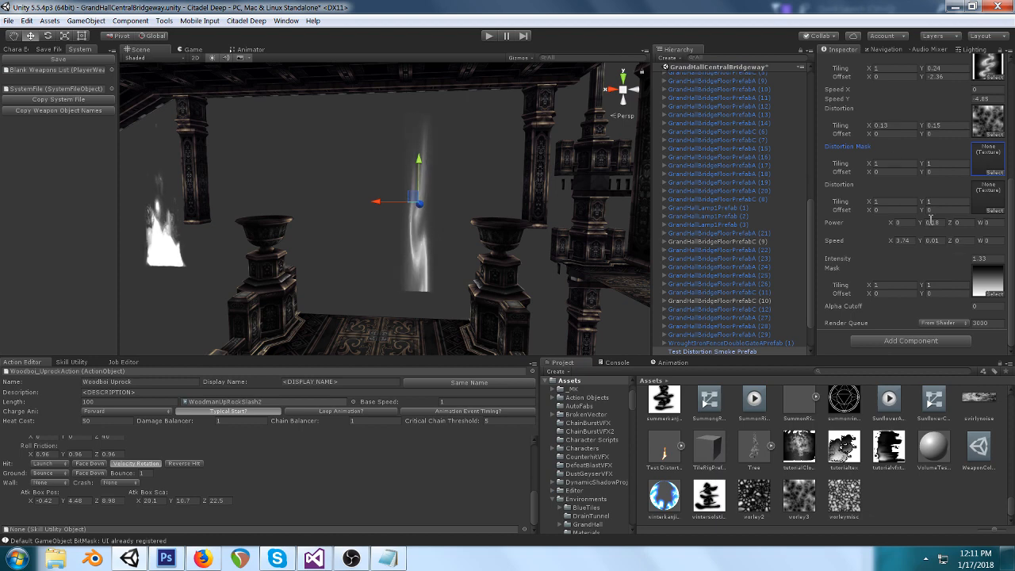
pyautogui.write('0.01')
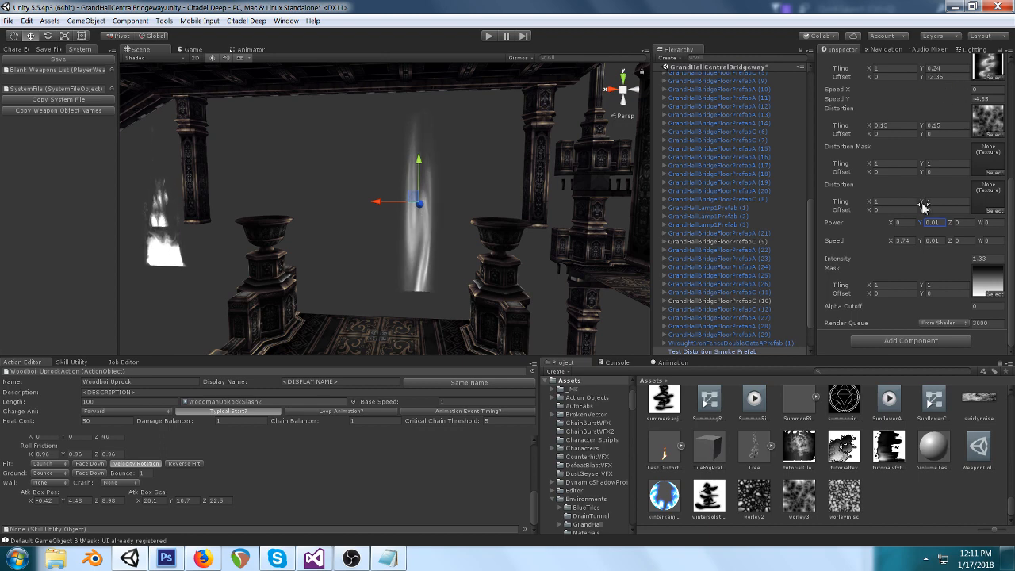
pyautogui.moveTo(968, 312); pyautogui.dragTo(975, 315)
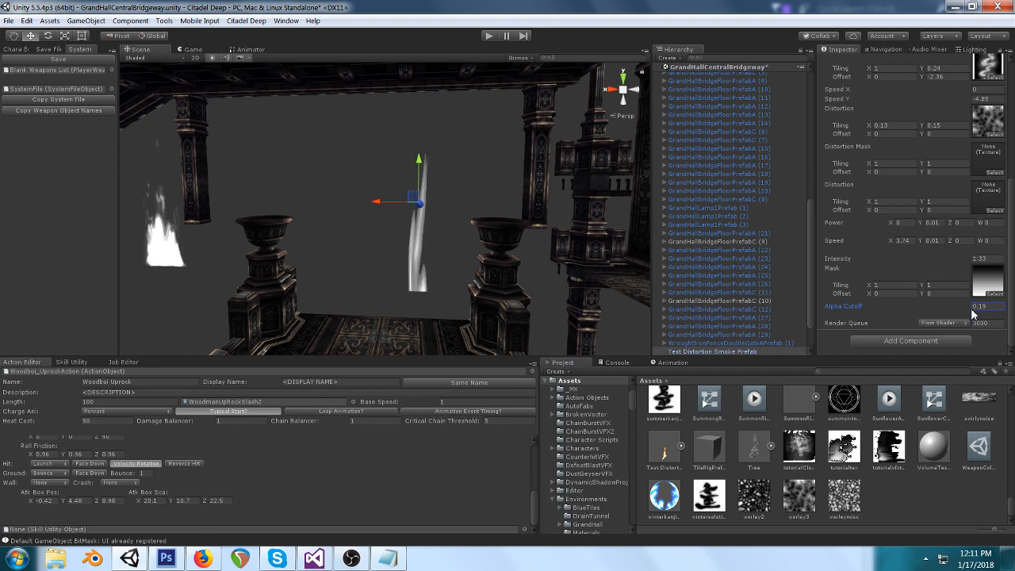
# Step: Examine the cutoff smoke from several angles and distances between the stone urns in the hall scene
pyautogui.click(345, 291)
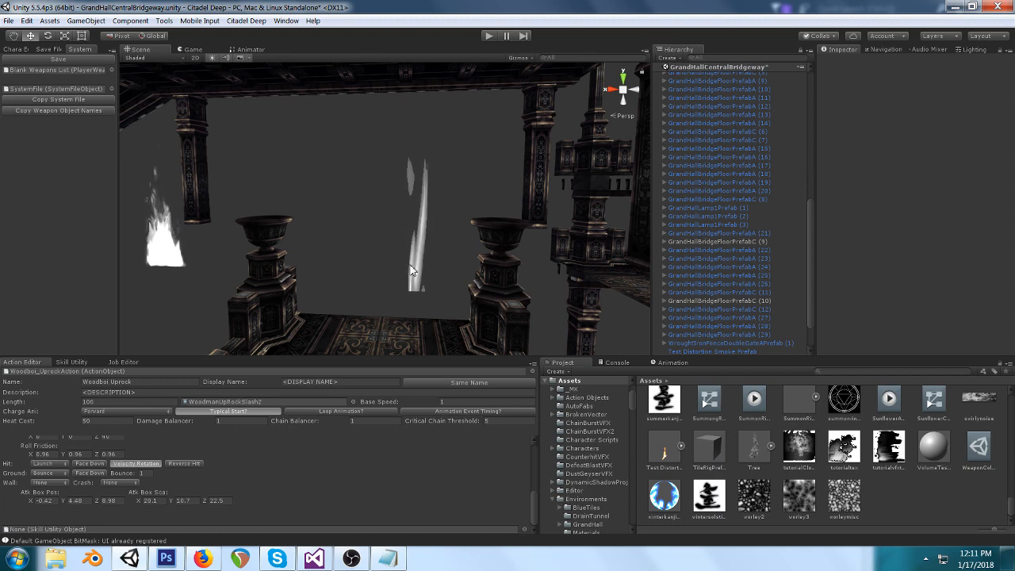
pyautogui.moveTo(430, 252); pyautogui.dragTo(554, 204, button='right')
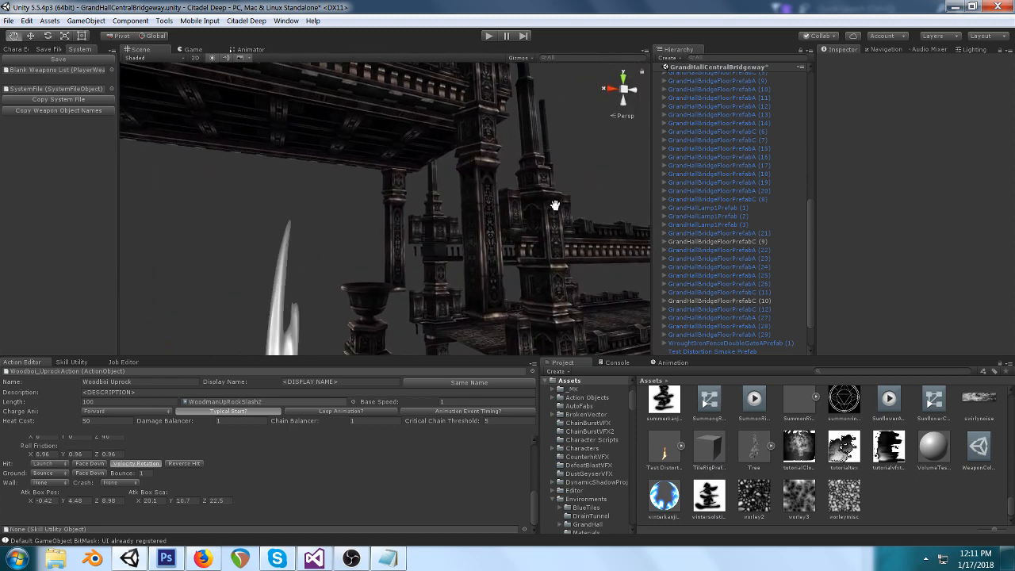
pyautogui.moveTo(556, 203); pyautogui.dragTo(600, 151, button='middle')
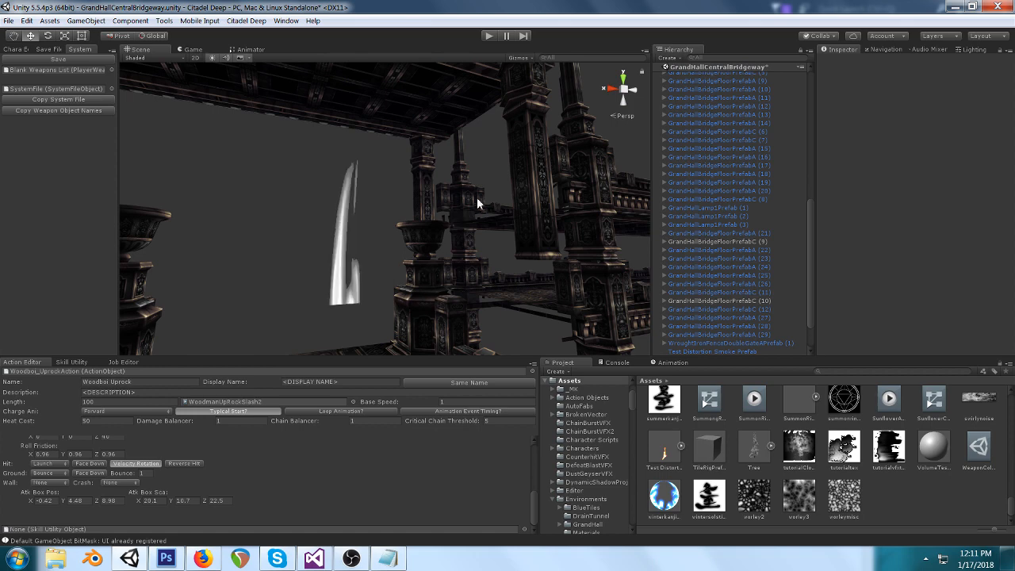
pyautogui.moveTo(360, 208); pyautogui.dragTo(351, 237, button='right')
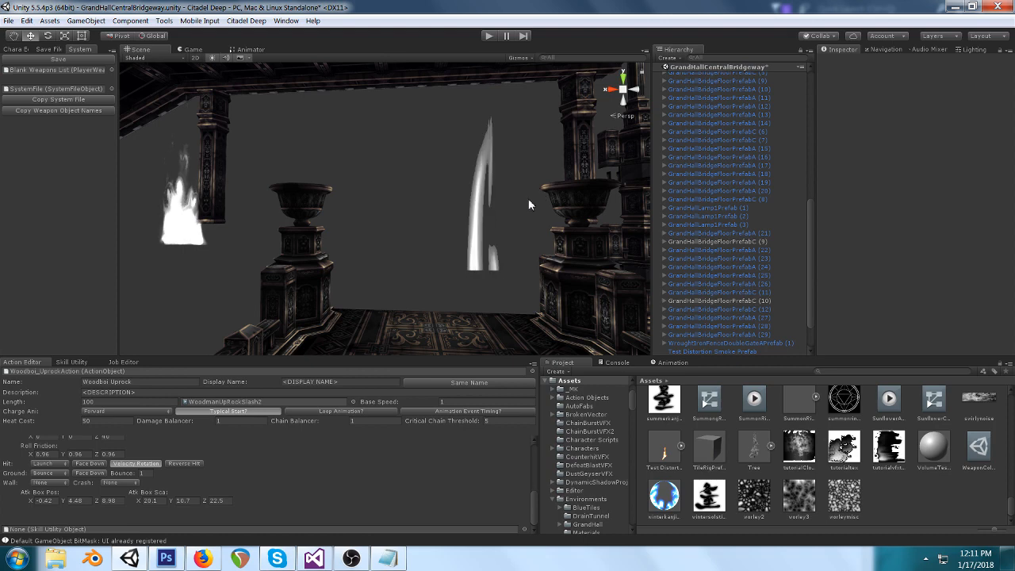
pyautogui.moveTo(529, 198); pyautogui.dragTo(528, 191, button='right')
pyautogui.moveTo(526, 137); pyautogui.dragTo(506, 164, button='right')
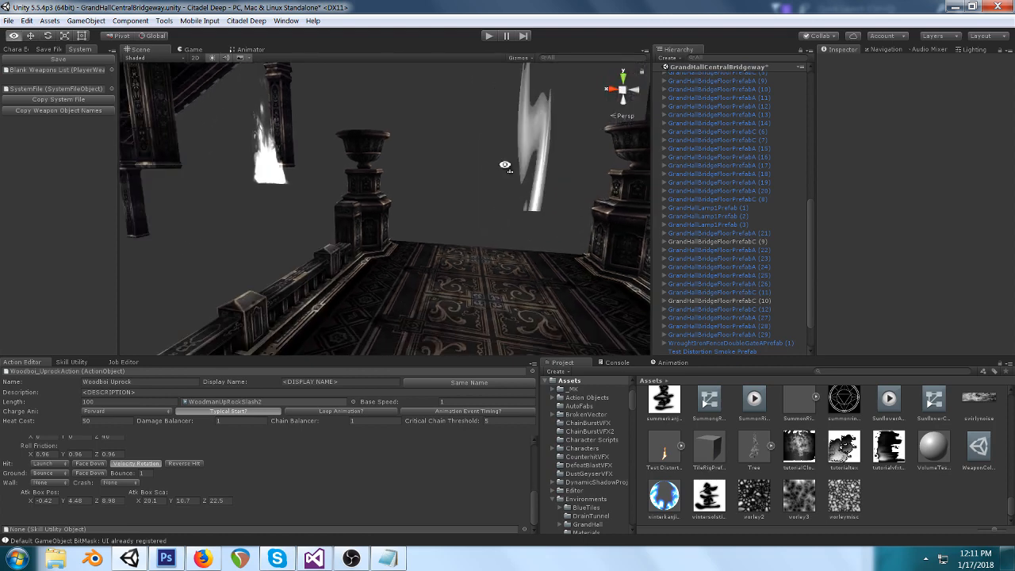
pyautogui.moveTo(486, 175); pyautogui.dragTo(437, 212, button='middle')
pyautogui.moveTo(266, 230); pyautogui.dragTo(310, 220, button='right')
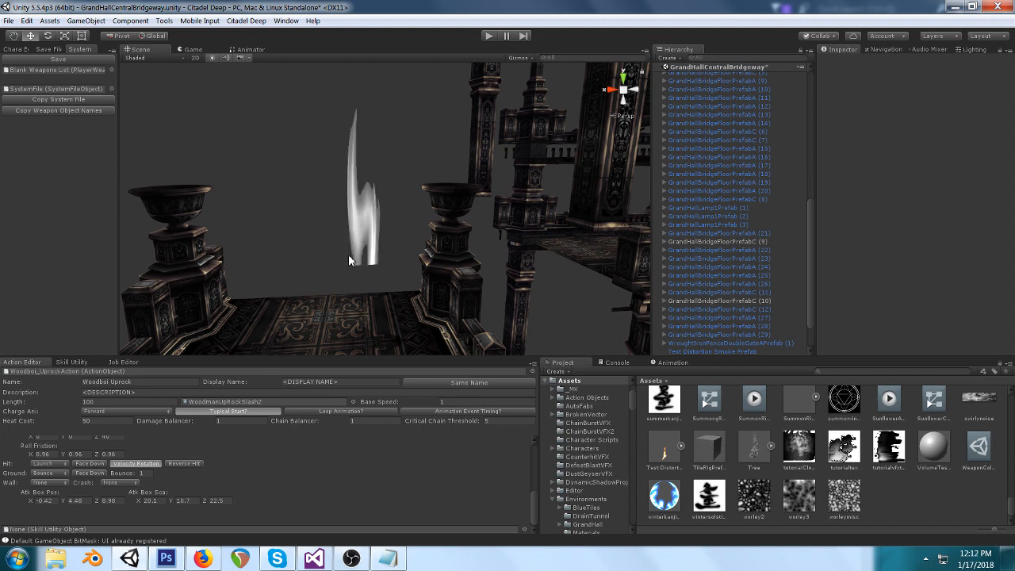
pyautogui.scroll(-1, 371, 224)
pyautogui.scroll(-2, 370, 228)
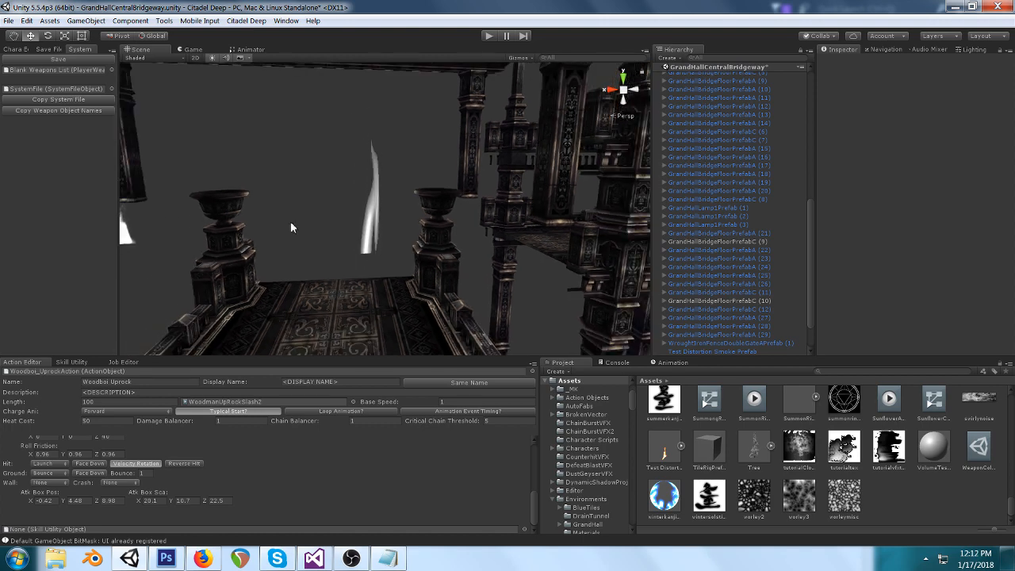
pyautogui.moveTo(290, 222); pyautogui.dragTo(503, 217, button='right')
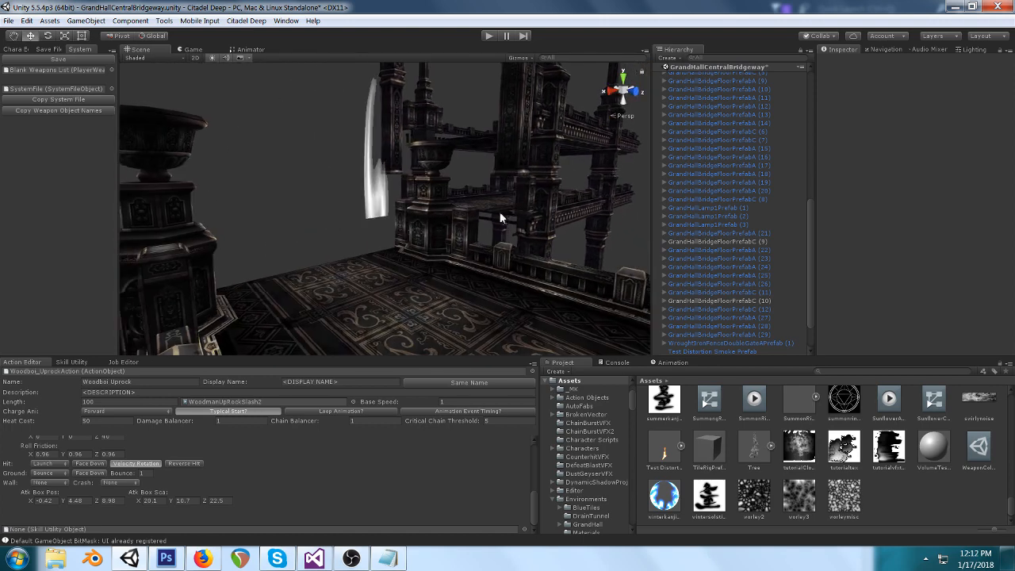
pyautogui.moveTo(374, 199); pyautogui.dragTo(385, 233, button='right')
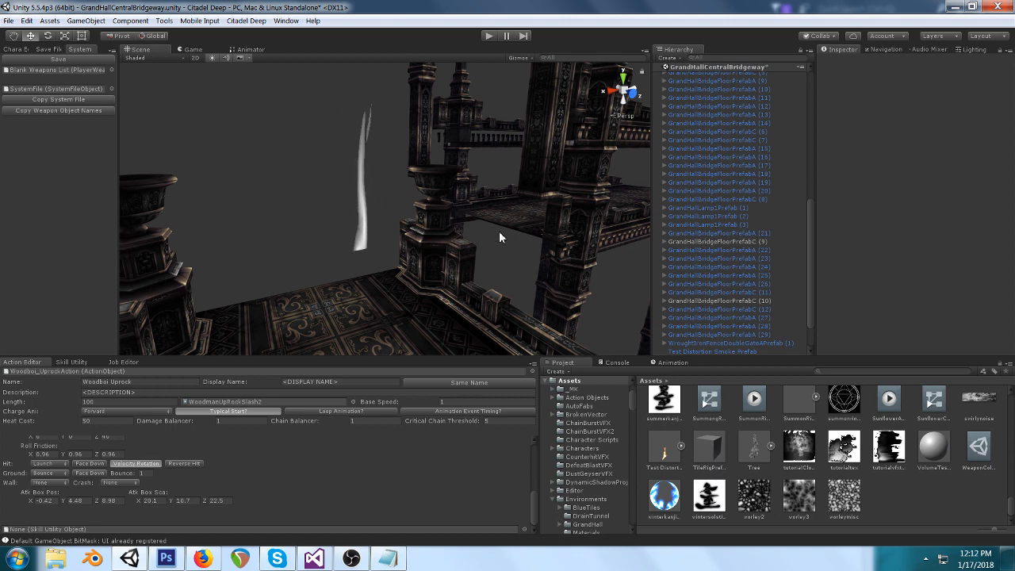
pyautogui.keyDown('alt'); pyautogui.moveTo(560, 226); pyautogui.dragTo(501, 238); pyautogui.keyUp('alt')
pyautogui.moveTo(501, 239); pyautogui.dragTo(510, 200, button='right')
pyautogui.moveTo(510, 200); pyautogui.dragTo(460, 198, button='middle')
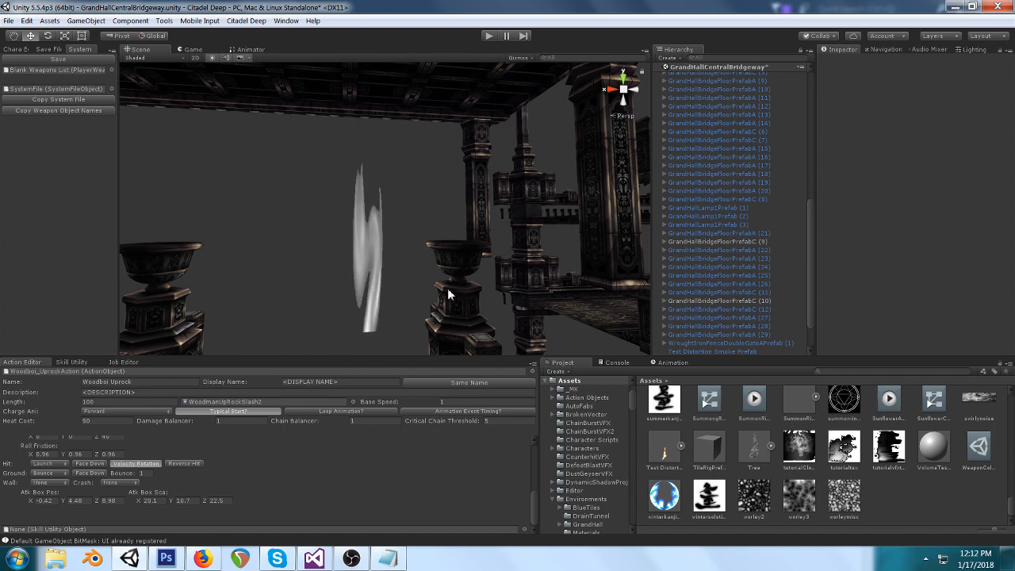
pyautogui.click(368, 303)
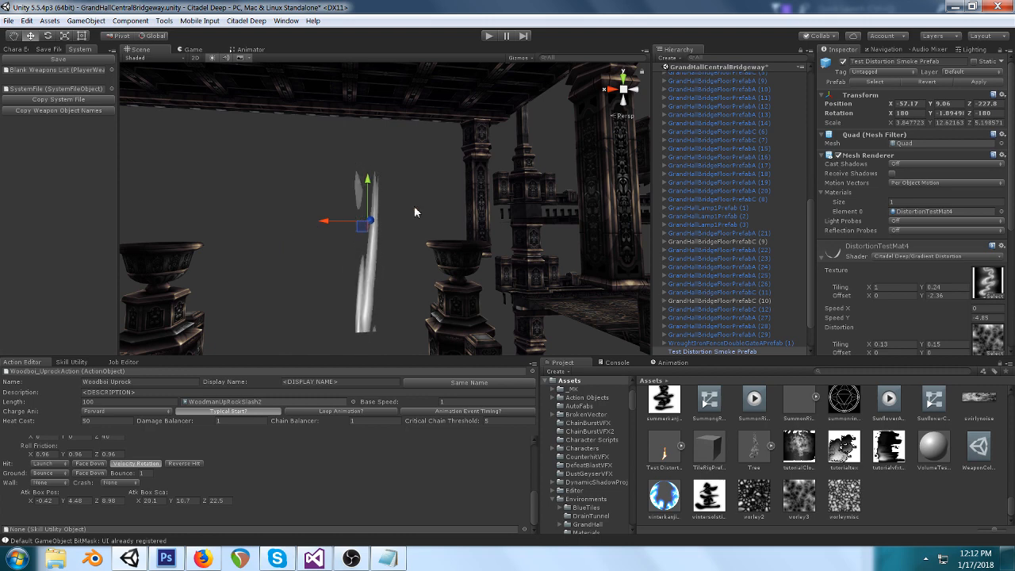
pyautogui.click(298, 316)
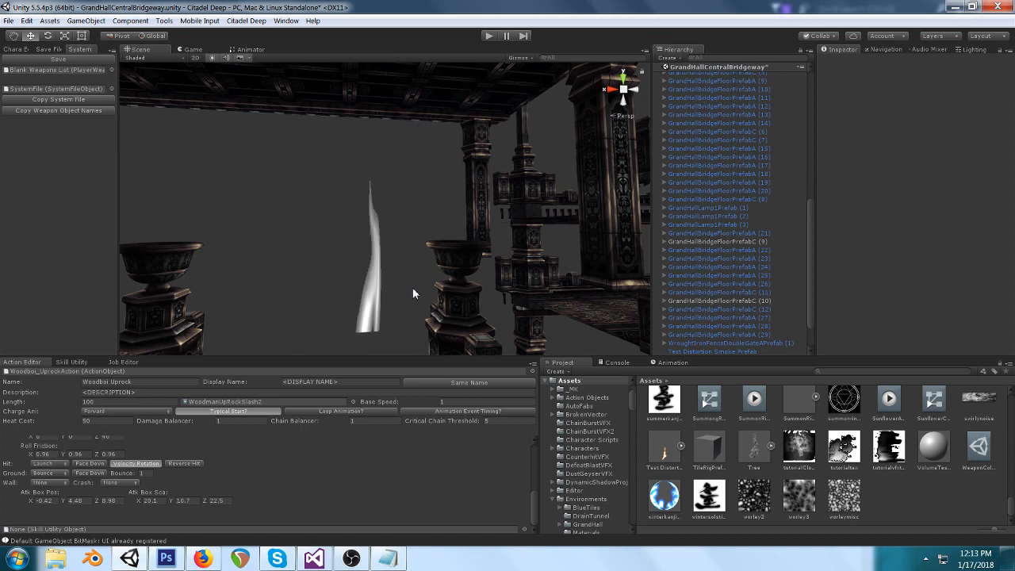
# Step: Set the smoke material's Texture tiling Y to 2.71, Mask tiling Y to 0.89 and Alpha Cutoff to 0.07
pyautogui.click(379, 329)
pyautogui.scroll(-5, 865, 262)
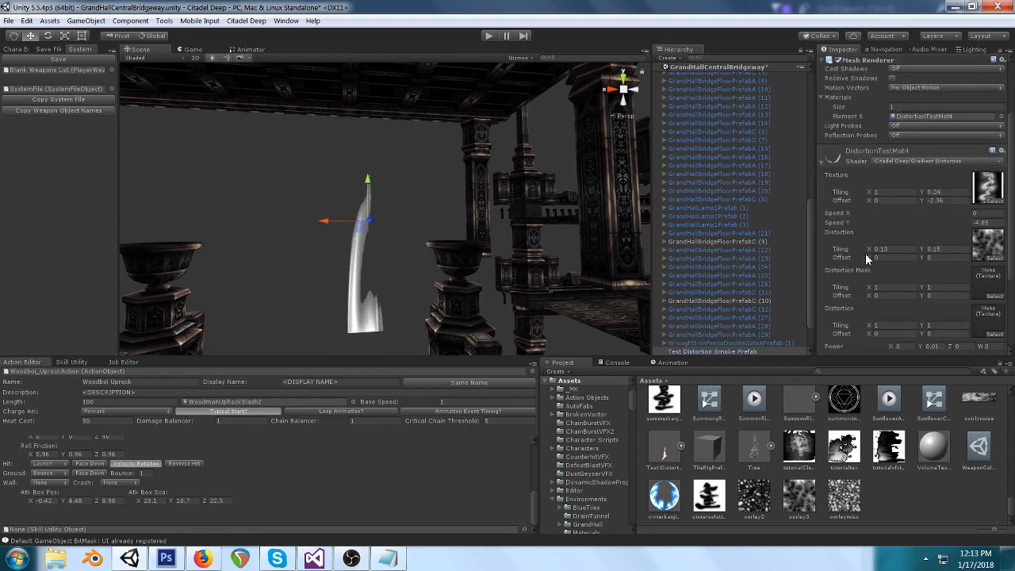
pyautogui.scroll(2, 912, 220)
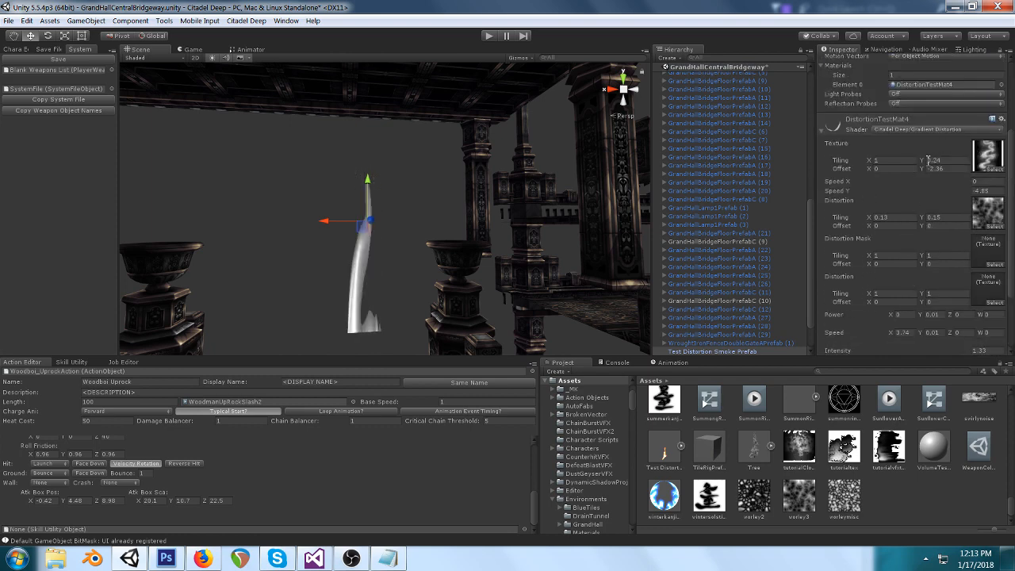
pyautogui.click(927, 160)
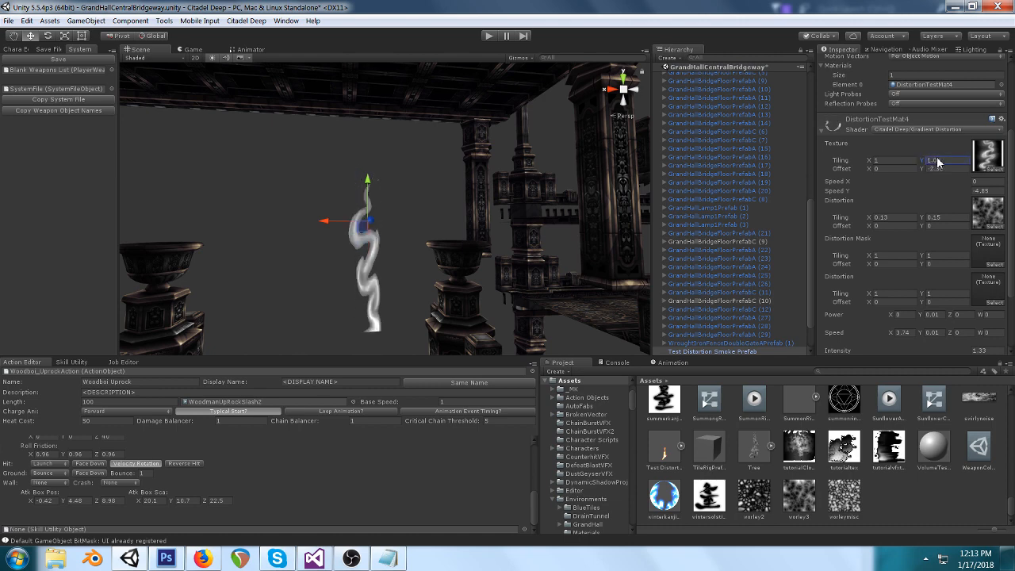
pyautogui.write('2.22')
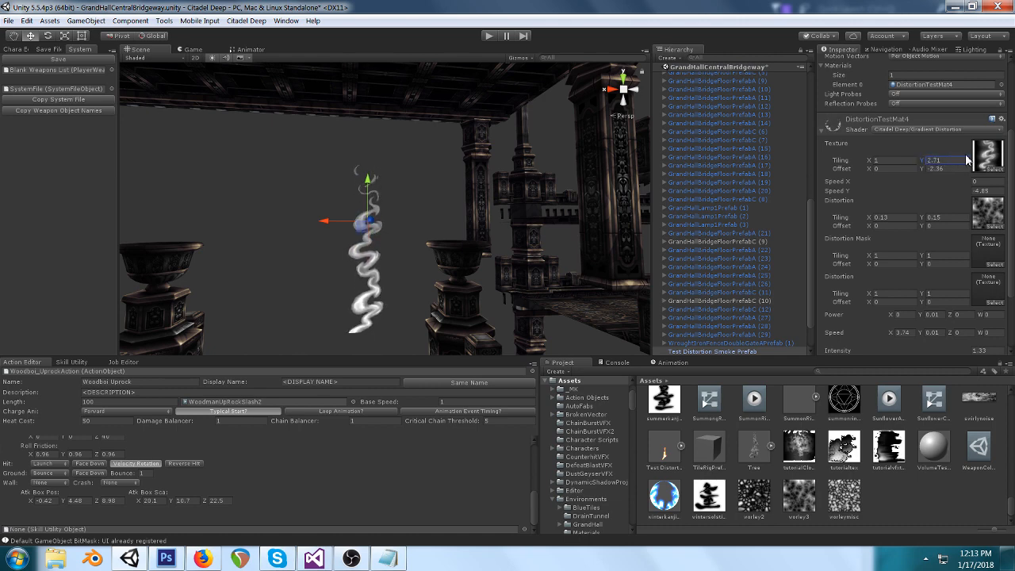
pyautogui.write('2.71')
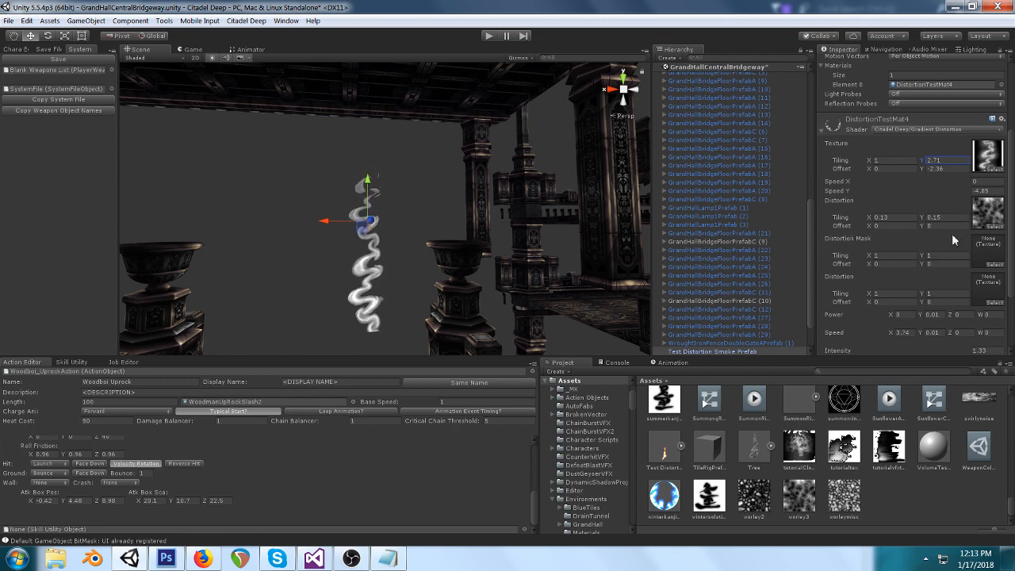
pyautogui.scroll(-3, 953, 243)
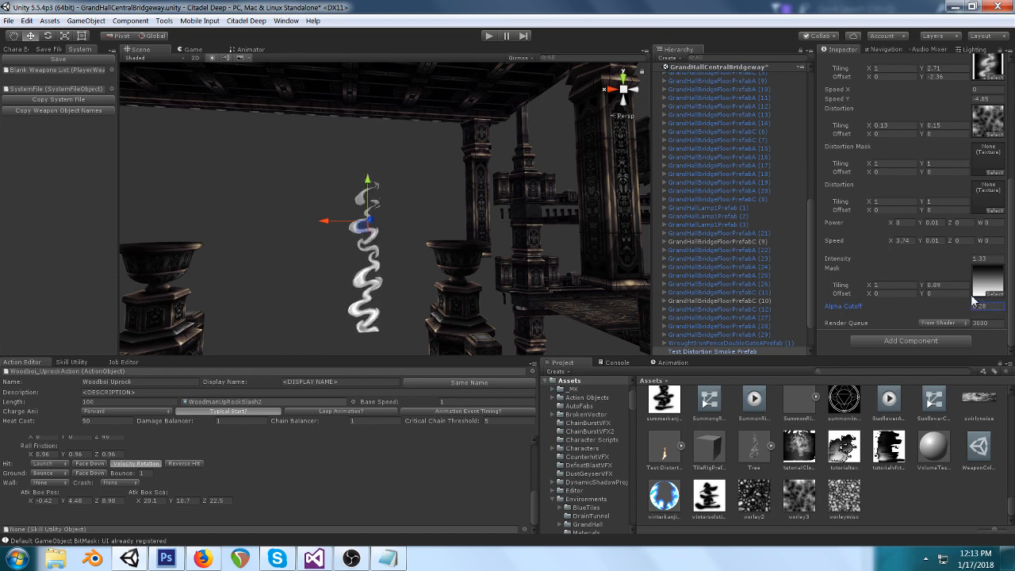
# Step: Assign tutorialtex as the smoke's Distortion texture, with distortion Power Y at 0.52 and Speed X and Y at 0
pyautogui.click(995, 134)
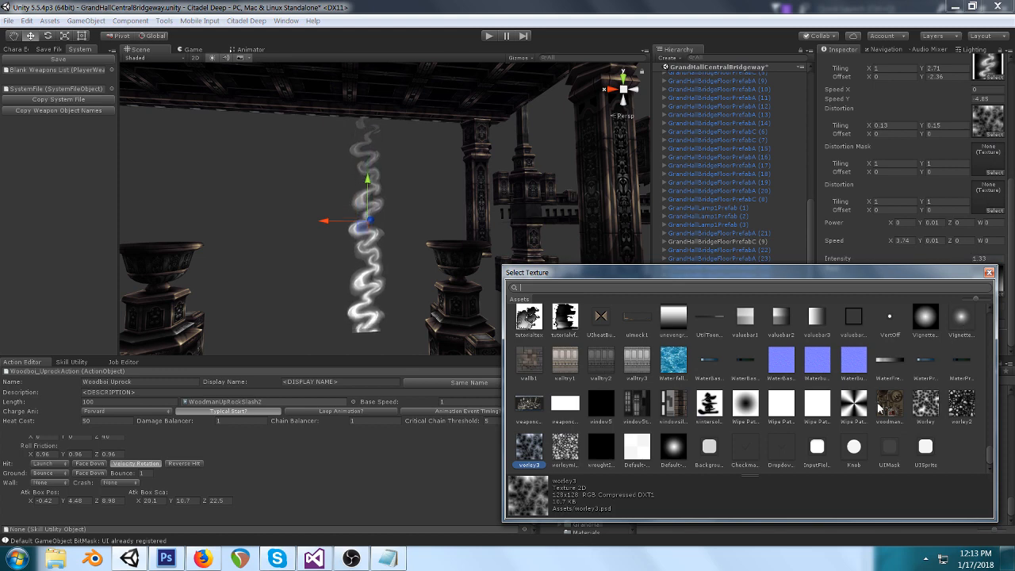
pyautogui.click(533, 319)
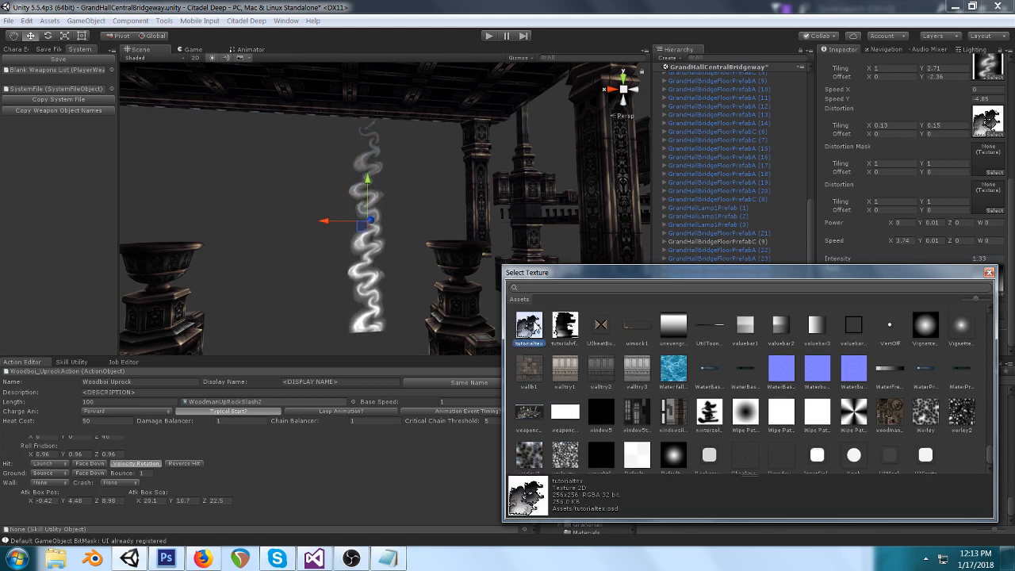
pyautogui.click(989, 272)
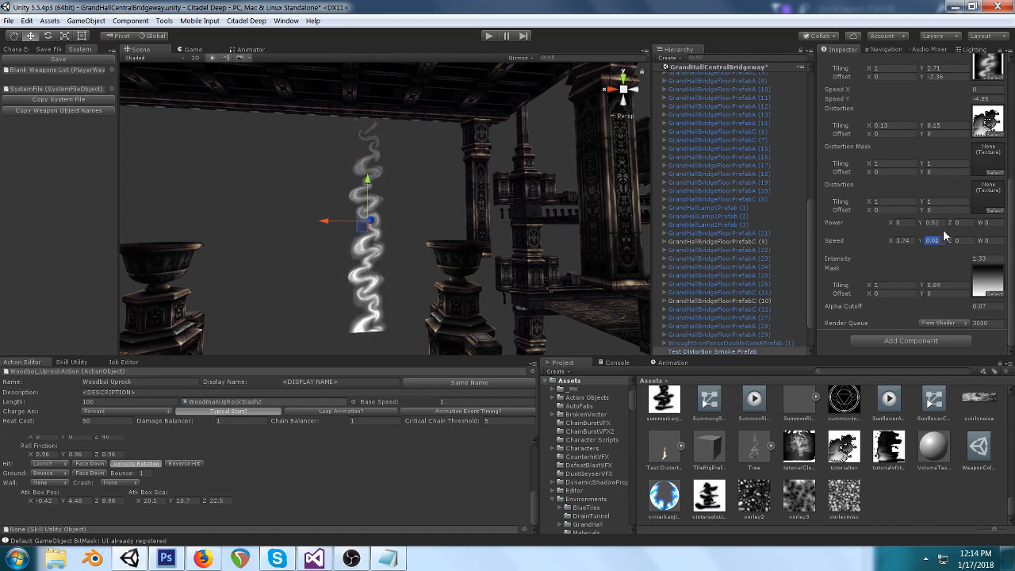
pyautogui.click(902, 241)
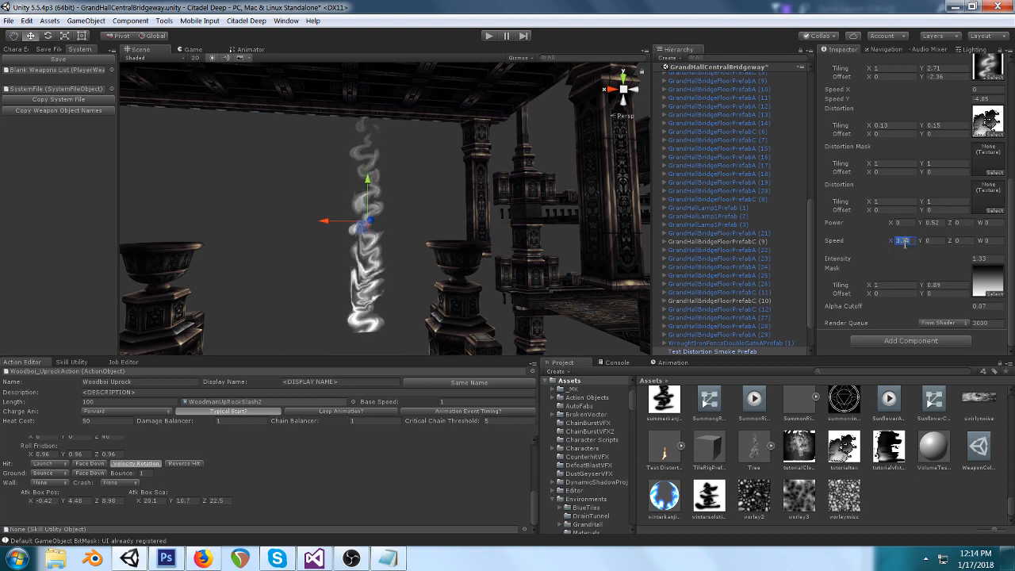
pyautogui.write('0')
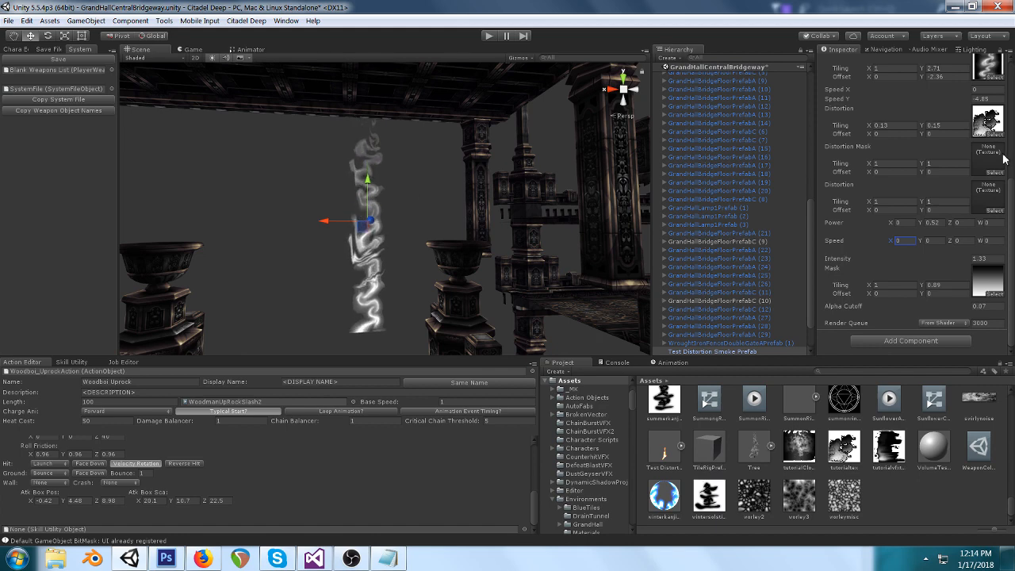
# Step: Assign gradmask1 as the smoke material's Distortion Mask
pyautogui.click(995, 174)
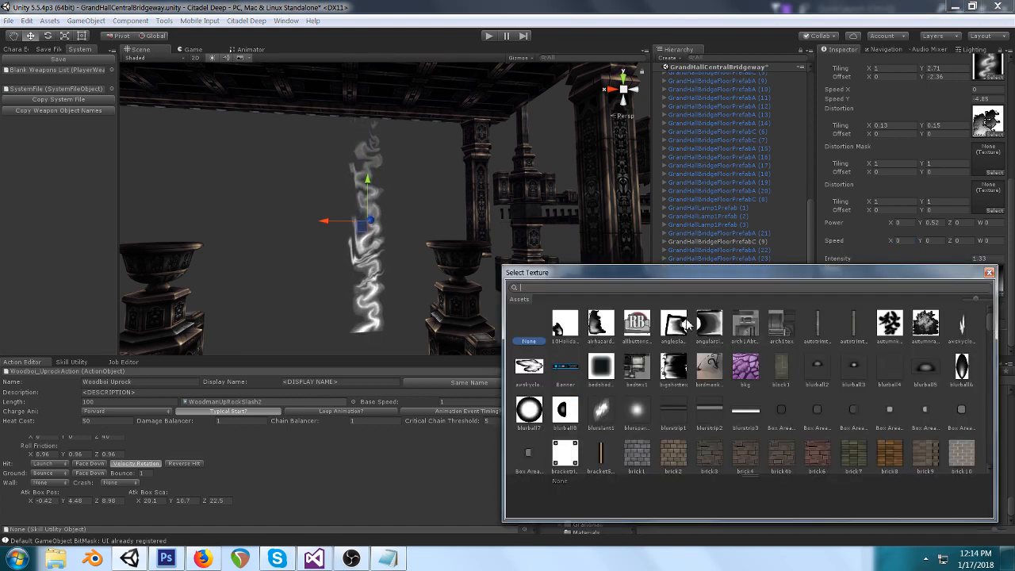
pyautogui.write('grad m')
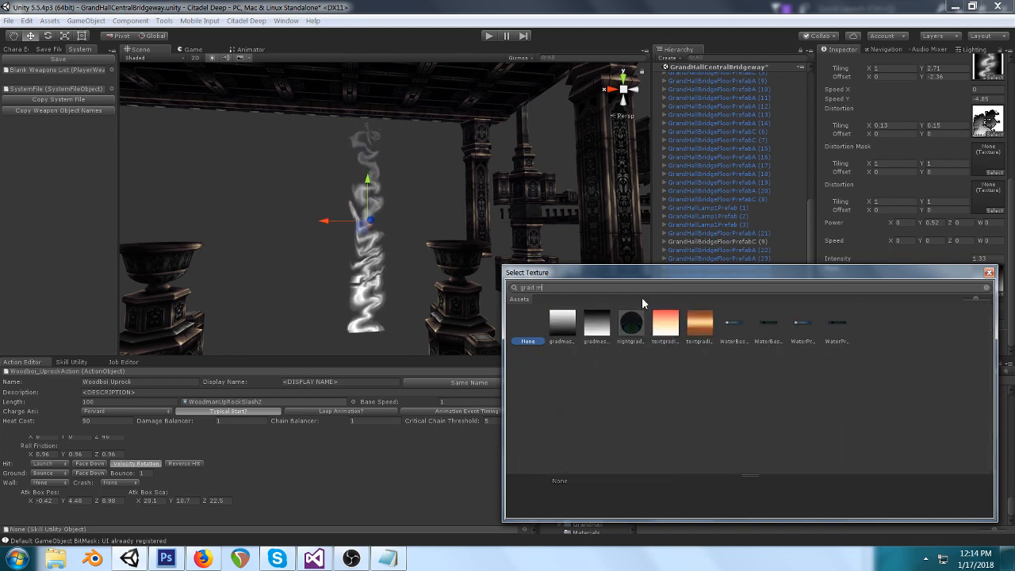
pyautogui.click(564, 323)
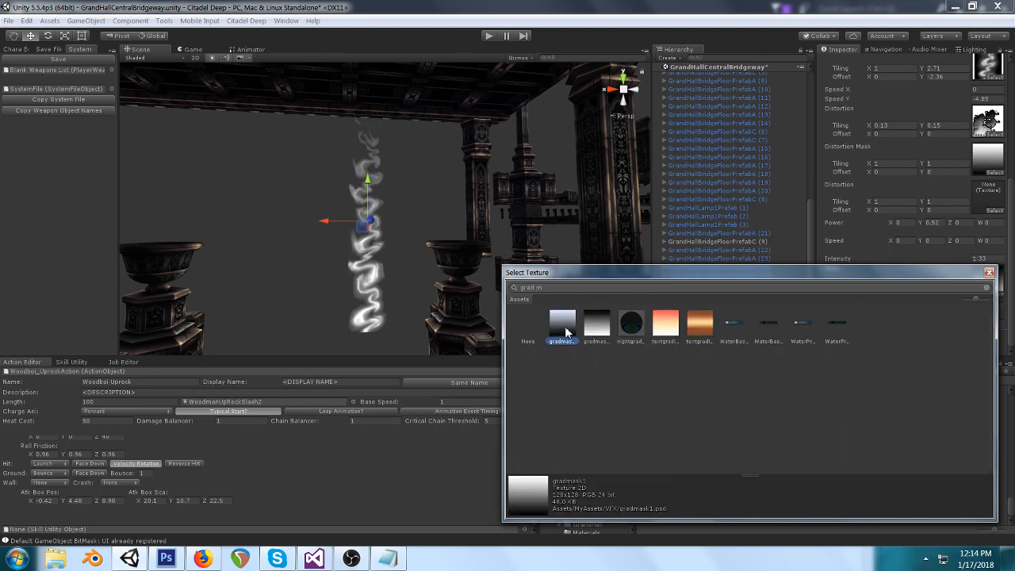
pyautogui.click(284, 309)
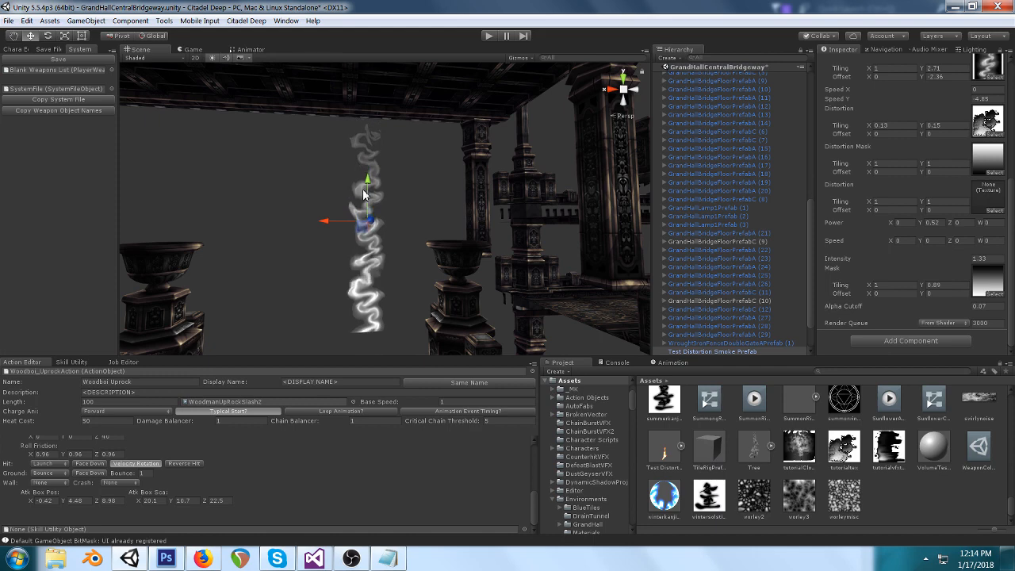
pyautogui.moveTo(369, 182); pyautogui.dragTo(408, 169)
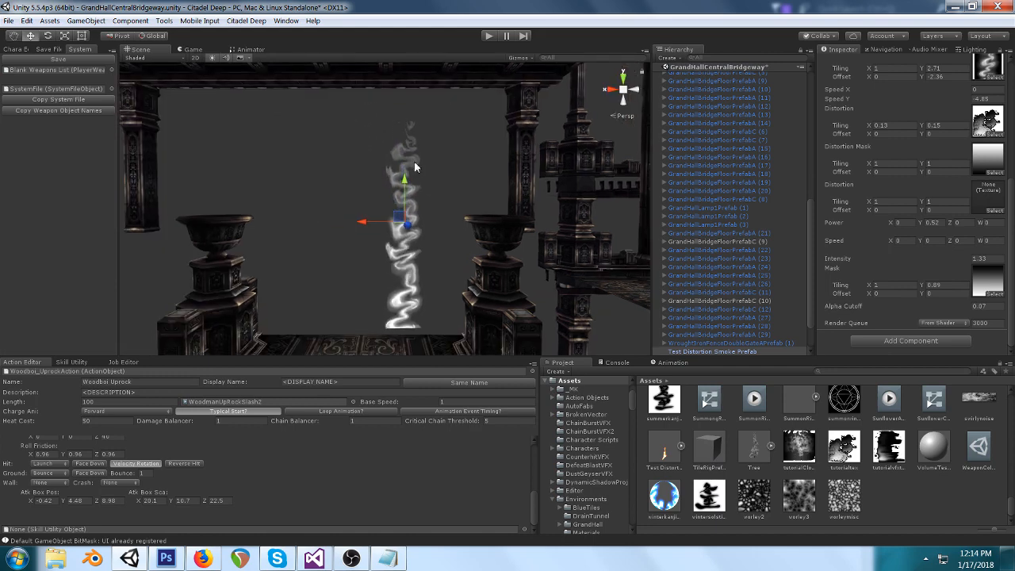
# Step: Locate the first Distortion texture among the project assets and examine the masked smoke with and without its selection handles
pyautogui.click(995, 123)
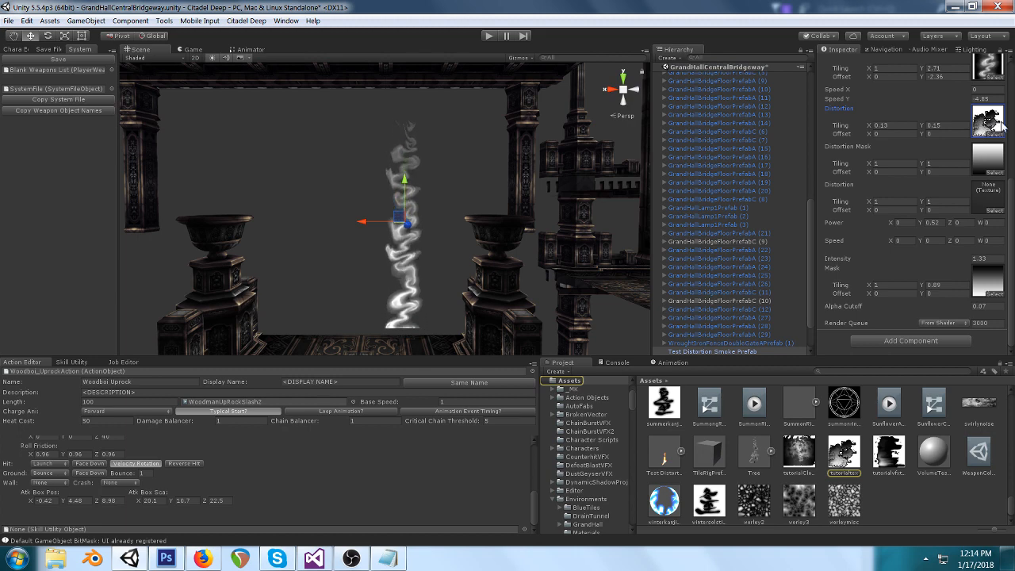
pyautogui.click(799, 452)
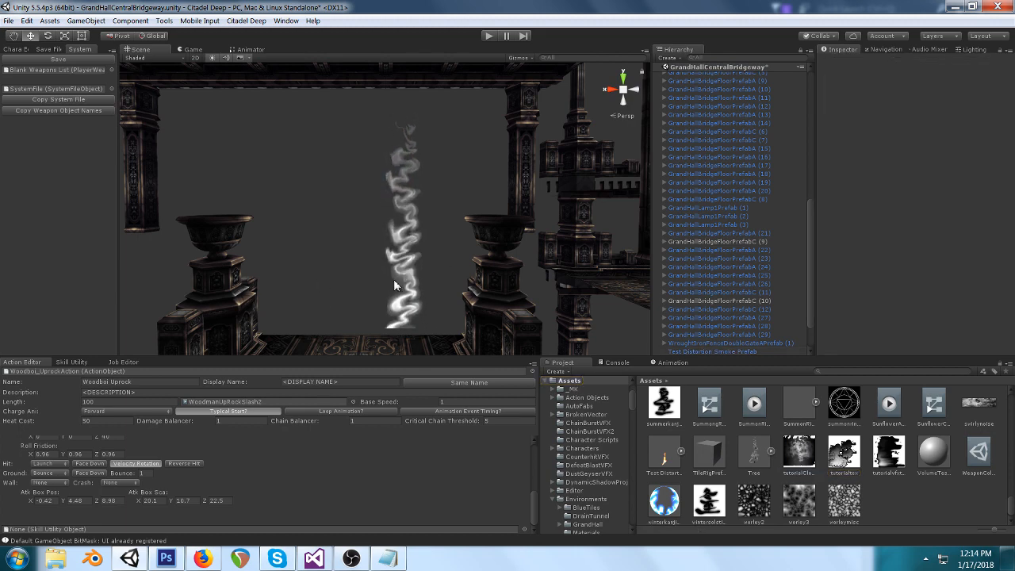
pyautogui.click(393, 279)
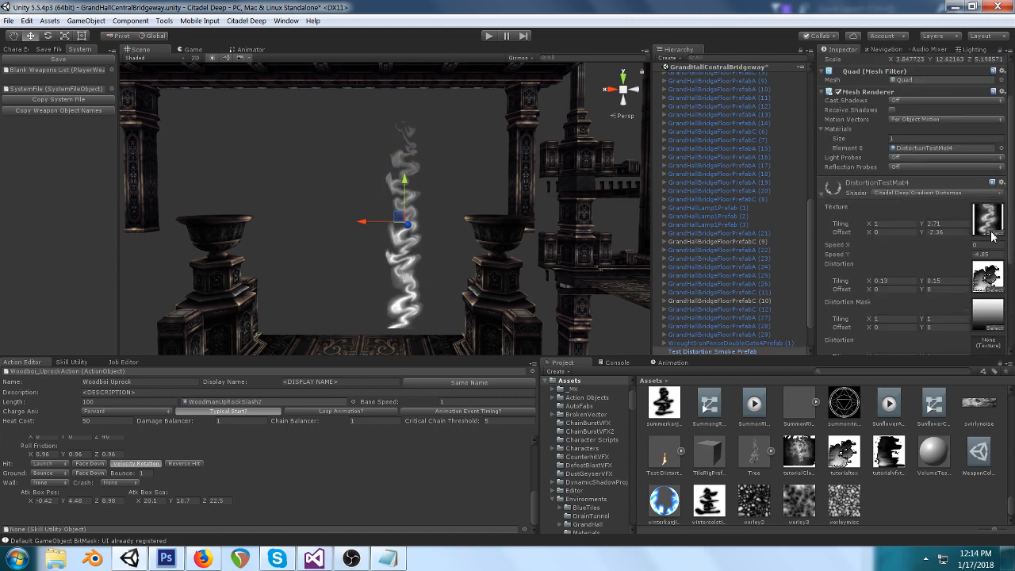
pyautogui.click(328, 299)
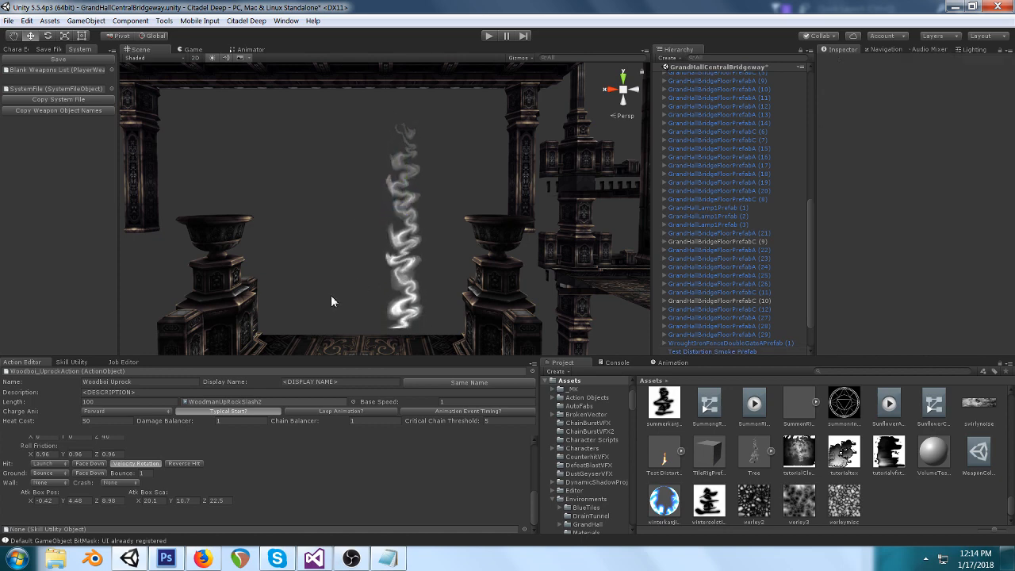
pyautogui.click(412, 308)
# Step: Try a distortion Power Y of 2.66 on the smoke material, and set it back to 0.52
pyautogui.scroll(-5, 926, 271)
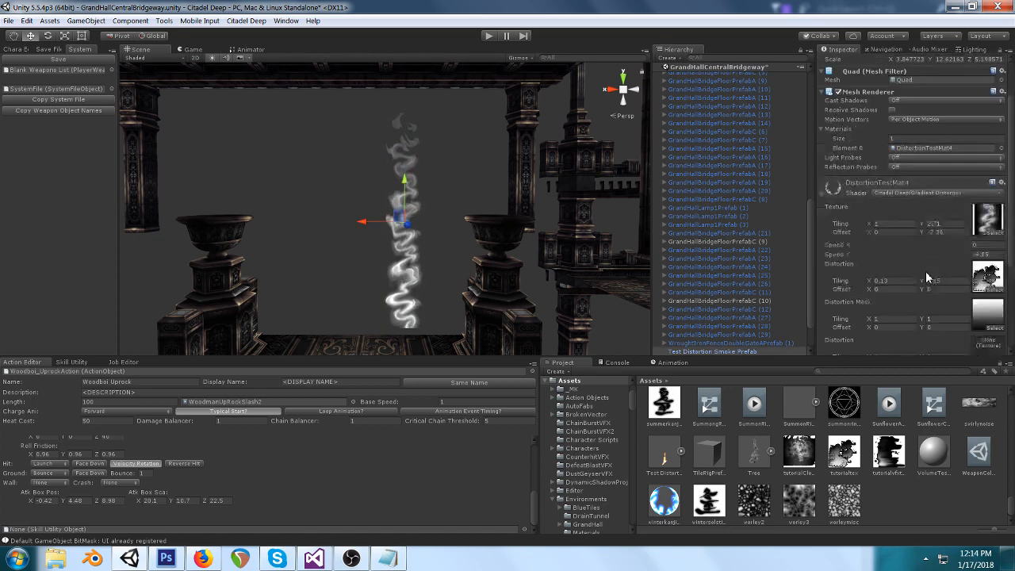
pyautogui.moveTo(921, 315); pyautogui.dragTo(964, 304)
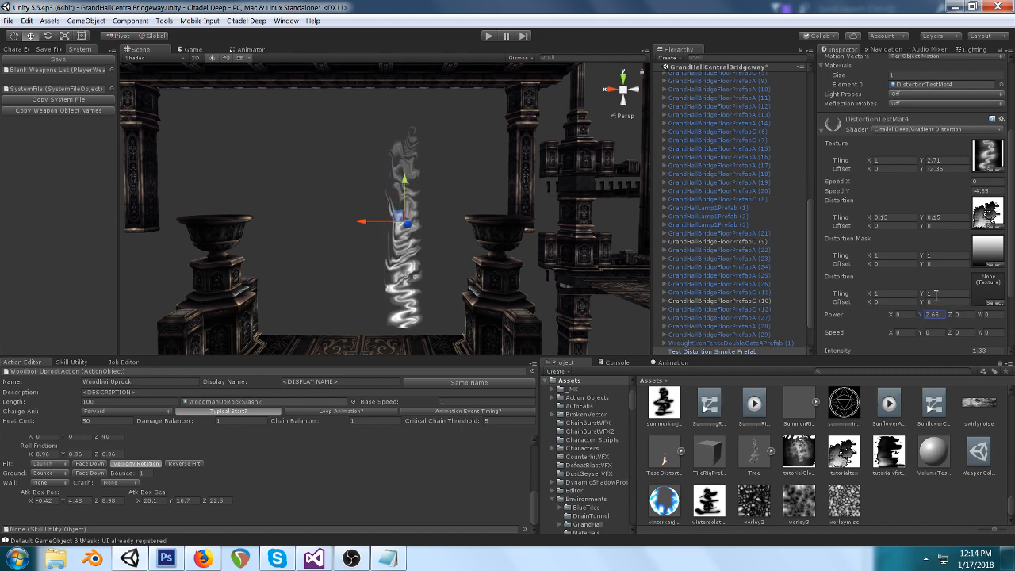
pyautogui.click(936, 315)
pyautogui.write('0.52')
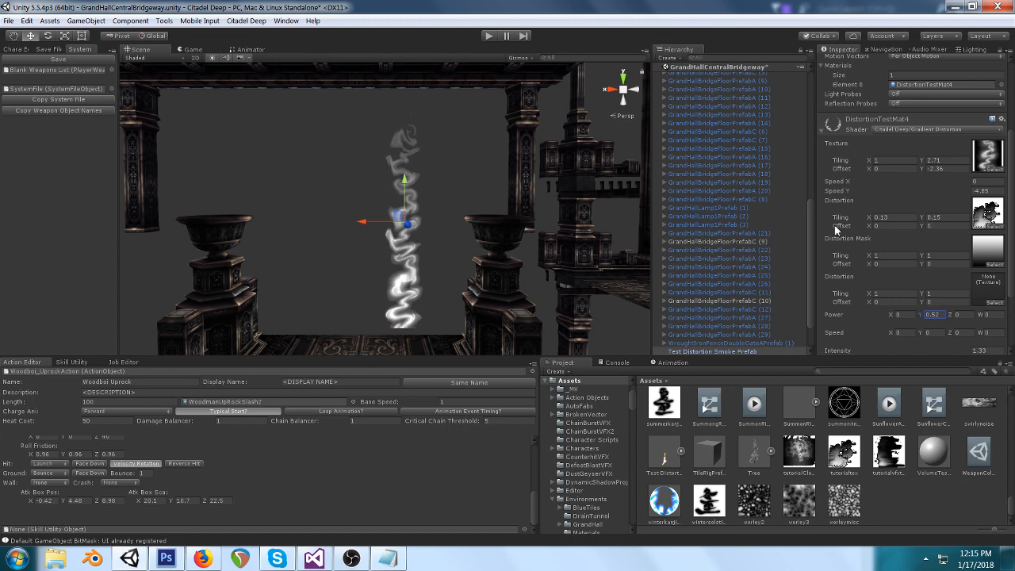
# Step: Set distortion Power Y to 0, assign autumnraingeystex as the second Distortion texture, and set Power W to 0.35
pyautogui.scroll(-2, 971, 264)
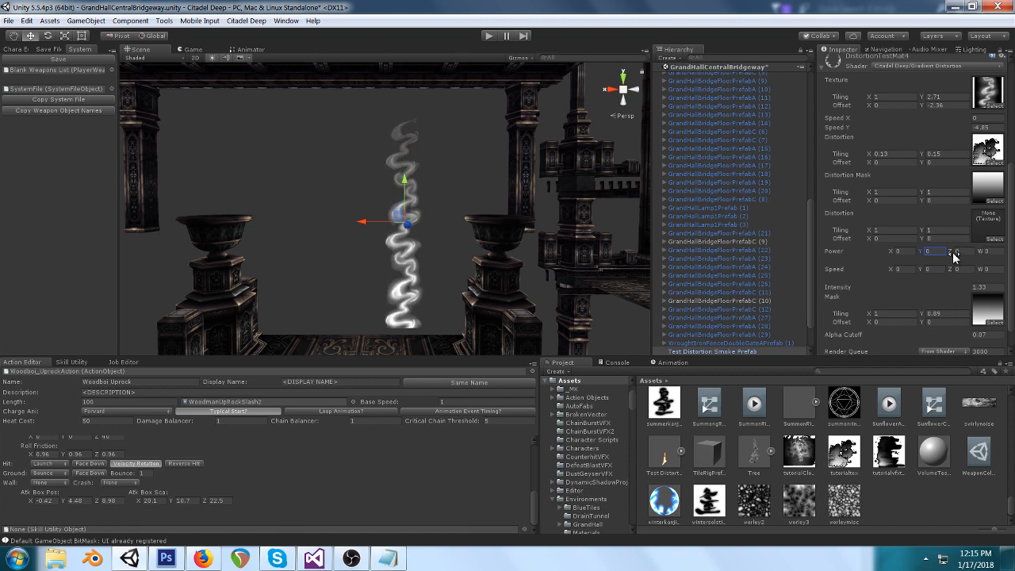
pyautogui.click(992, 240)
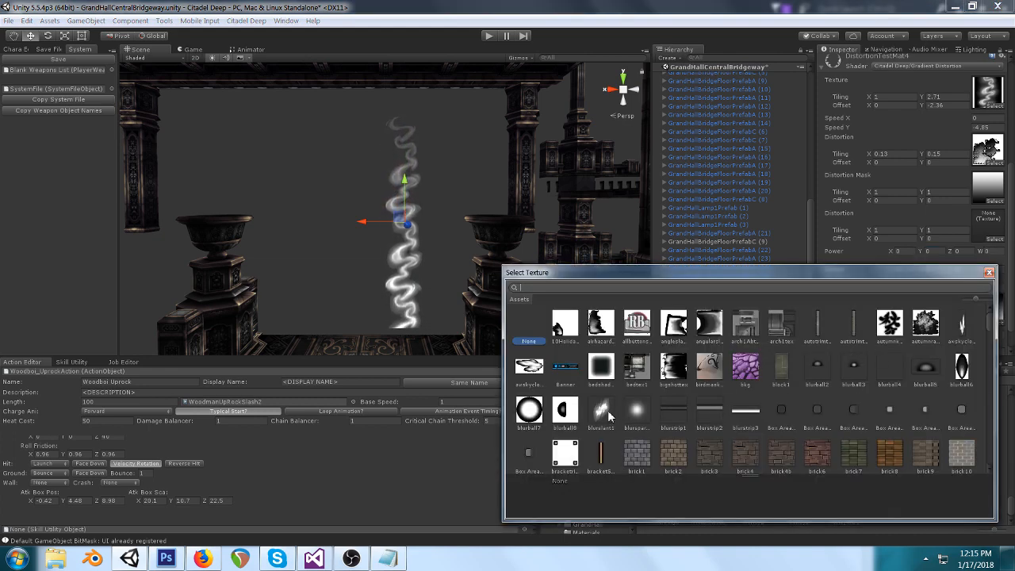
pyautogui.click(926, 323)
pyautogui.click(989, 273)
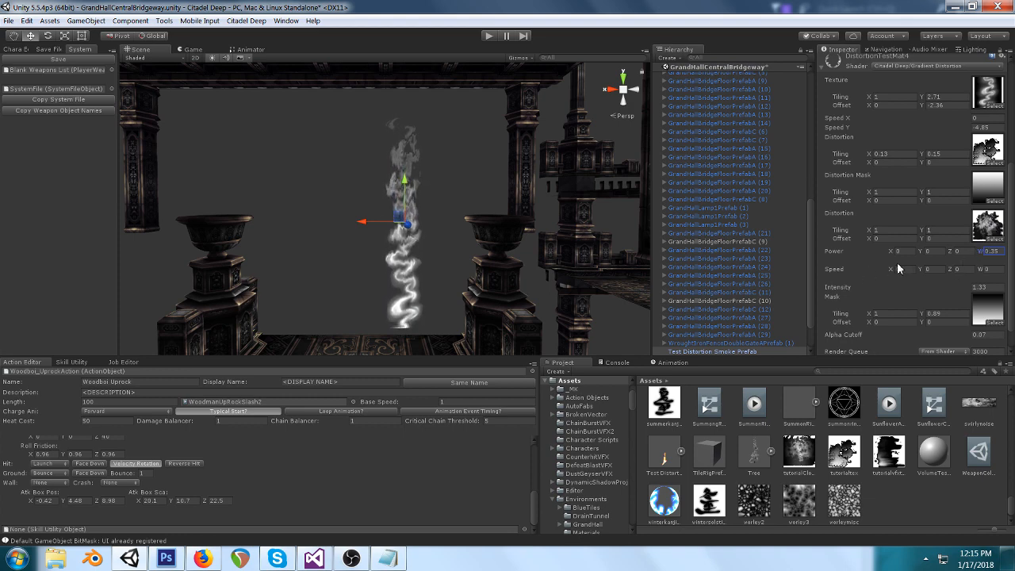
# Step: Try a distortion Speed X of about -27.6, reset it to 0, and try a Speed Y of 24.64
pyautogui.moveTo(892, 270); pyautogui.dragTo(403, 277)
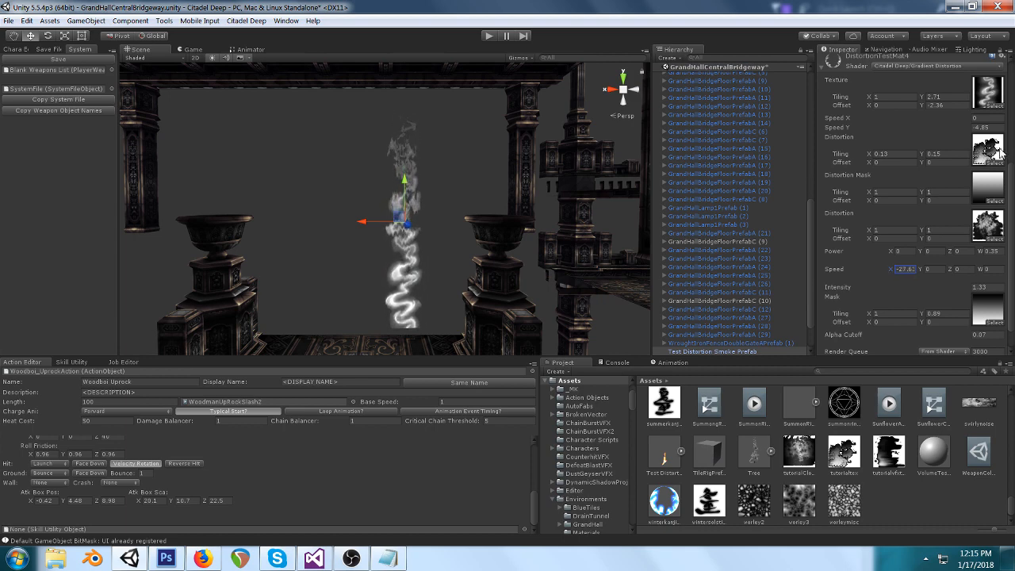
pyautogui.write('0')
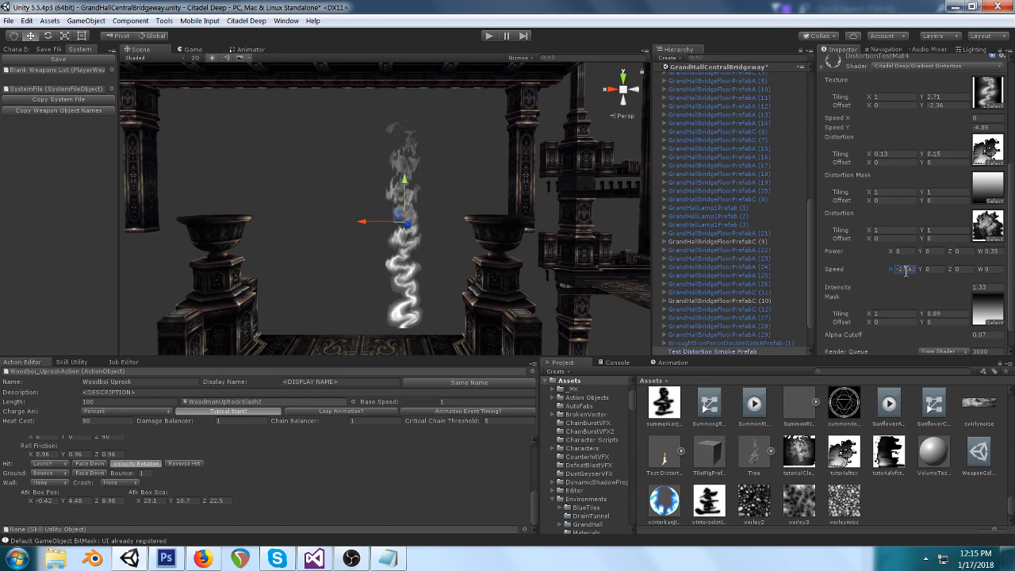
pyautogui.press('Tab')
pyautogui.moveTo(922, 271); pyautogui.dragTo(351, 251)
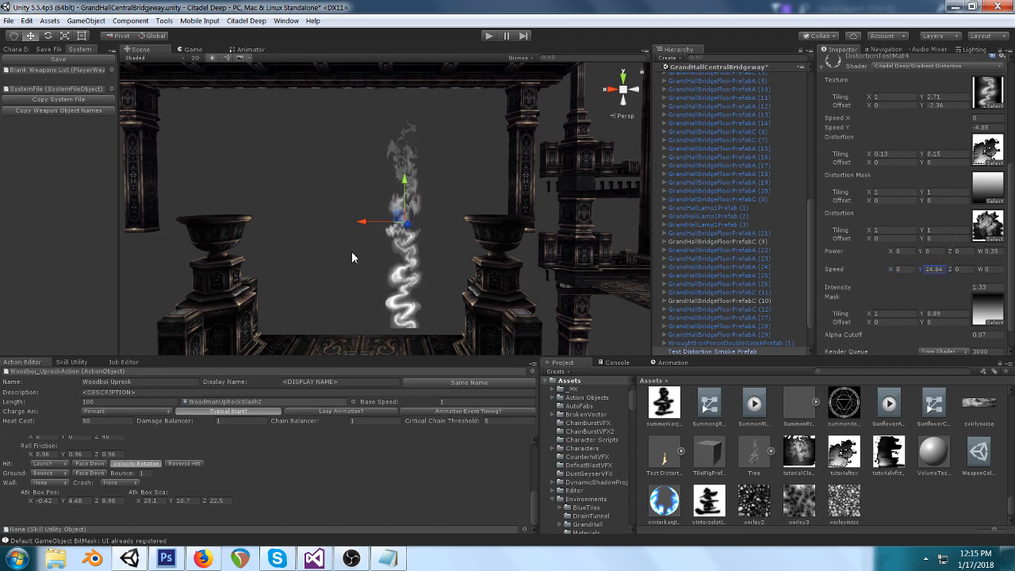
# Step: Try the smoke with its Distortion Mask set to None, and undo the mask removal and the distortion Speed Y change
pyautogui.click(995, 201)
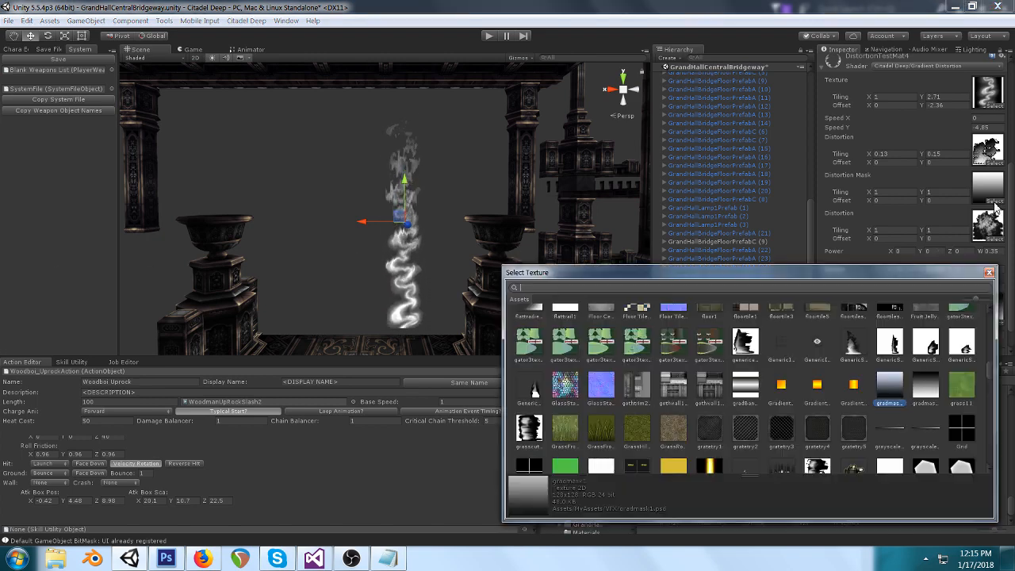
pyautogui.moveTo(991, 362); pyautogui.dragTo(991, 306)
pyautogui.click(530, 325)
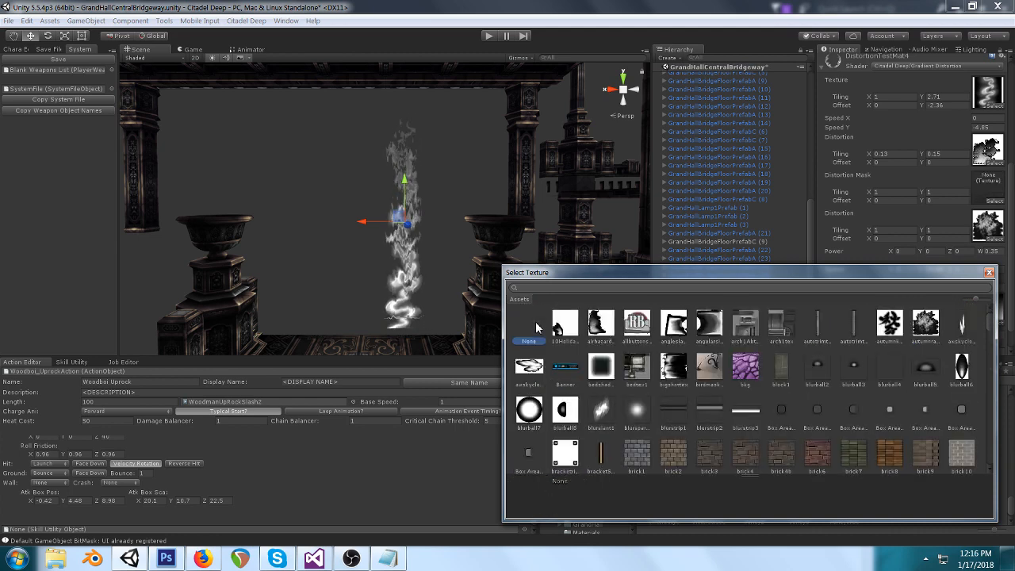
pyautogui.click(989, 272)
pyautogui.hotkey('ctrl', 'z')
pyautogui.hotkey('ctrl', 'z')
# Step: Set the main texture's Speed Y to 0, and try a distortion Power Y of 0.71 with distortion Speed Y at 31.06
pyautogui.click(998, 128)
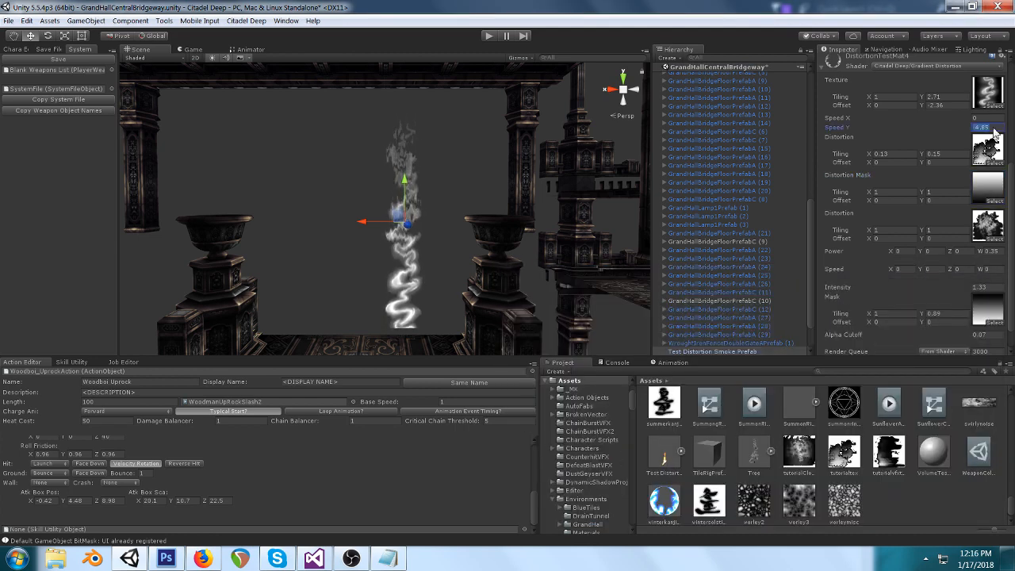
pyautogui.write('0')
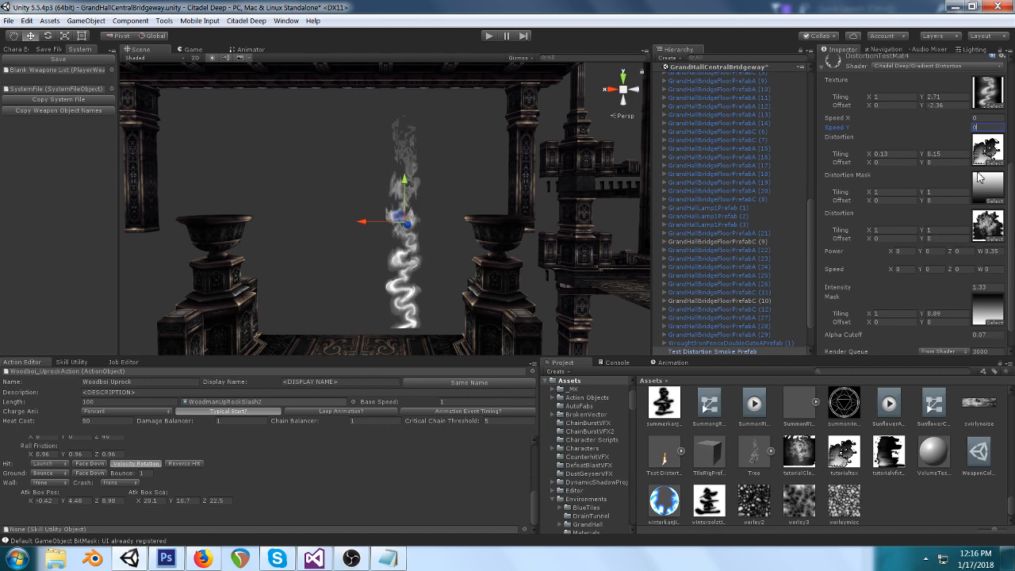
pyautogui.moveTo(920, 269); pyautogui.dragTo(997, 262)
pyautogui.write('0.8')
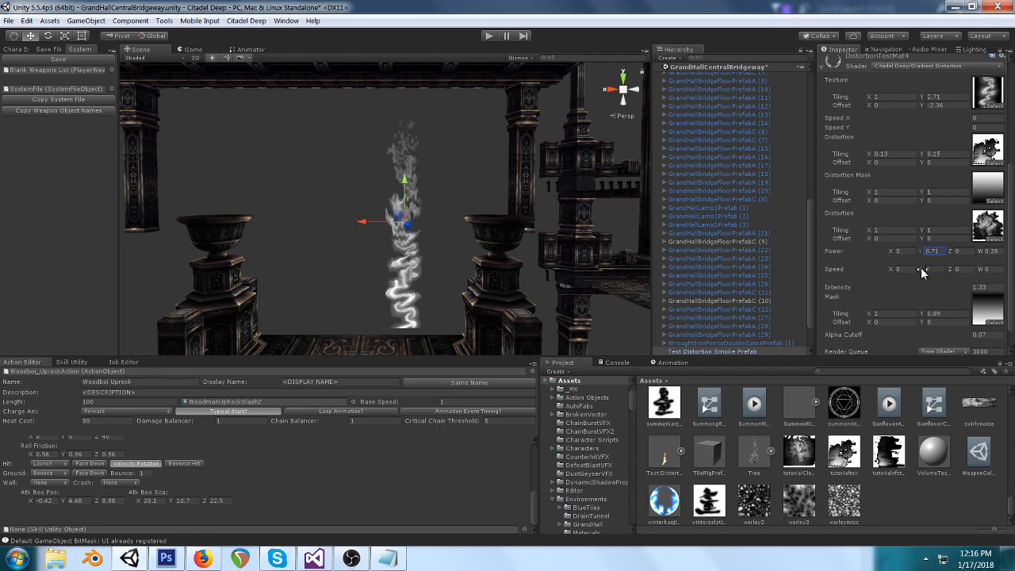
pyautogui.moveTo(925, 273); pyautogui.dragTo(977, 264)
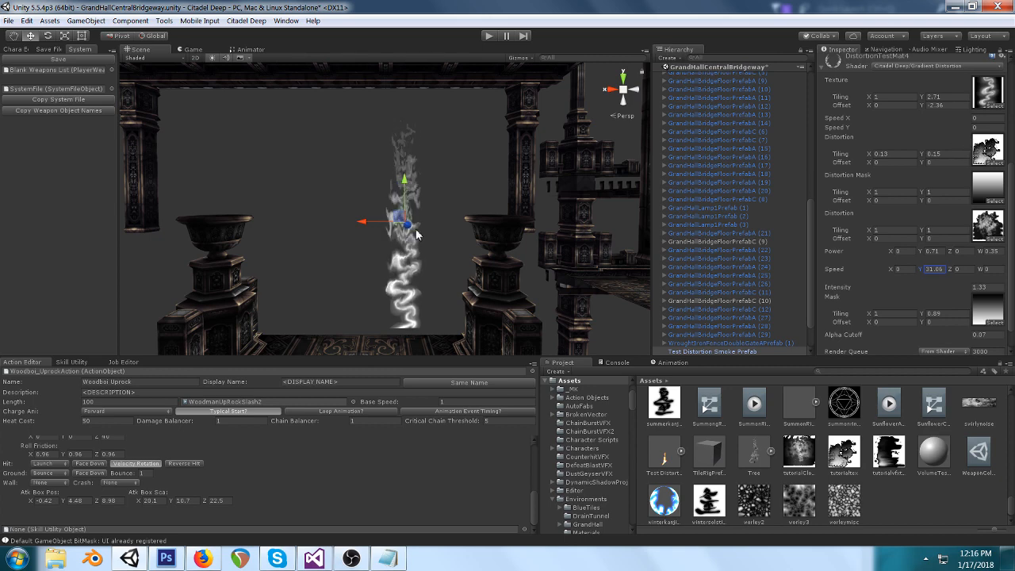
# Step: Assign worley2 as the first Distortion texture, with distortion Power Y at 1 and distortion Speed Y at 0.87
pyautogui.click(995, 163)
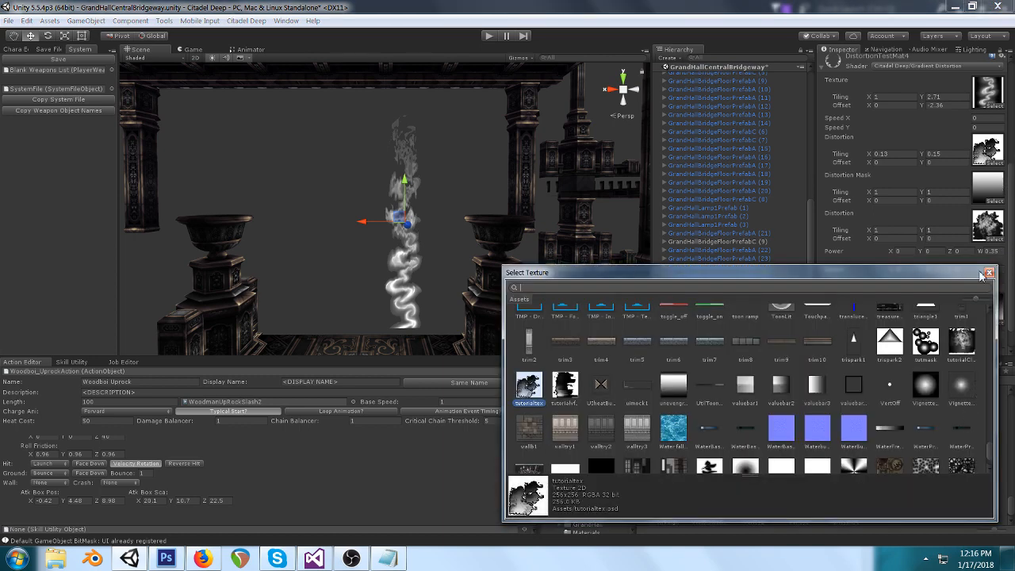
pyautogui.scroll(-1, 989, 452)
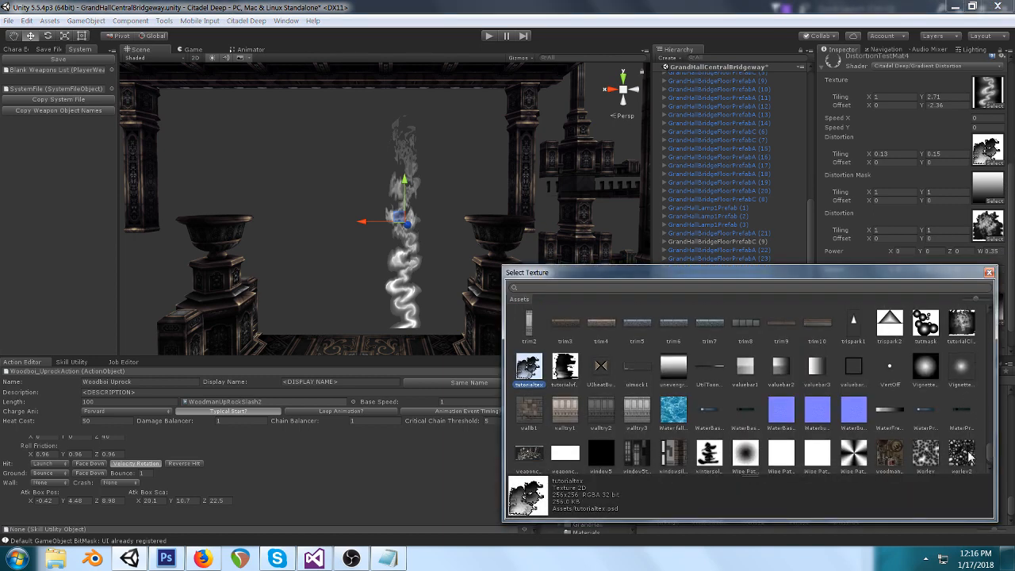
pyautogui.click(969, 454)
pyautogui.doubleClick(969, 457)
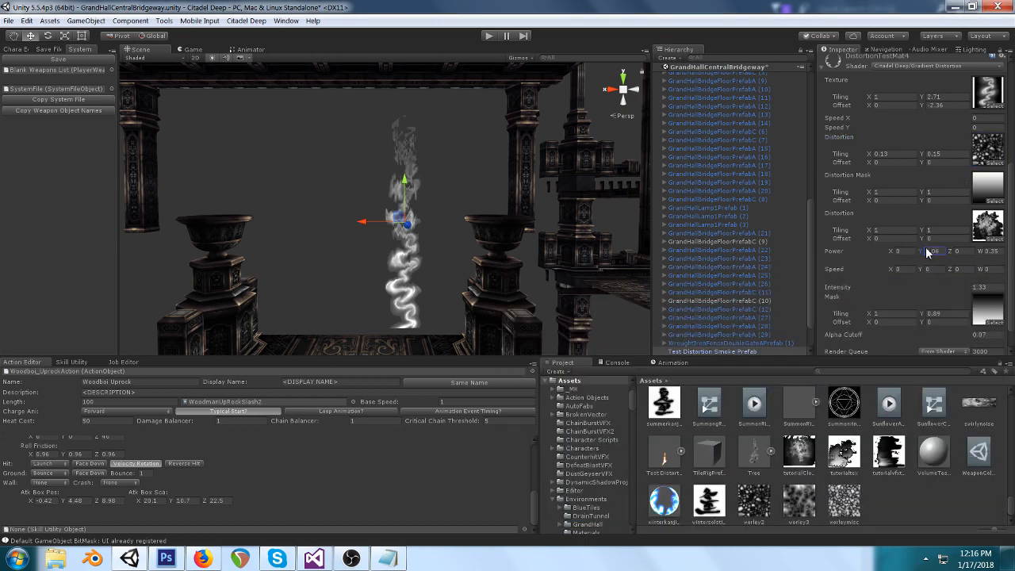
pyautogui.moveTo(928, 252); pyautogui.dragTo(943, 272)
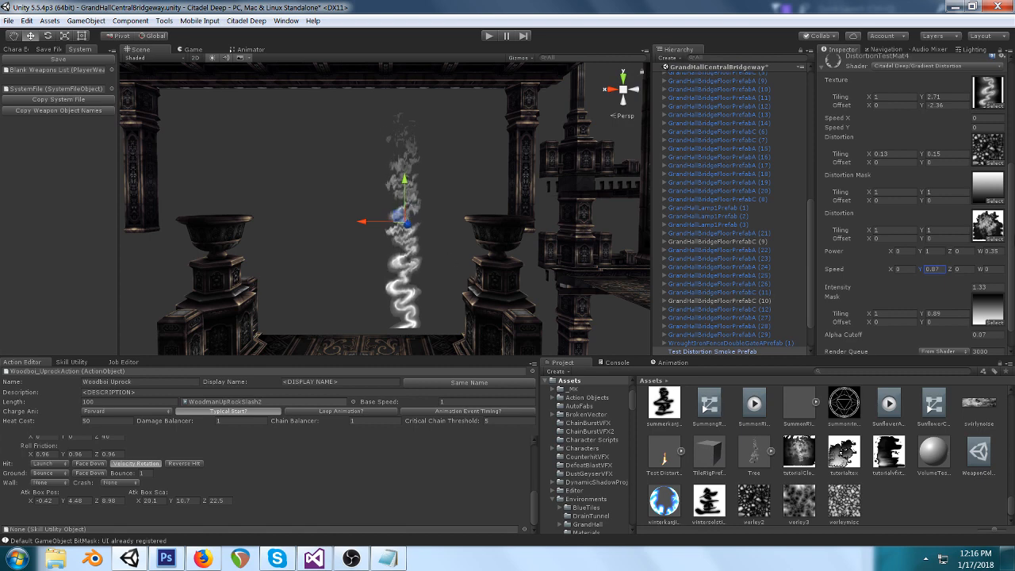
# Step: Try autumnkanjitex as the second Distortion texture, and switch back to autumnraingeystex
pyautogui.click(995, 236)
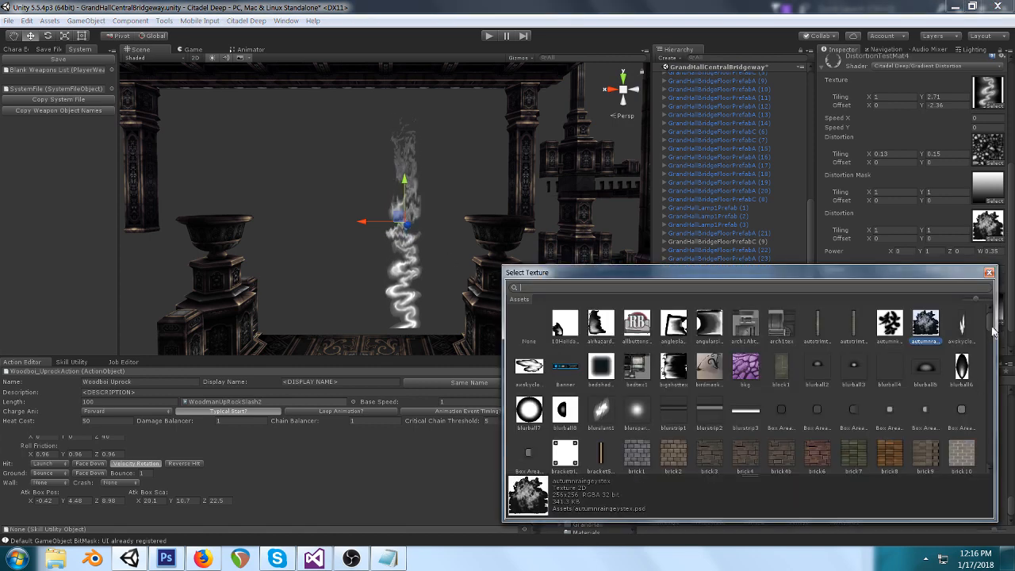
pyautogui.click(892, 325)
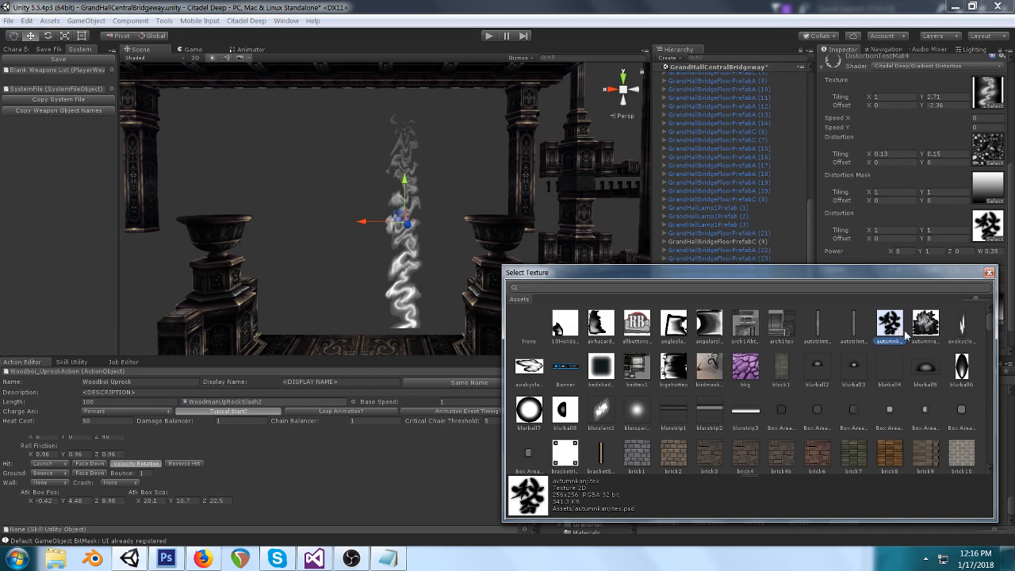
pyautogui.click(926, 325)
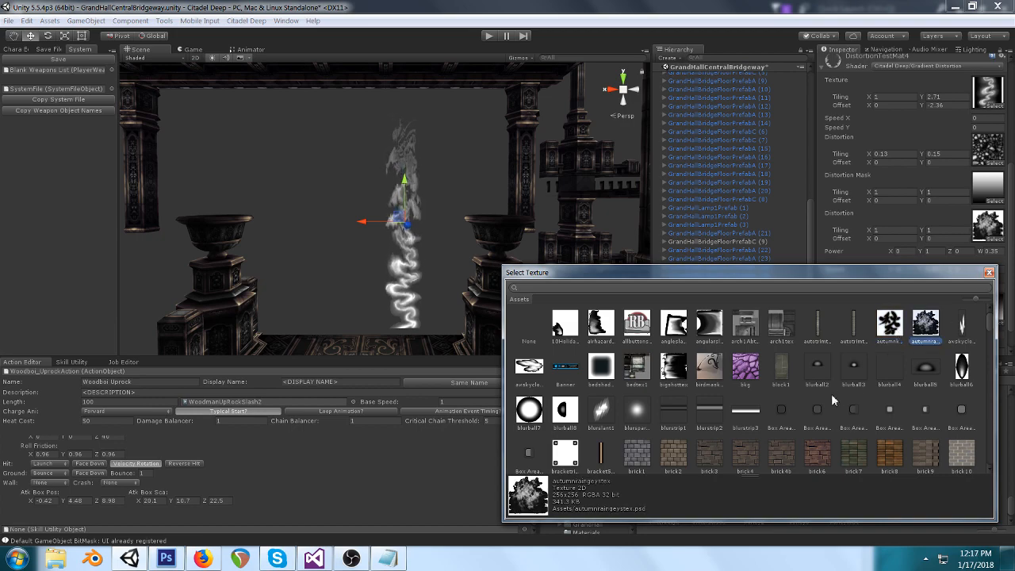
# Step: Search the textures for "worl", try Worley and worley2, and assign worley3 as the second Distortion texture
pyautogui.scroll(-15, 832, 393)
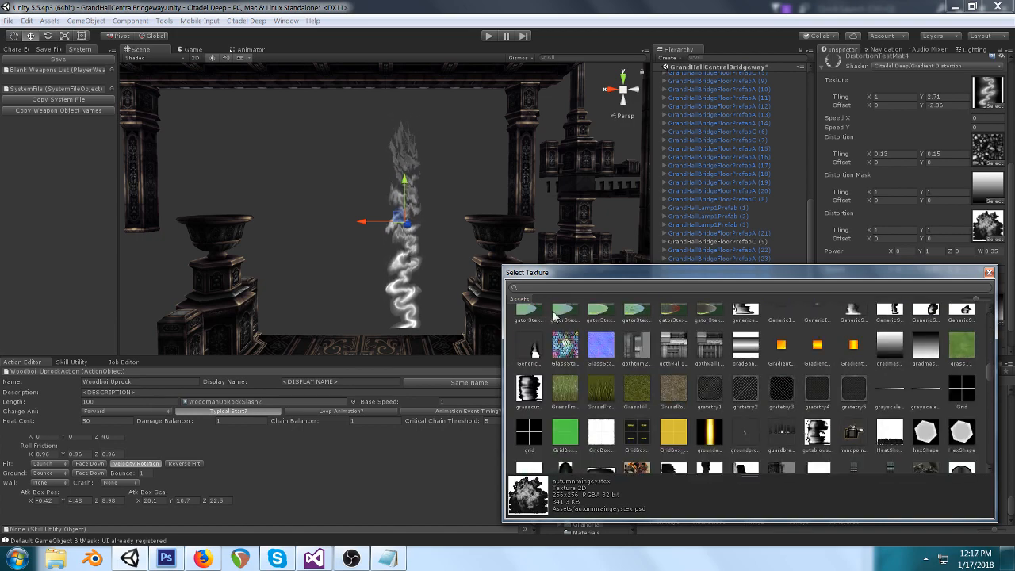
pyautogui.write('worl')
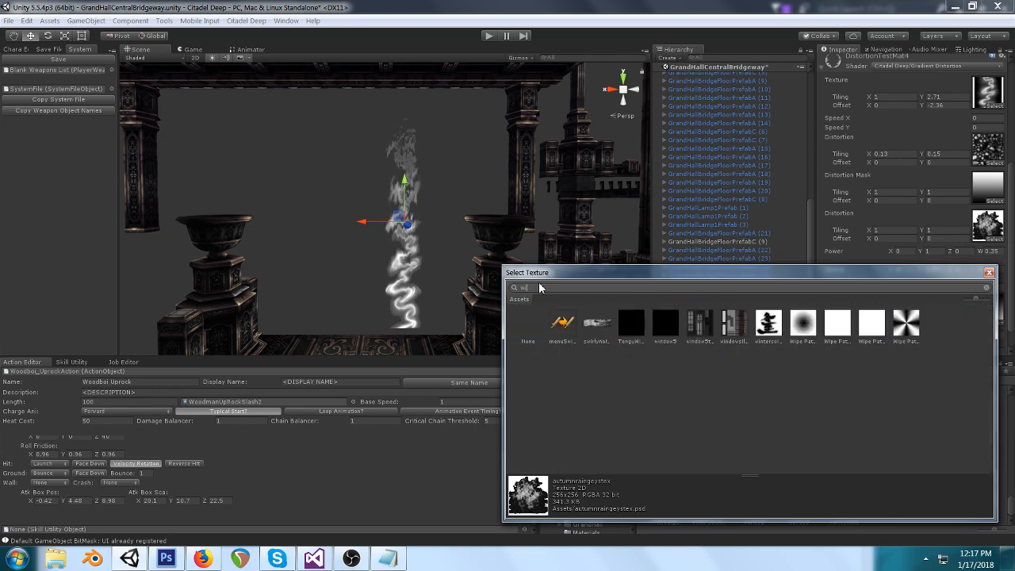
pyautogui.click(570, 334)
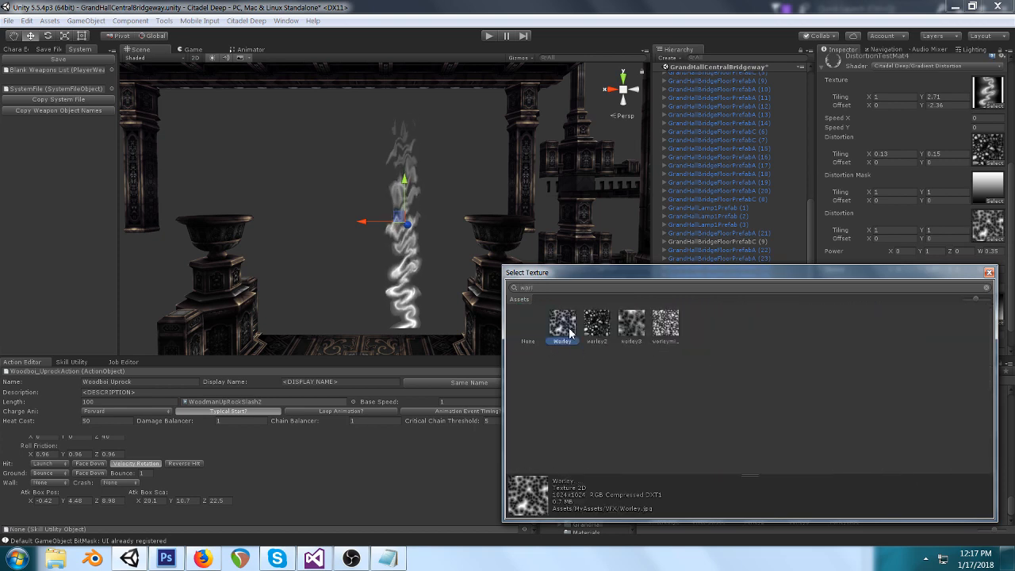
pyautogui.click(589, 329)
pyautogui.click(643, 328)
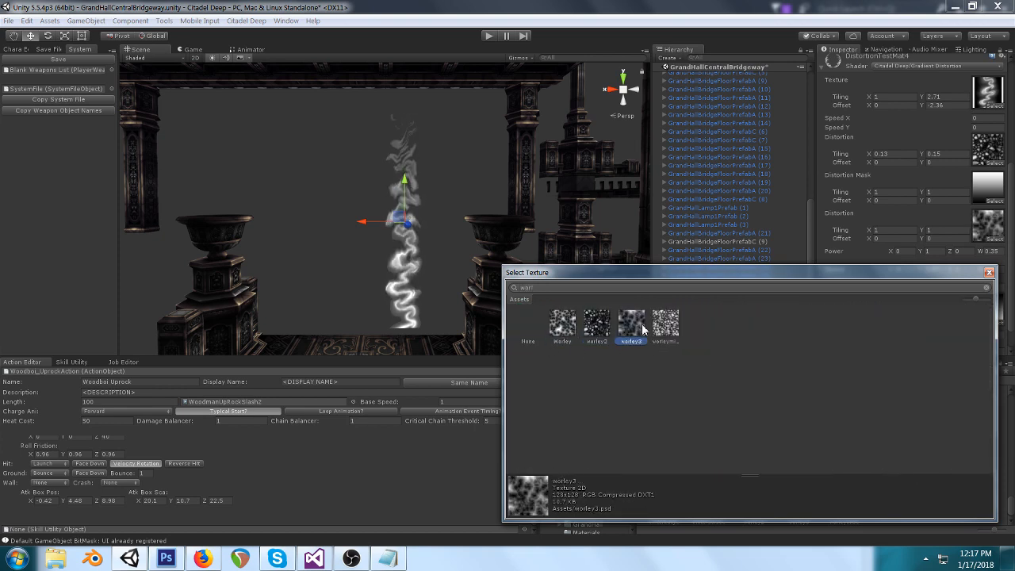
# Step: Try a distortion Power W of 1.55 and return it to 0.35, and set the main texture's Speed Y to -7.15
pyautogui.click(990, 273)
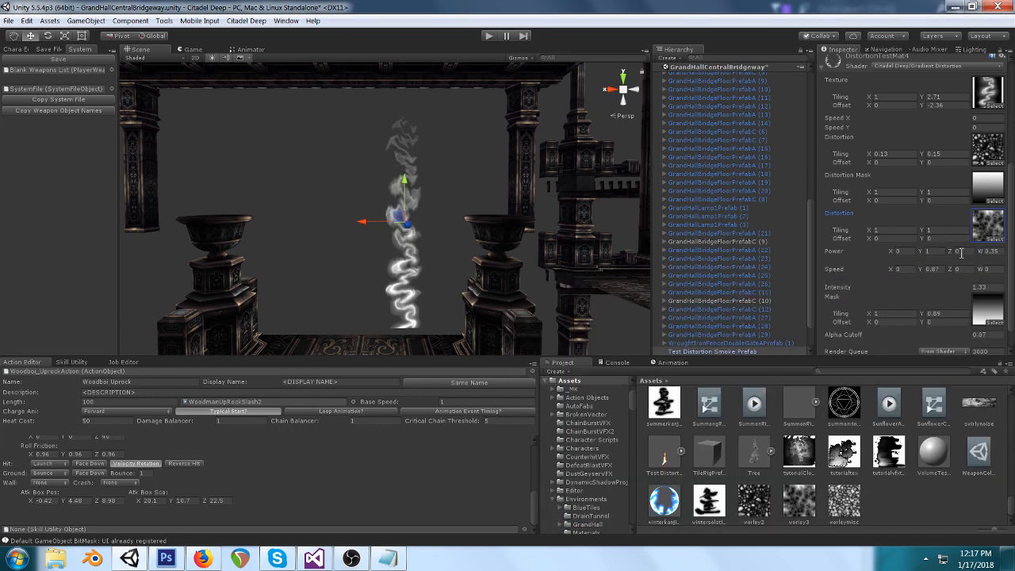
pyautogui.click(983, 252)
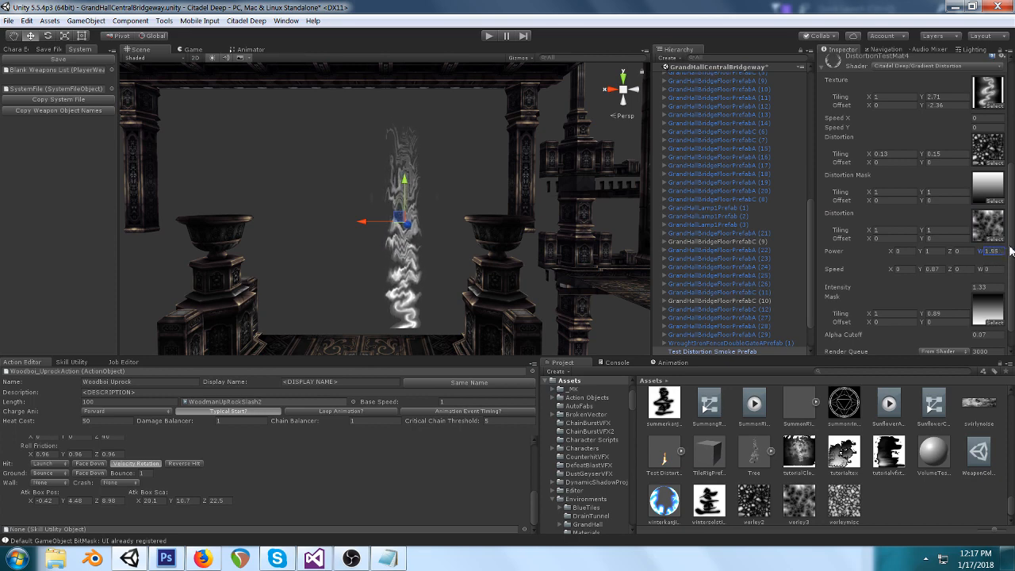
pyautogui.moveTo(1010, 250); pyautogui.dragTo(989, 251)
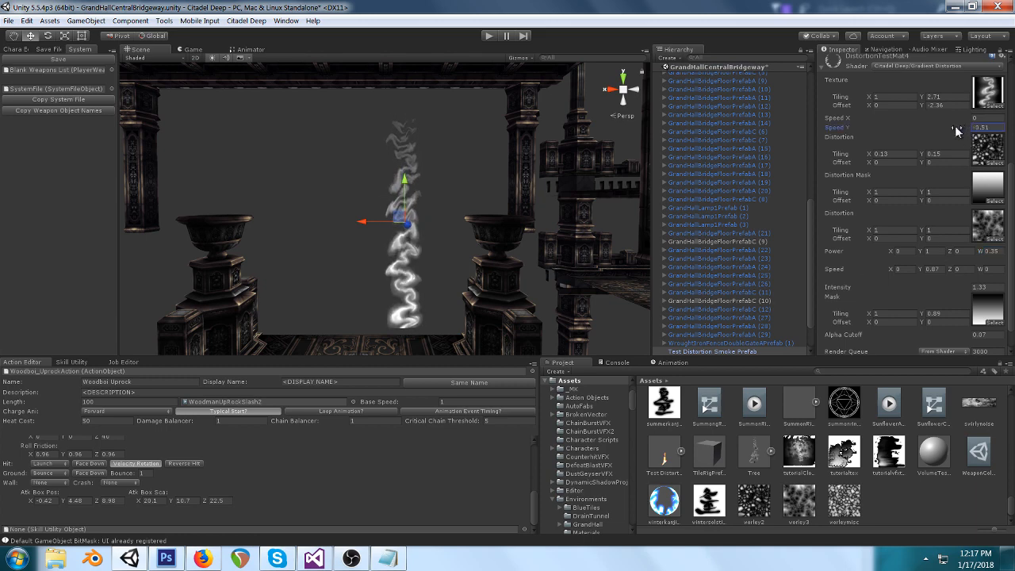
pyautogui.moveTo(968, 130); pyautogui.dragTo(840, 131)
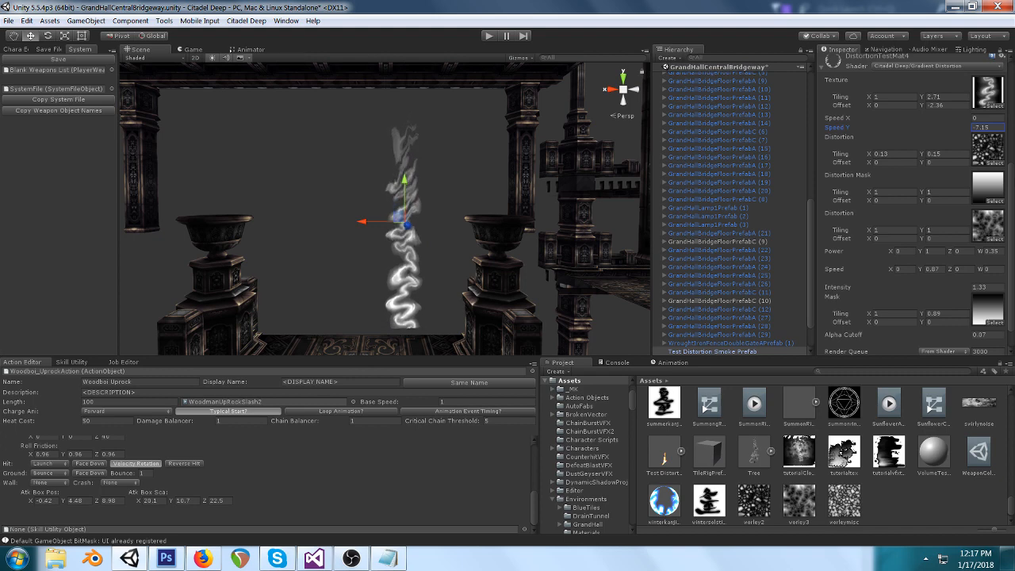
# Step: Locate the smoke material's Mask texture gradmask2, open it in Photoshop to view its gradient, and switch back to Unity
pyautogui.scroll(-2, 904, 238)
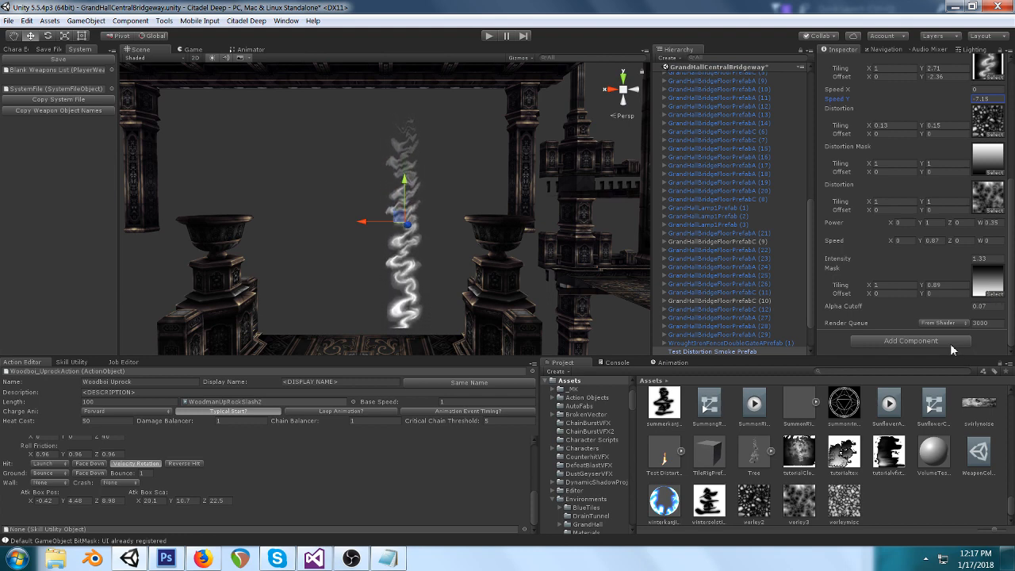
pyautogui.click(990, 285)
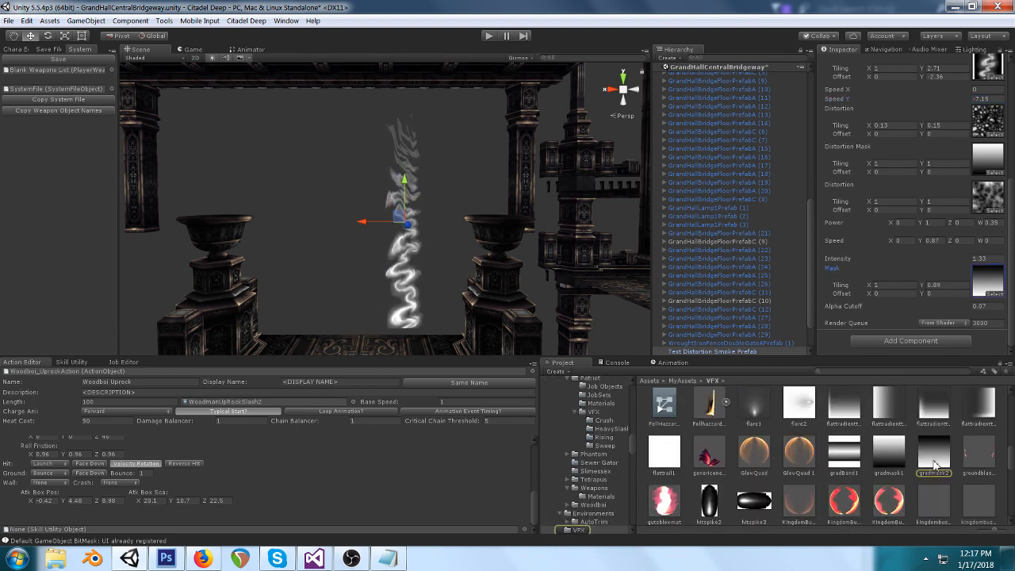
pyautogui.click(935, 458)
pyautogui.doubleClick(945, 456)
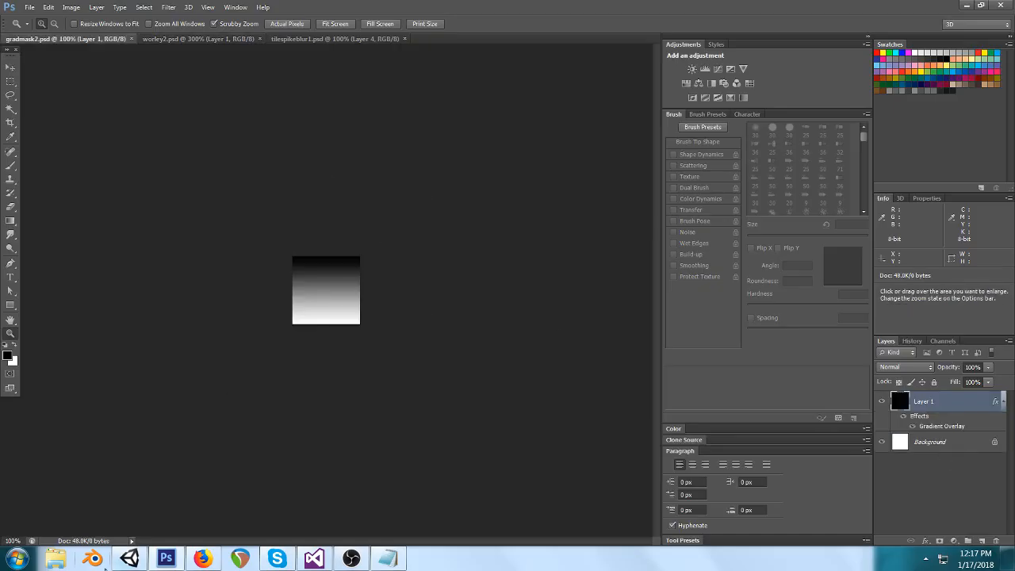
pyautogui.click(130, 559)
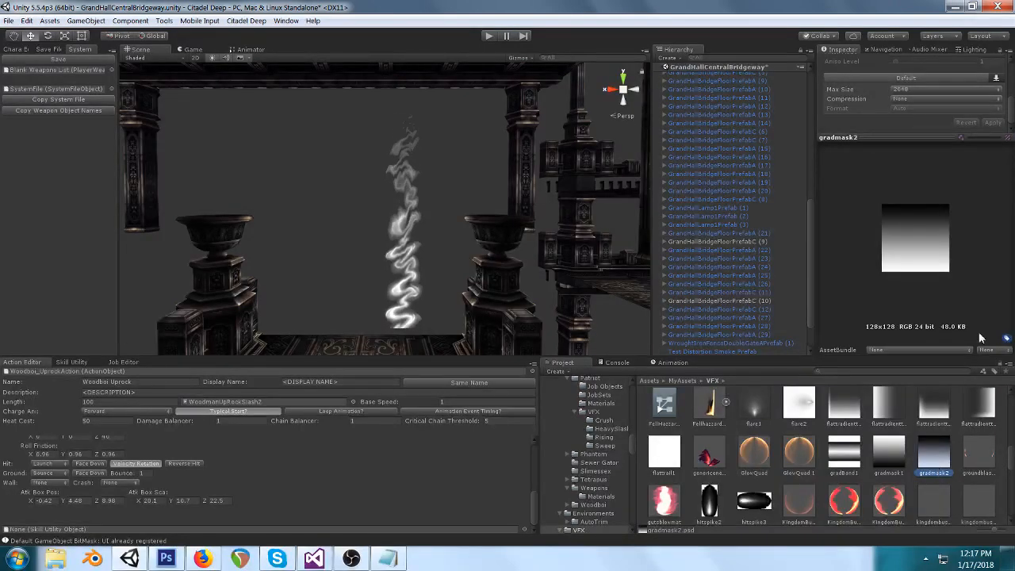
pyautogui.scroll(5, 873, 158)
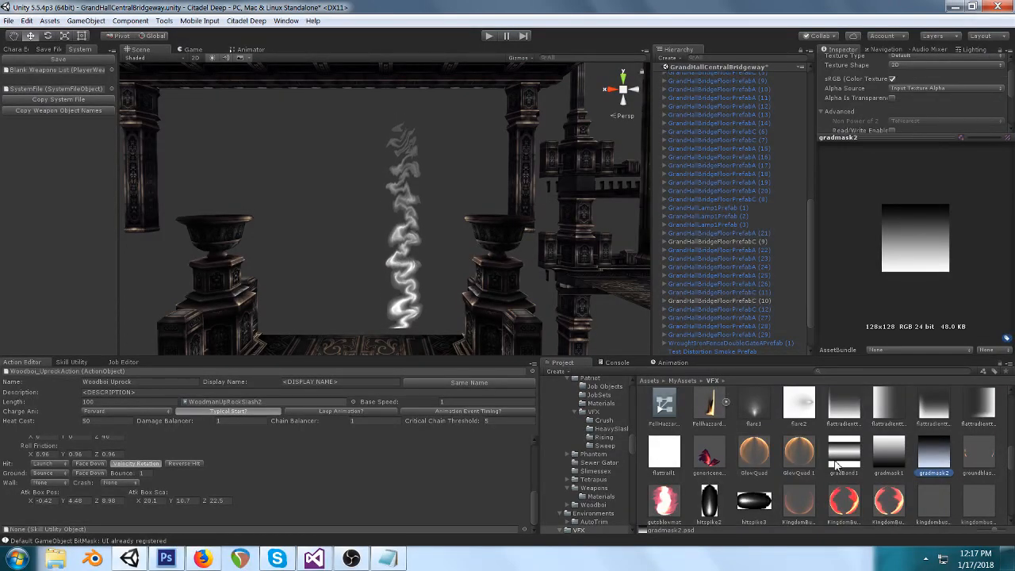
# Step: Reselect the smoke, try genericenemyslashtex as its Mask texture, and switch back to gradmask2
pyautogui.click(396, 293)
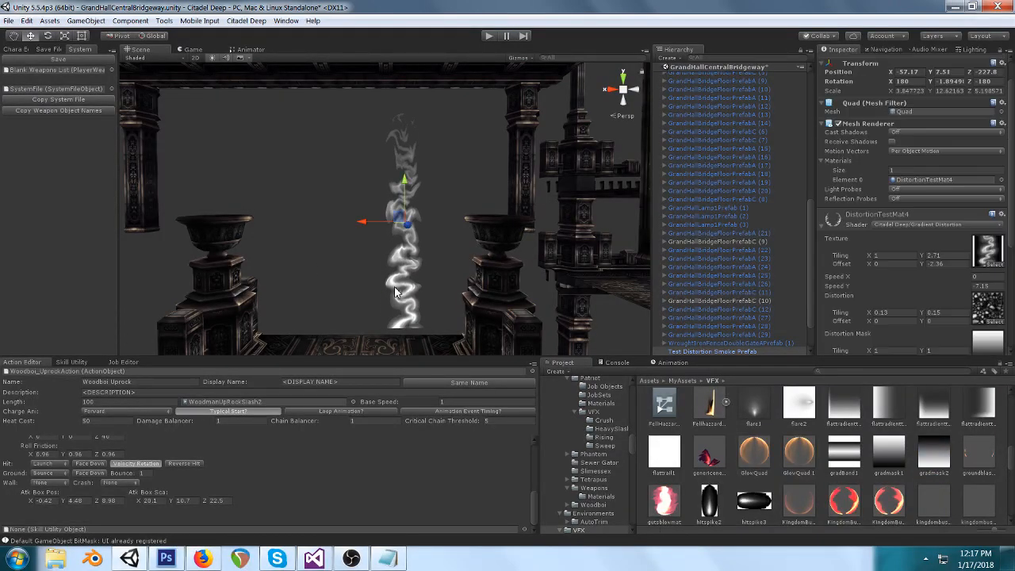
pyautogui.scroll(-5, 912, 238)
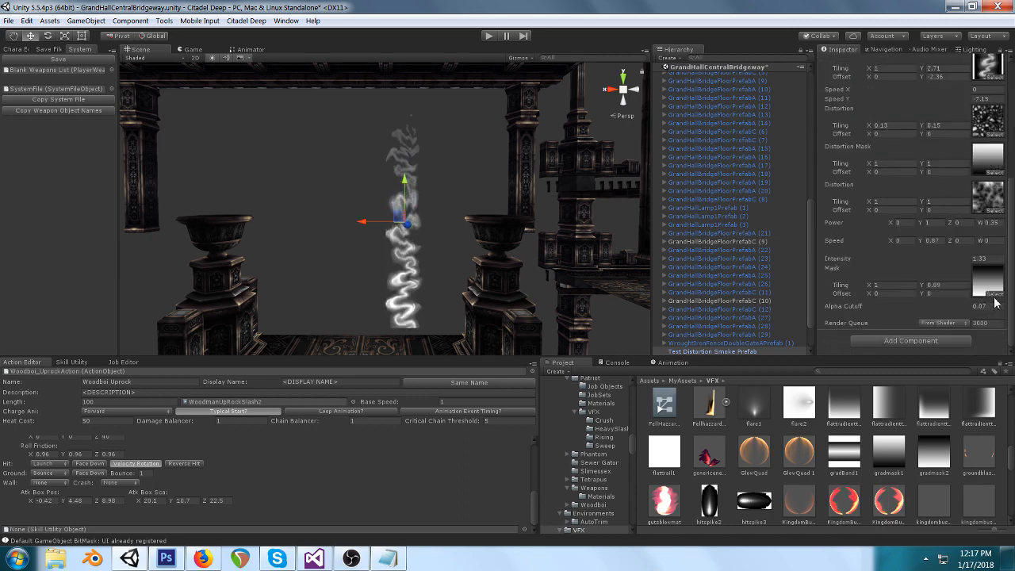
pyautogui.click(993, 308)
pyautogui.click(746, 342)
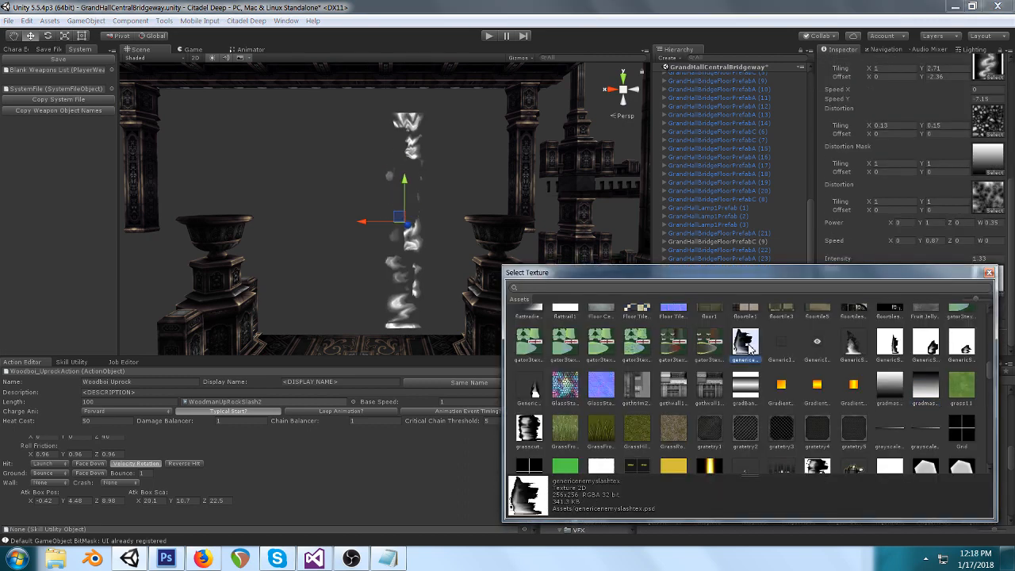
pyautogui.click(851, 345)
pyautogui.click(891, 387)
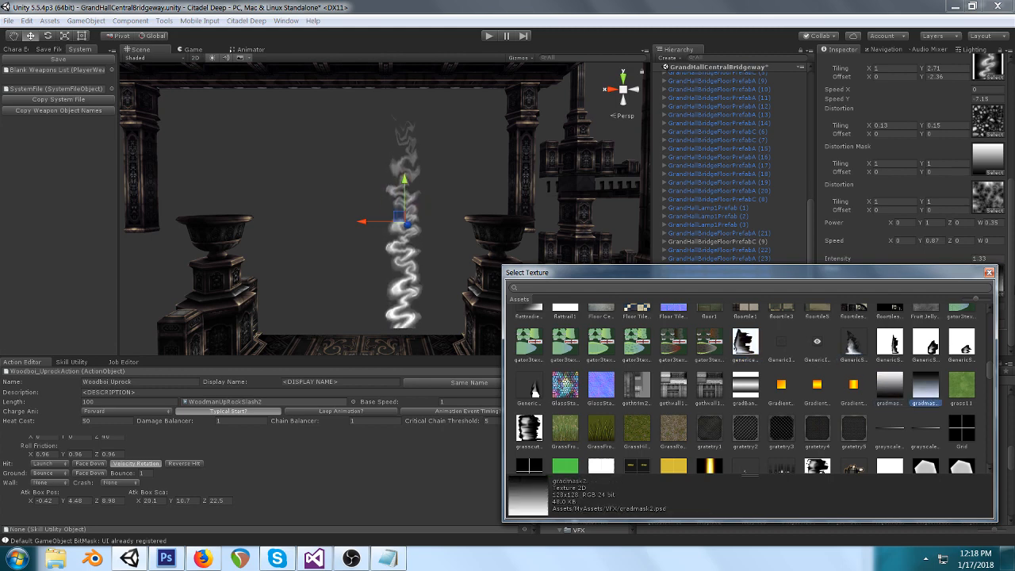
pyautogui.click(989, 272)
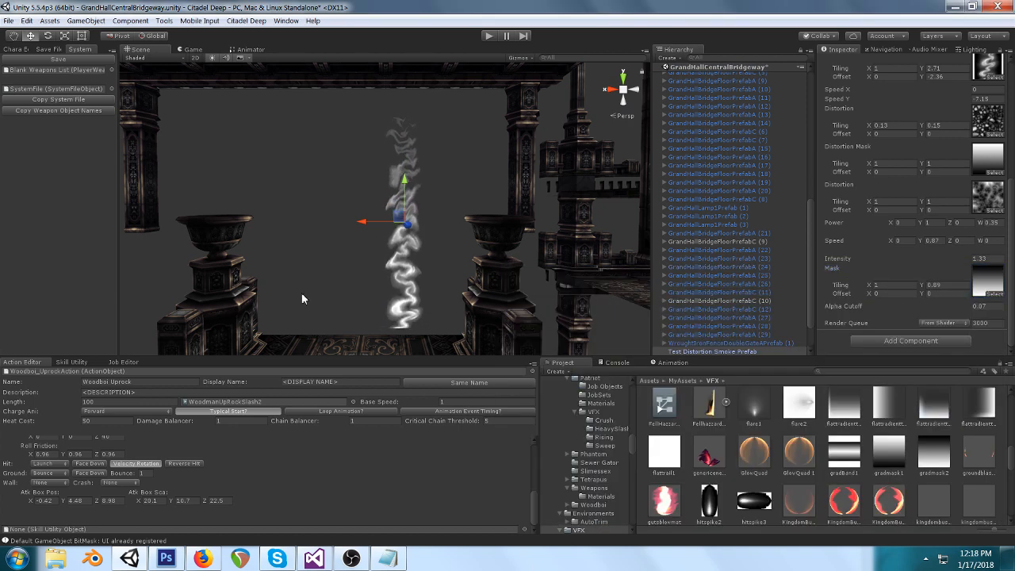
# Step: Set the smoke material's Intensity to 1.25, the Mask's Tiling Y to 1.31 and the Alpha Cutoff to 0.69
pyautogui.click(403, 308)
pyautogui.scroll(-5, 952, 252)
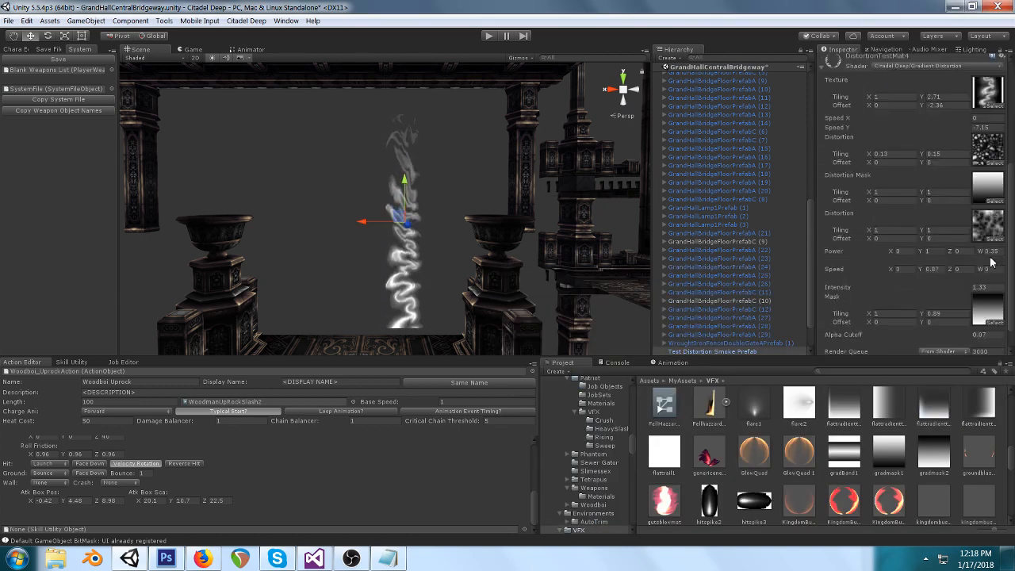
pyautogui.moveTo(974, 291)
pyautogui.mouseDown()
pyautogui.moveTo(1012, 291)
pyautogui.moveTo(1, 282)
pyautogui.moveTo(962, 300)
pyautogui.mouseUp()
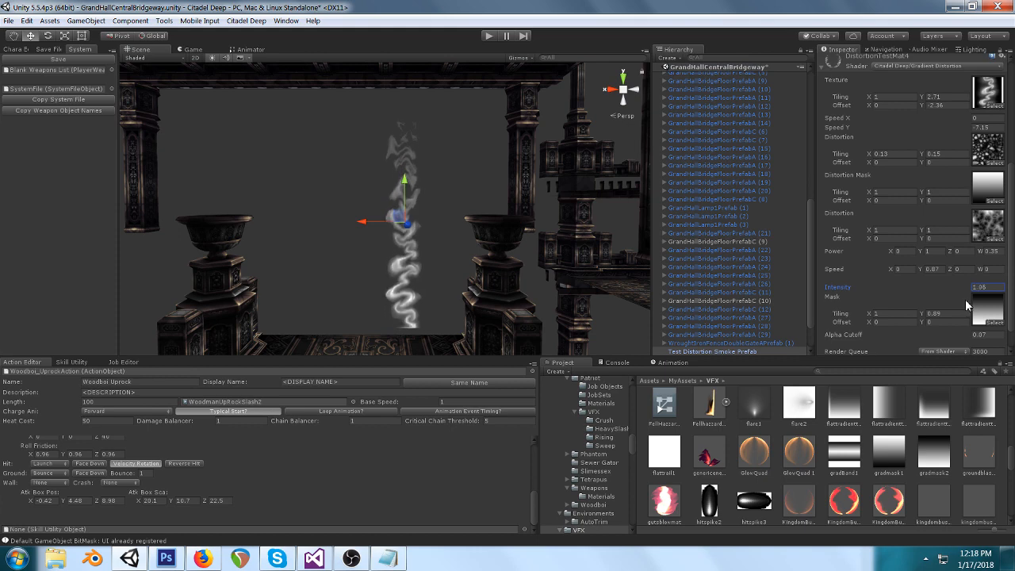
pyautogui.moveTo(965, 299)
pyautogui.mouseDown()
pyautogui.moveTo(980, 300)
pyautogui.moveTo(963, 301)
pyautogui.mouseUp()
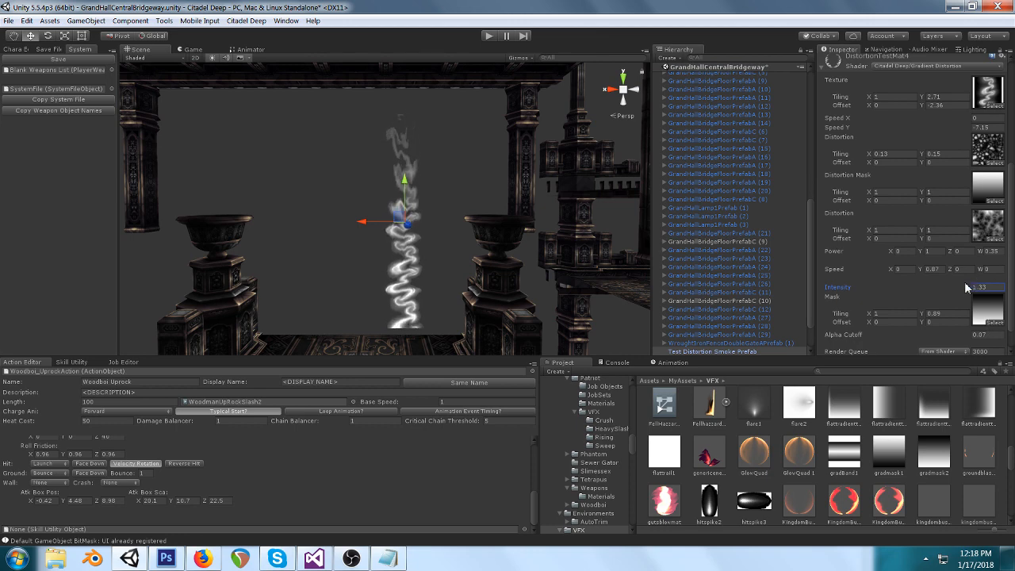
pyautogui.moveTo(965, 293)
pyautogui.mouseDown()
pyautogui.moveTo(1006, 283)
pyautogui.moveTo(955, 291)
pyautogui.moveTo(995, 279)
pyautogui.moveTo(983, 271)
pyautogui.moveTo(956, 291)
pyautogui.moveTo(970, 292)
pyautogui.moveTo(917, 282)
pyautogui.moveTo(968, 309)
pyautogui.moveTo(963, 303)
pyautogui.moveTo(979, 305)
pyautogui.mouseUp()
pyautogui.scroll(-2, 937, 294)
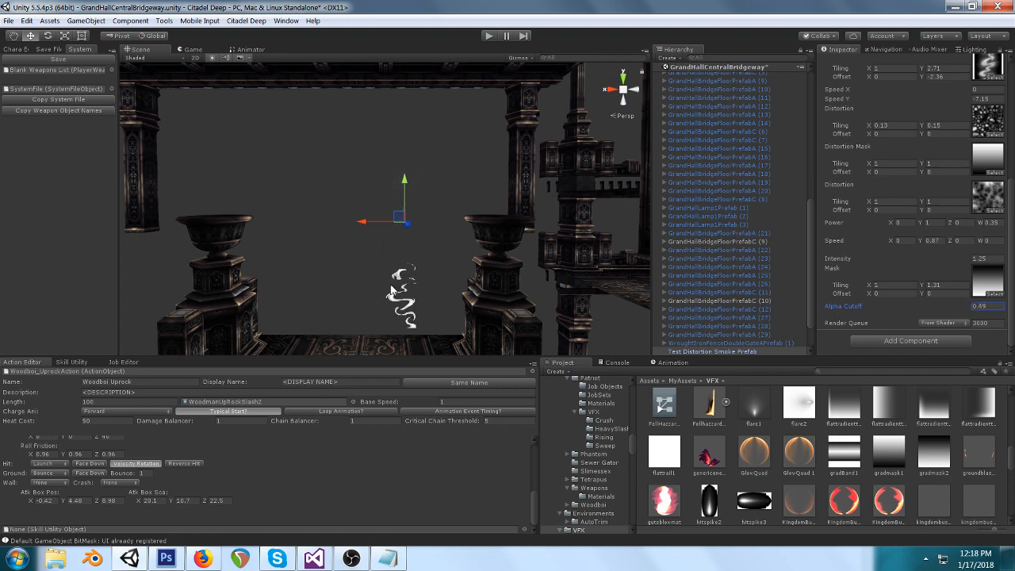
# Step: Select the water ripple at the foot of the nearest bridge pillar and set its texture's Speed Y to 4.23
pyautogui.scroll(-1, 507, 209)
pyautogui.keyDown('alt'); pyautogui.moveTo(405, 217); pyautogui.dragTo(503, 238); pyautogui.keyUp('alt')
pyautogui.click(360, 262)
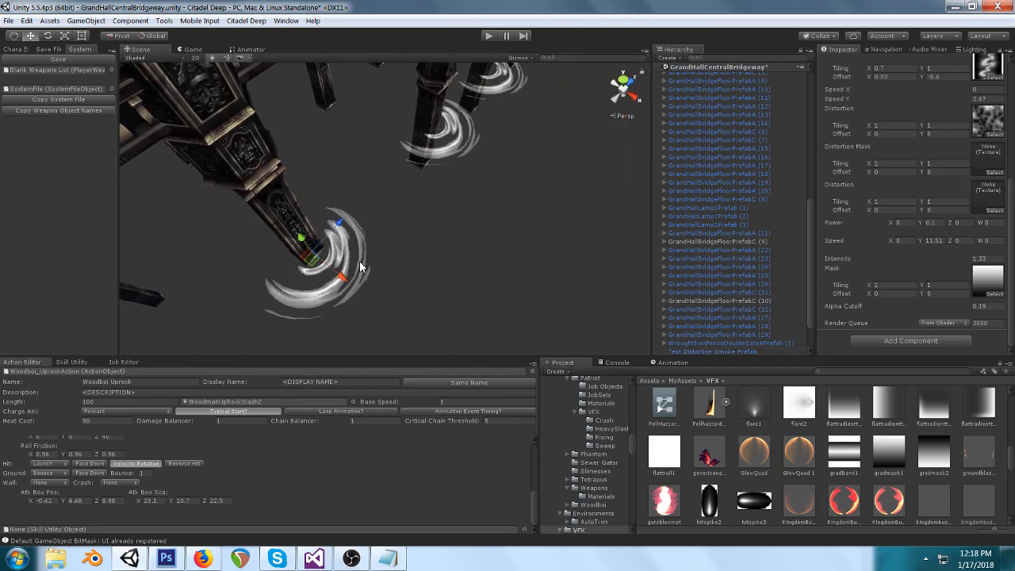
pyautogui.click(971, 100)
pyautogui.moveTo(967, 106); pyautogui.dragTo(994, 104)
pyautogui.click(490, 267)
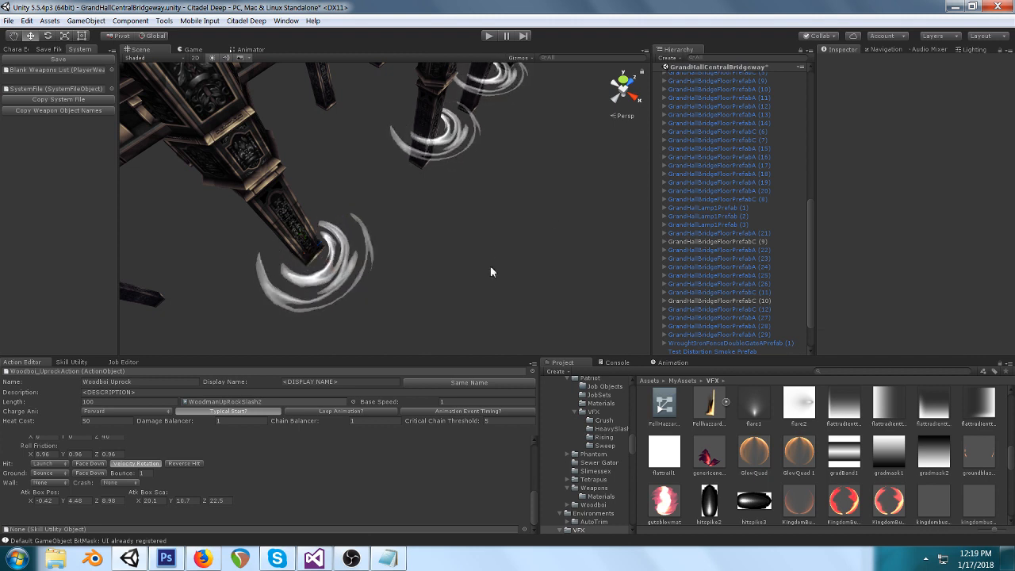
# Step: Locate the water ripple's DistortionTestMat5 material in the project, and examine its FXRing mesh face-on in the model preview
pyautogui.scroll(-2, 490, 266)
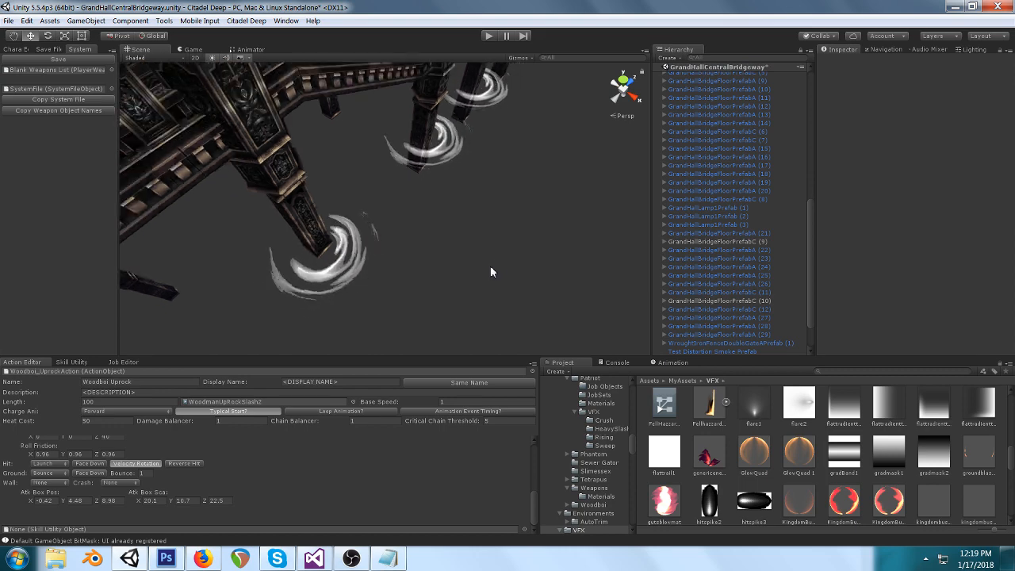
pyautogui.click(362, 279)
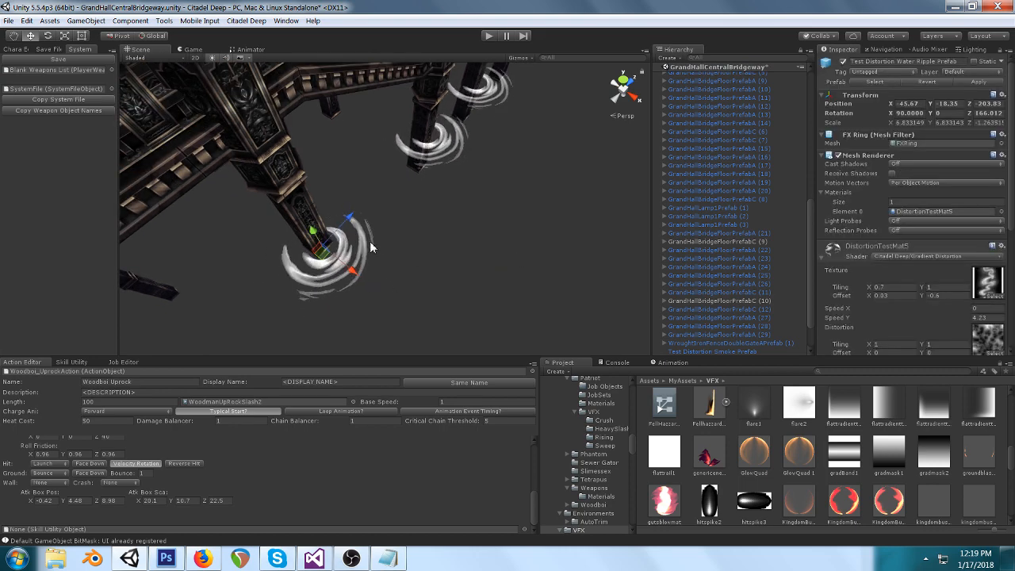
pyautogui.scroll(-3, 913, 251)
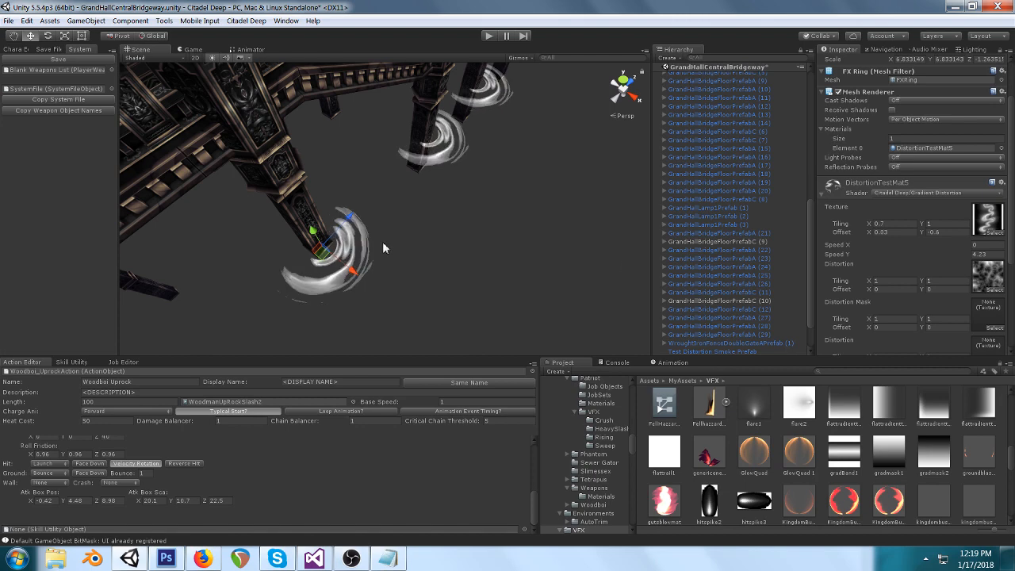
pyautogui.click(924, 148)
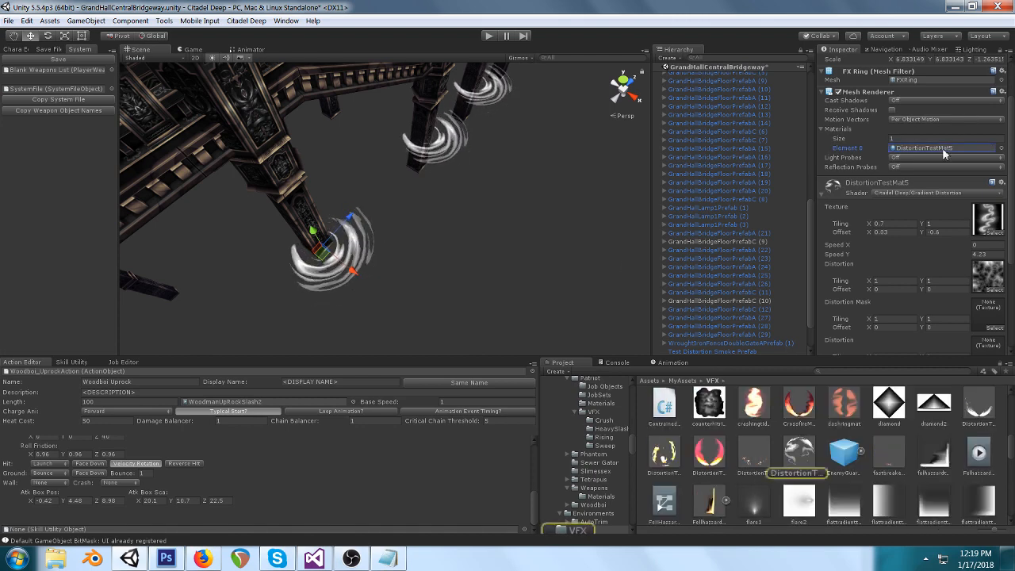
pyautogui.click(797, 444)
pyautogui.click(365, 266)
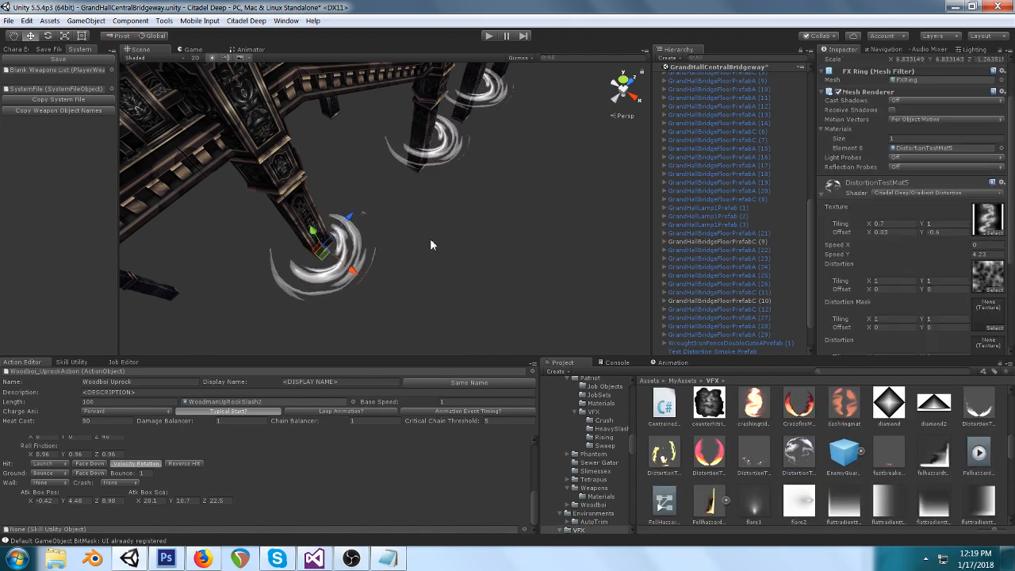
pyautogui.click(915, 81)
pyautogui.click(664, 461)
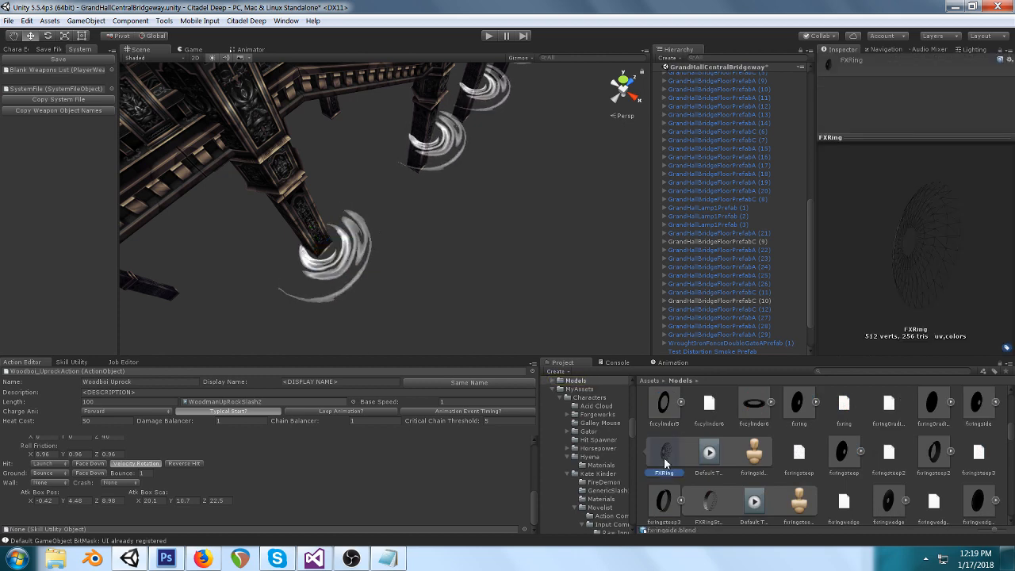
pyautogui.moveTo(904, 236); pyautogui.dragTo(912, 299)
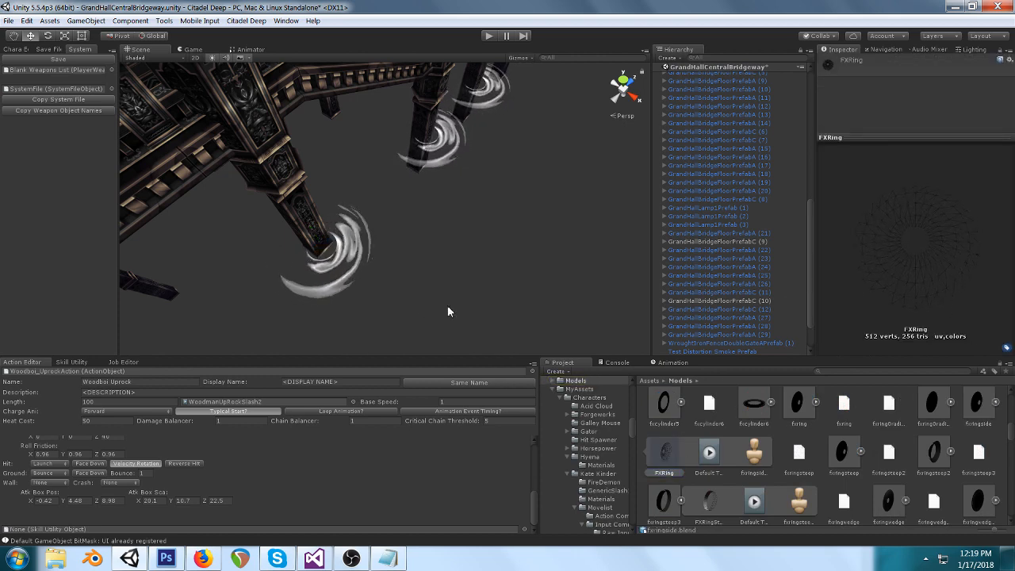
# Step: Reselect the water ripple and set its distortion Power Y to 0 and its texture's Speed Y to 3.43
pyautogui.click(364, 260)
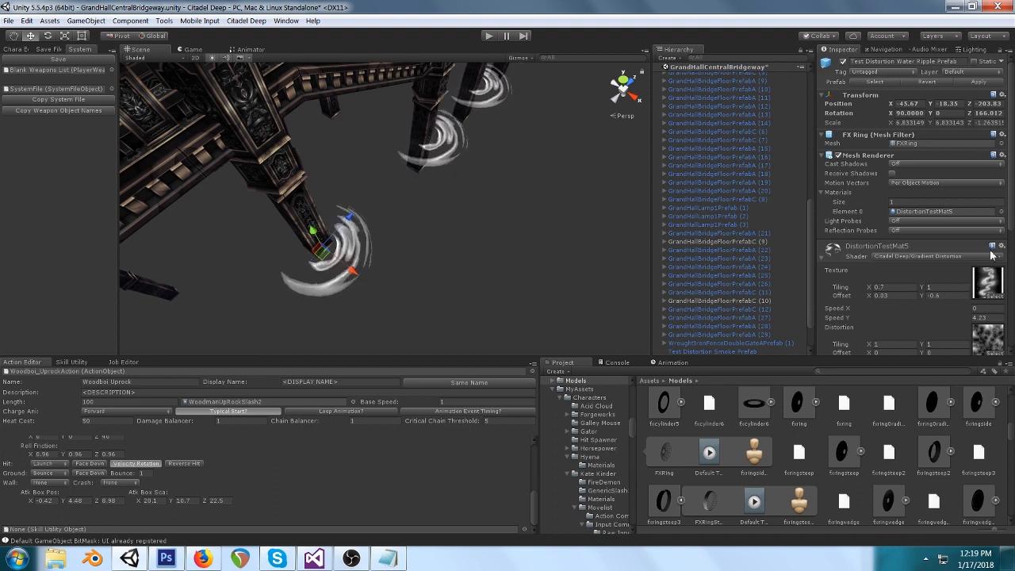
pyautogui.scroll(-2, 923, 294)
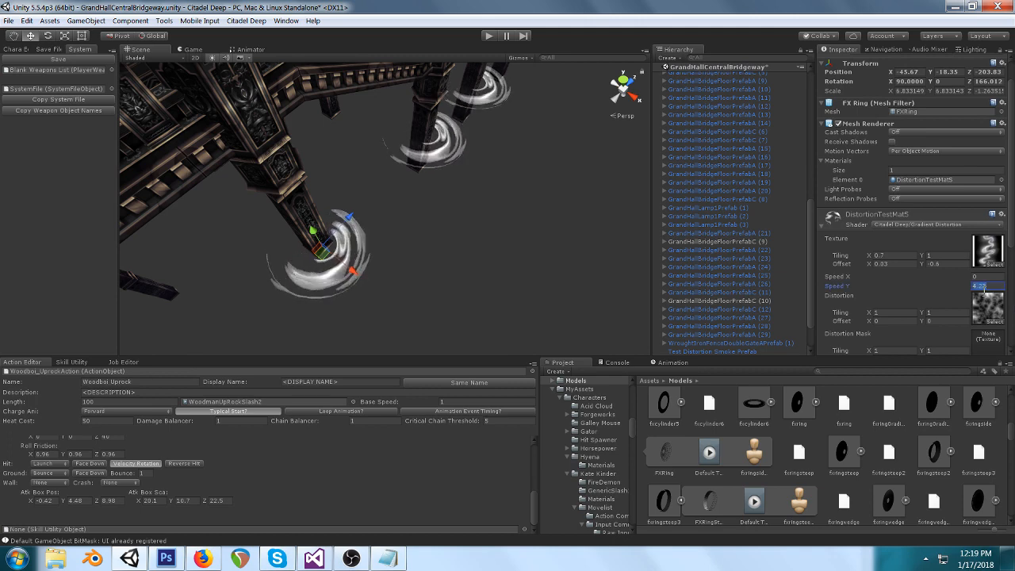
pyautogui.scroll(-4, 983, 292)
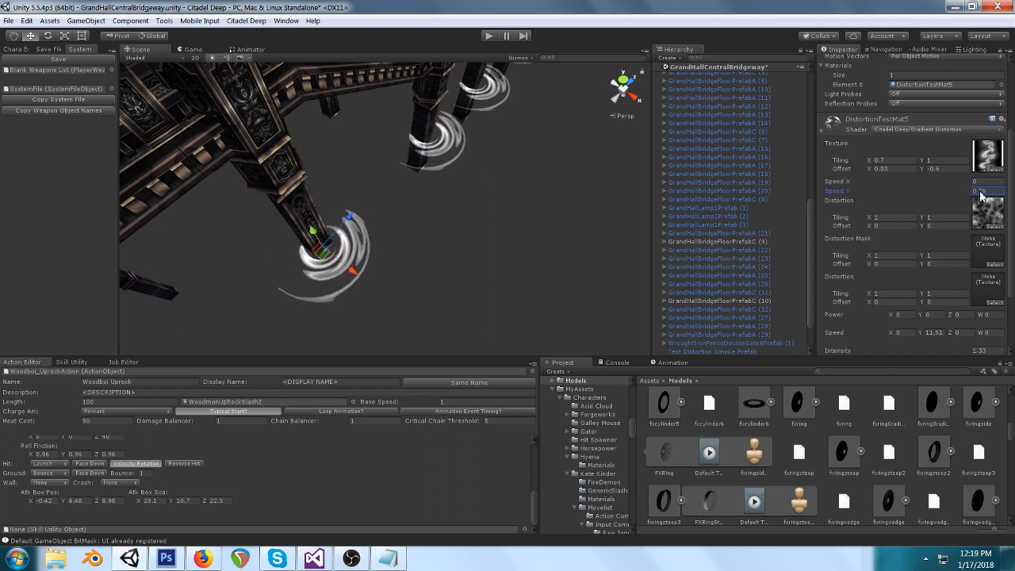
pyautogui.write('3.43')
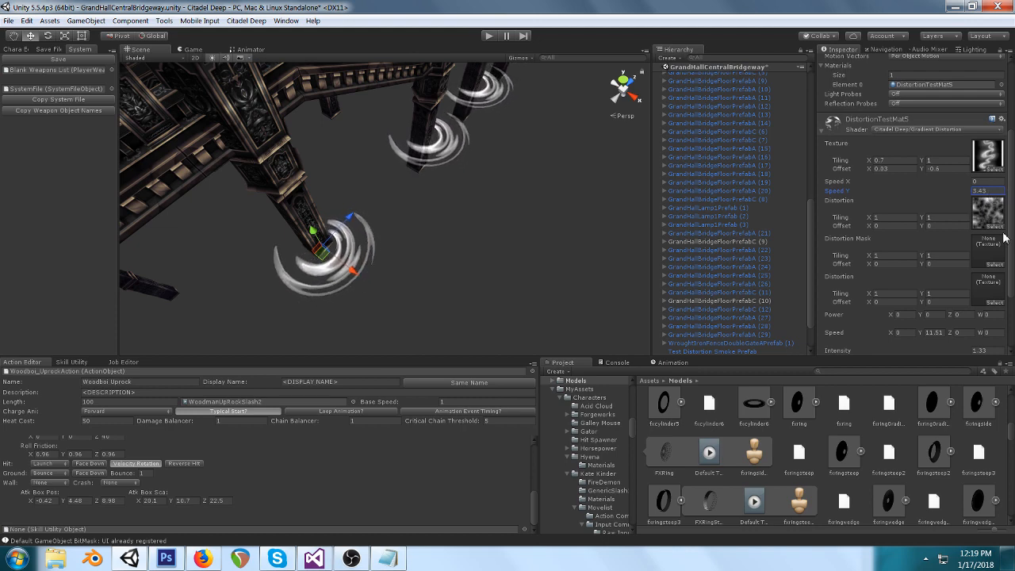
# Step: Try the water ripple material with its Mask texture set to None, and undo the change
pyautogui.scroll(-3, 1006, 238)
pyautogui.click(995, 283)
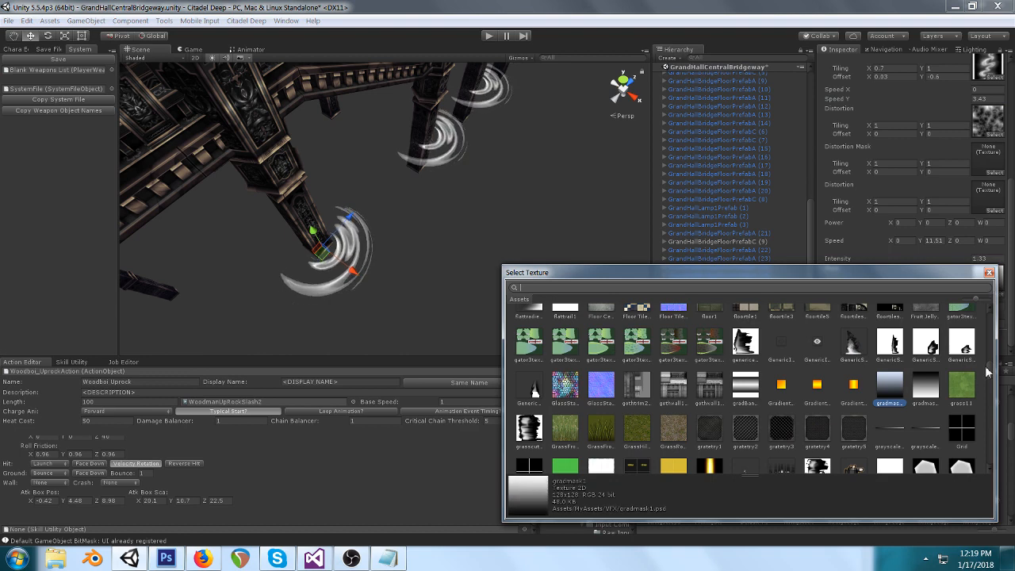
pyautogui.scroll(10, 988, 373)
pyautogui.click(530, 329)
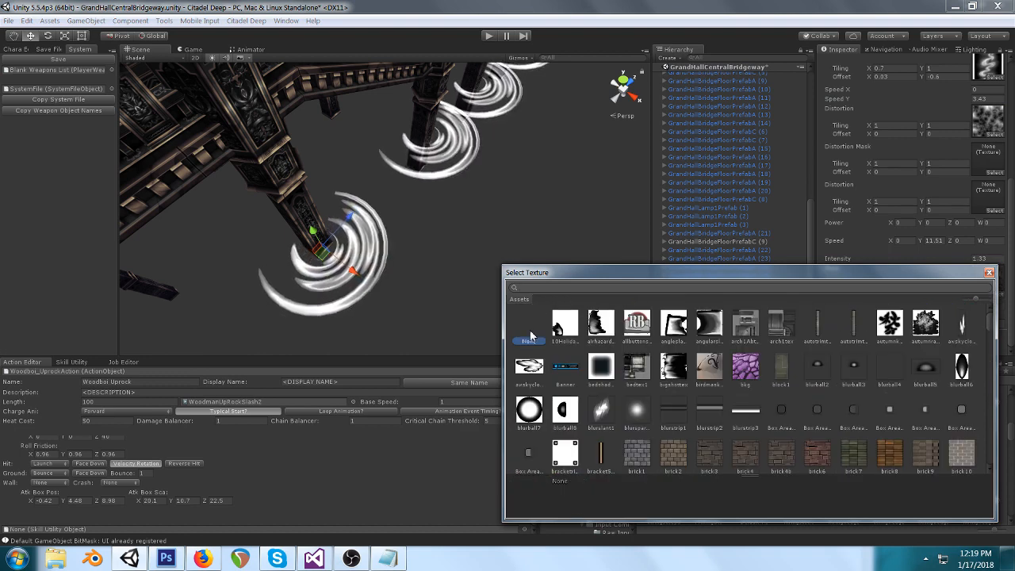
pyautogui.click(990, 273)
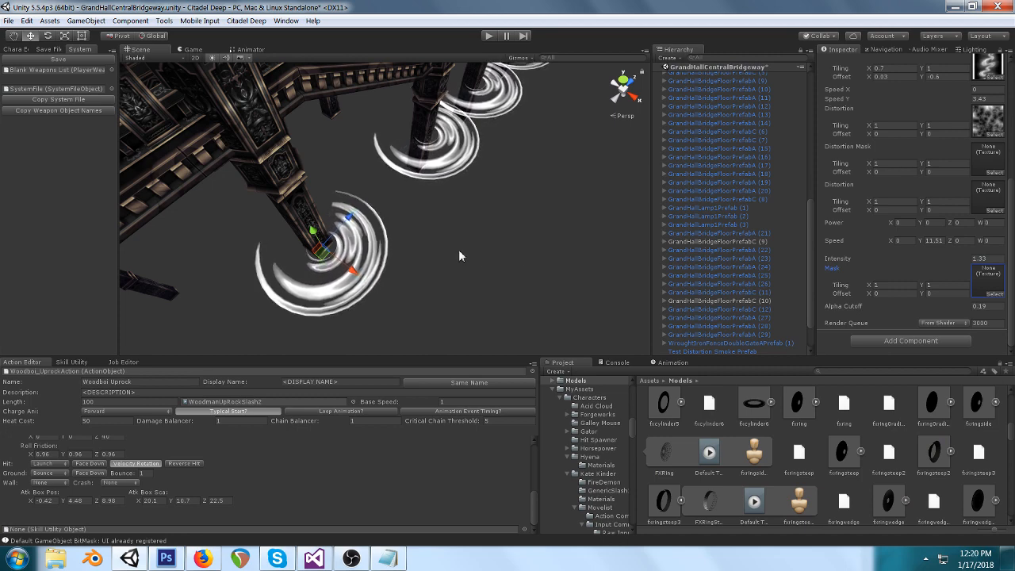
pyautogui.hotkey('ctrl', 'z')
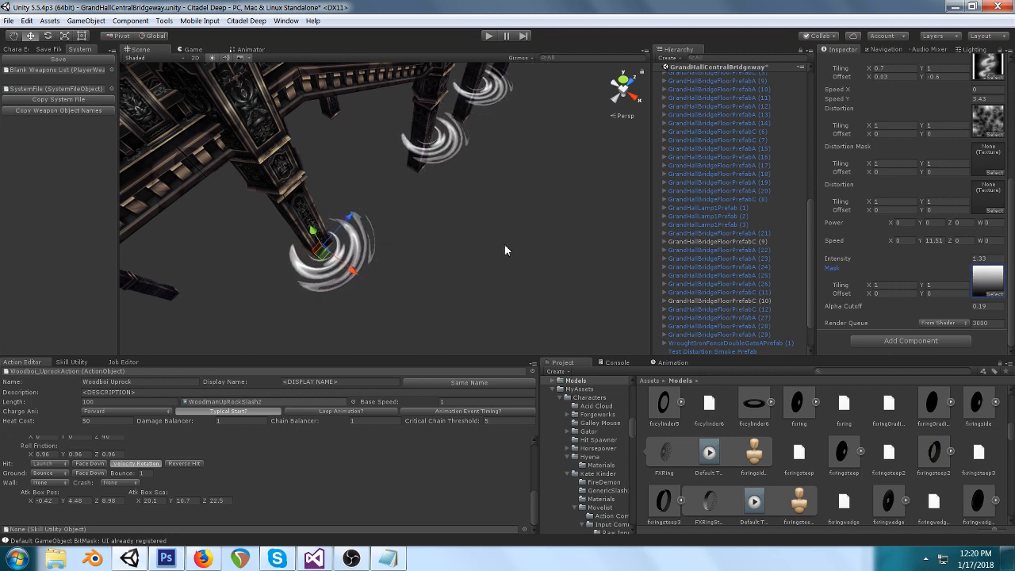
# Step: Set the water ripple material's Alpha Cutoff to 0.38 and deselect the ripple
pyautogui.moveTo(965, 307); pyautogui.dragTo(972, 309)
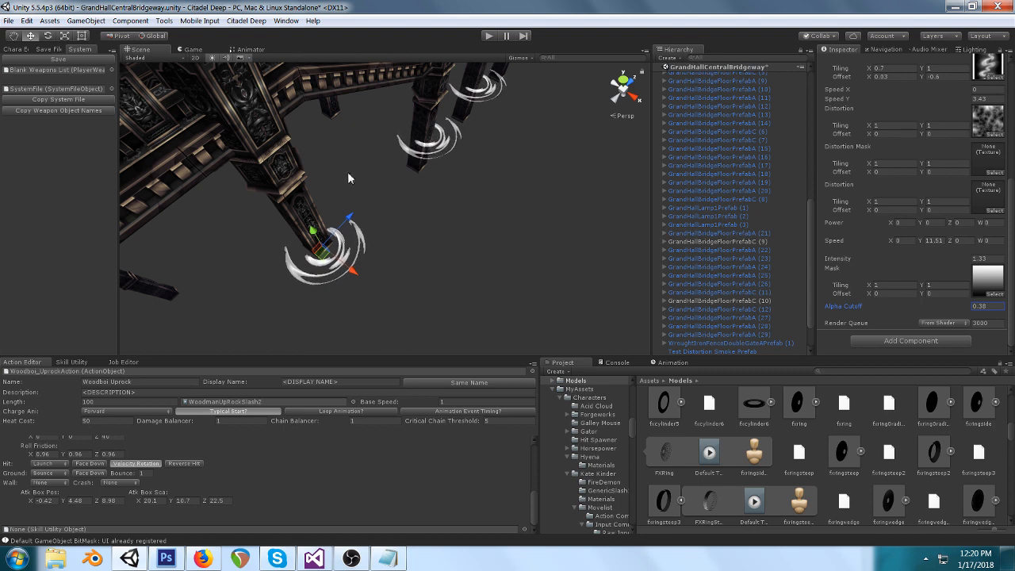
pyautogui.click(513, 274)
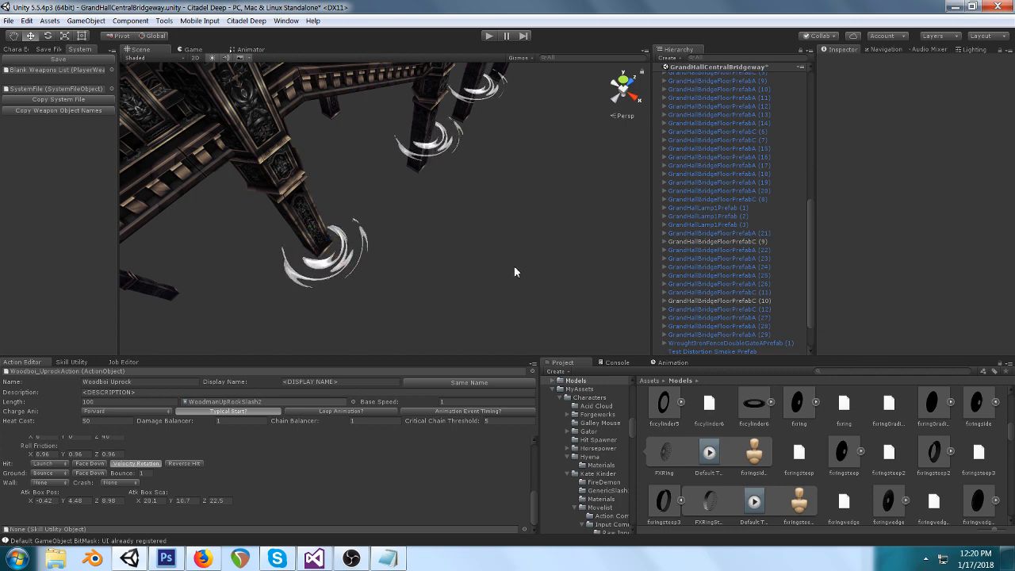
pyautogui.scroll(-3, 512, 276)
pyautogui.moveTo(492, 297); pyautogui.dragTo(406, 108, button='right')
pyautogui.moveTo(471, 155); pyautogui.dragTo(449, 231, button='right')
pyautogui.moveTo(445, 242); pyautogui.dragTo(508, 227, button='middle')
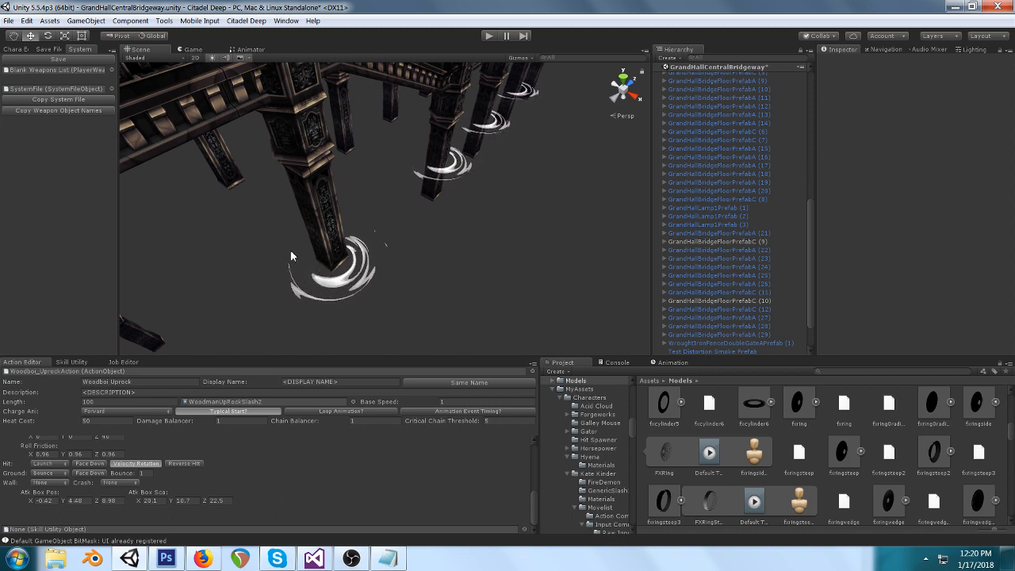
# Step: Reselect the nearest water ripple, review its DistortionTestMat5 settings, and clear the selection
pyautogui.click(380, 278)
pyautogui.scroll(-2, 964, 234)
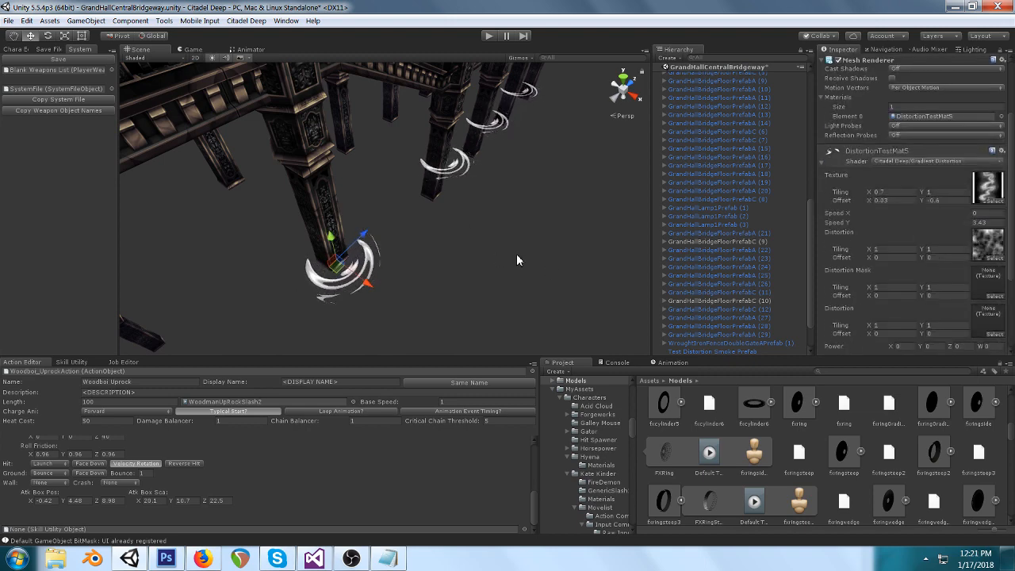
pyautogui.scroll(-3, 517, 252)
pyautogui.scroll(-2, 924, 261)
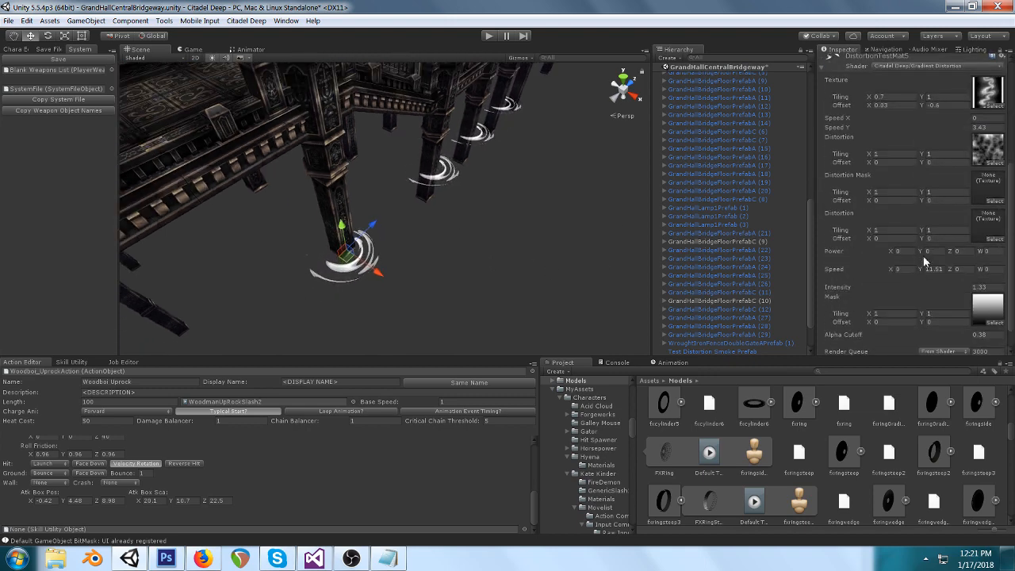
pyautogui.click(527, 242)
pyautogui.scroll(2, 545, 238)
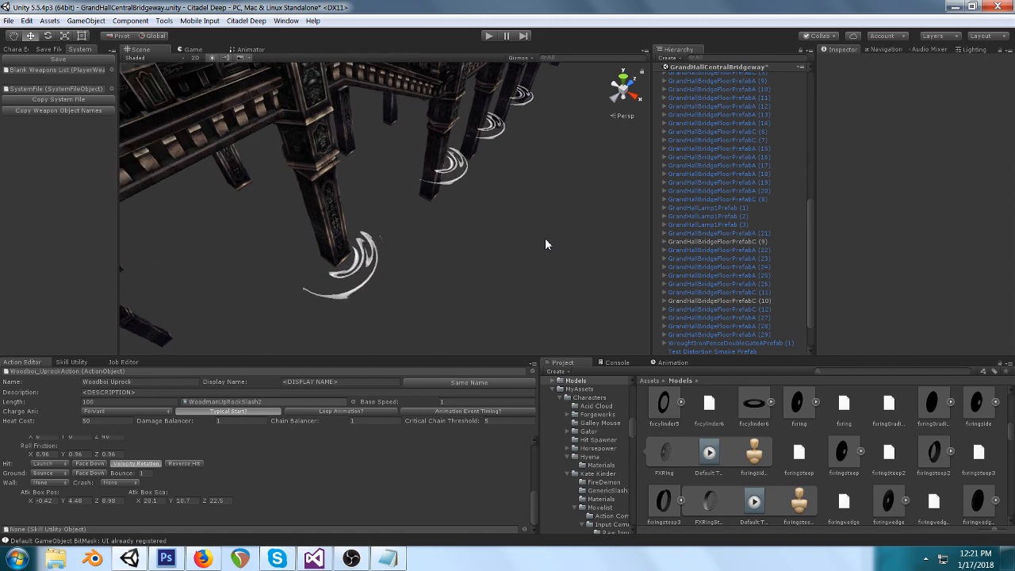
# Step: Select the test distortion fire beside the bridge and try singlespike1colored as its DistortionTestMat texture
pyautogui.keyDown('alt'); pyautogui.moveTo(569, 223); pyautogui.dragTo(481, 250); pyautogui.keyUp('alt')
pyautogui.moveTo(334, 259); pyautogui.dragTo(320, 217, button='right')
pyautogui.click(318, 216)
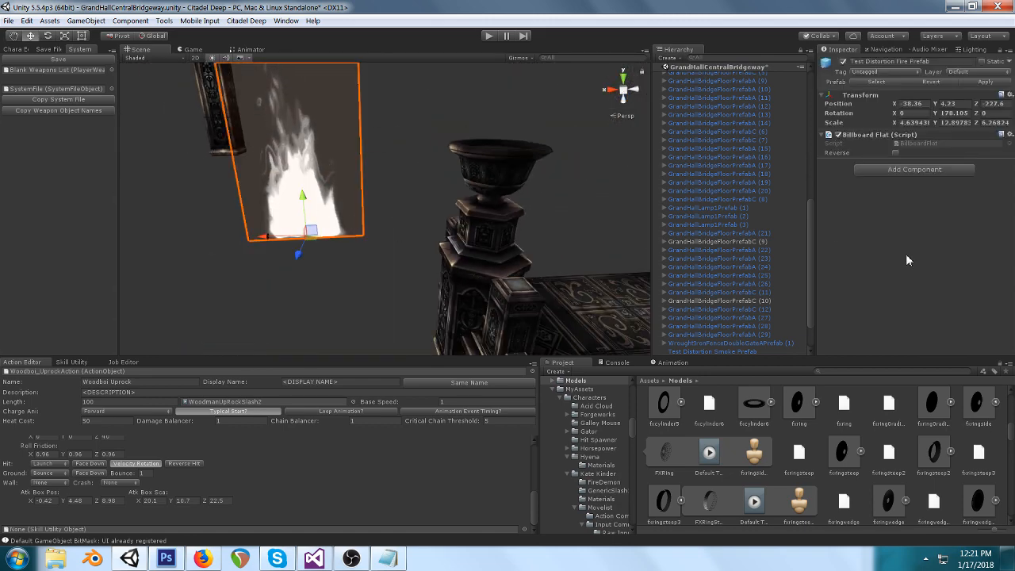
pyautogui.scroll(-4, 955, 240)
pyautogui.click(994, 232)
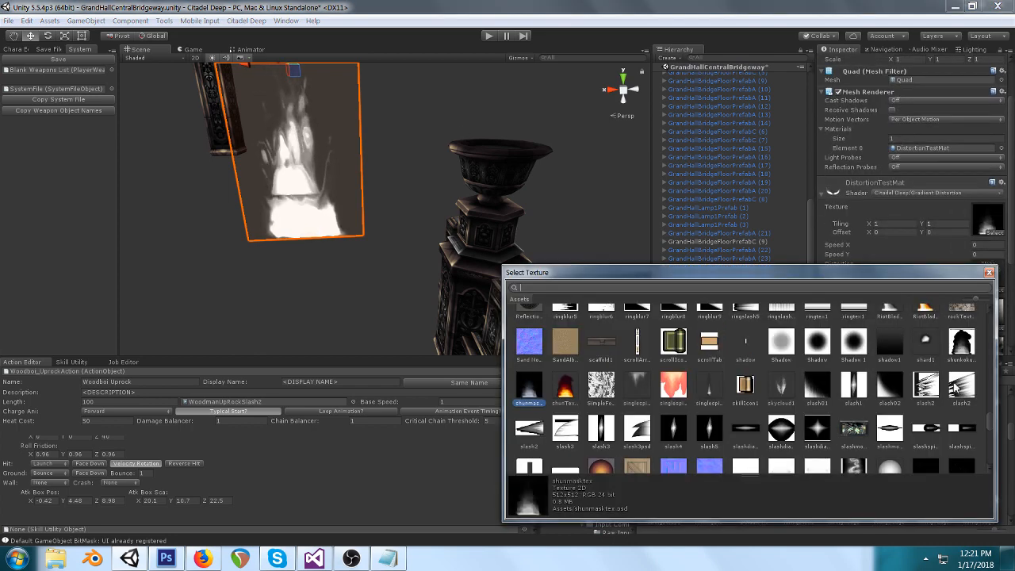
pyautogui.click(671, 386)
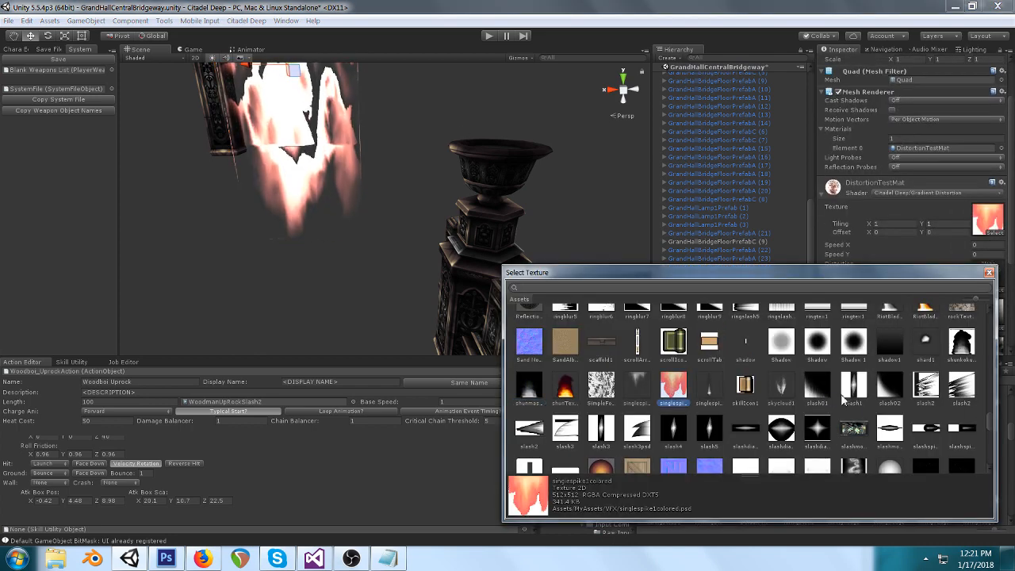
# Step: Browse and search the available textures for a colored flame texture
pyautogui.scroll(3, 980, 417)
pyautogui.scroll(10, 838, 414)
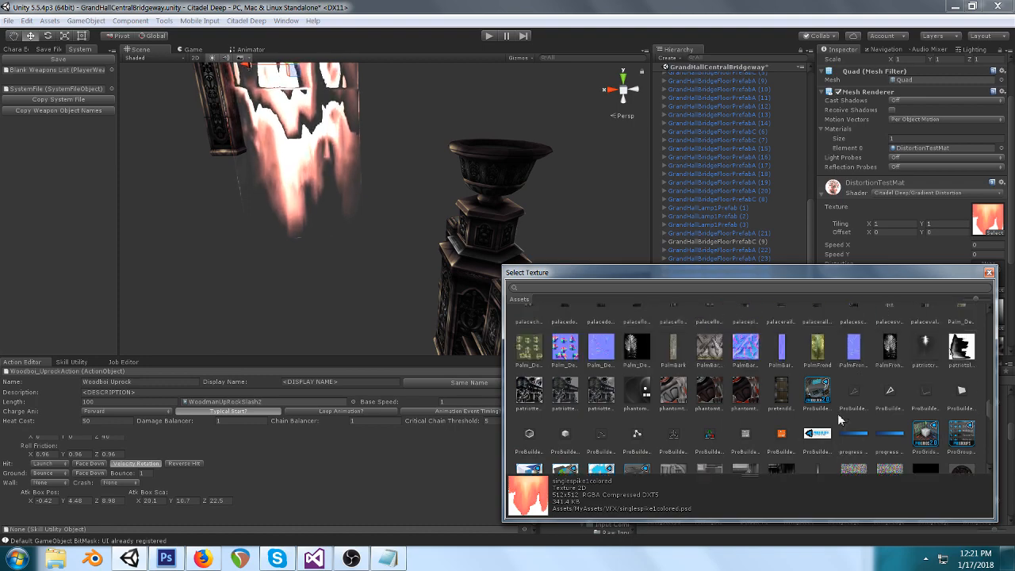
pyautogui.scroll(6, 885, 388)
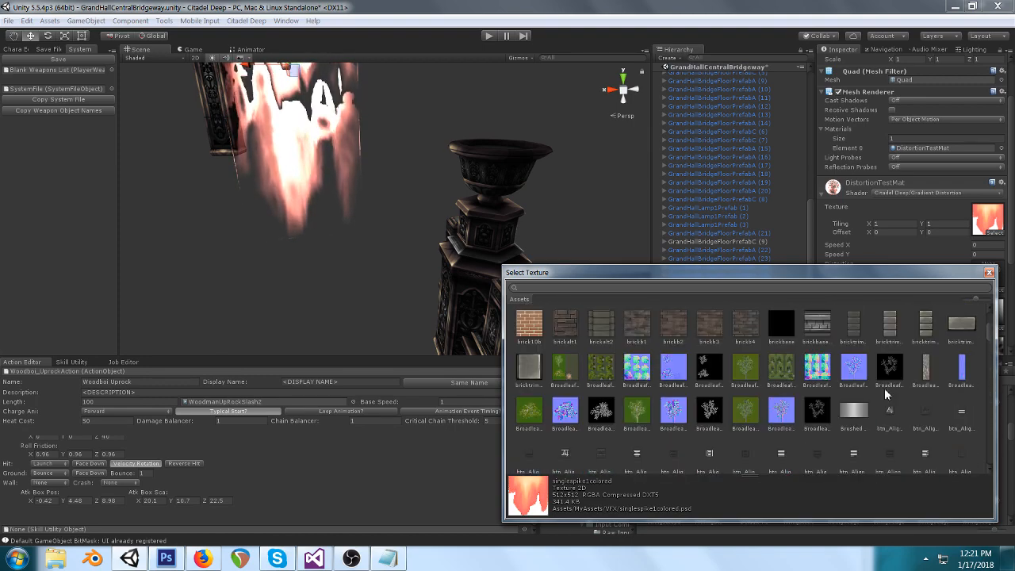
pyautogui.moveTo(997, 325); pyautogui.dragTo(989, 454)
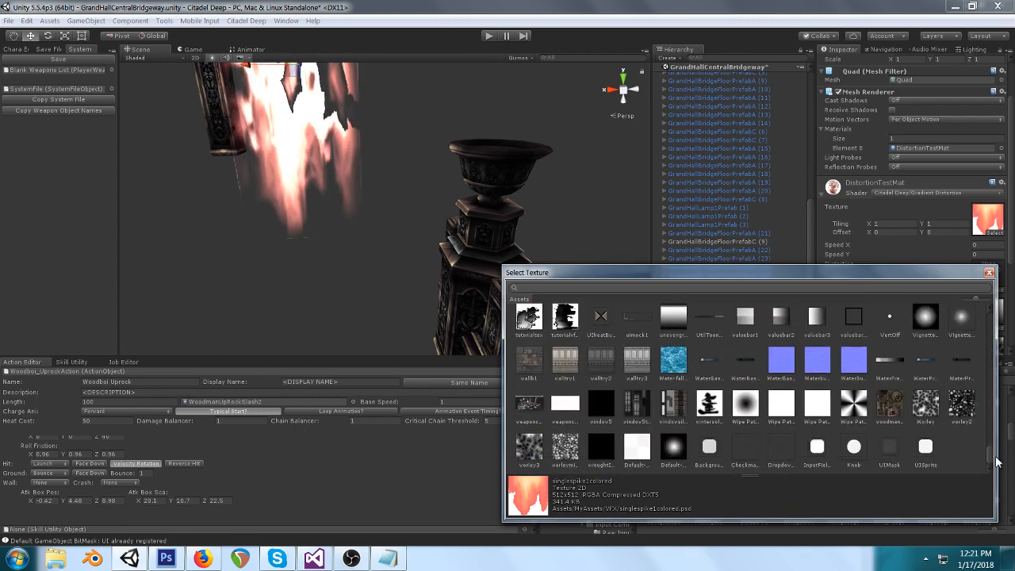
pyautogui.click(569, 288)
pyautogui.write('test')
pyautogui.press('BackSpace')
pyautogui.press('BackSpace')
pyautogui.press('BackSpace')
pyautogui.press('BackSpace')
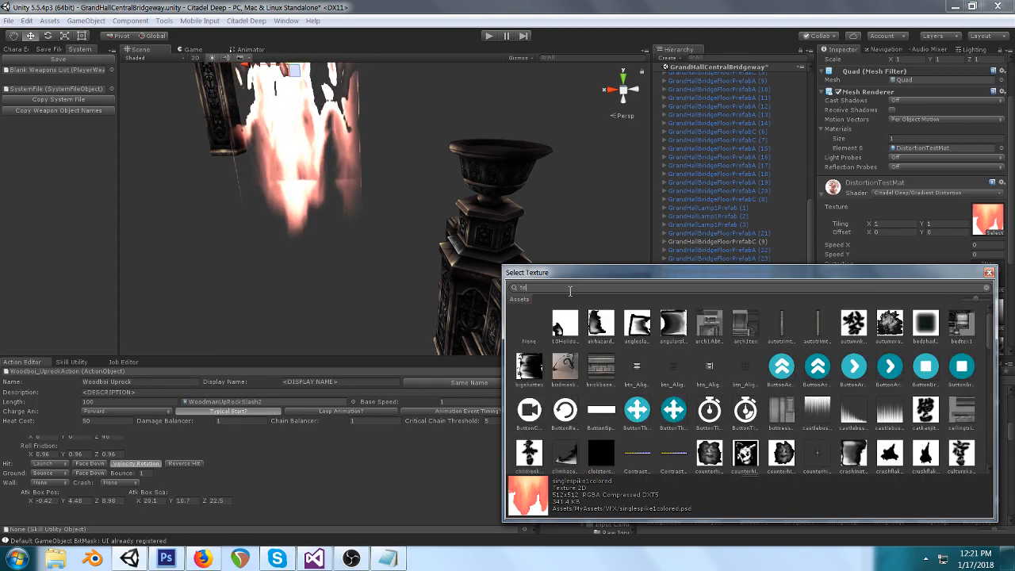
pyautogui.write('su')
pyautogui.press('BackSpace')
pyautogui.press('BackSpace')
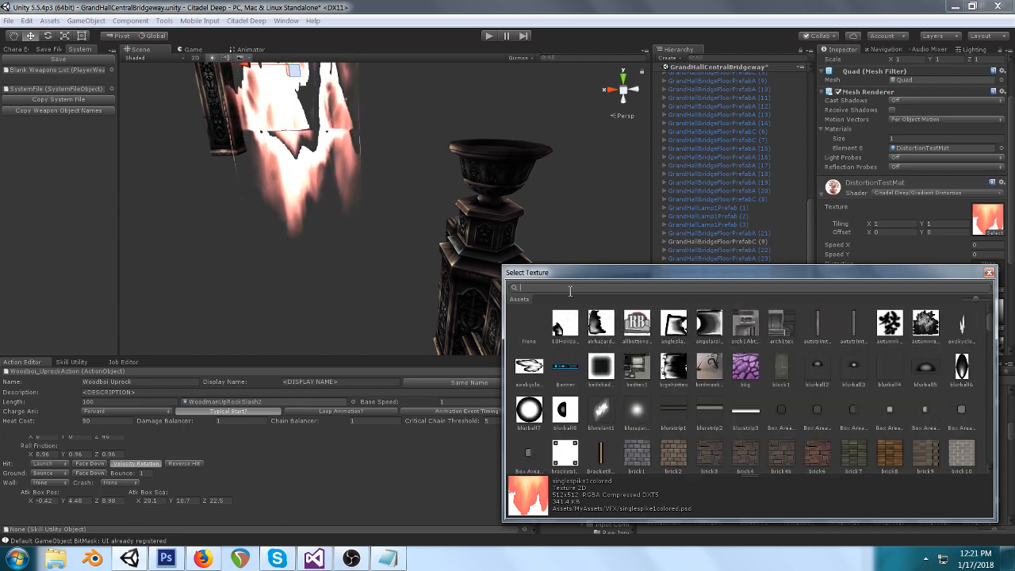
# Step: Set the fire material's main Texture to shunTexCol
pyautogui.scroll(-15, 748, 383)
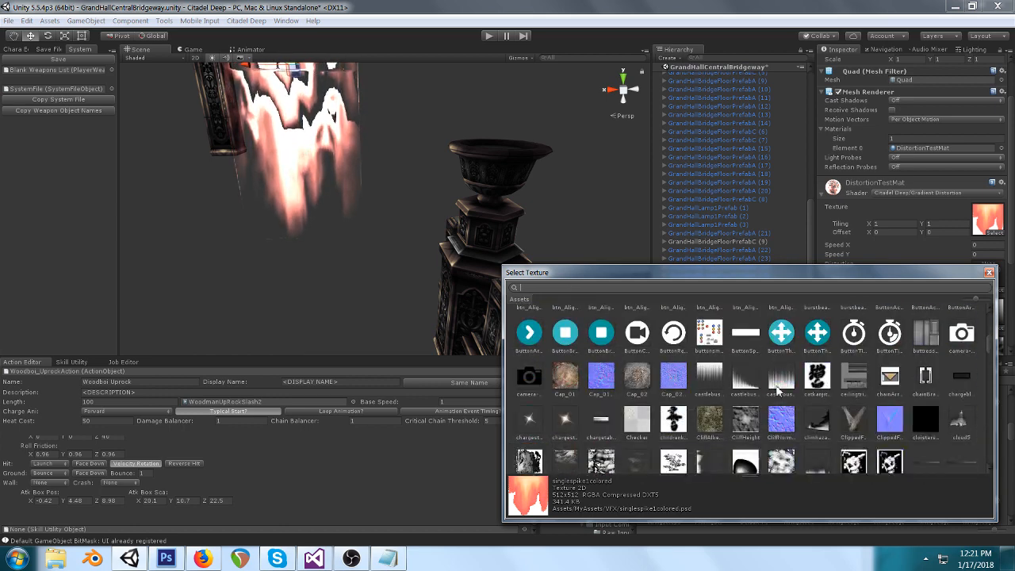
pyautogui.scroll(-15, 833, 405)
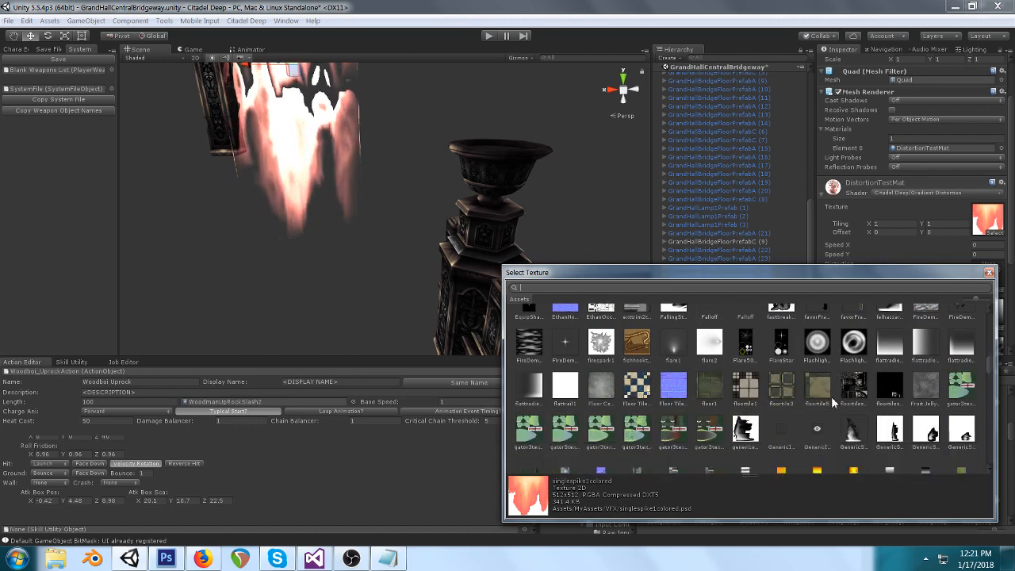
pyautogui.scroll(-15, 831, 403)
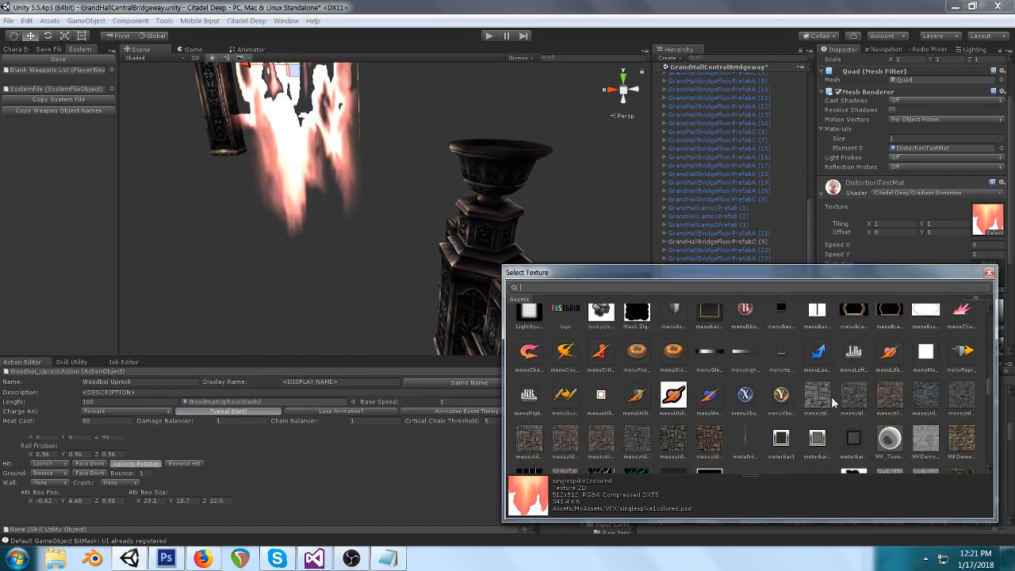
pyautogui.scroll(-15, 833, 403)
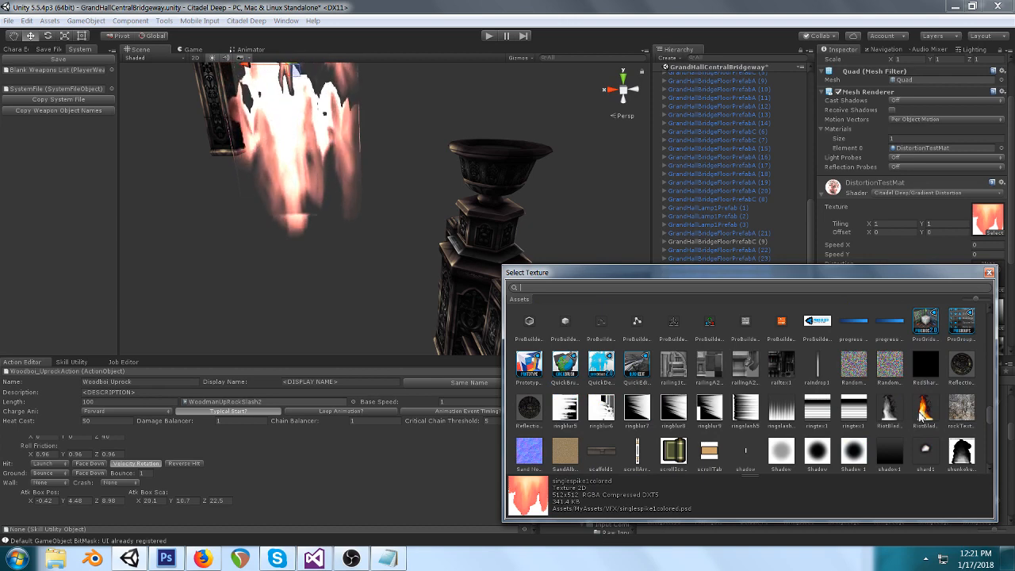
pyautogui.scroll(-3, 920, 412)
pyautogui.click(558, 372)
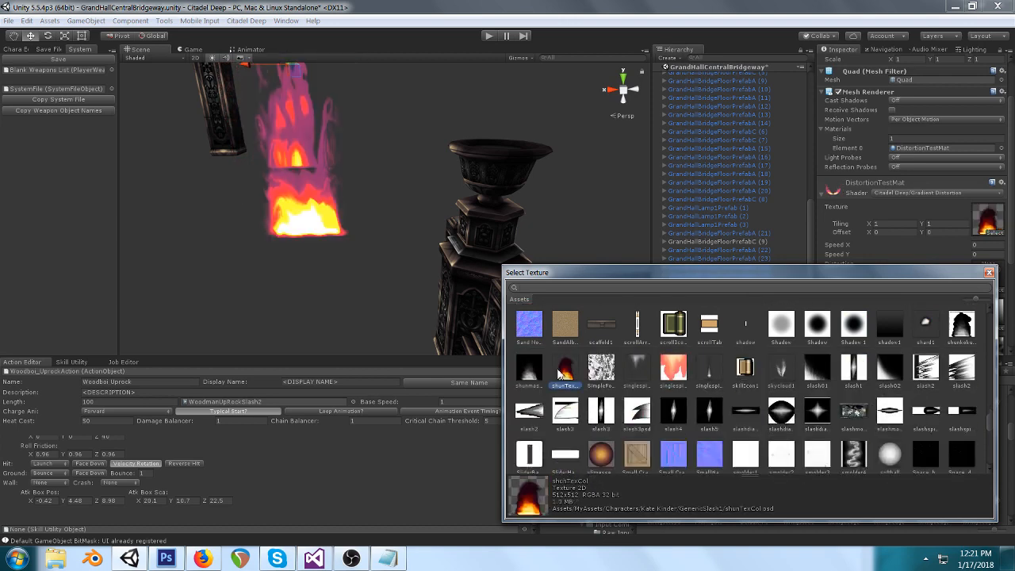
pyautogui.doubleClick(559, 372)
# Step: Set the fire material's second Distortion texture, below the Distortion Mask, to None
pyautogui.moveTo(426, 146); pyautogui.dragTo(471, 209, button='middle')
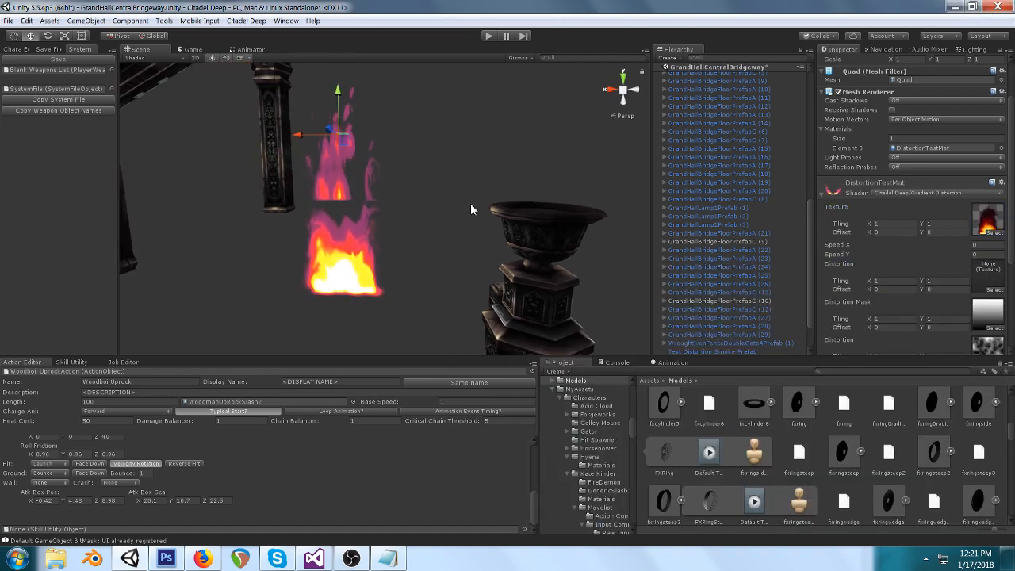
pyautogui.click(993, 290)
pyautogui.press('Escape')
pyautogui.scroll(-2, 992, 268)
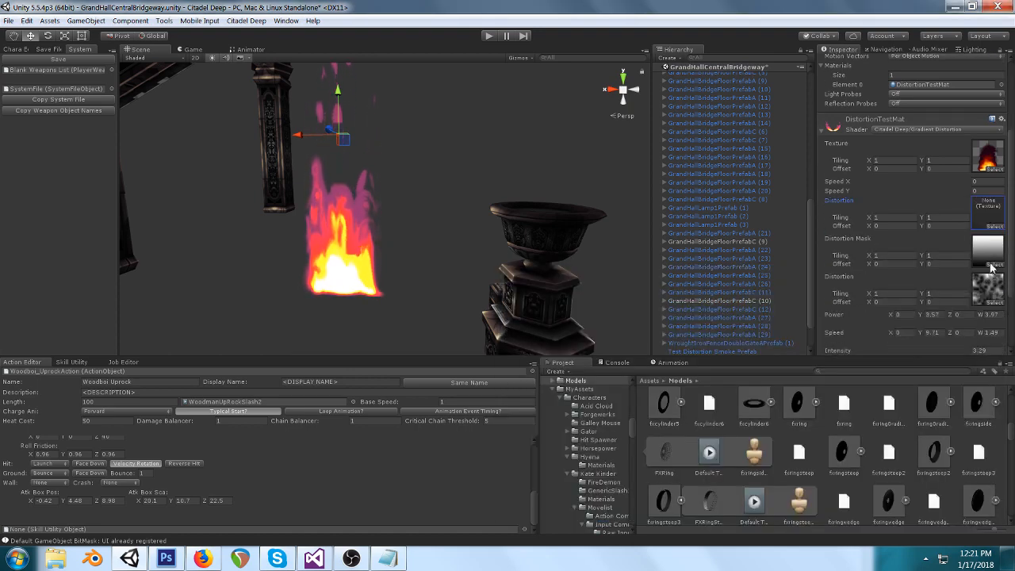
pyautogui.click(989, 287)
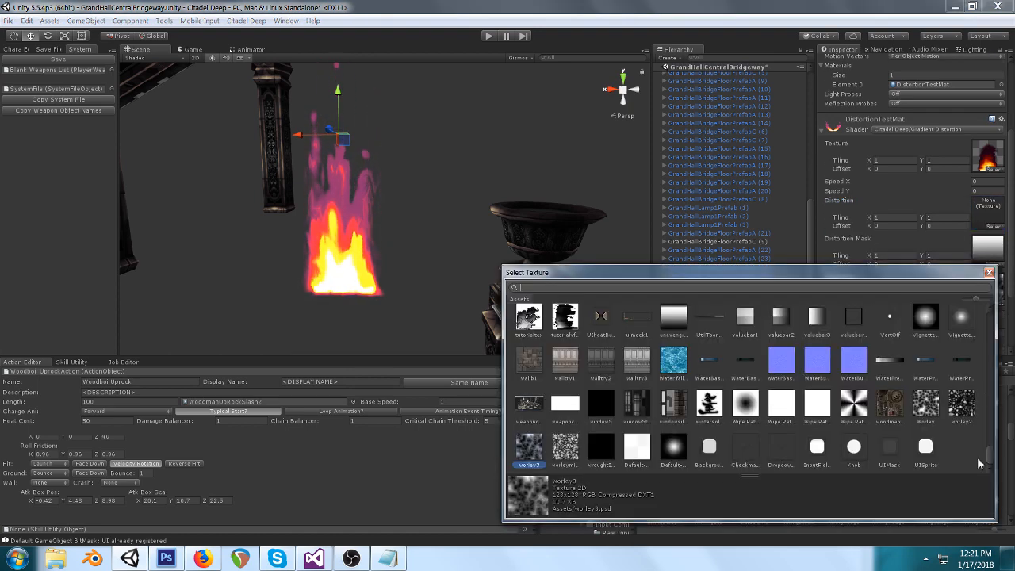
pyautogui.scroll(3, 980, 463)
pyautogui.press('Escape')
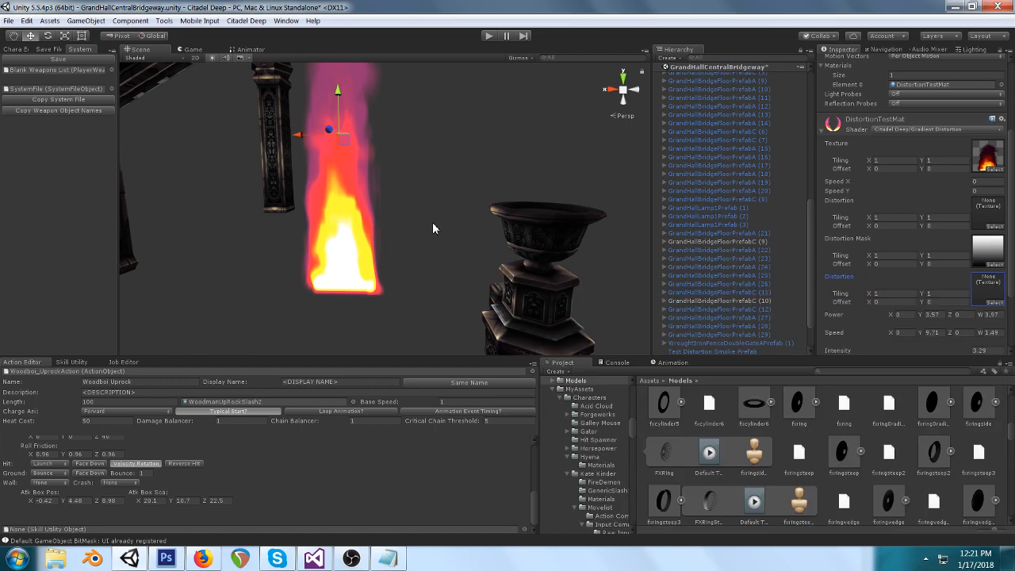
pyautogui.scroll(-3, 556, 174)
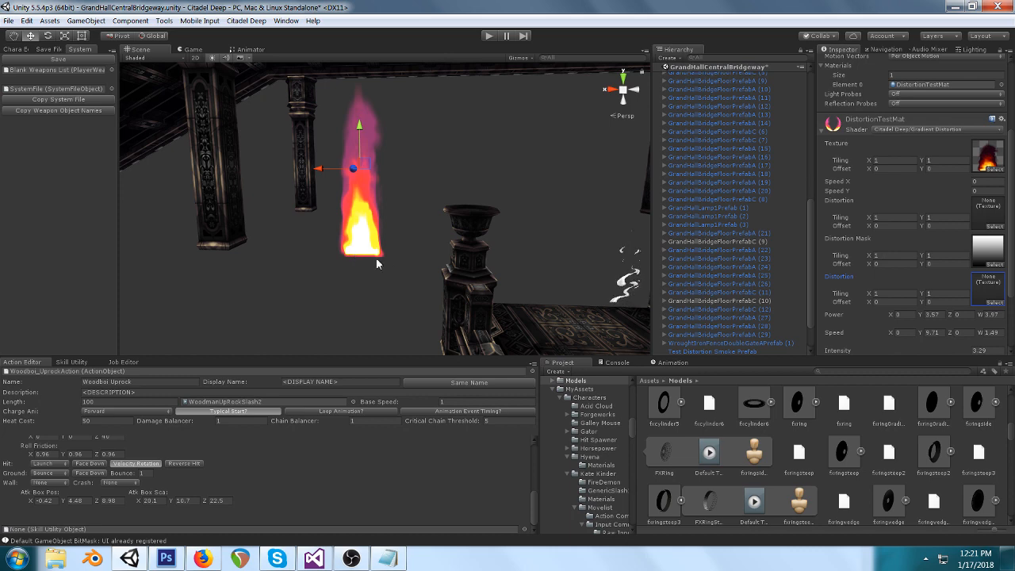
# Step: Set the fire material's distortion Power Y and W to 0
pyautogui.click(995, 226)
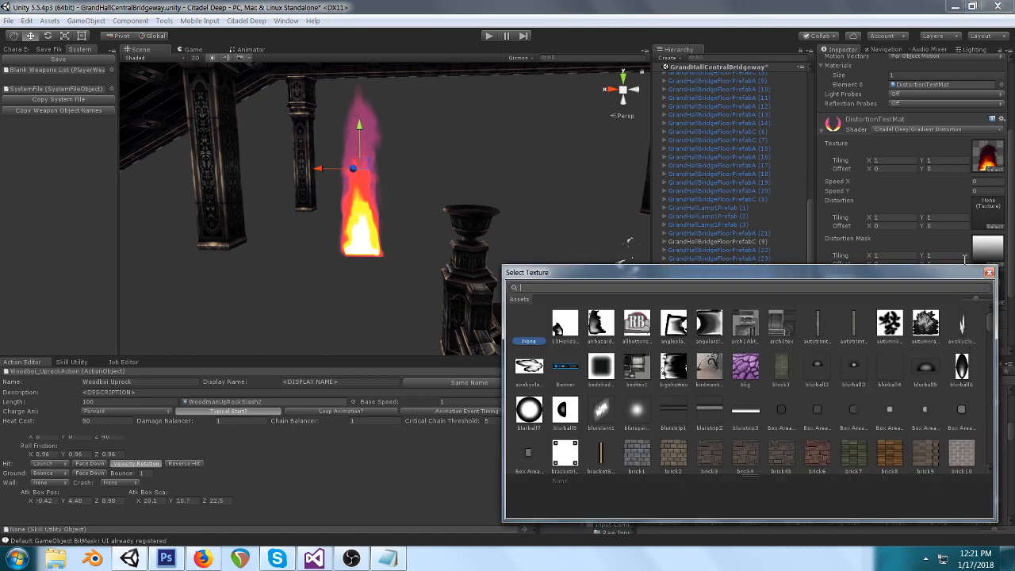
pyautogui.click(990, 273)
pyautogui.scroll(-3, 878, 254)
pyautogui.click(941, 223)
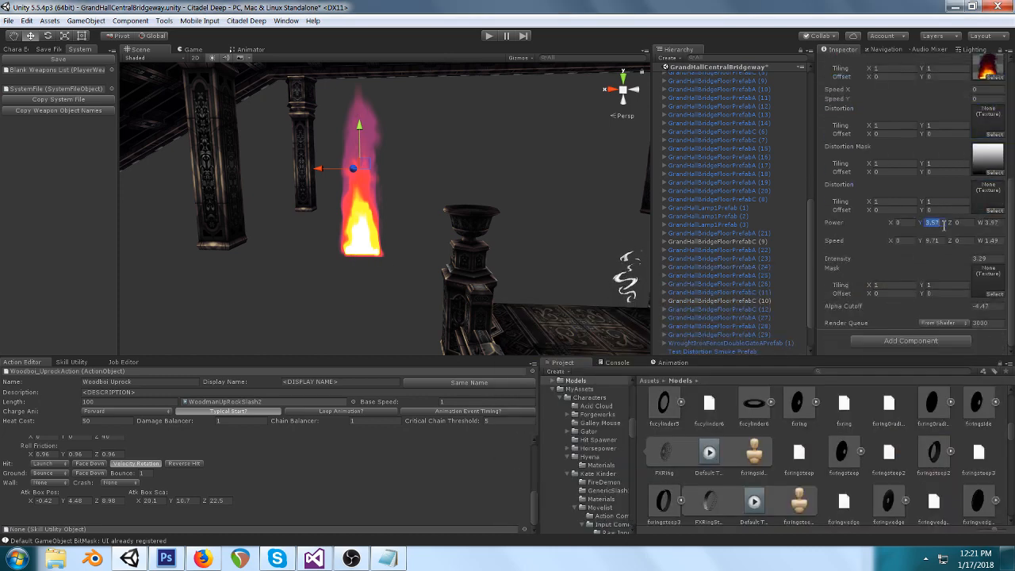
pyautogui.write('0')
pyautogui.press('Tab')
pyautogui.press('Tab')
pyautogui.write('0')
pyautogui.press('Tab')
pyautogui.press('Tab')
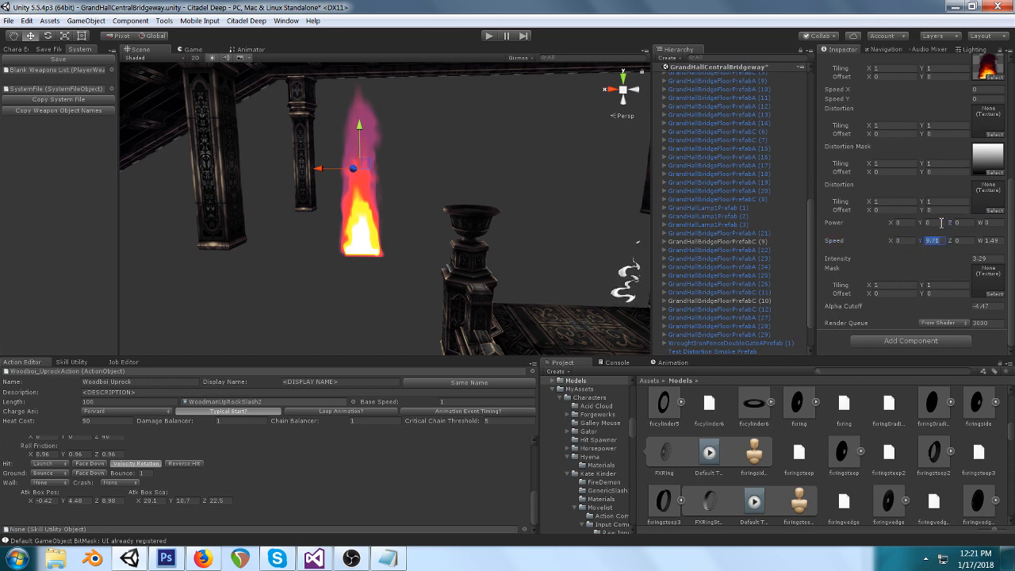
# Step: Set the fire material's distortion Speed Y and W and its Alpha Cutoff to 0, with Intensity at 2.93
pyautogui.write('0')
pyautogui.press('Tab')
pyautogui.press('Tab')
pyautogui.write('0')
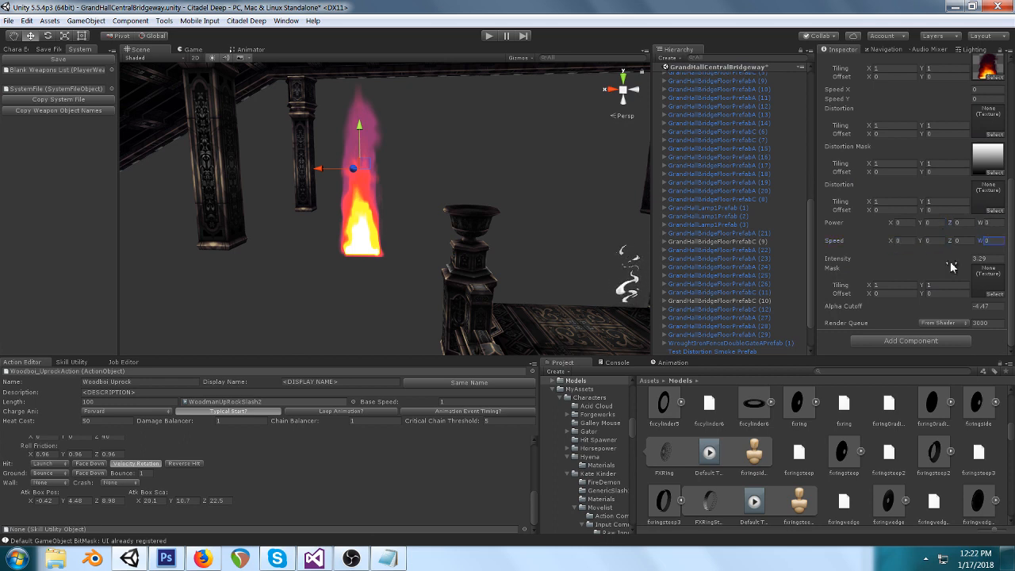
pyautogui.press('Tab')
pyautogui.write('2.93')
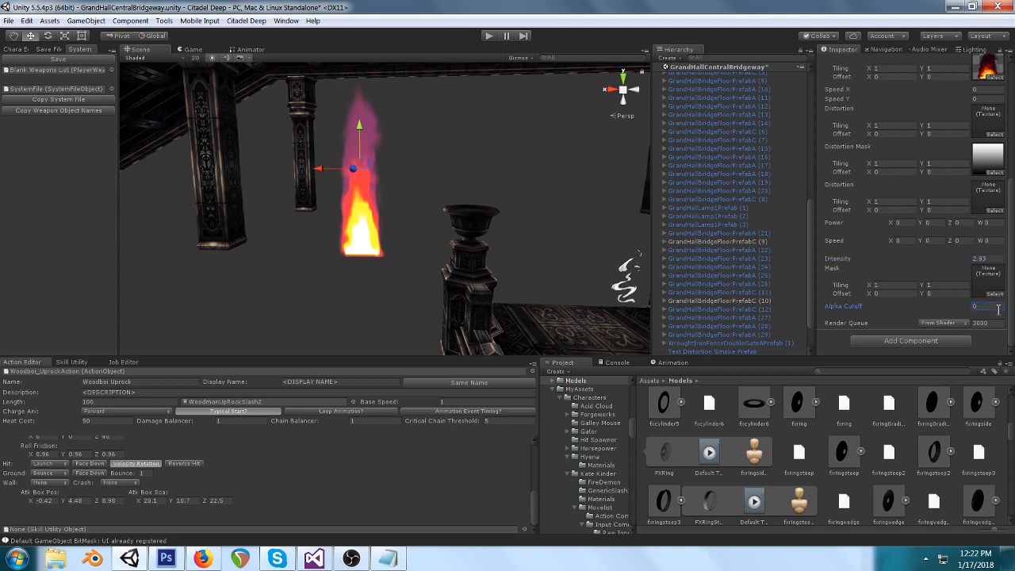
# Step: Try scrolling the fire's main texture with Speed Y and with Speed X, returning each to 0
pyautogui.scroll(3, 895, 154)
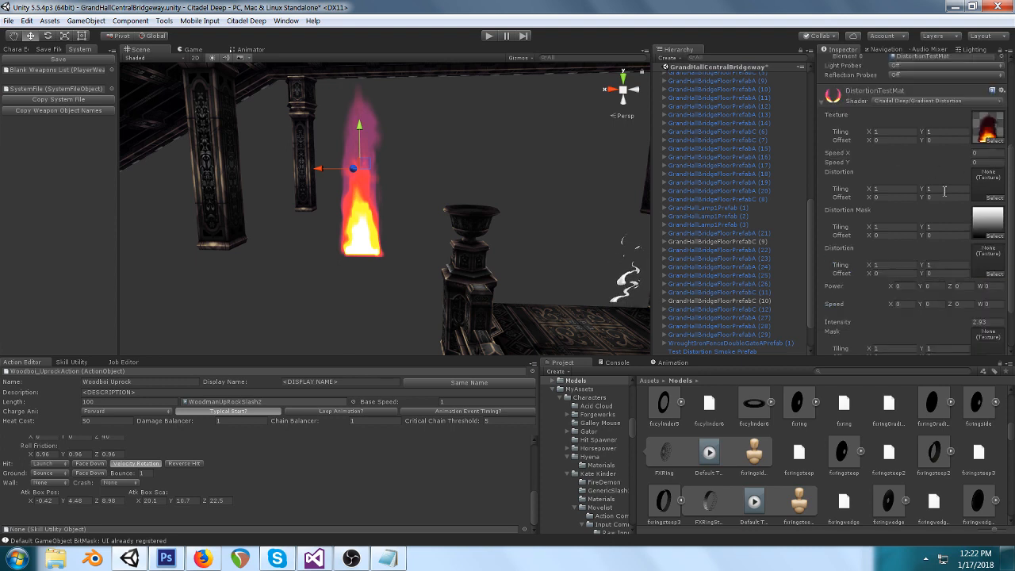
pyautogui.moveTo(959, 170); pyautogui.dragTo(970, 167)
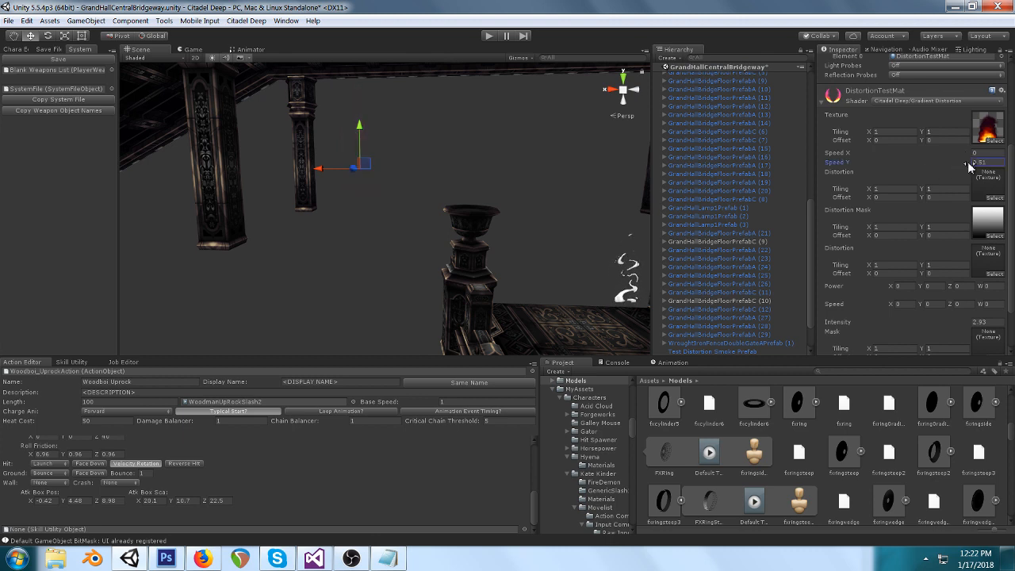
pyautogui.hotkey('ctrl', 'z')
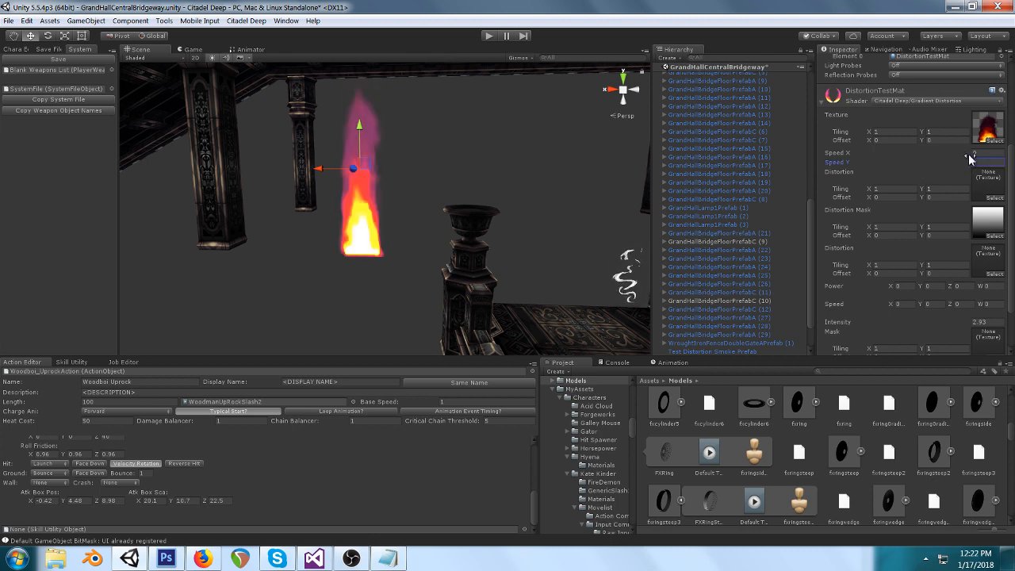
pyautogui.moveTo(972, 155); pyautogui.dragTo(970, 156)
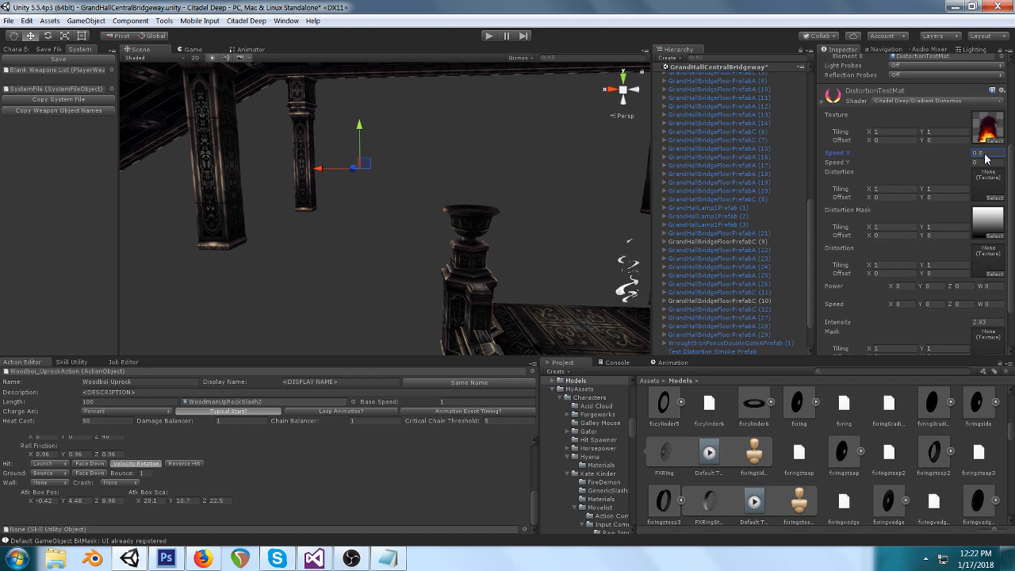
pyautogui.write('0')
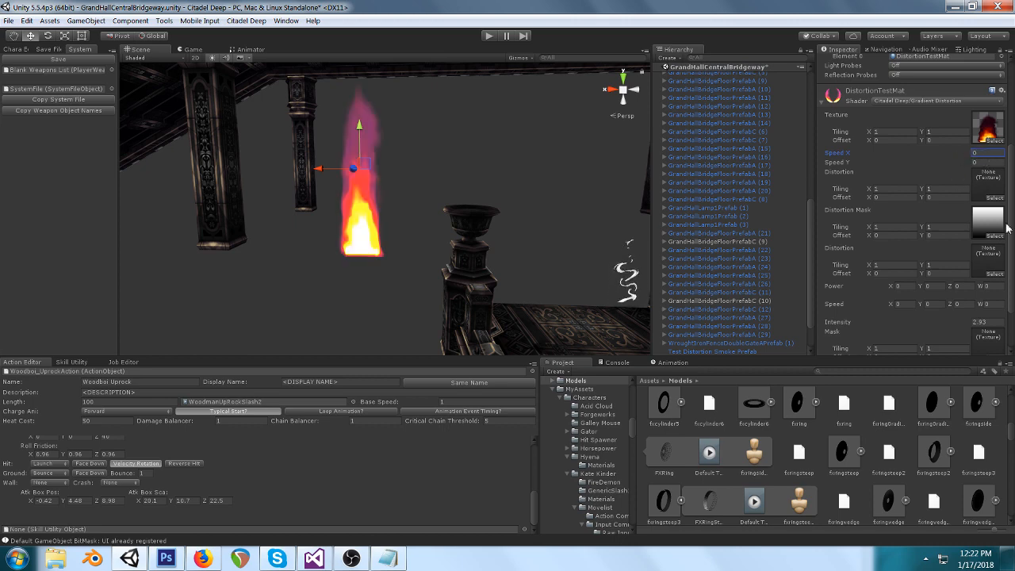
# Step: Assign the Worley texture to the fire material's first Distortion slot and set distortion Power Y to 3.19
pyautogui.click(996, 198)
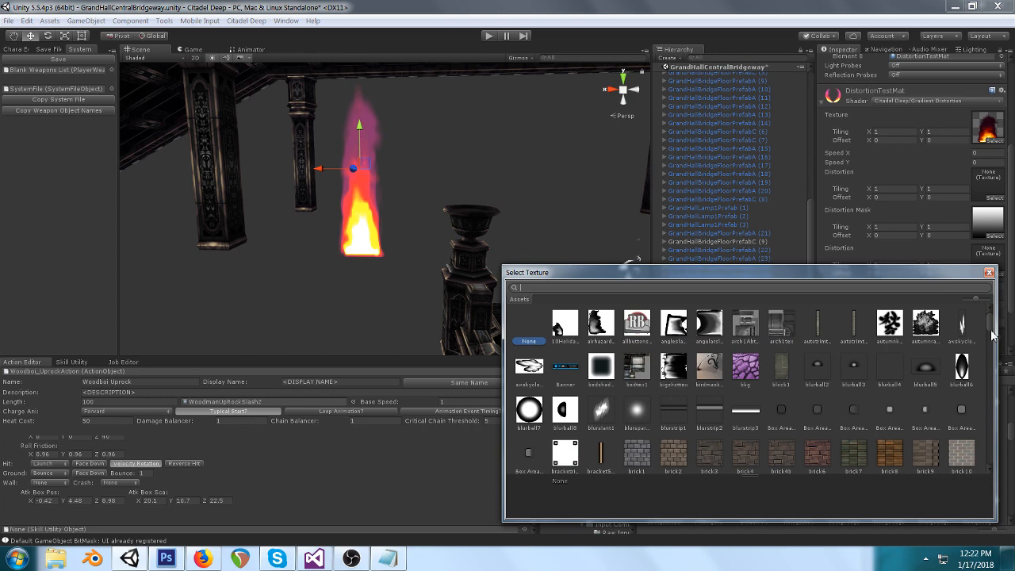
pyautogui.moveTo(992, 328); pyautogui.dragTo(978, 493)
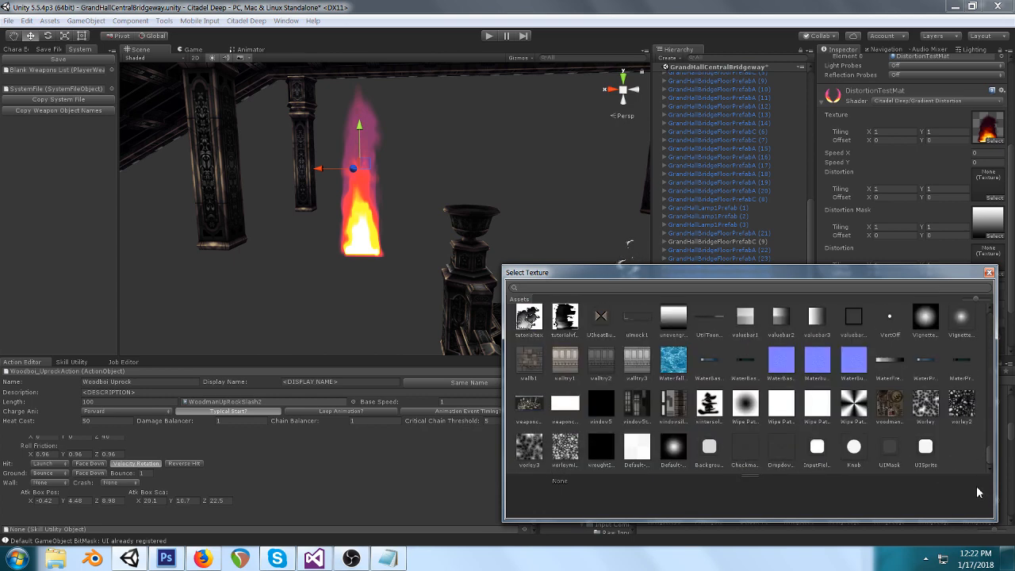
pyautogui.click(925, 405)
pyautogui.click(990, 272)
pyautogui.scroll(-1, 942, 232)
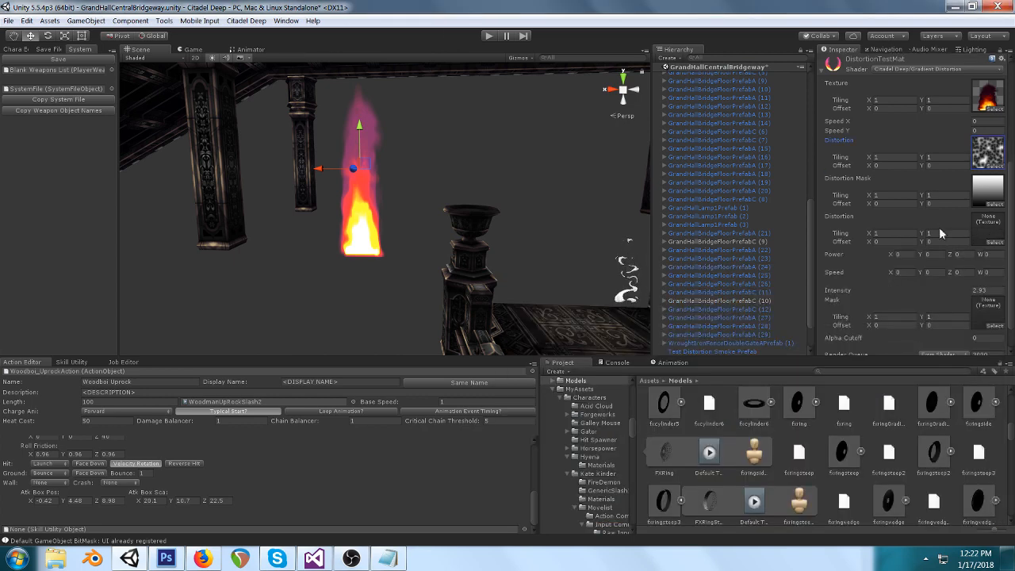
pyautogui.moveTo(922, 258); pyautogui.dragTo(969, 252)
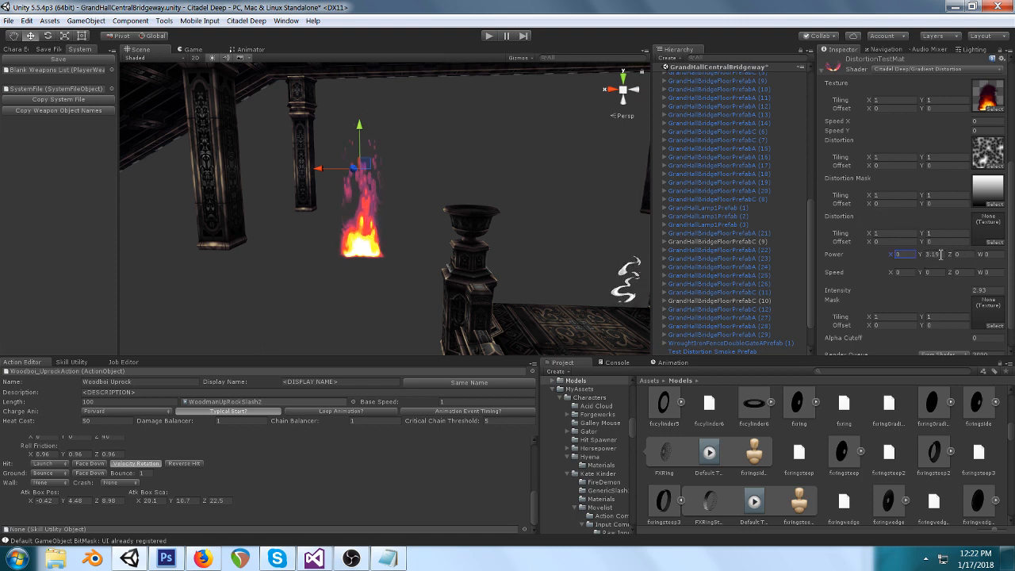
# Step: Try worley2, worley3 and worleymisc as the fire material's first Distortion texture, then assign tutorialClouds
pyautogui.click(995, 168)
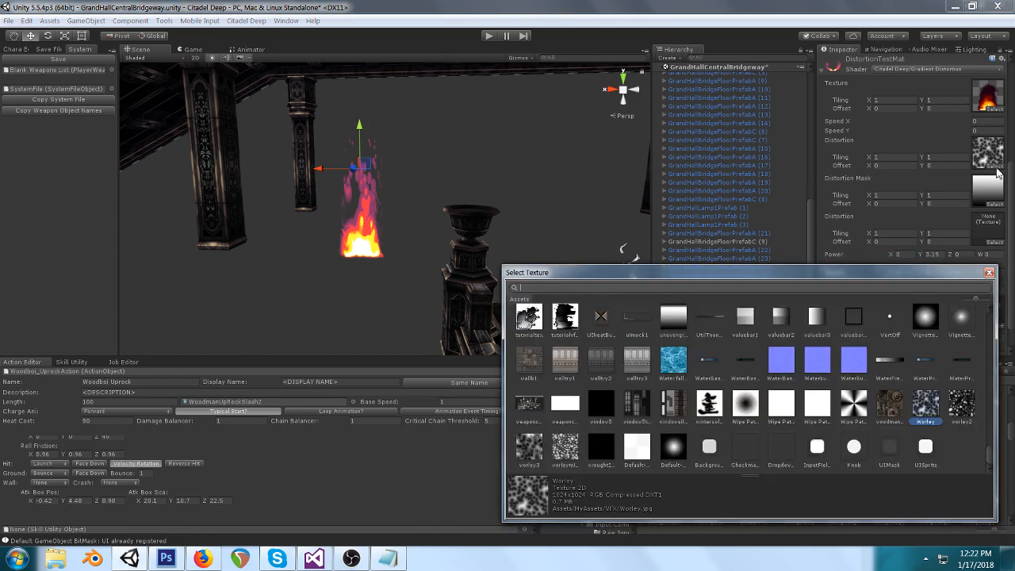
pyautogui.click(964, 416)
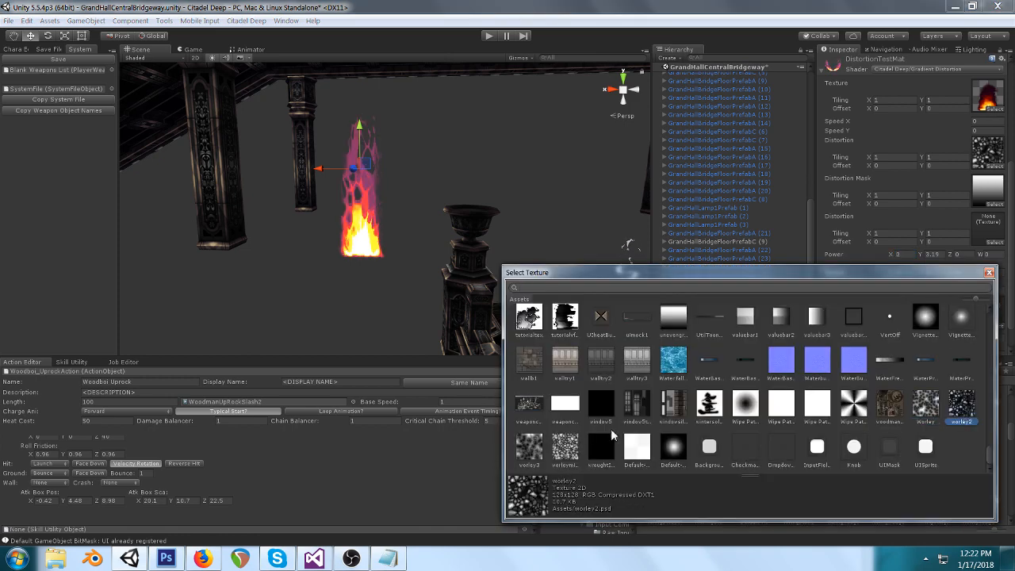
pyautogui.click(532, 451)
pyautogui.click(565, 450)
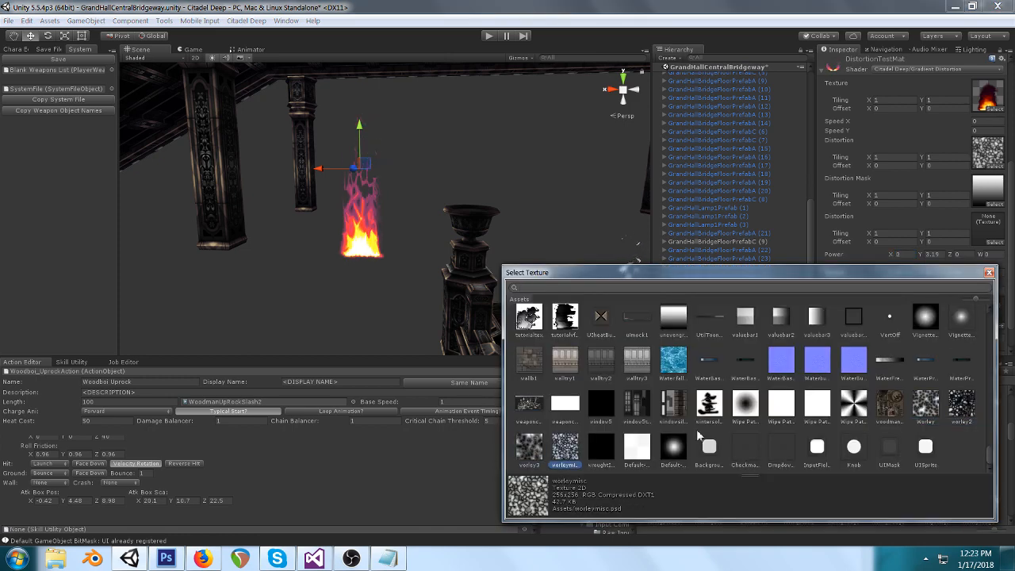
pyautogui.scroll(4, 760, 422)
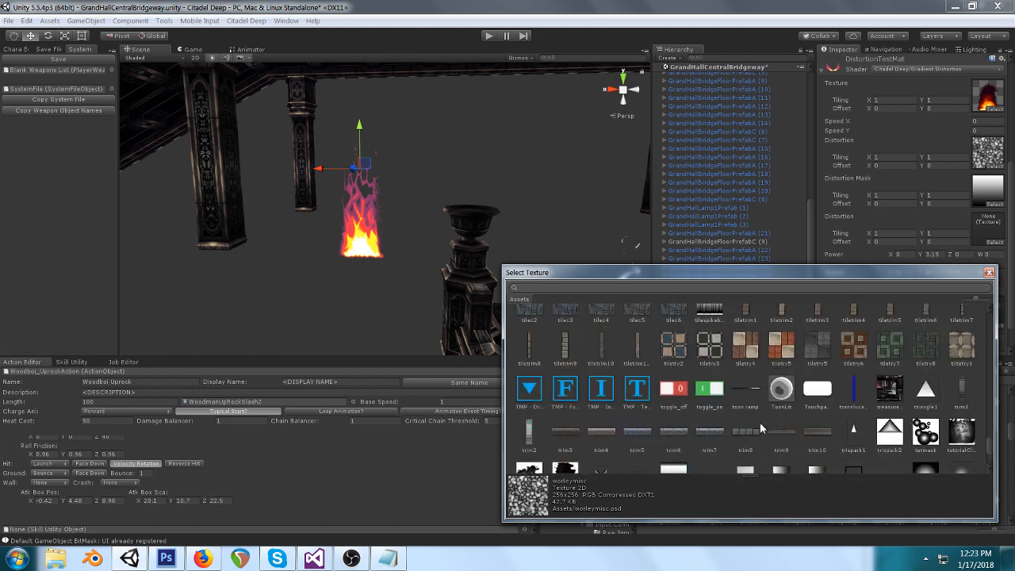
pyautogui.click(963, 435)
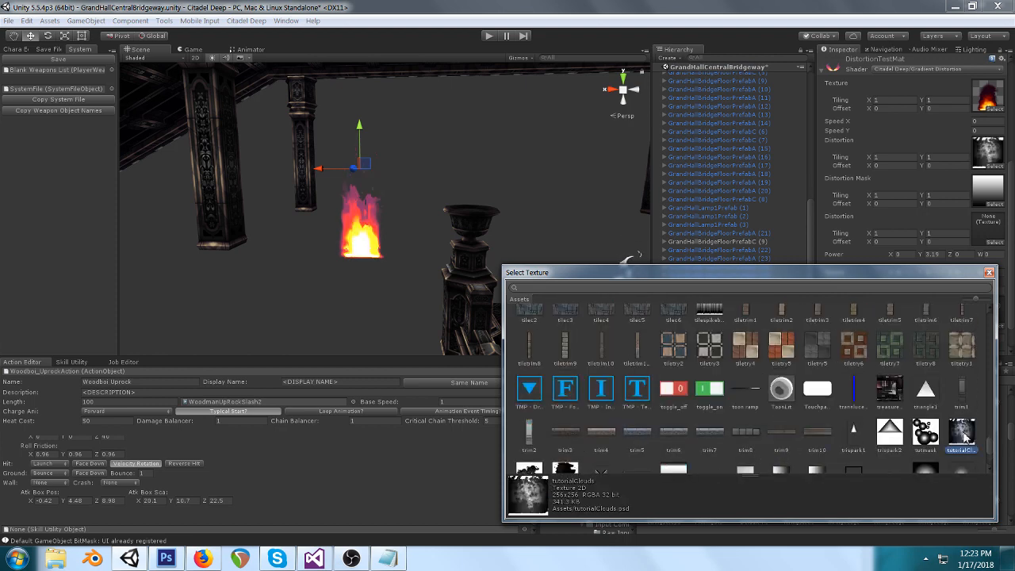
pyautogui.click(989, 273)
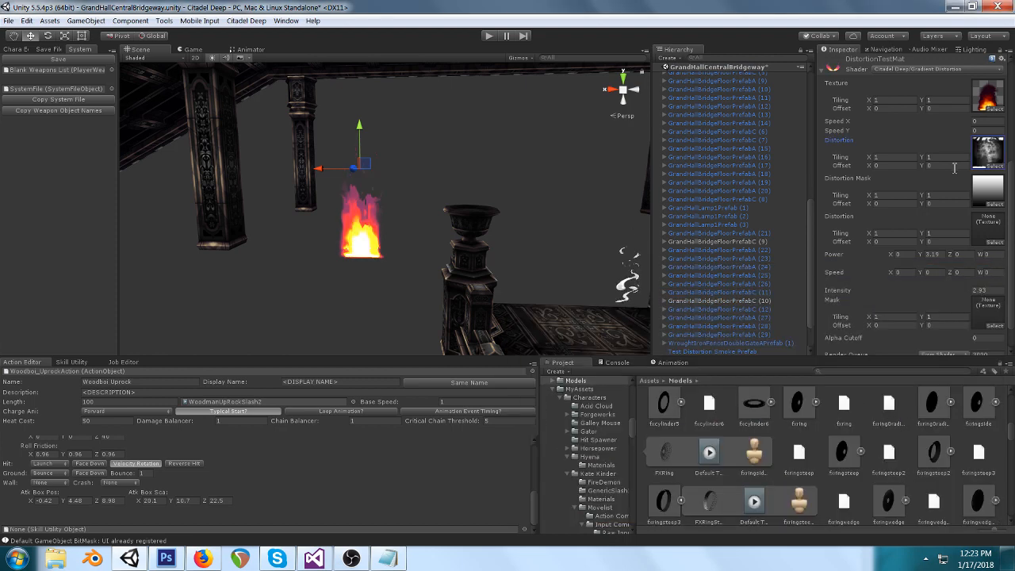
# Step: Set the fire material's distortion Speed Y to 1.52
pyautogui.click(936, 274)
pyautogui.write('1.13')
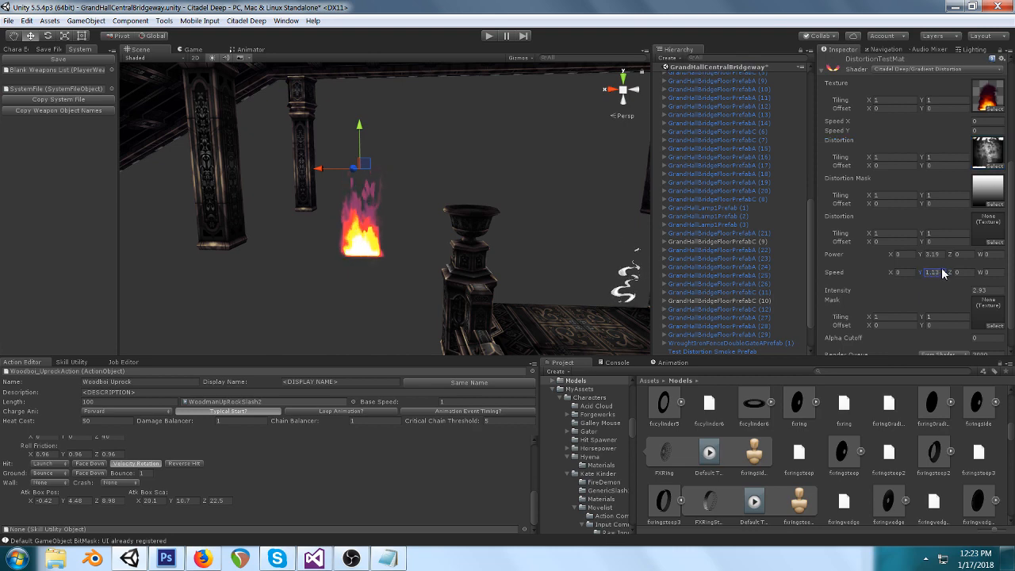
pyautogui.moveTo(942, 269); pyautogui.dragTo(948, 267)
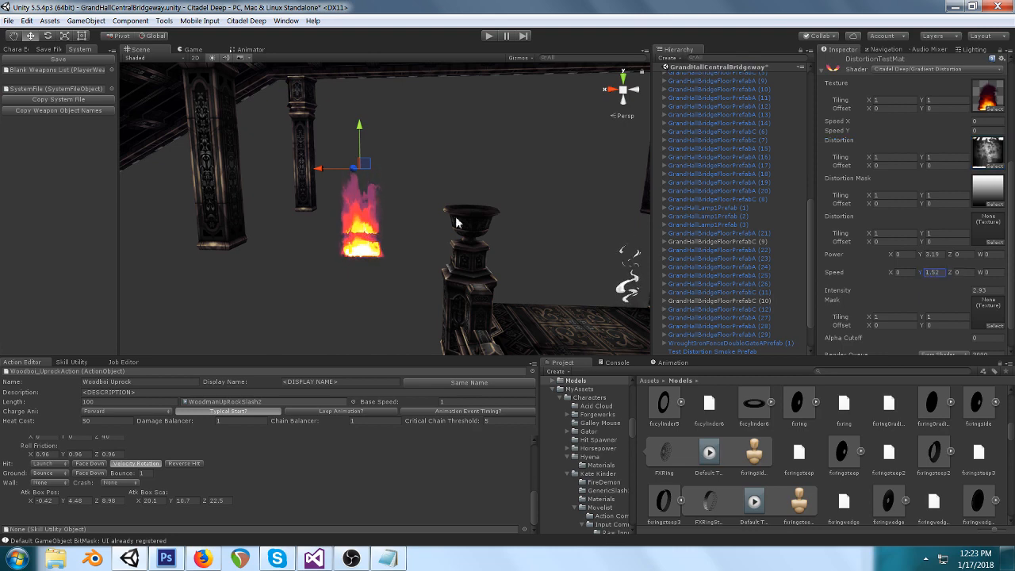
# Step: Try the fire material's distortion Power Y at 5.51, then lower it to 0.71
pyautogui.moveTo(413, 235); pyautogui.dragTo(422, 201, button='right')
pyautogui.moveTo(422, 201); pyautogui.dragTo(456, 162, button='middle')
pyautogui.scroll(3, 457, 160)
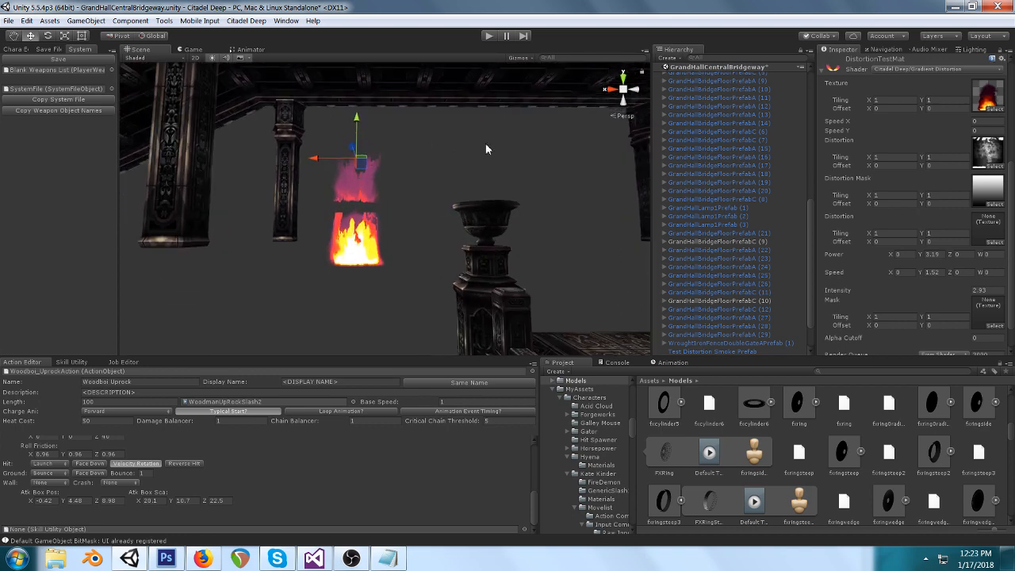
pyautogui.moveTo(487, 144); pyautogui.dragTo(487, 153, button='right')
pyautogui.moveTo(487, 154); pyautogui.dragTo(493, 169, button='middle')
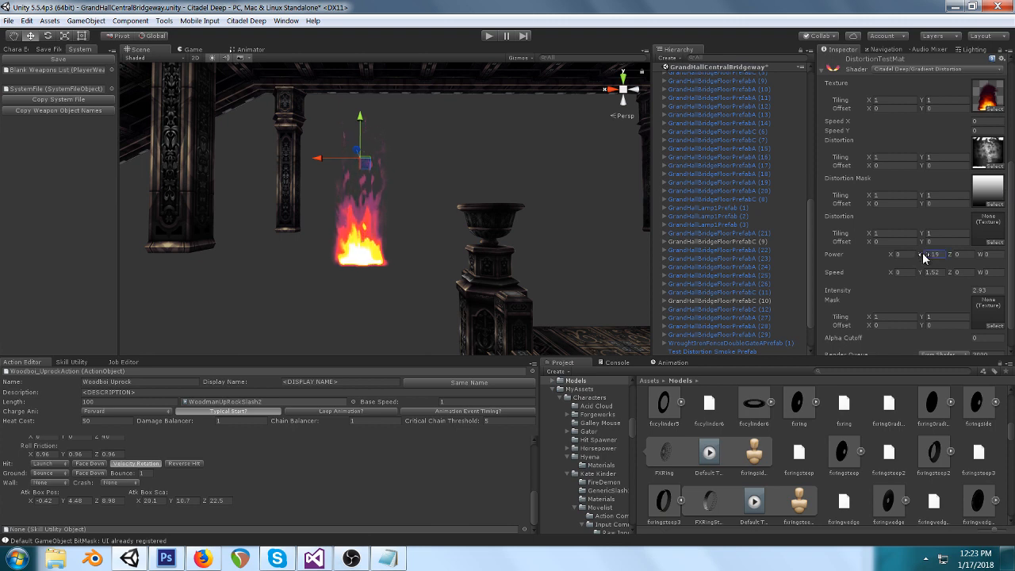
pyautogui.write('5.51')
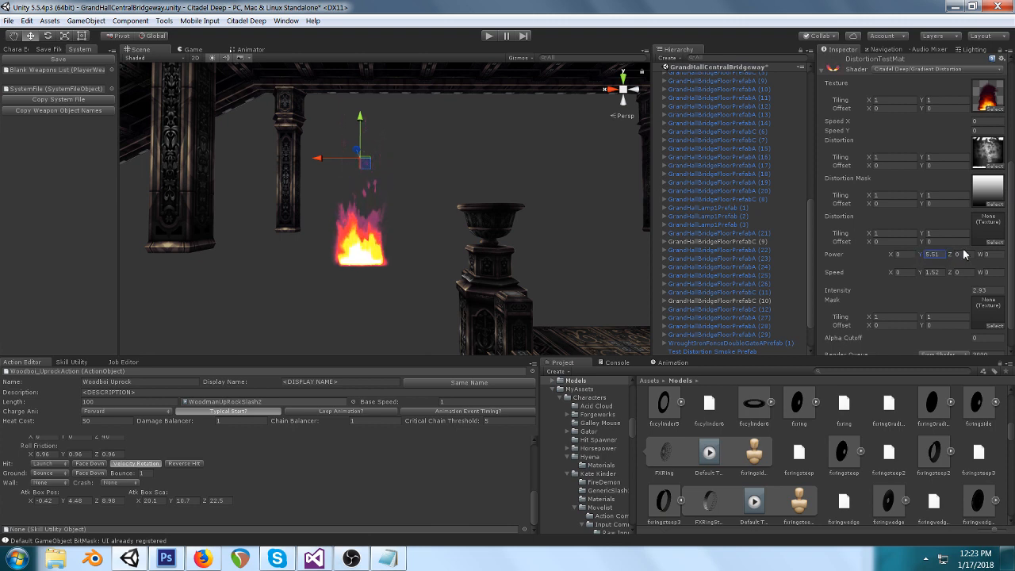
pyautogui.moveTo(964, 254); pyautogui.dragTo(869, 233)
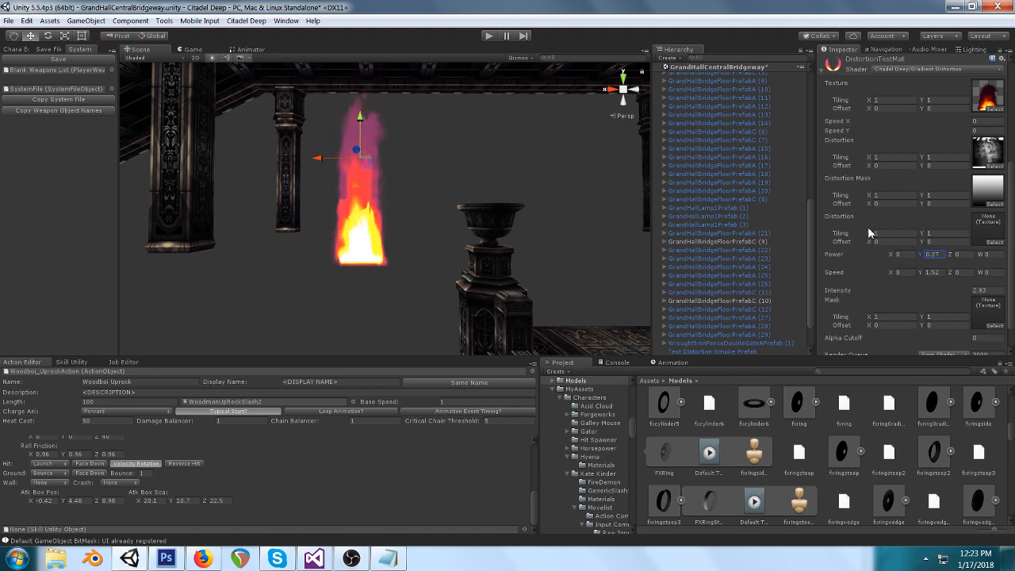
# Step: Try tutorialtex and tutorialvfxtex as the first Distortion texture, then assign worley2 and set Power Y to 3.03
pyautogui.click(995, 168)
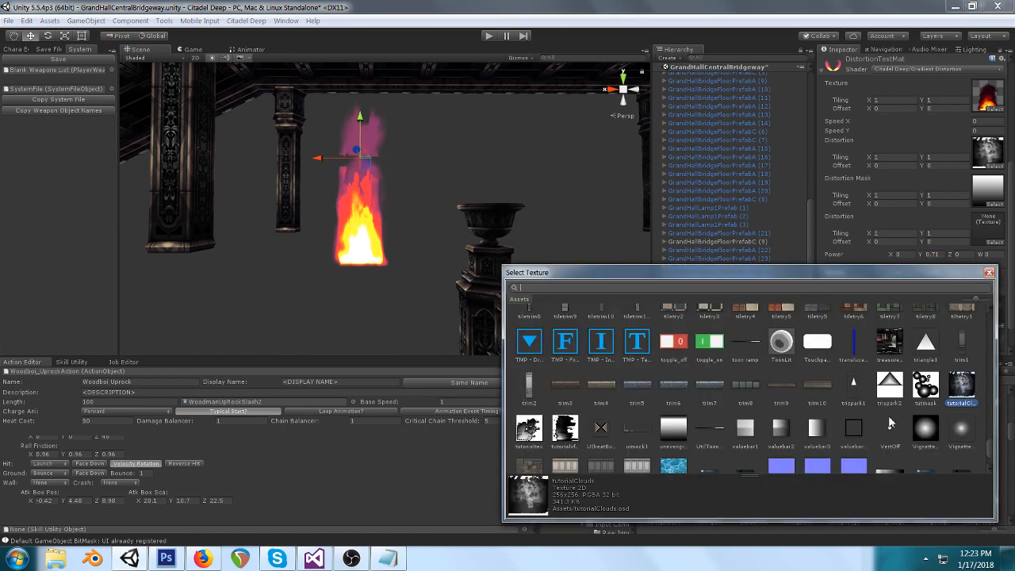
pyautogui.click(528, 399)
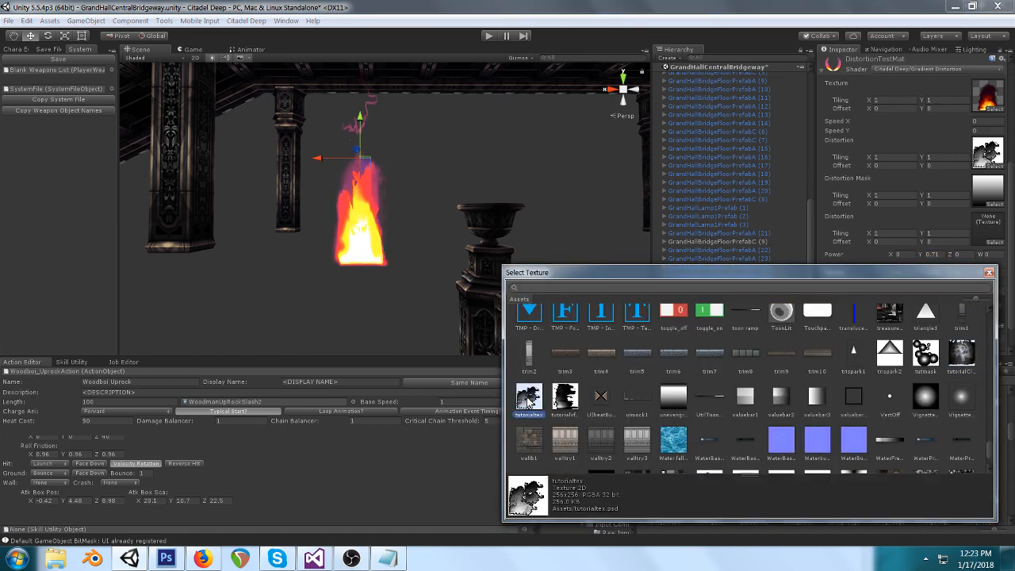
pyautogui.click(566, 397)
pyautogui.scroll(-1, 797, 402)
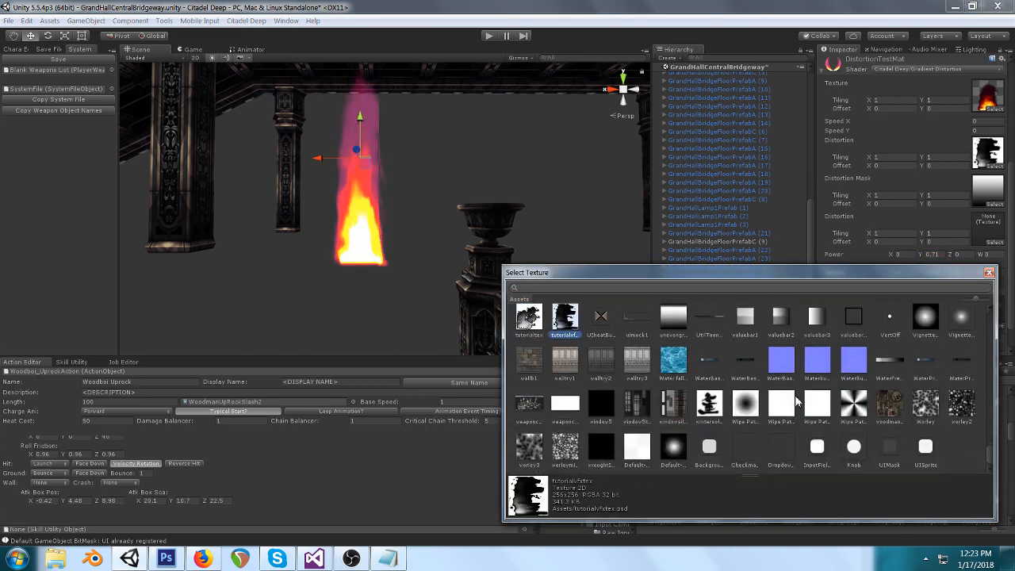
pyautogui.doubleClick(960, 409)
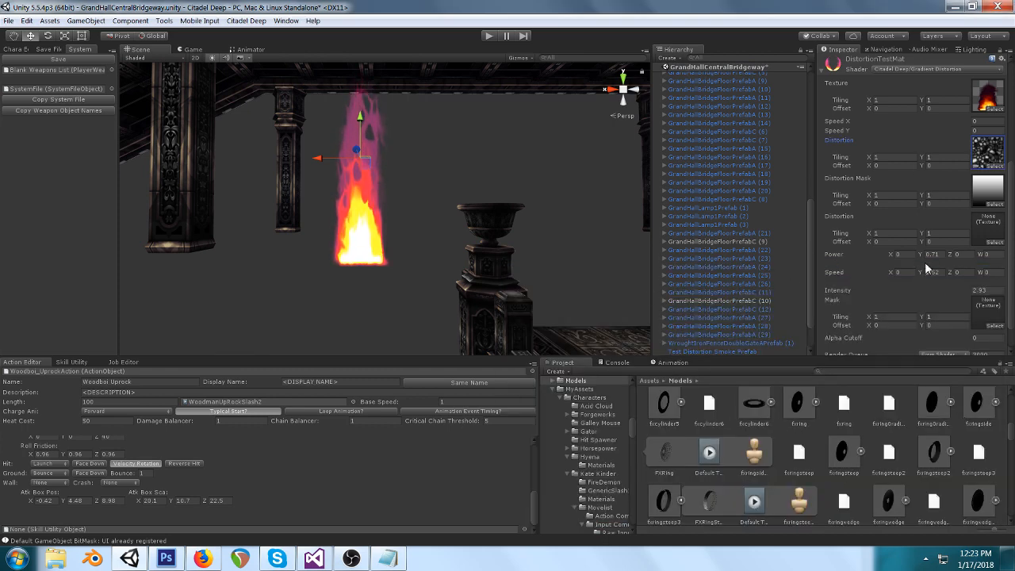
pyautogui.moveTo(928, 257); pyautogui.dragTo(947, 251)
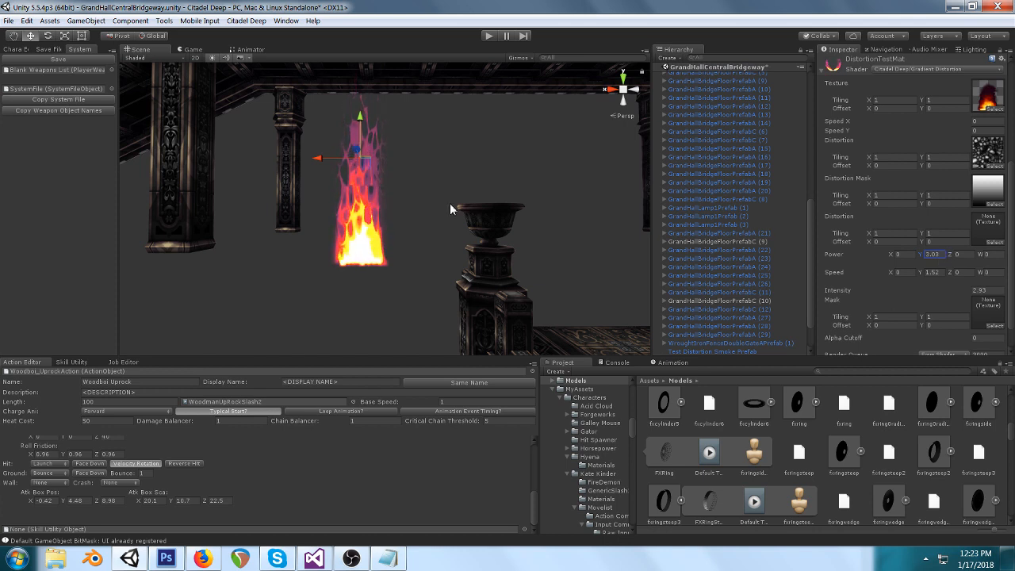
pyautogui.moveTo(923, 254)
pyautogui.mouseDown()
pyautogui.moveTo(932, 254)
pyautogui.moveTo(922, 253)
pyautogui.mouseUp()
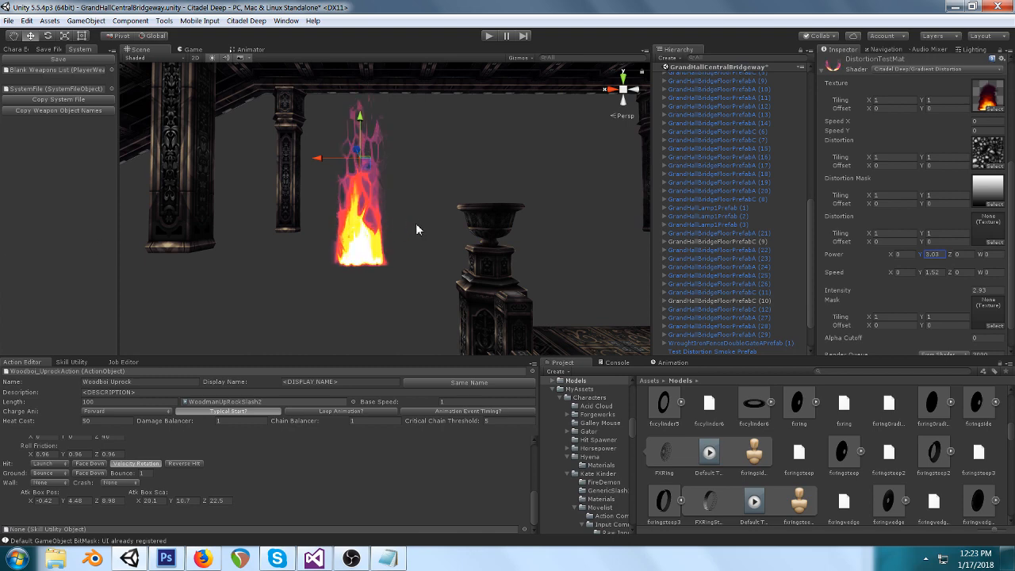
# Step: Assign the worley3 texture to the second Distortion slot, below the Distortion Mask, after trying worleymisc
pyautogui.click(997, 243)
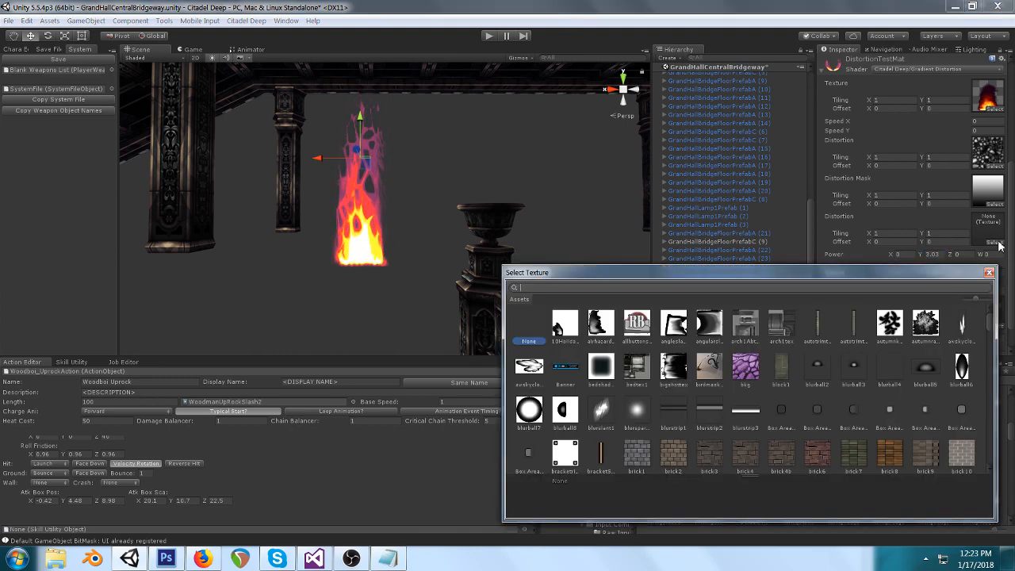
pyautogui.scroll(-5, 984, 383)
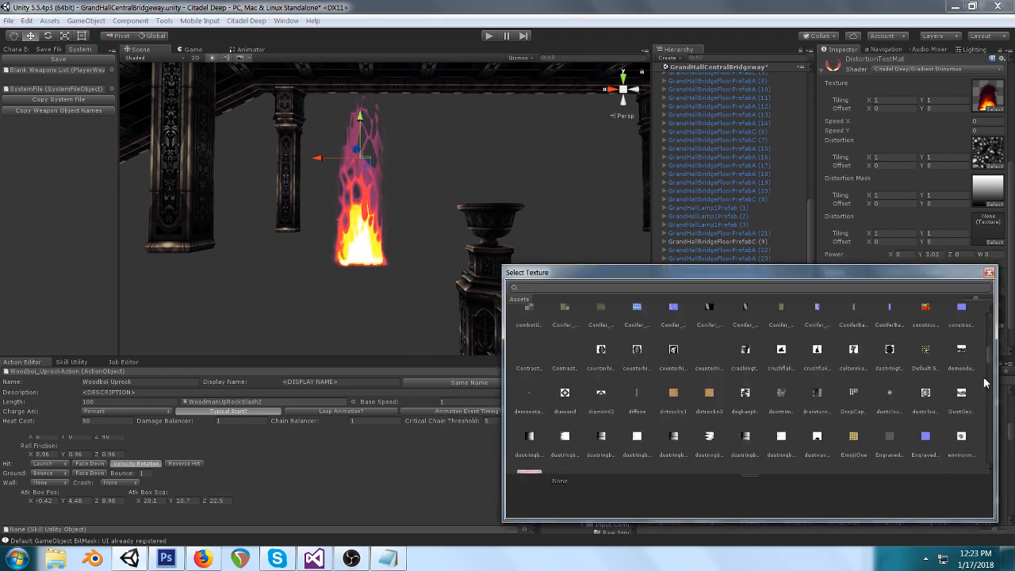
pyautogui.scroll(-15, 984, 384)
pyautogui.click(566, 449)
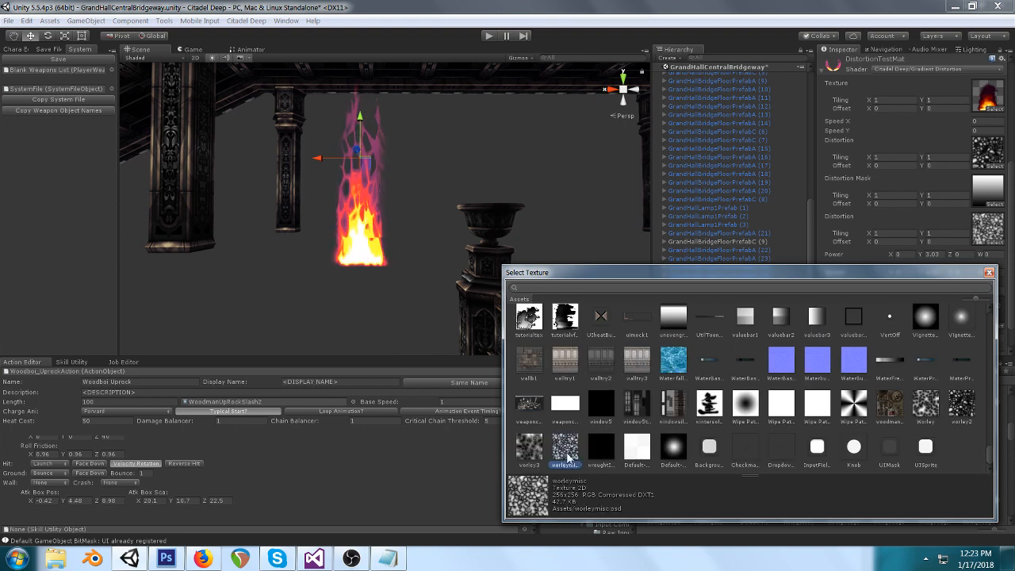
pyautogui.click(990, 274)
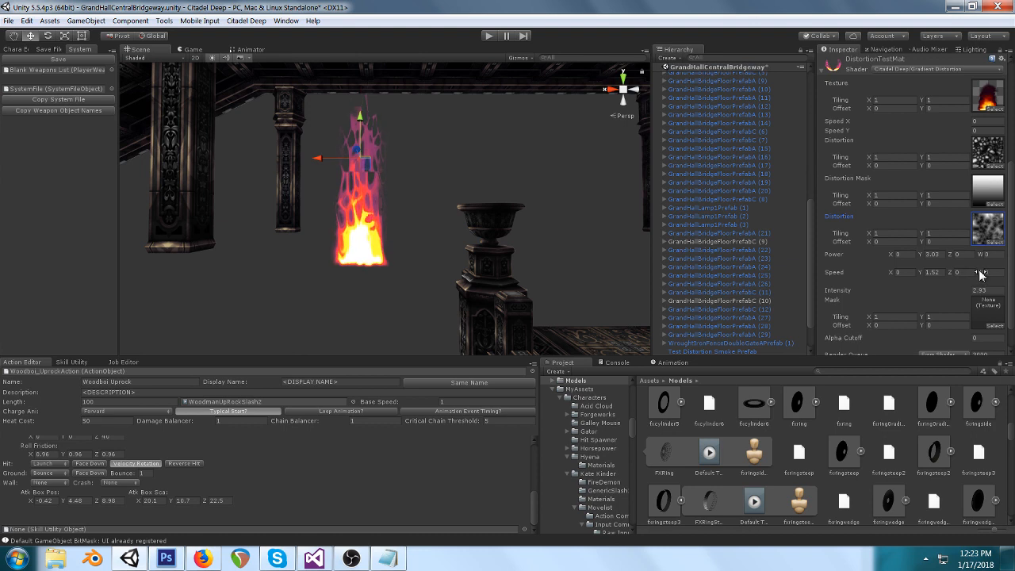
# Step: Set the second distortion's Power W to 6.39 and Speed W to 19.53 on the fire material
pyautogui.moveTo(981, 254); pyautogui.dragTo(39, 252)
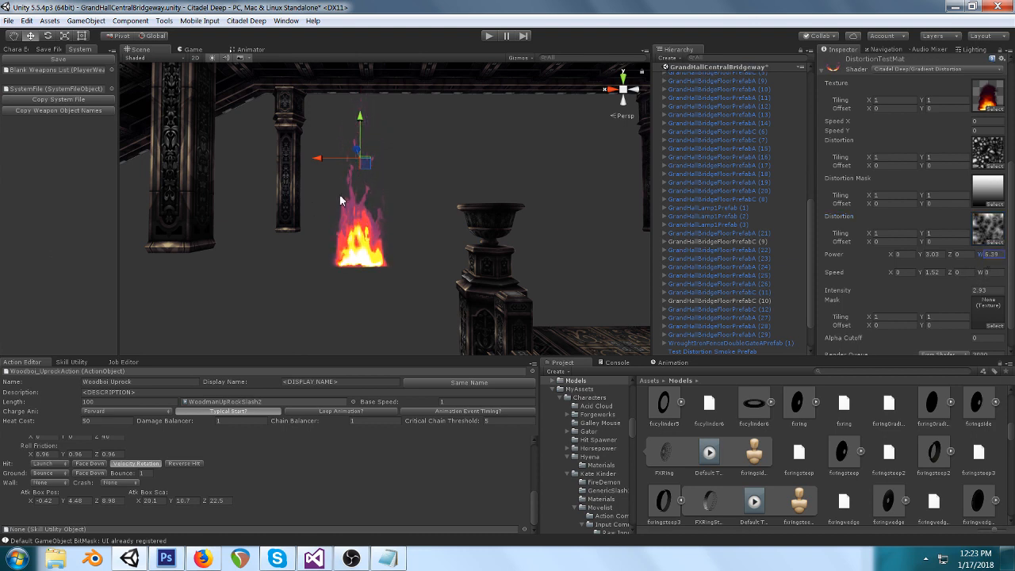
pyautogui.click(996, 273)
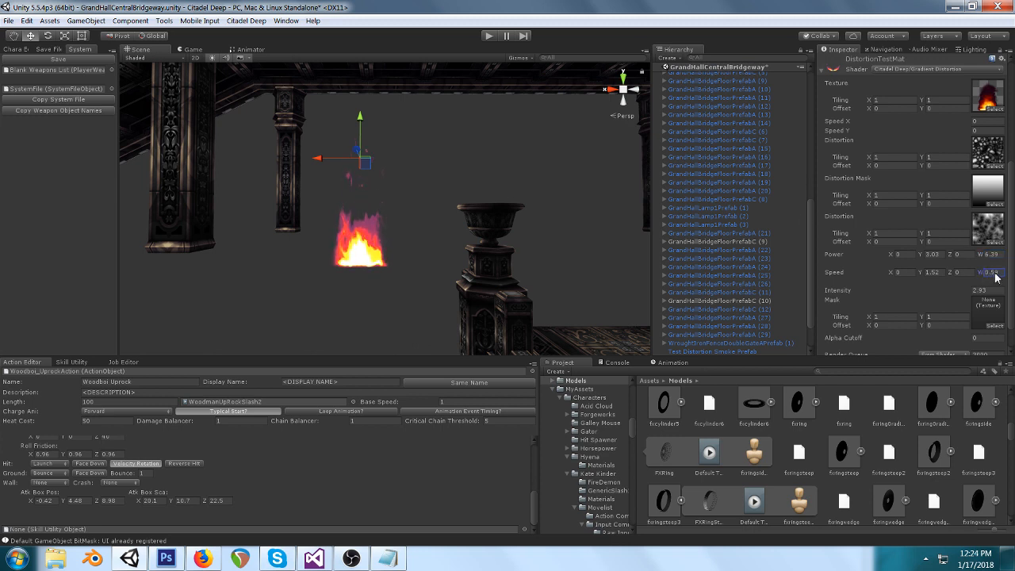
pyautogui.moveTo(995, 273); pyautogui.dragTo(321, 269)
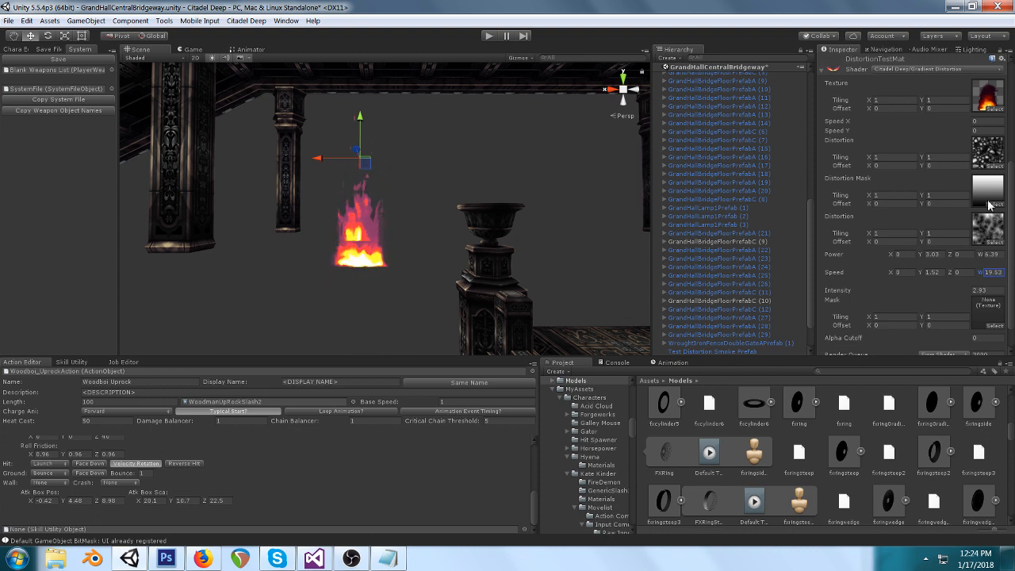
# Step: Try Tiling Y at 0.67 on the first Distortion and 0.26 on the second, returning each to 1
pyautogui.click(925, 159)
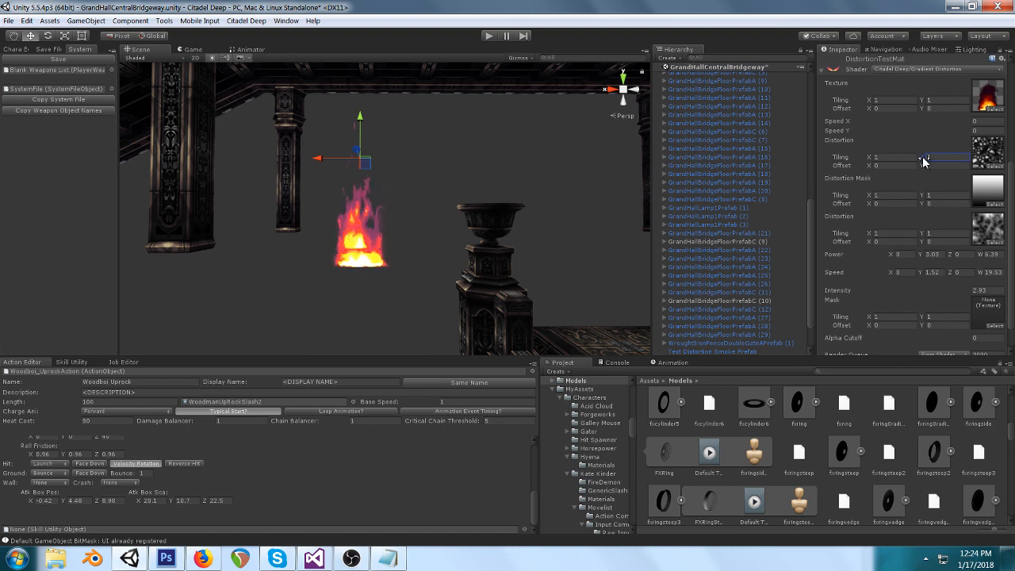
pyautogui.moveTo(924, 161); pyautogui.dragTo(916, 158)
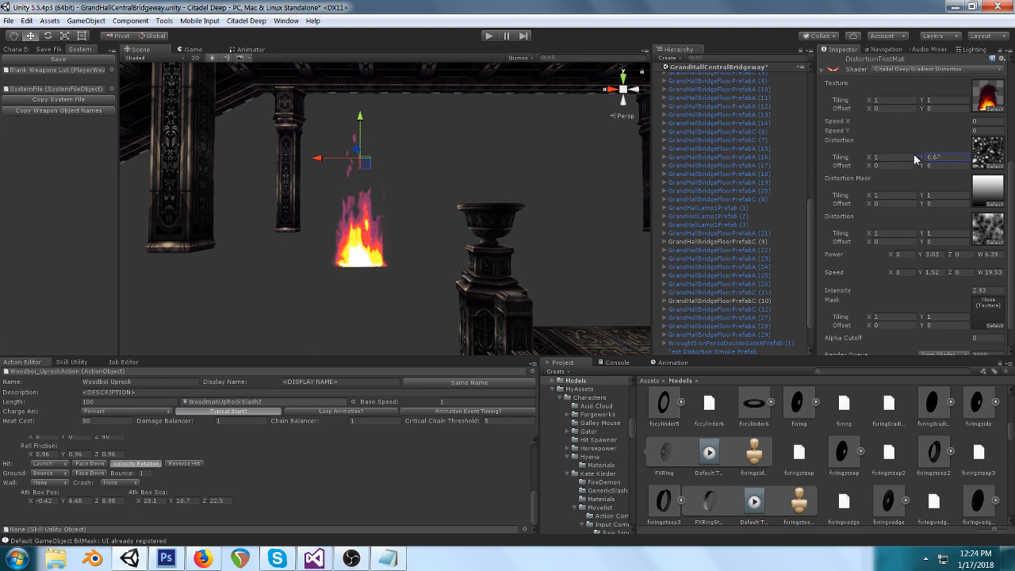
pyautogui.moveTo(925, 233); pyautogui.dragTo(905, 230)
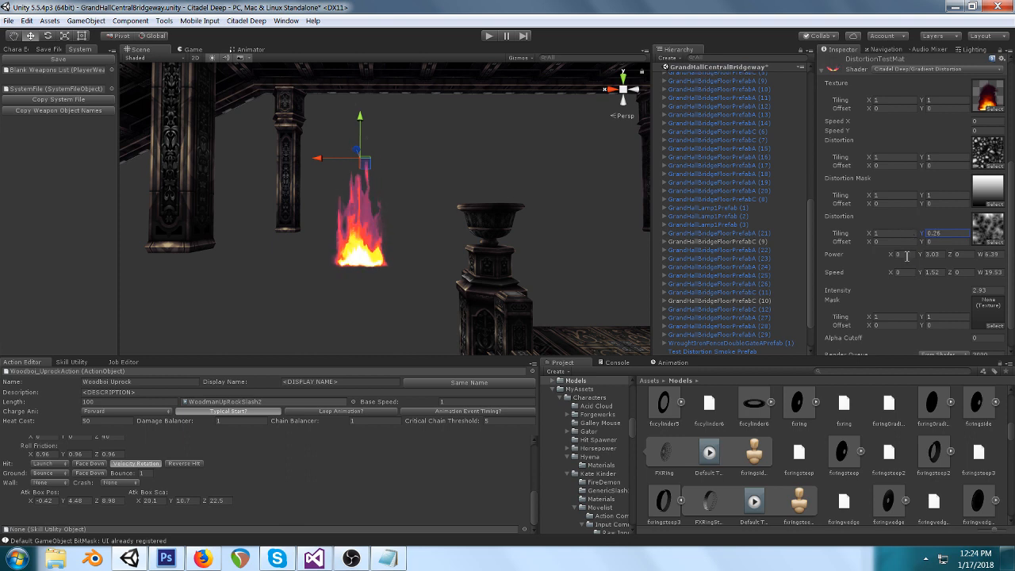
pyautogui.hotkey('ctrl', 'z')
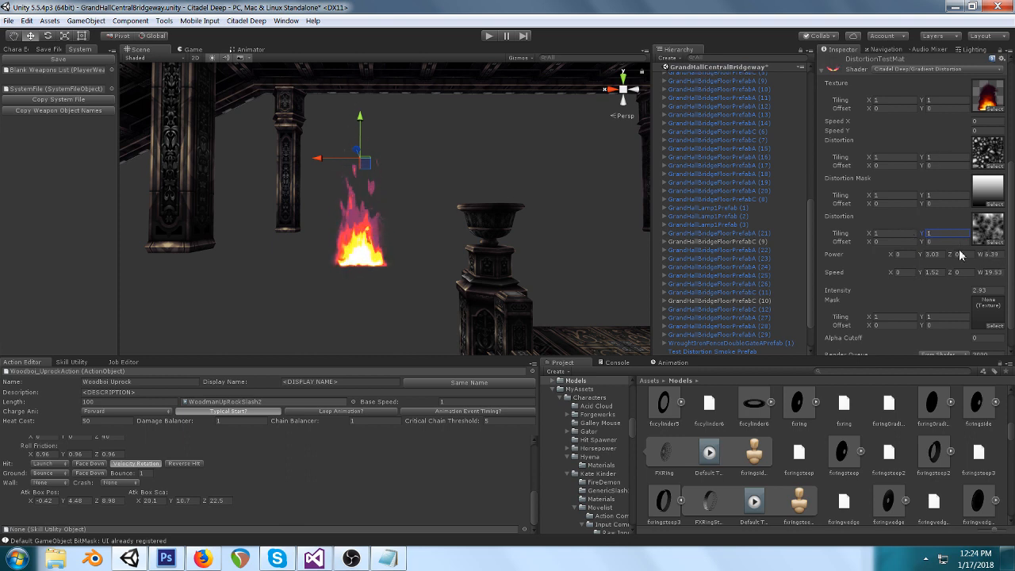
# Step: Set the fire material's distortion Power Y to 1.95 and the first Distortion texture's Tiling Y to -0.09
pyautogui.moveTo(921, 254); pyautogui.dragTo(898, 258)
pyautogui.click(922, 158)
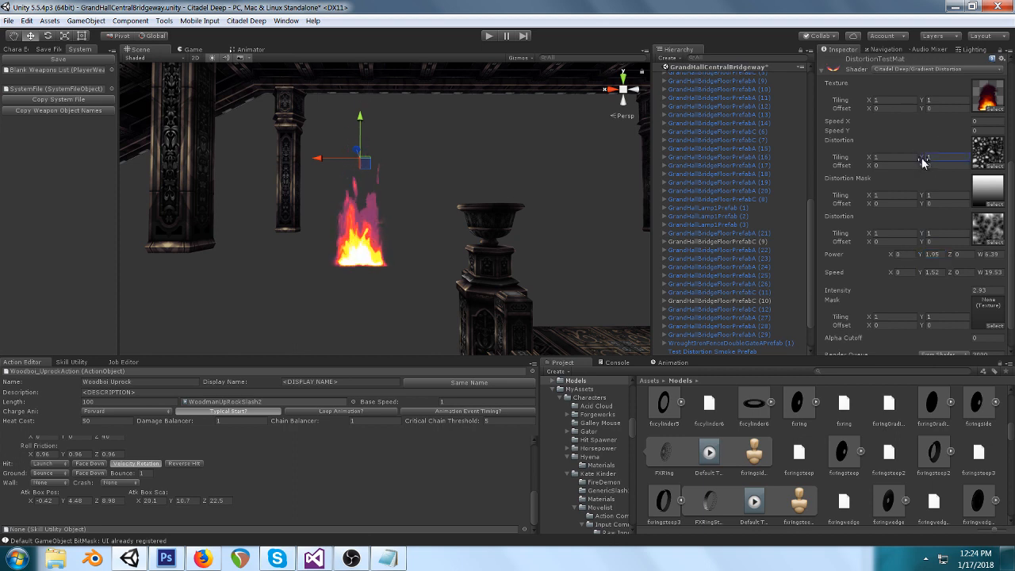
pyautogui.write('0.06')
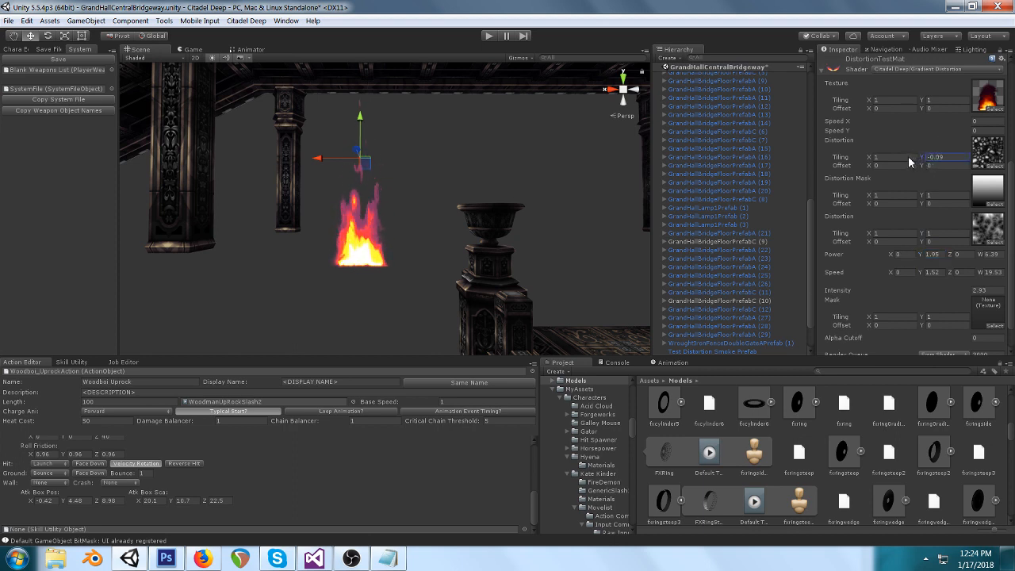
# Step: Set Tiling Y to 0.62 on the first Distortion texture and 2.94 on the second in the fire material
pyautogui.moveTo(908, 156); pyautogui.dragTo(903, 154)
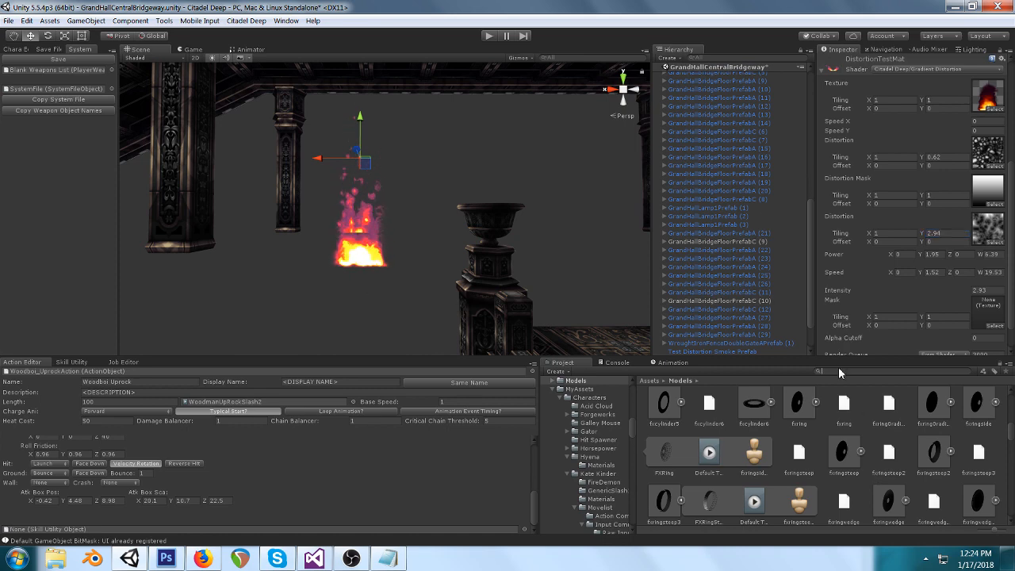
# Step: Search the project for "fire pref", try to place the Test Distortion Fire Prefab in the scene, and review its material
pyautogui.write('fire pref')
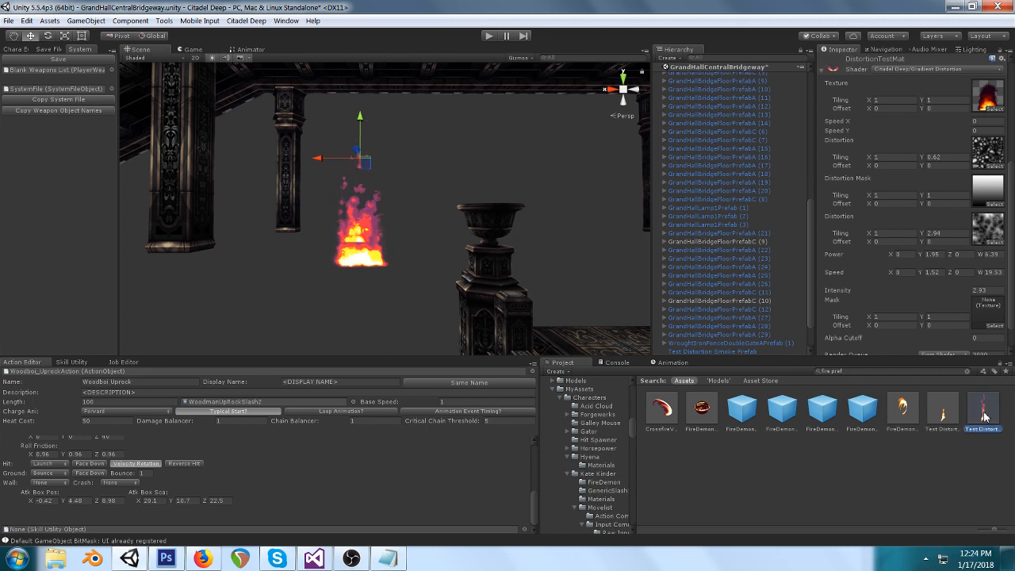
pyautogui.moveTo(983, 417); pyautogui.dragTo(571, 226)
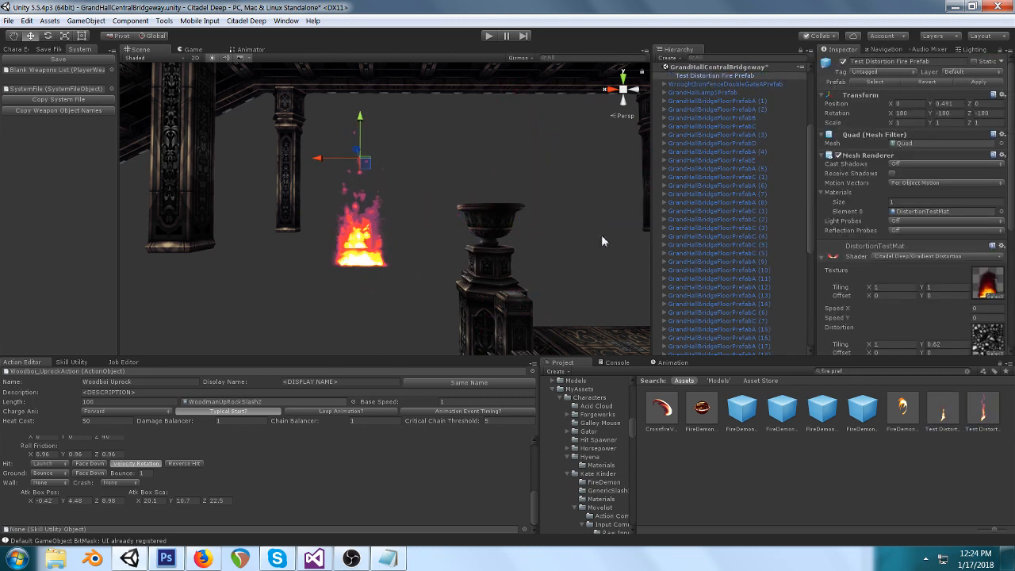
pyautogui.moveTo(581, 234); pyautogui.dragTo(546, 256, button='middle')
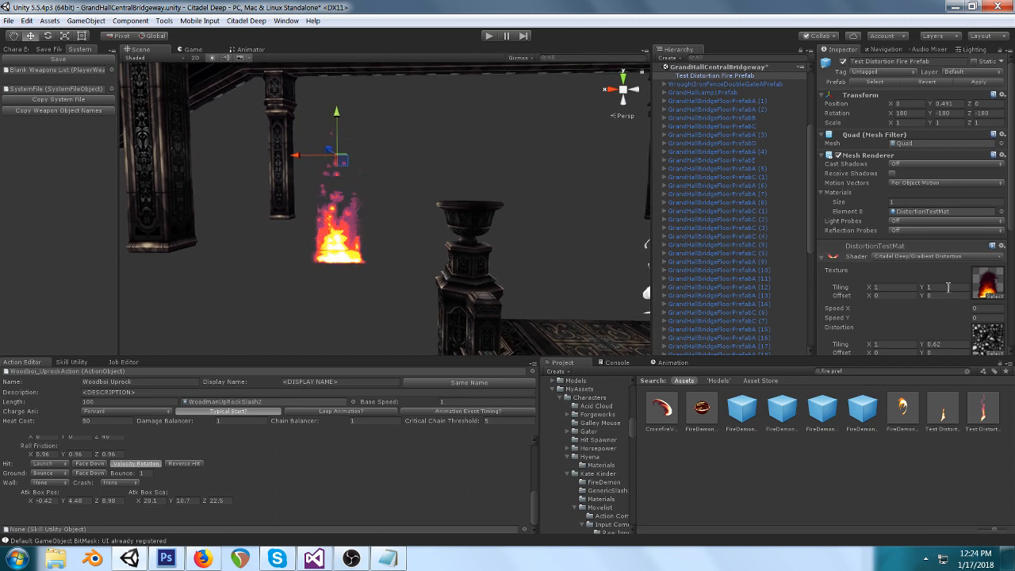
pyautogui.scroll(-1, 937, 289)
pyautogui.scroll(-1, 931, 289)
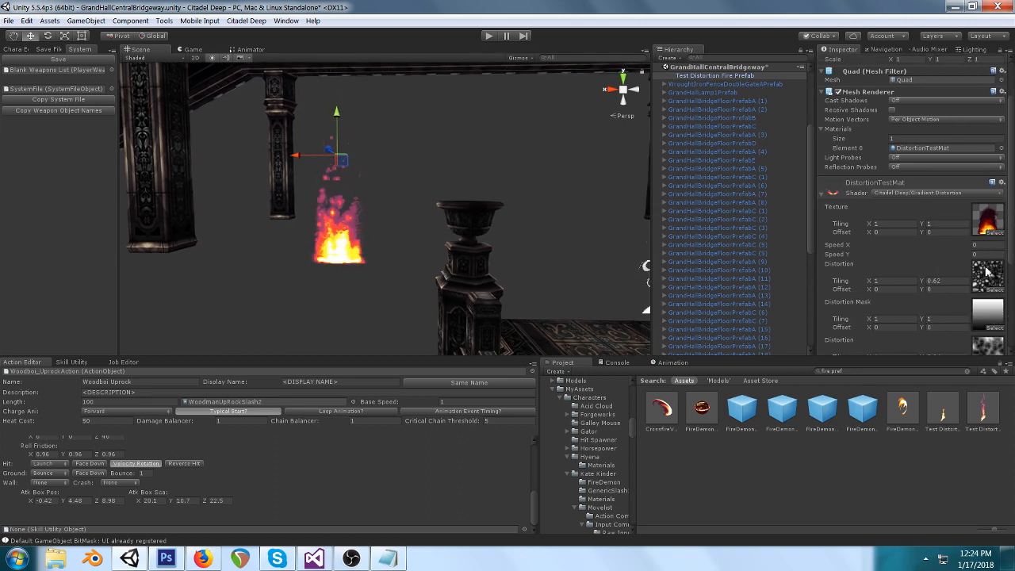
pyautogui.scroll(-1, 942, 281)
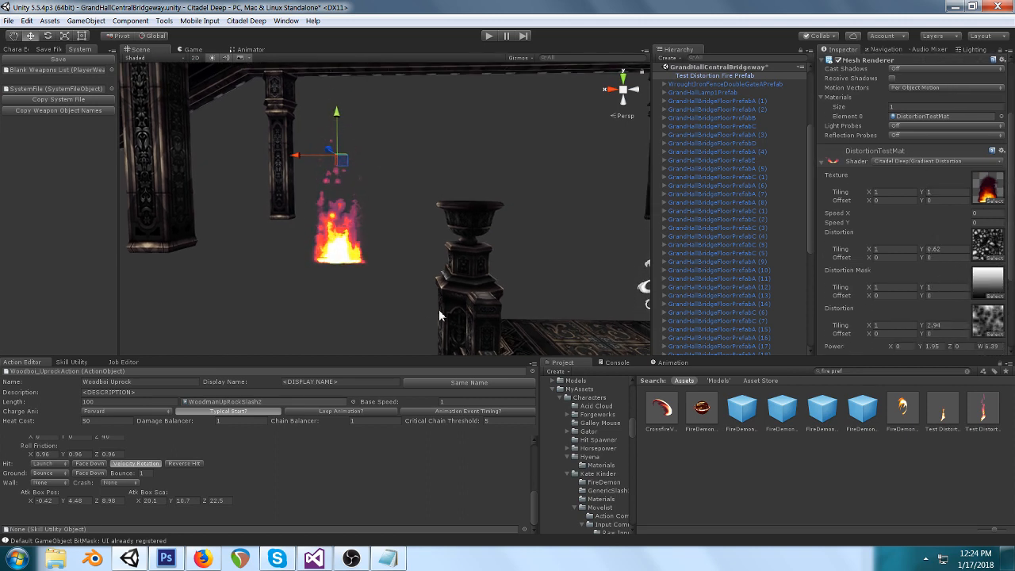
pyautogui.scroll(-5, 465, 243)
pyautogui.scroll(3, 452, 208)
pyautogui.keyDown('alt'); pyautogui.moveTo(453, 207); pyautogui.dragTo(514, 218); pyautogui.keyUp('alt')
# Step: Undo the recent fire, smoke and material edits until the fire is back on the pedestal bowl with its earlier distortion textures and tiling
pyautogui.hotkey('ctrl', 'z')
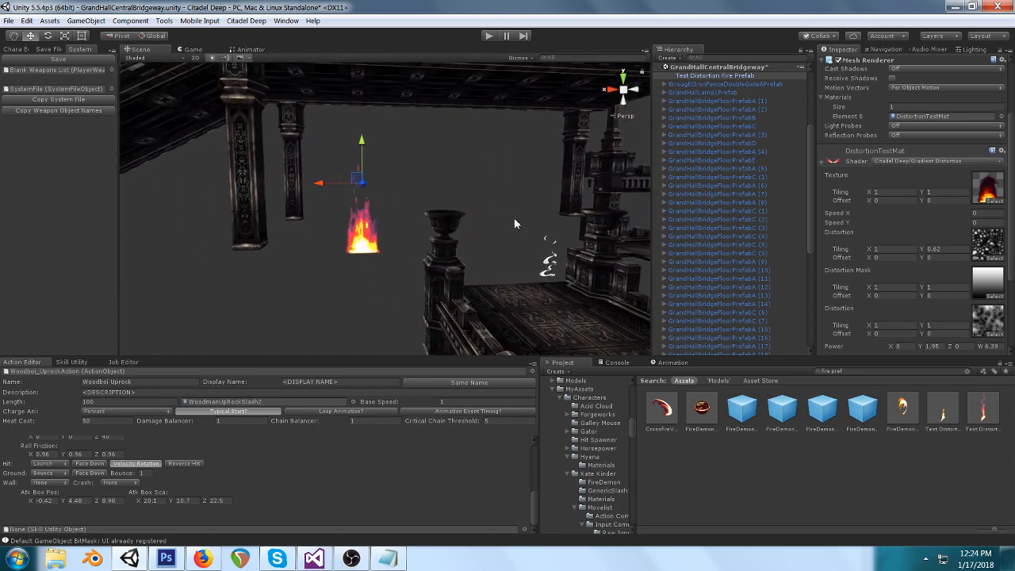
pyautogui.hotkey('ctrl', 'z')
pyautogui.hotkey('ctrl', 'z')
pyautogui.hotkey('ctrl', 'z')
pyautogui.hotkey('ctrl', 'z')
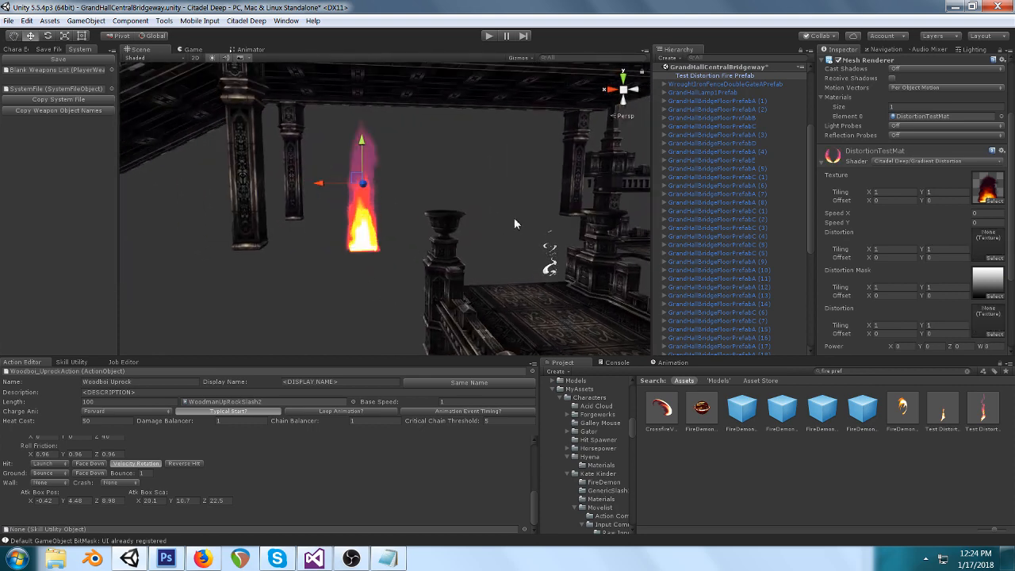
pyautogui.hotkey('ctrl', 'z')
pyautogui.hotkey('ctrl', 'z')
pyautogui.hotkey('ctrl', 'z')
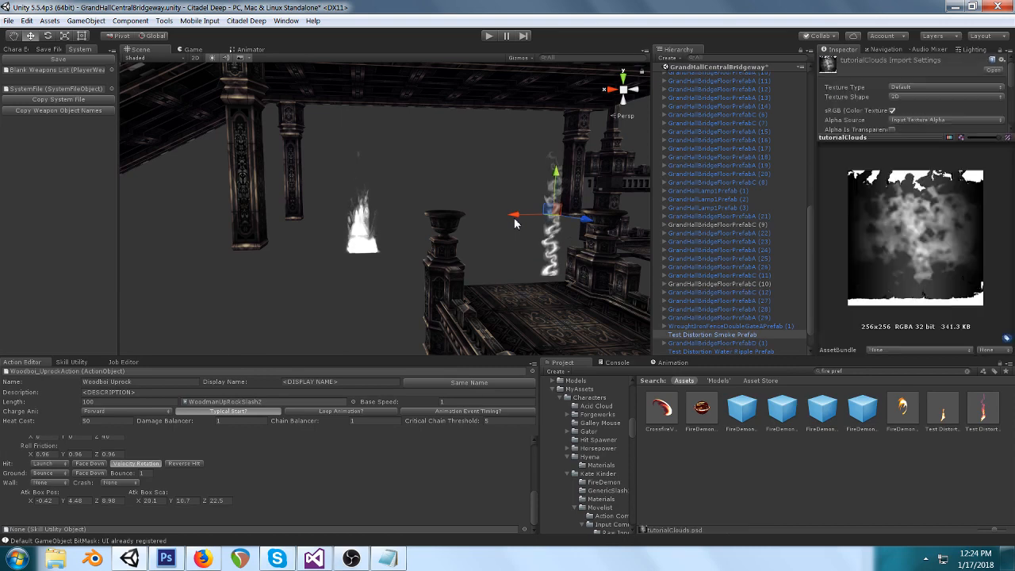
pyautogui.hotkey('ctrl', 'z')
pyautogui.hotkey('ctrl', 'z')
pyautogui.hotkey('ctrl', 'z')
pyautogui.hotkey('ctrl', 'z')
pyautogui.hotkey('ctrl', 'z')
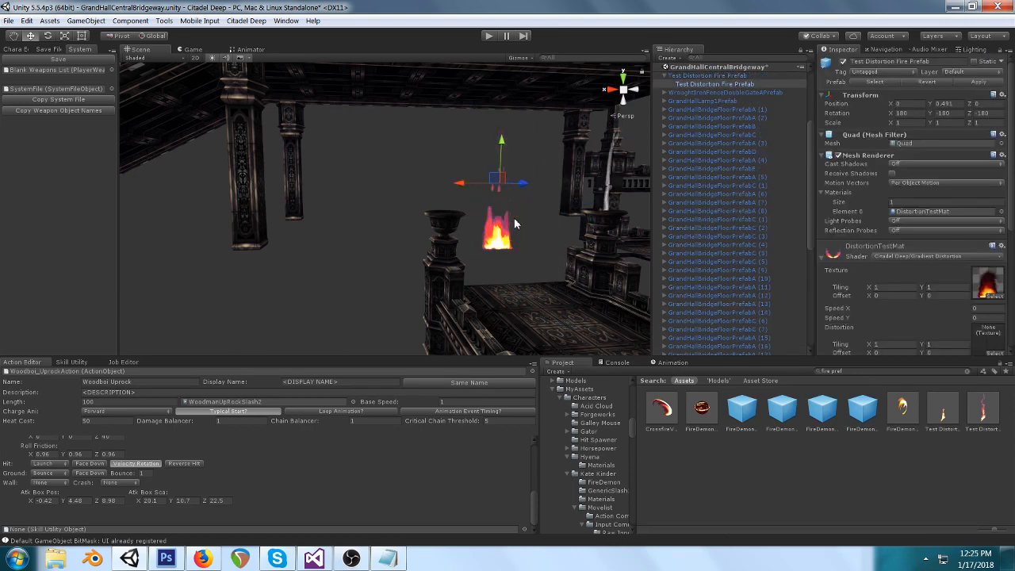
pyautogui.hotkey('ctrl', 'z')
pyautogui.hotkey('ctrl', 'z')
pyautogui.hotkey('ctrl', 'z')
pyautogui.hotkey('ctrl', 'z')
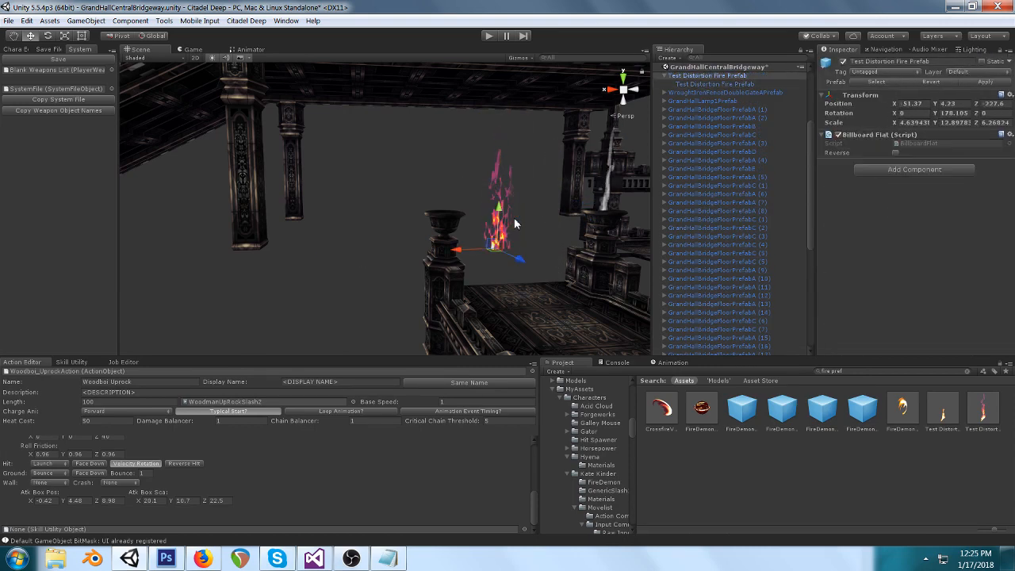
pyautogui.hotkey('ctrl', 'z')
pyautogui.hotkey('ctrl', 'z')
pyautogui.hotkey('ctrl', 'z')
pyautogui.hotkey('ctrl', 'z')
pyautogui.hotkey('ctrl', 'z')
pyautogui.hotkey('ctrl', 'z')
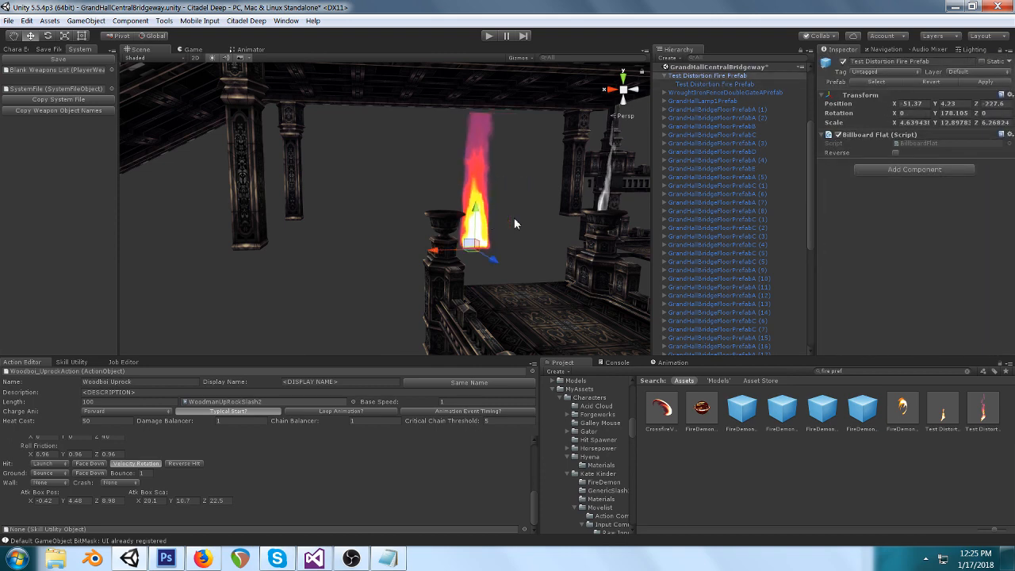
pyautogui.hotkey('ctrl', 'z')
pyautogui.hotkey('ctrl', 'z')
pyautogui.hotkey('ctrl', 'z')
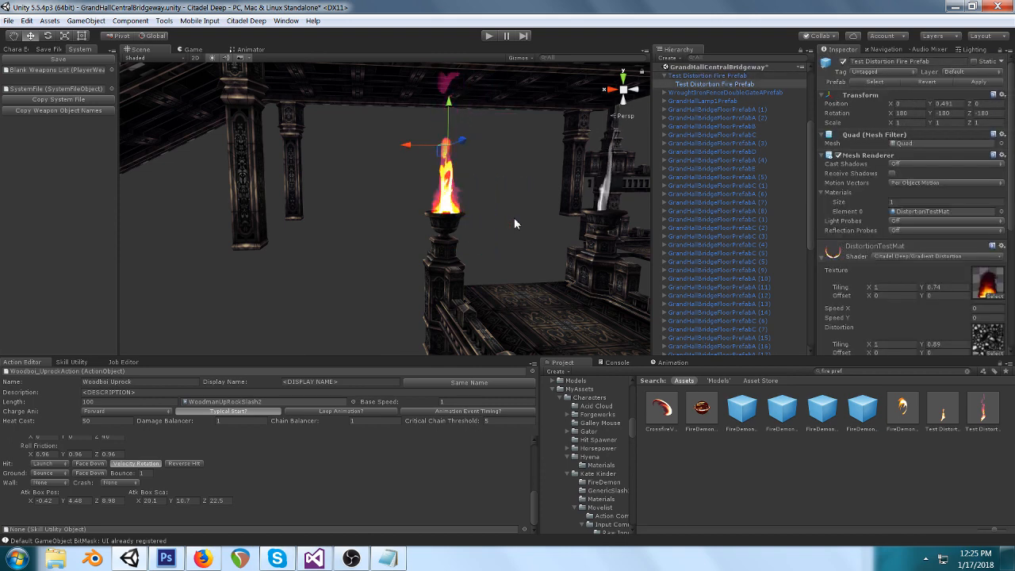
# Step: Select the fire quad above the pedestal bowl and try adjusting the main Texture's Tiling Y in its material
pyautogui.keyDown('alt'); pyautogui.moveTo(514, 217); pyautogui.dragTo(433, 258); pyautogui.keyUp('alt')
pyautogui.click(434, 259)
pyautogui.scroll(-5, 524, 244)
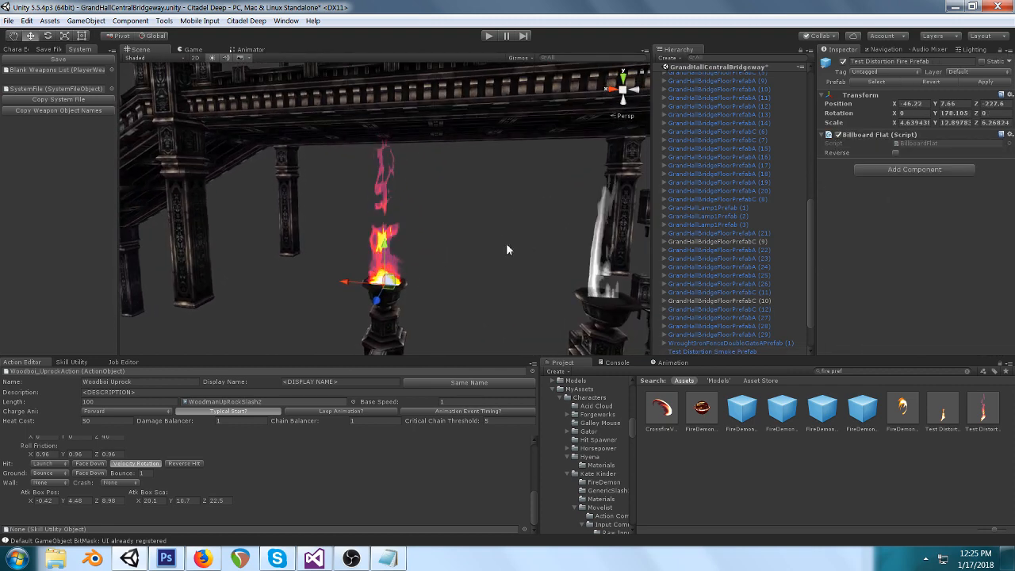
pyautogui.click(392, 193)
pyautogui.scroll(-3, 921, 198)
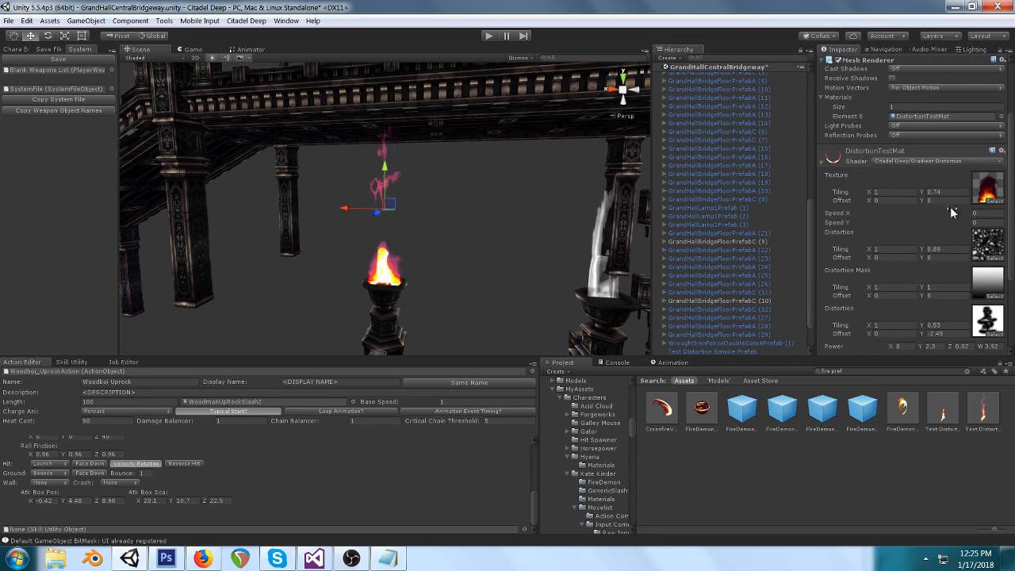
pyautogui.moveTo(926, 194); pyautogui.dragTo(960, 177)
# Step: Check the YouTube tab in Firefox and GradientDistortion.shader in Visual Studio, and return to Unity
pyautogui.click(203, 558)
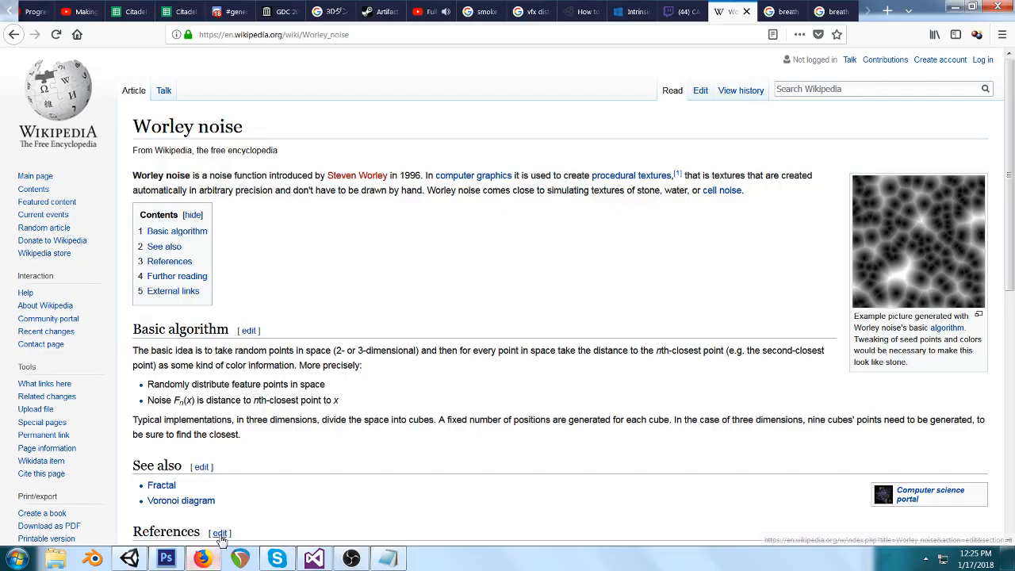
pyautogui.click(422, 11)
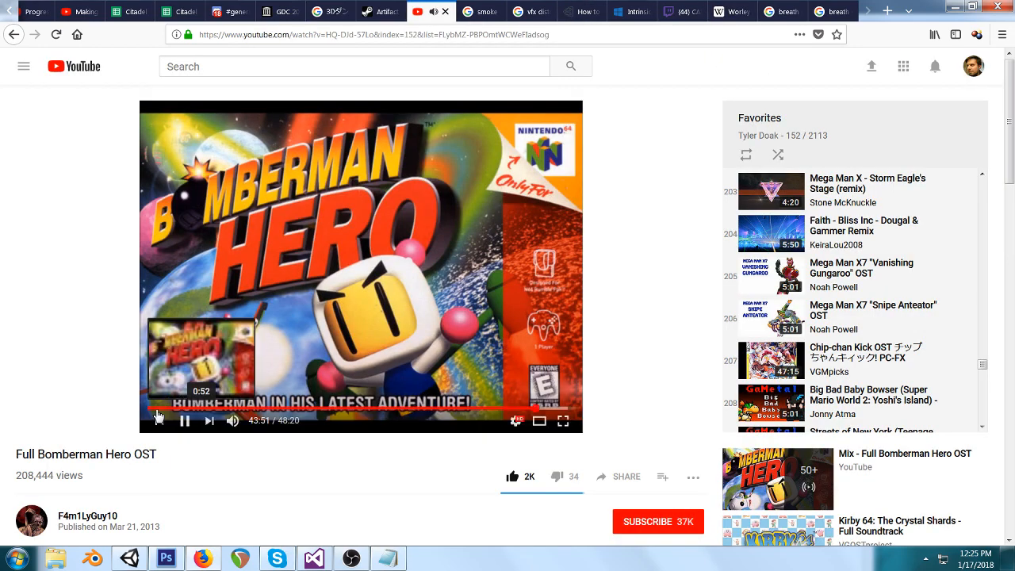
pyautogui.click(311, 557)
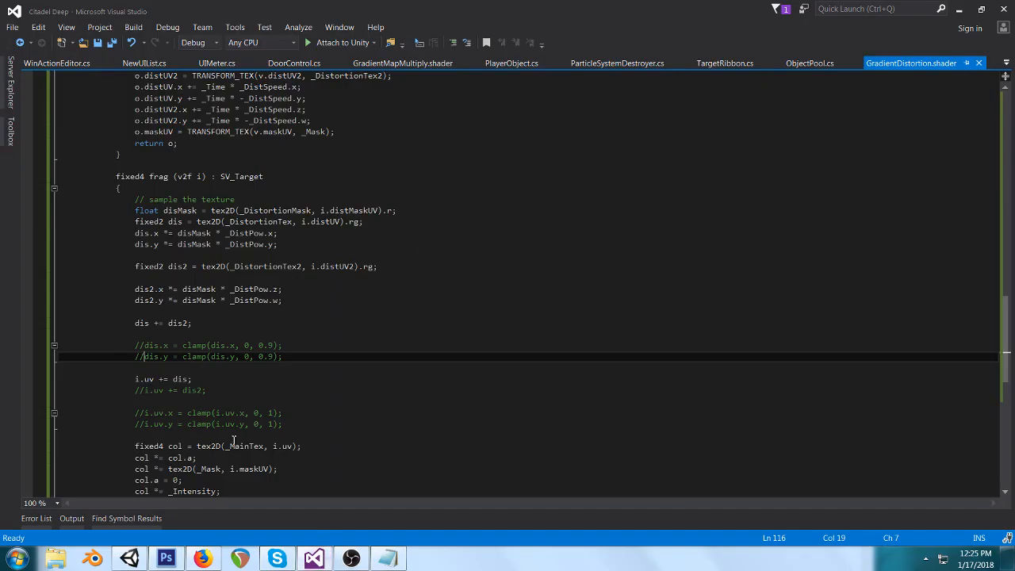
pyautogui.click(131, 558)
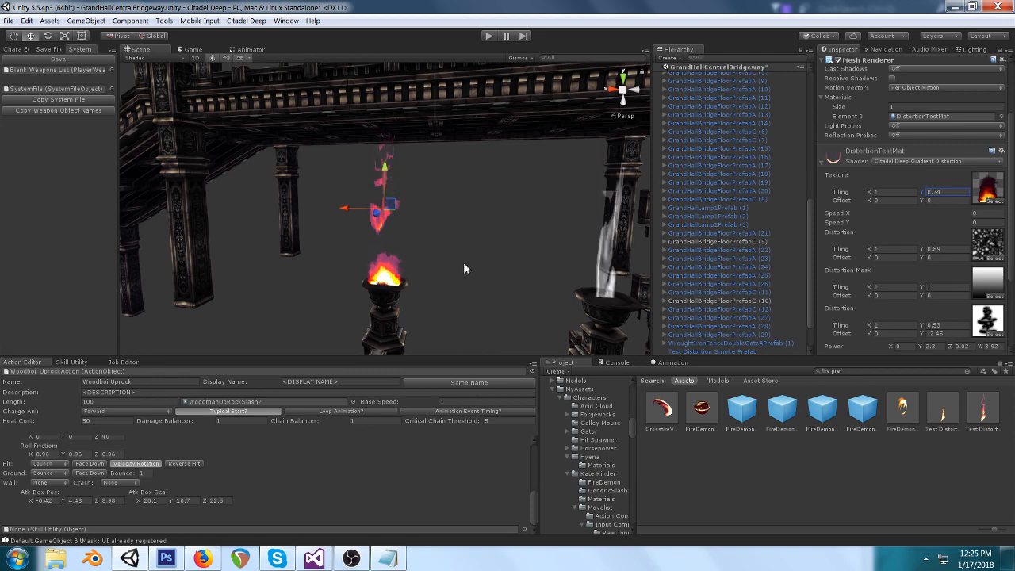
# Step: Locate the second Distortion slot's texture in the project and reselect the fire quad to review its material settings
pyautogui.moveTo(465, 263); pyautogui.dragTo(467, 228, button='right')
pyautogui.moveTo(468, 231); pyautogui.dragTo(504, 164, button='middle')
pyautogui.scroll(2, 442, 254)
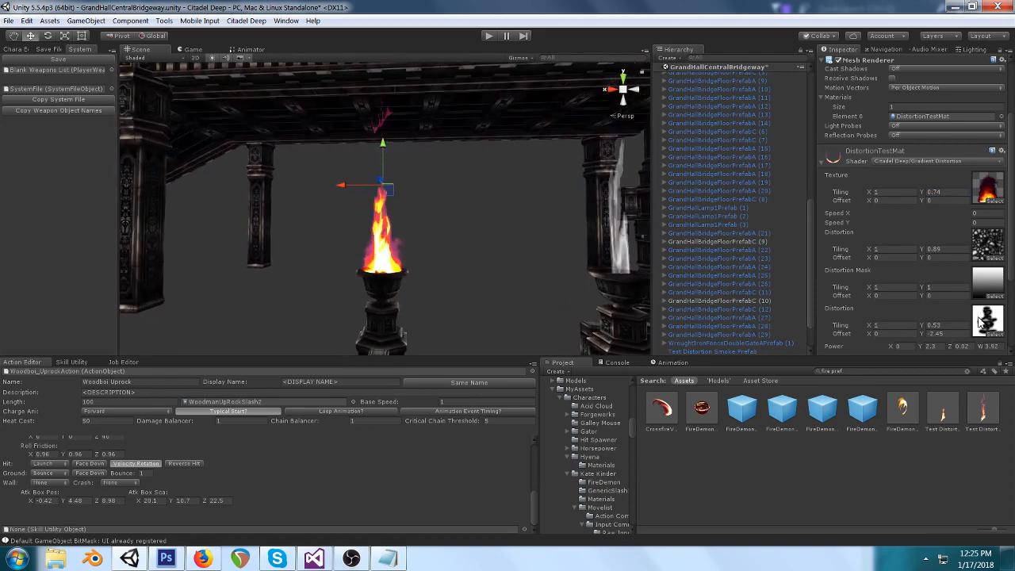
pyautogui.click(998, 324)
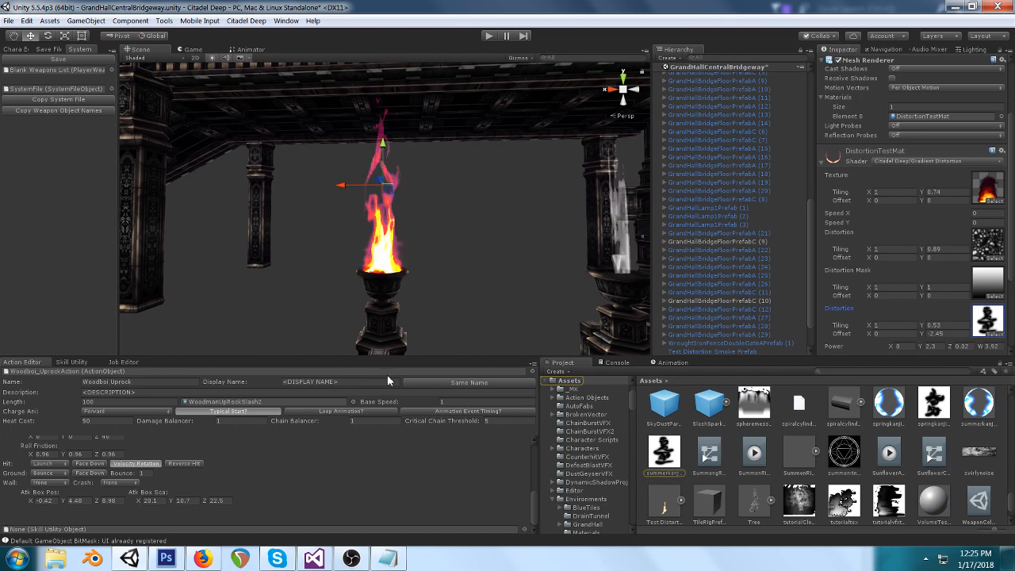
pyautogui.click(464, 314)
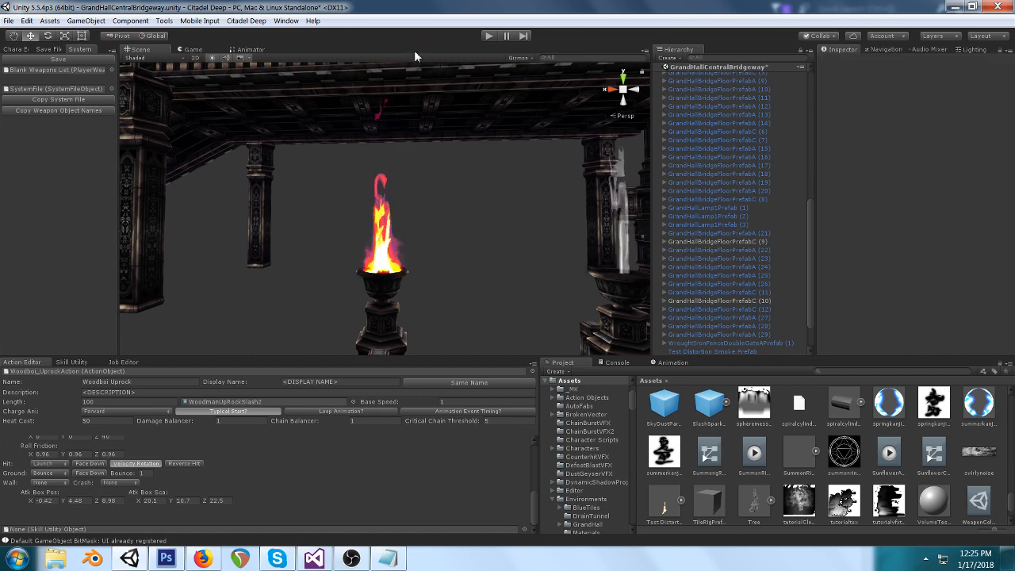
pyautogui.click(379, 230)
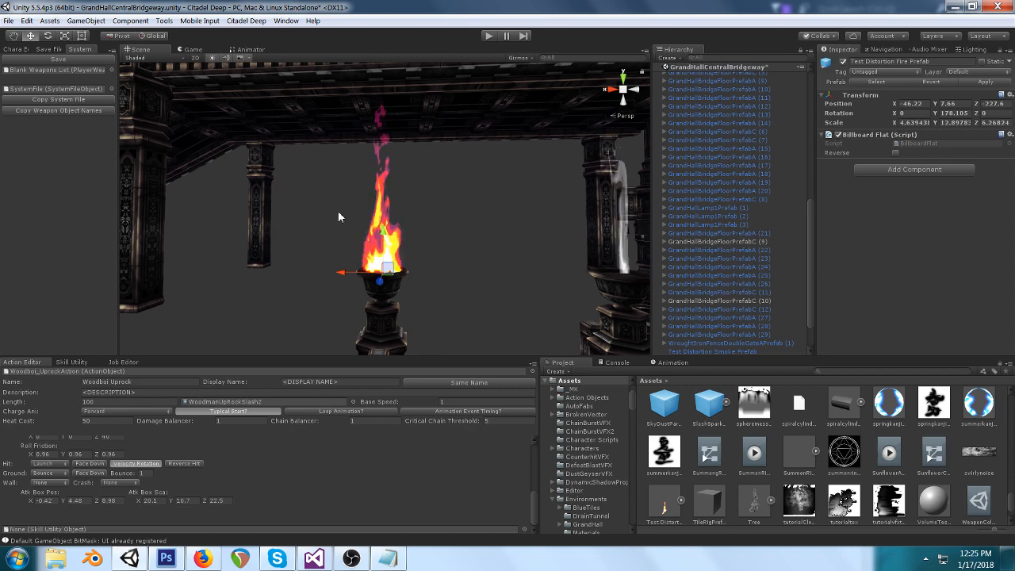
pyautogui.click(385, 178)
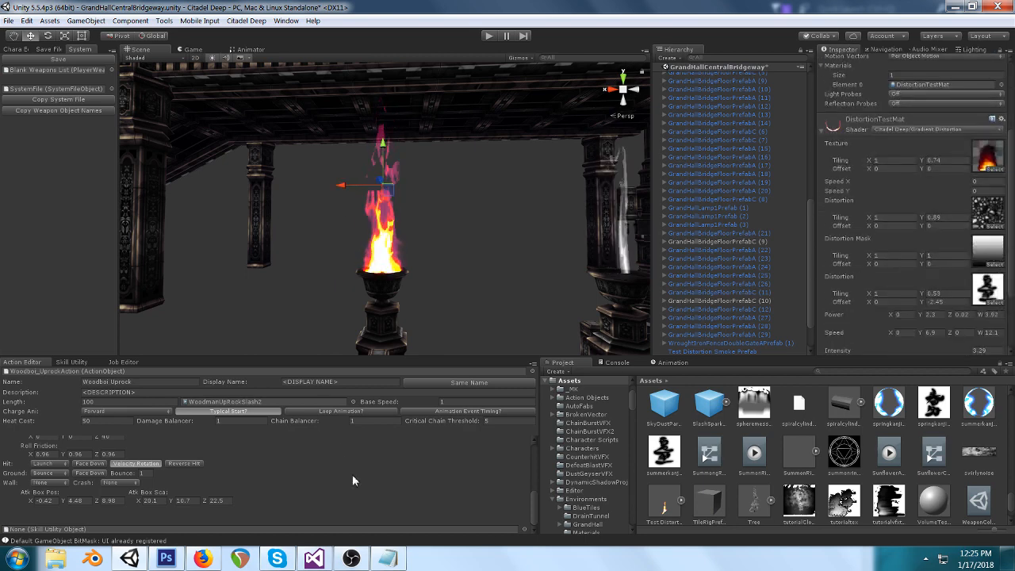
# Step: Review the Stream Notes in Notepad, minimize them, and deselect the fire in Unity
pyautogui.click(388, 560)
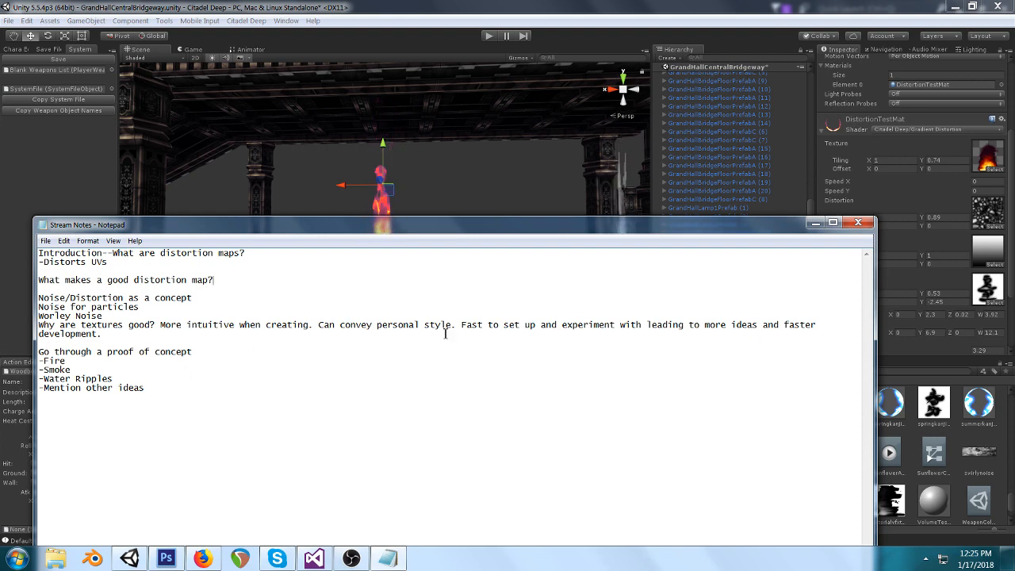
pyautogui.click(816, 223)
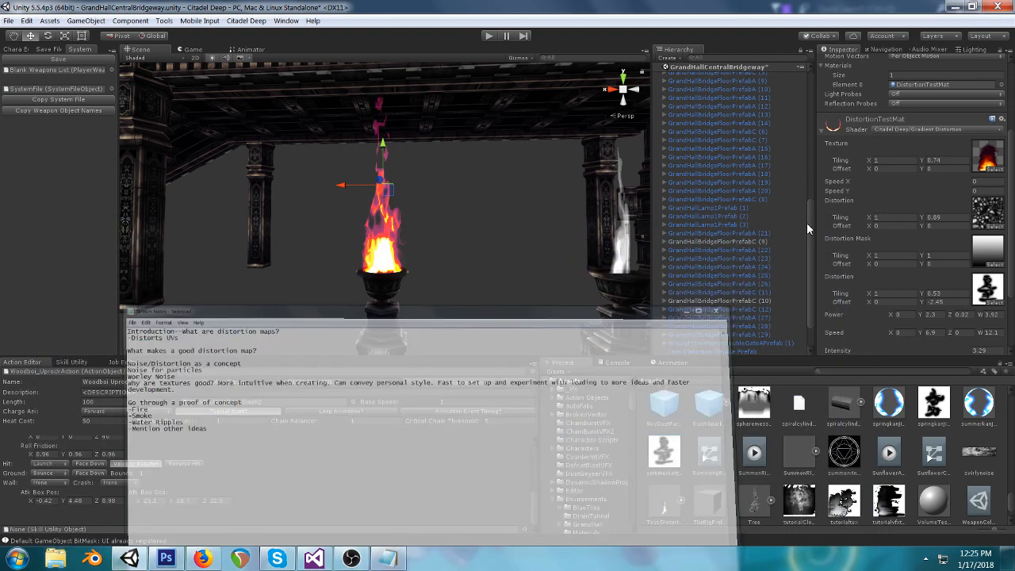
pyautogui.click(520, 273)
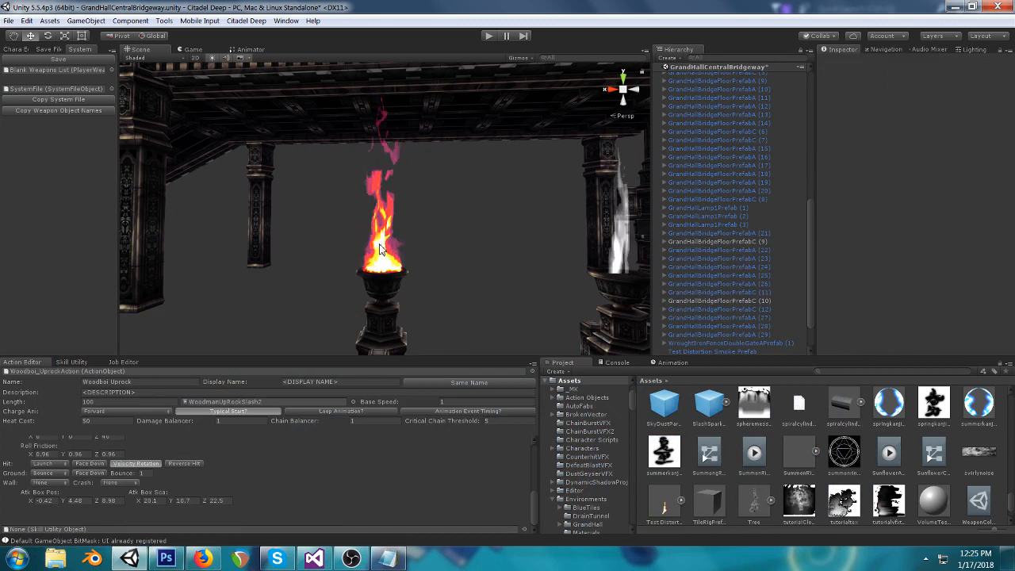
# Step: Preview the worley2 and worley3 noise textures and browse the other textures in the project assets
pyautogui.scroll(-2, 825, 452)
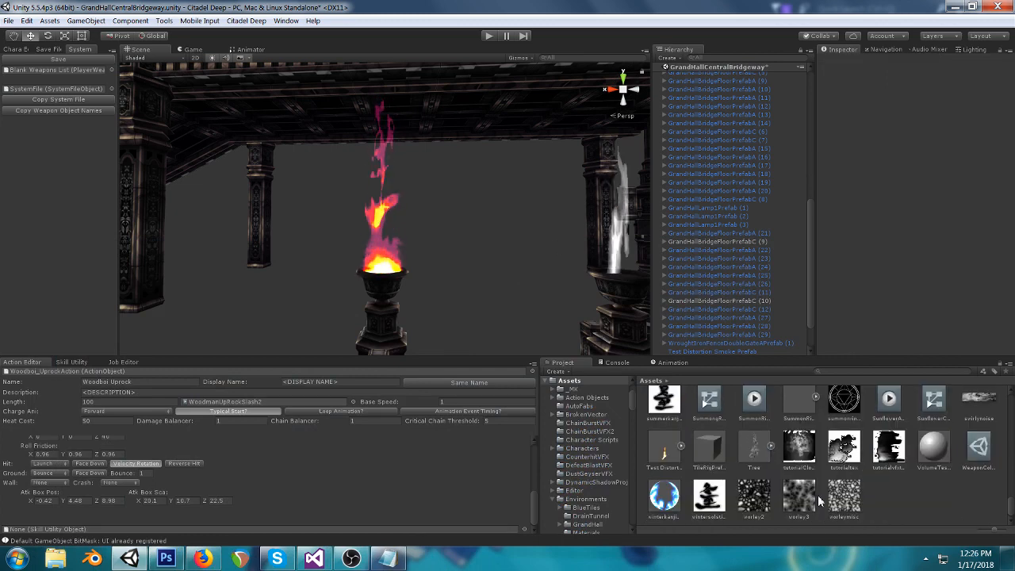
pyautogui.click(757, 498)
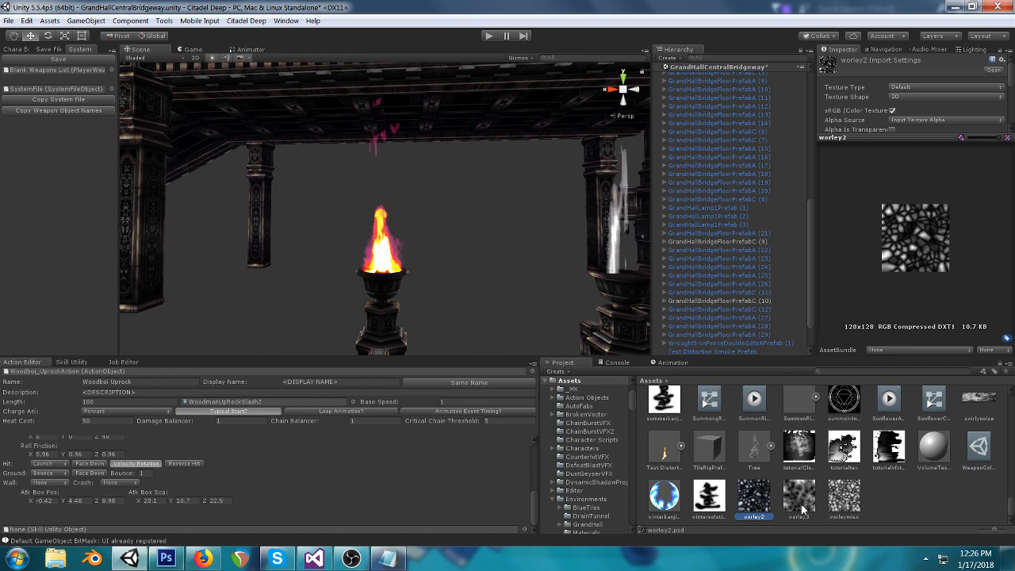
pyautogui.click(799, 498)
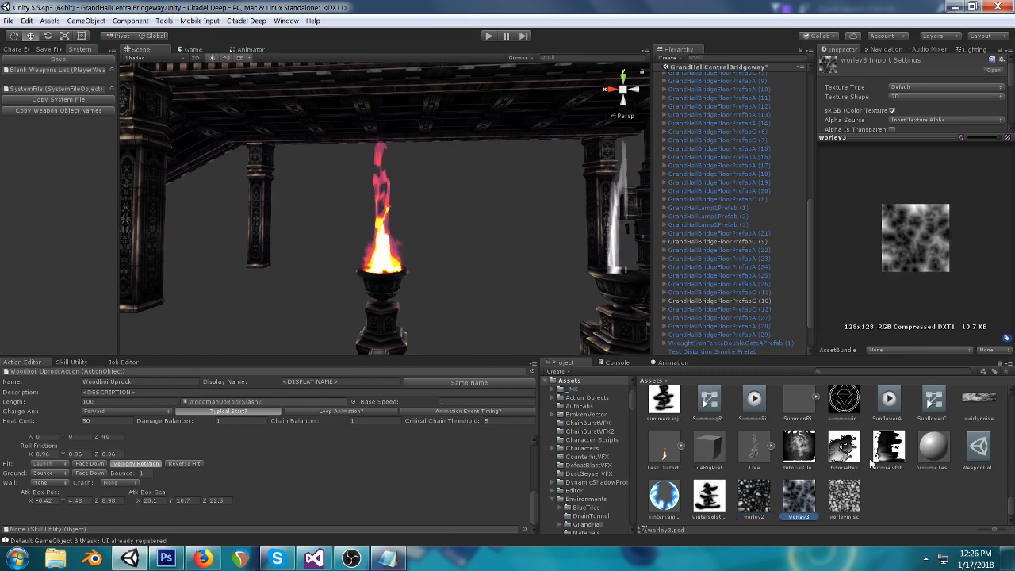
pyautogui.scroll(3, 879, 450)
pyautogui.scroll(4, 879, 450)
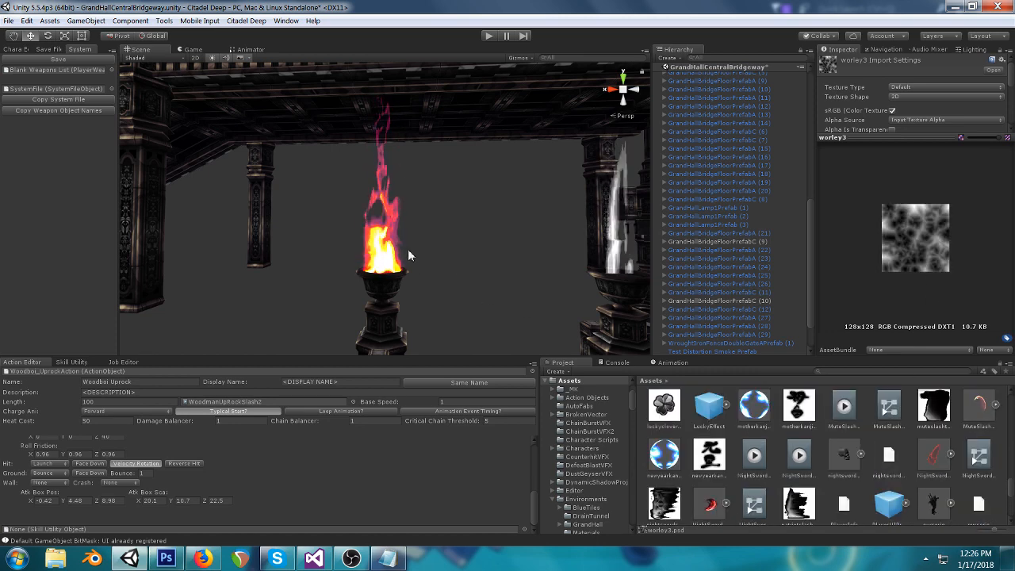
# Step: Select the fire quad, set its material's Alpha Cutoff to 1.38, and deselect it to check the flame in the scene
pyautogui.click(391, 249)
pyautogui.click(393, 181)
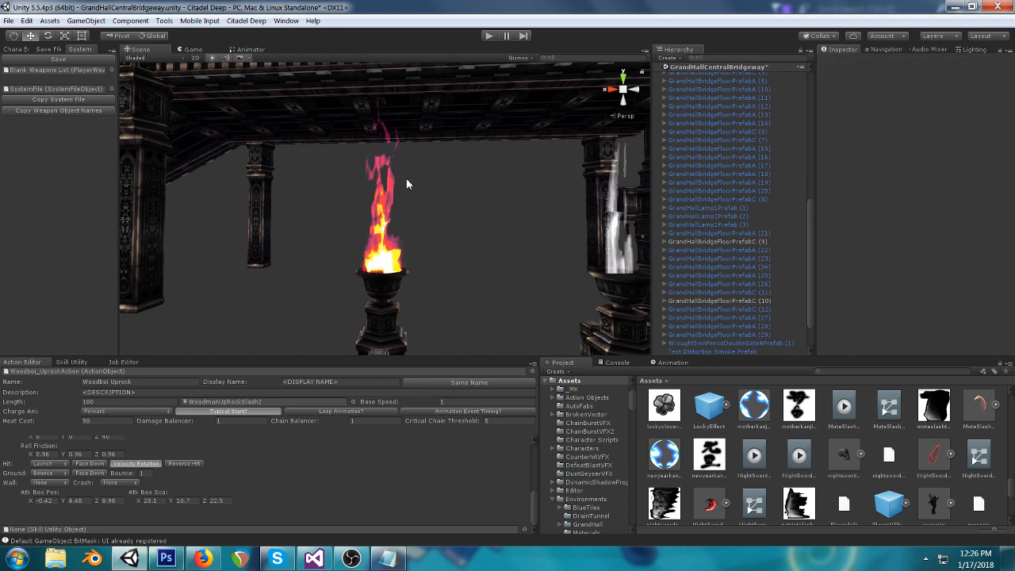
pyautogui.click(390, 179)
pyautogui.click(489, 260)
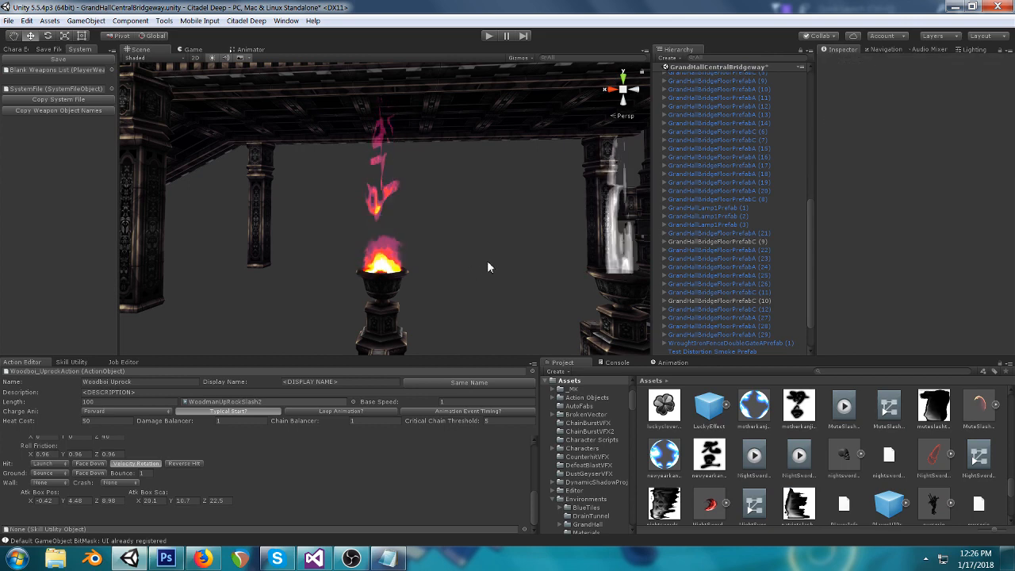
pyautogui.click(370, 182)
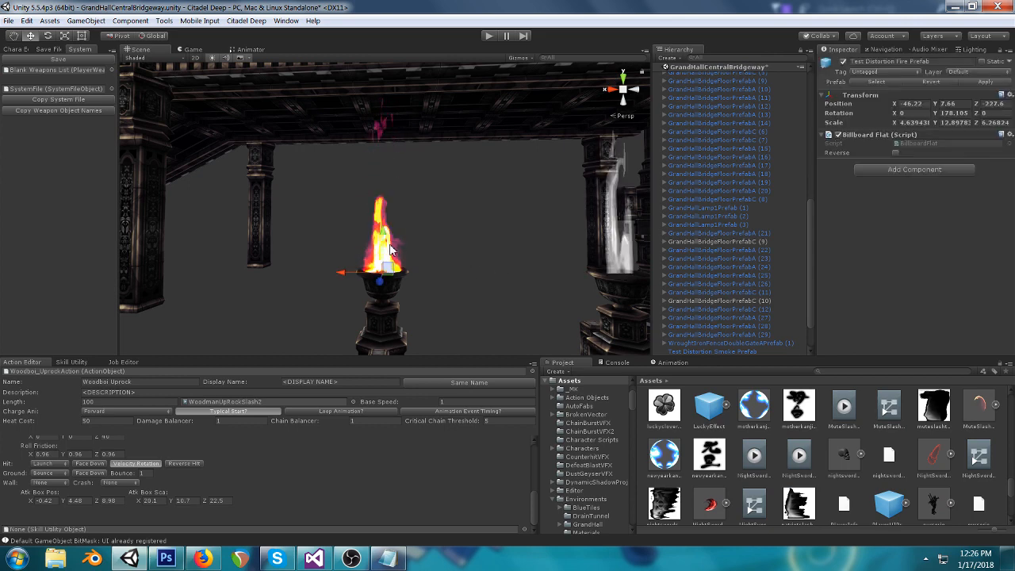
pyautogui.click(371, 187)
pyautogui.scroll(-10, 940, 264)
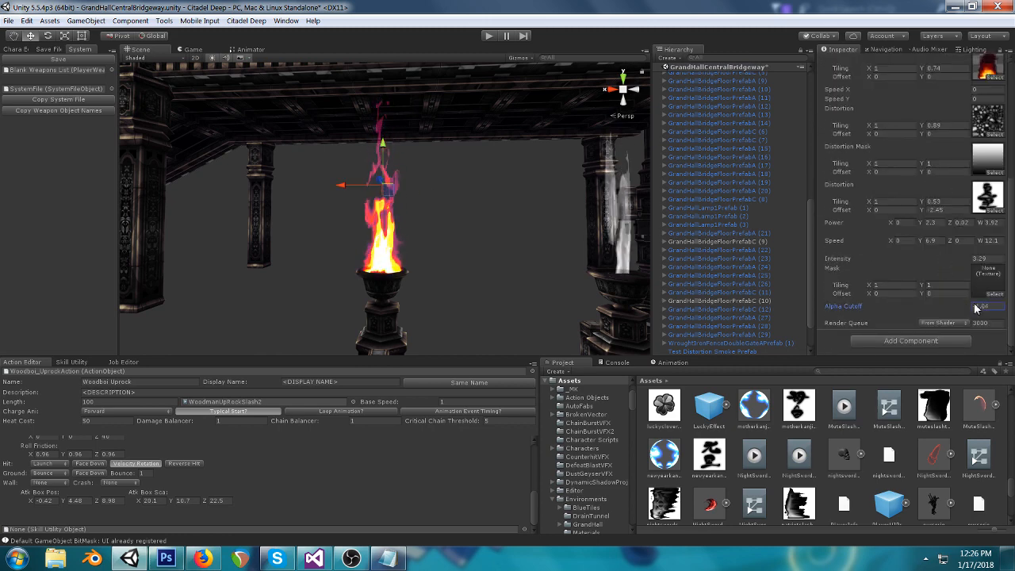
pyautogui.click(986, 309)
pyautogui.write('0.55')
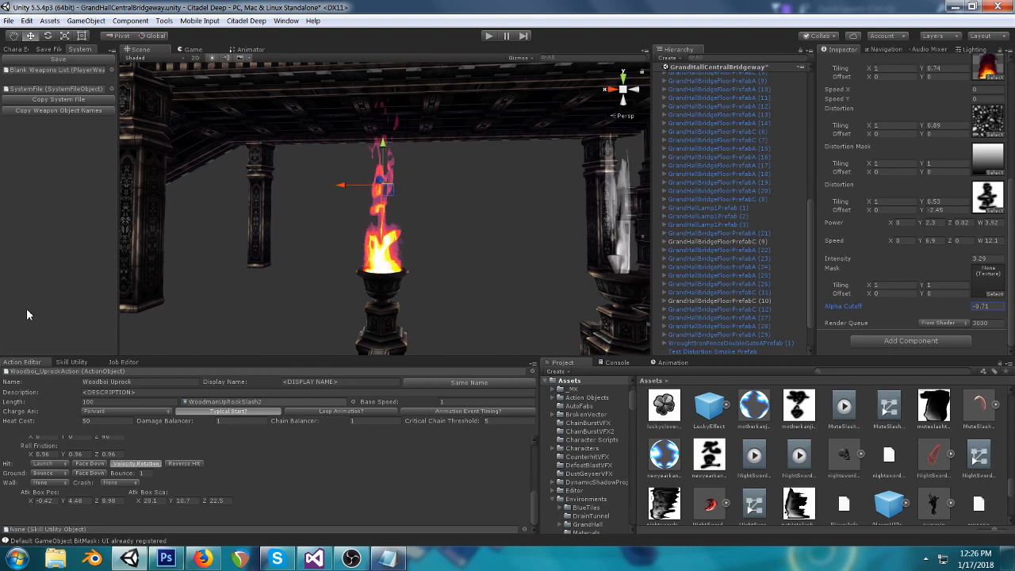
pyautogui.press('BackSpace')
pyautogui.press('BackSpace')
pyautogui.write('24')
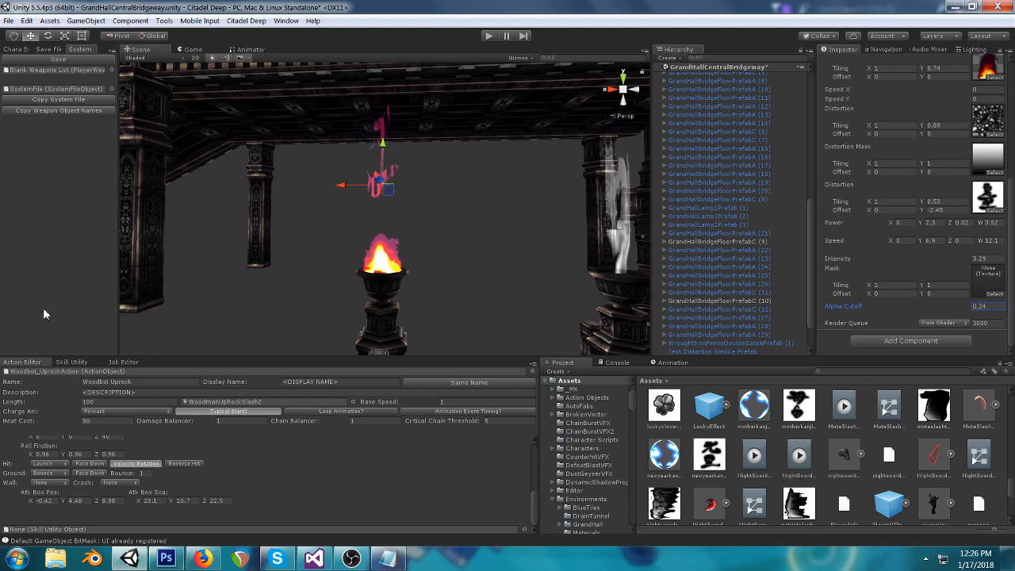
pyautogui.moveTo(43, 310); pyautogui.dragTo(64, 308)
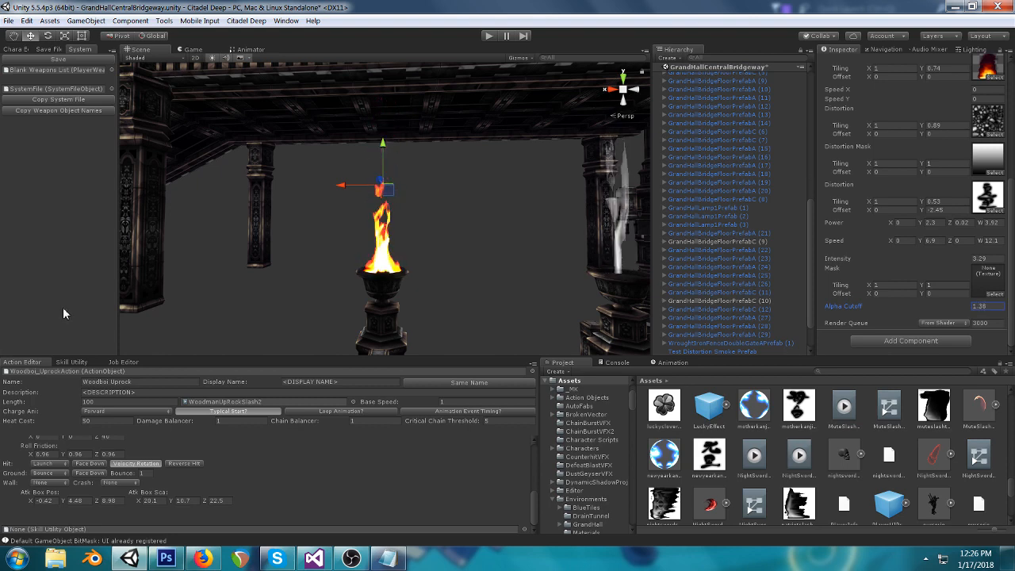
pyautogui.click(470, 282)
# Step: Reselect the fire quad, locate its material's main texture in the project assets, and view the deselected flame from different distances
pyautogui.scroll(-2, 460, 263)
pyautogui.moveTo(418, 264); pyautogui.dragTo(491, 252, button='right')
pyautogui.moveTo(490, 253); pyautogui.dragTo(515, 199, button='middle')
pyautogui.moveTo(475, 204)
pyautogui.mouseDown(button='right')
pyautogui.moveTo(495, 202)
pyautogui.moveTo(489, 216)
pyautogui.mouseUp(button='right')
pyautogui.moveTo(488, 216); pyautogui.dragTo(464, 263, button='middle')
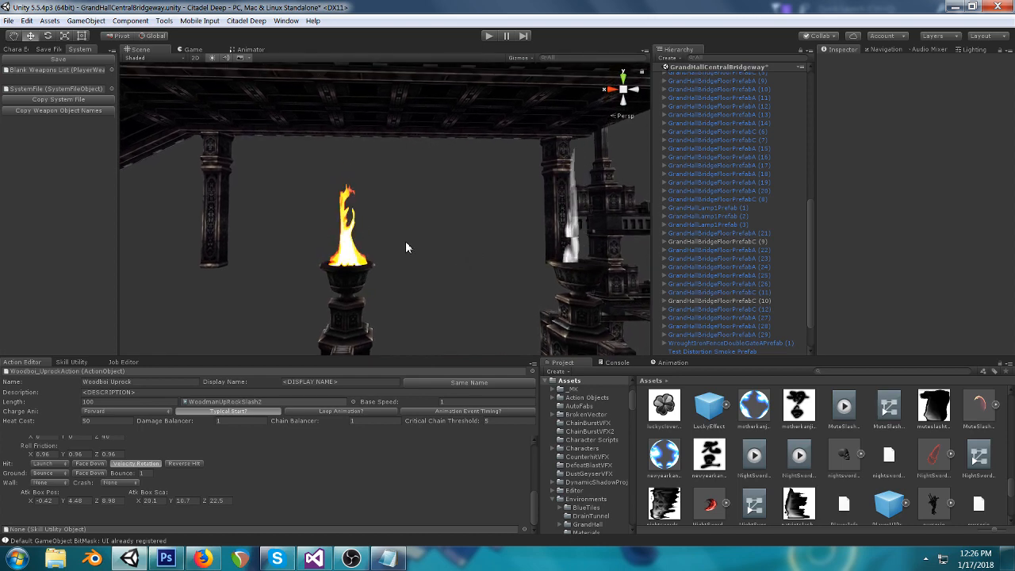
pyautogui.click(354, 262)
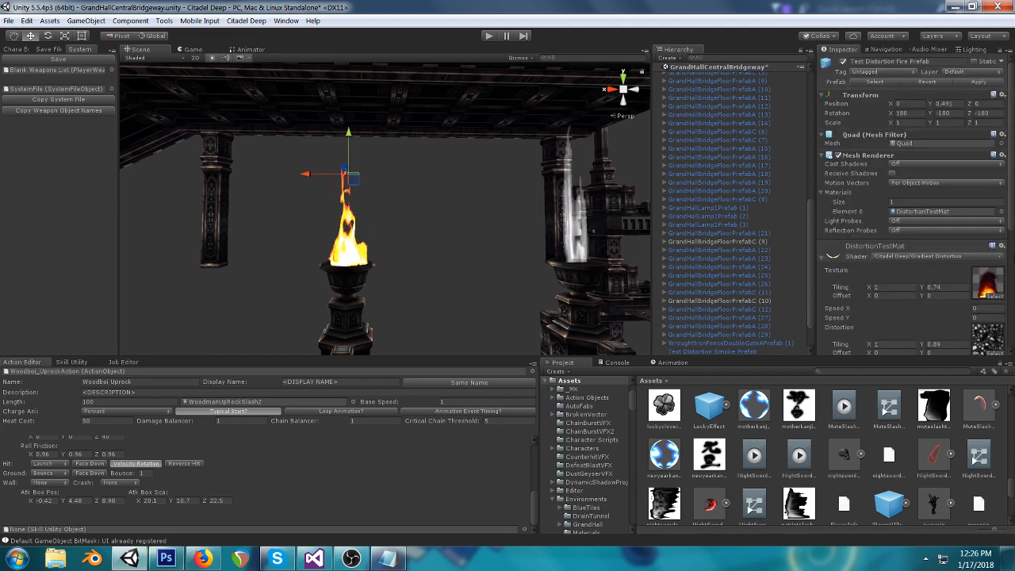
pyautogui.click(986, 280)
pyautogui.click(393, 220)
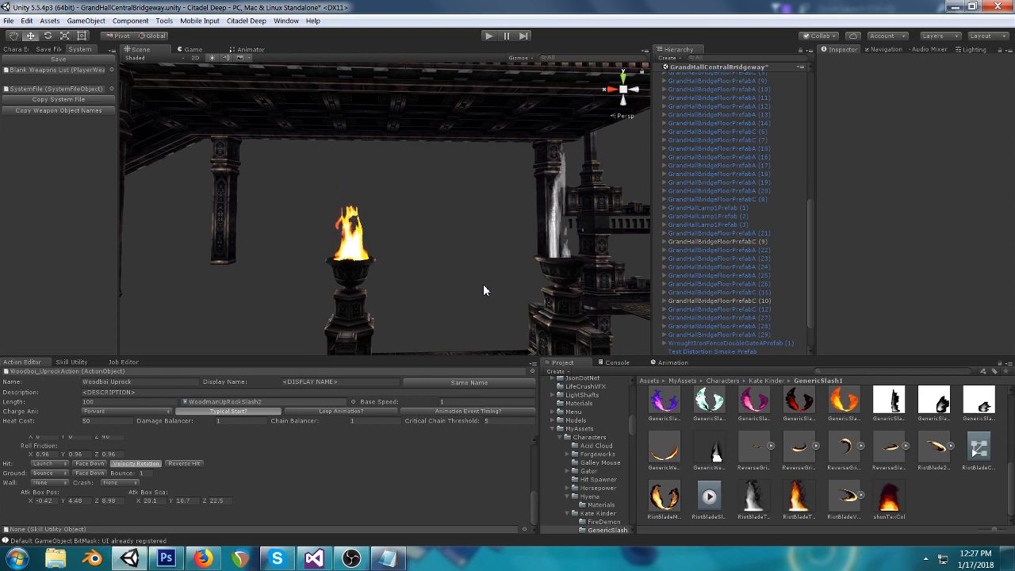
pyautogui.scroll(3, 484, 273)
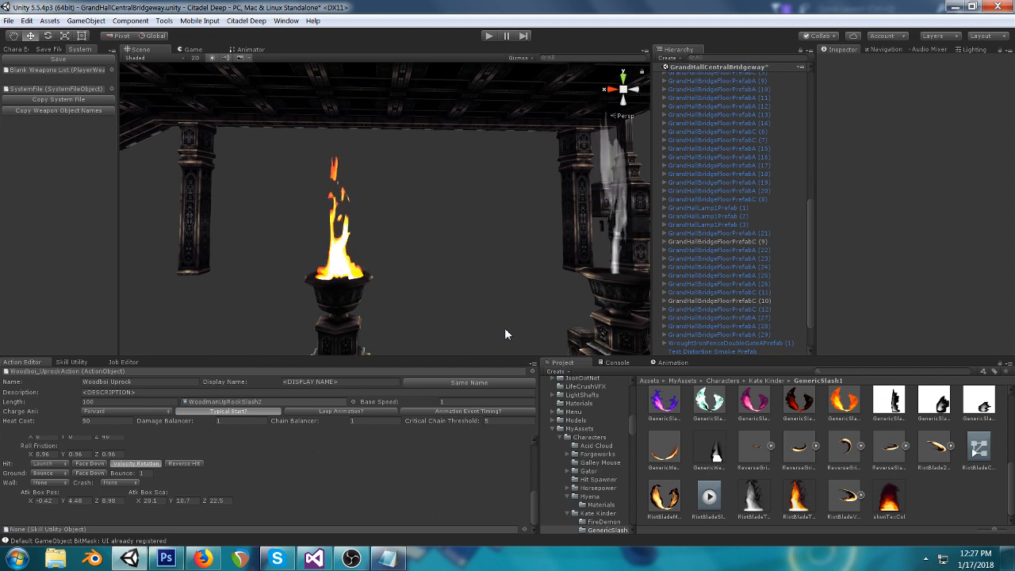
pyautogui.scroll(-2, 457, 296)
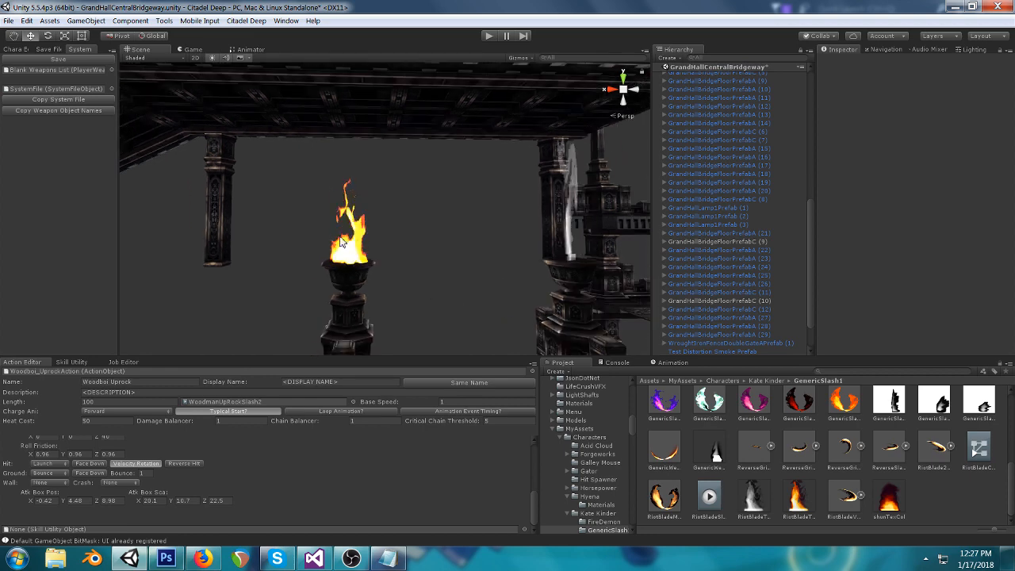